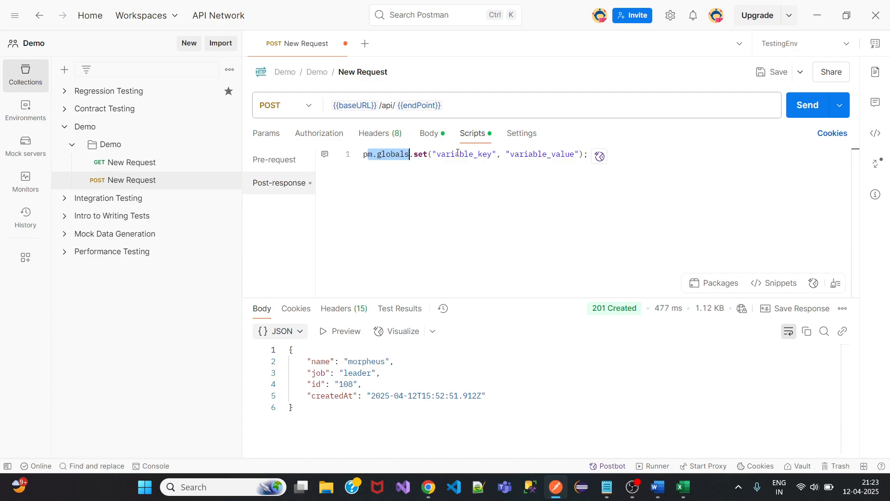
Edit the post-response script to pm.globals.set("Monday", "Morning"), then save and resend the POST request.
drag(459, 154, 557, 153)
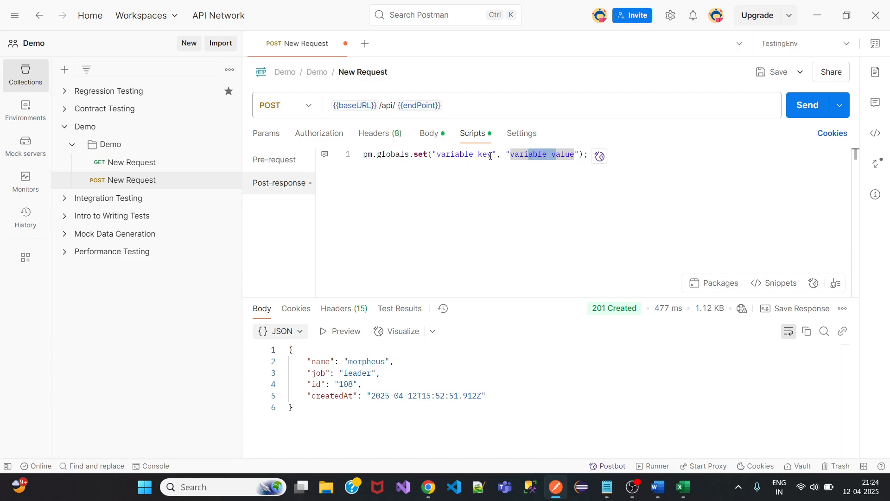
click(491, 154)
key(BackSpace)
key(BackSpace)
key(BackSpace)
key(BackSpace)
key(BackSpace)
key(BackSpace)
key(BackSpace)
key(BackSpace)
key(BackSpace)
key(BackSpace)
key(BackSpace)
key(BackSpace)
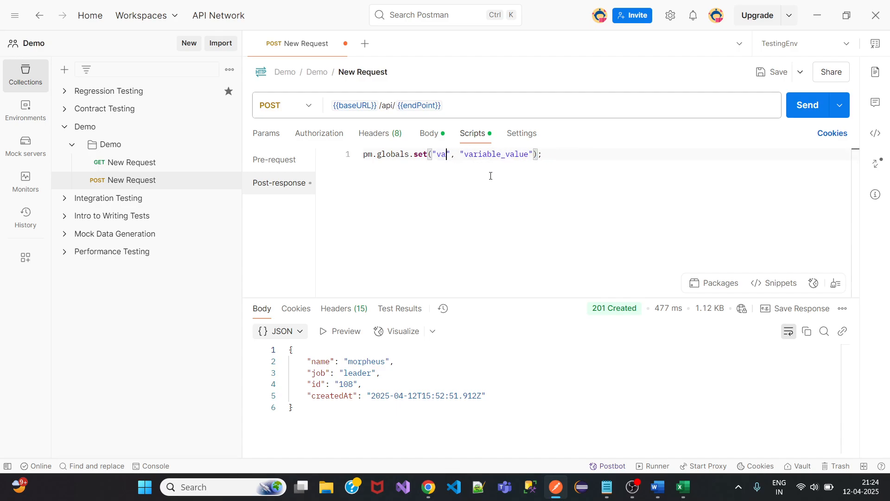
text(Monday)
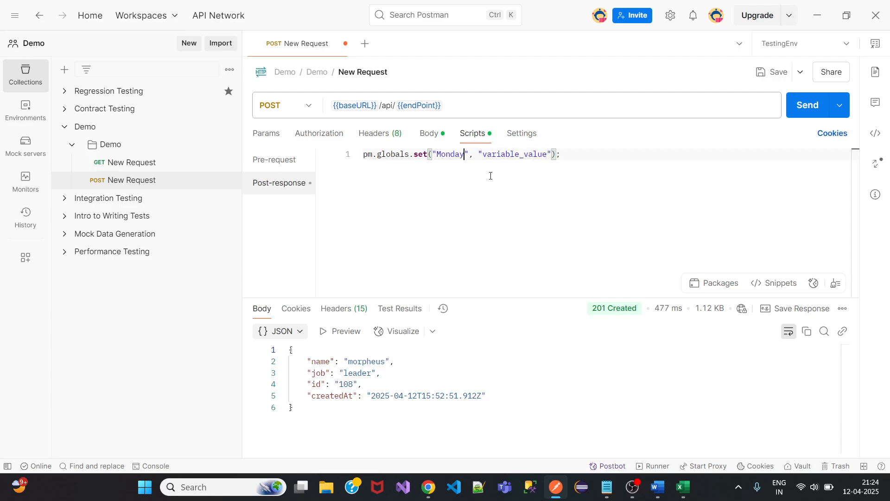
double_click(545, 154)
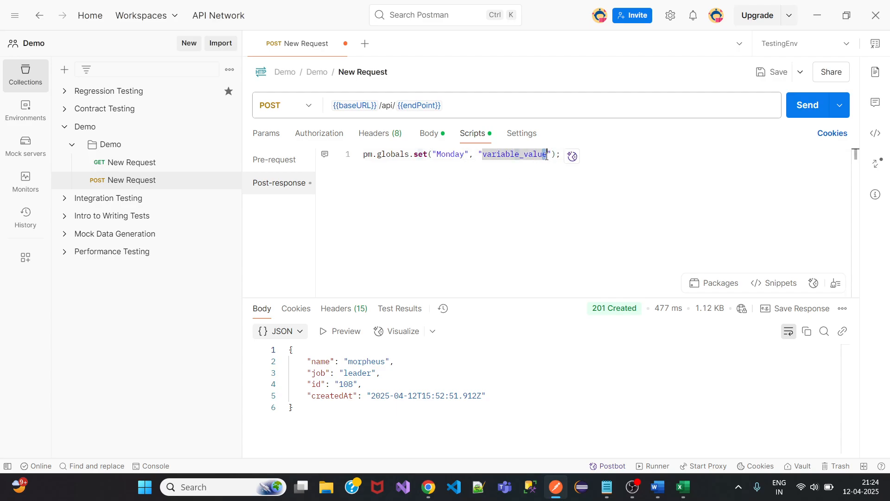
key(BackSpace)
key(BackSpace)
key(BackSpace)
key(BackSpace)
key(BackSpace)
key(BackSpace)
key(BackSpace)
key(BackSpace)
key(BackSpace)
key(BackSpace)
key(BackSpace)
key(BackSpace)
key(BackSpace)
key(BackSpace)
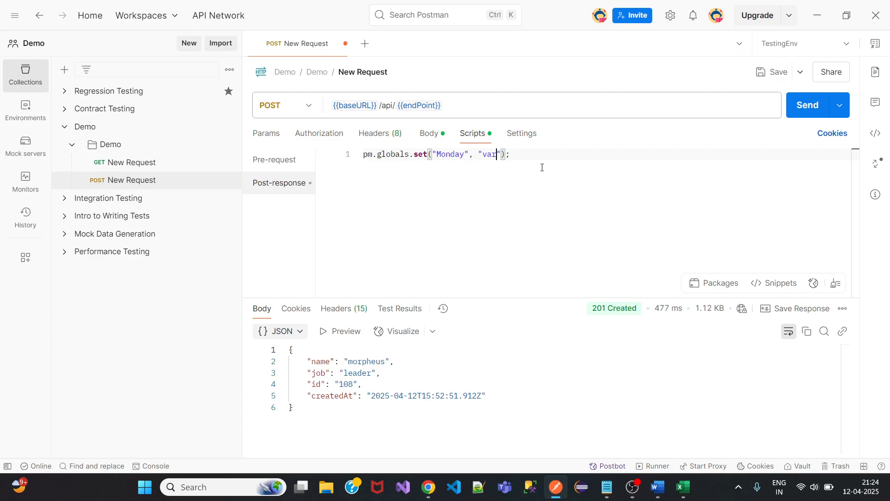
text(Morning)
click(773, 72)
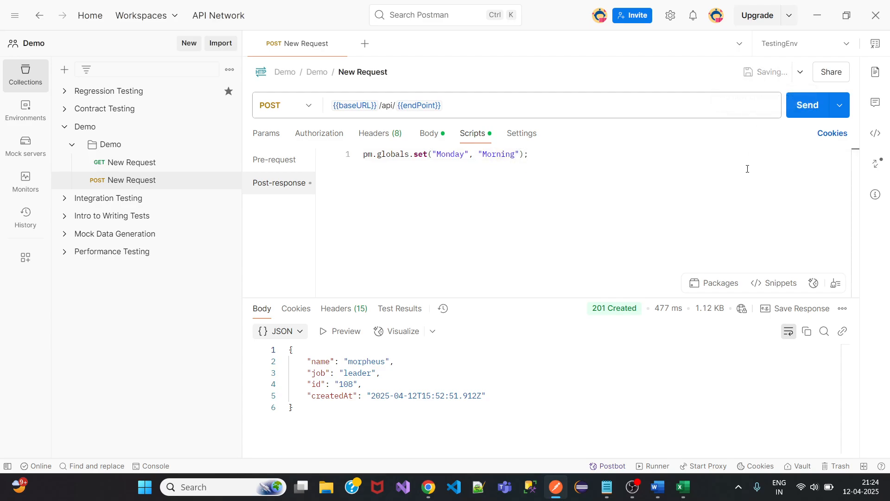
click(802, 106)
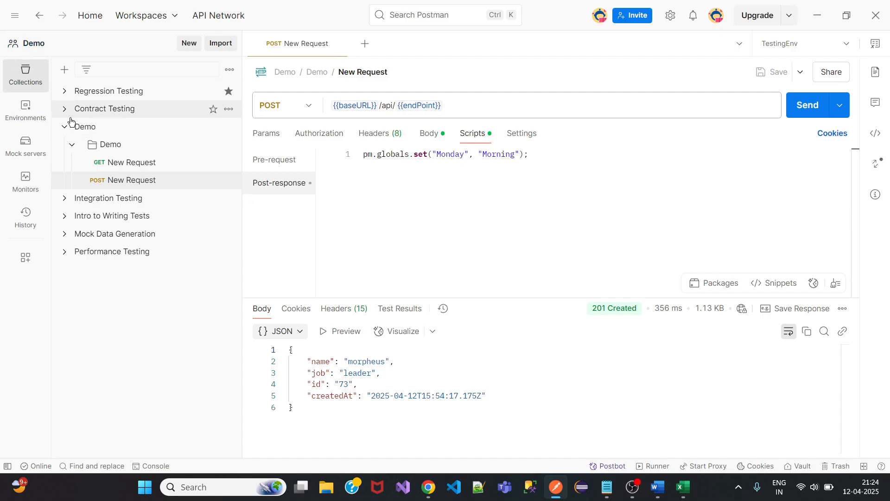
Verify Globals list Monday with current value Morning, then reopen POST New Request.
click(33, 112)
click(109, 100)
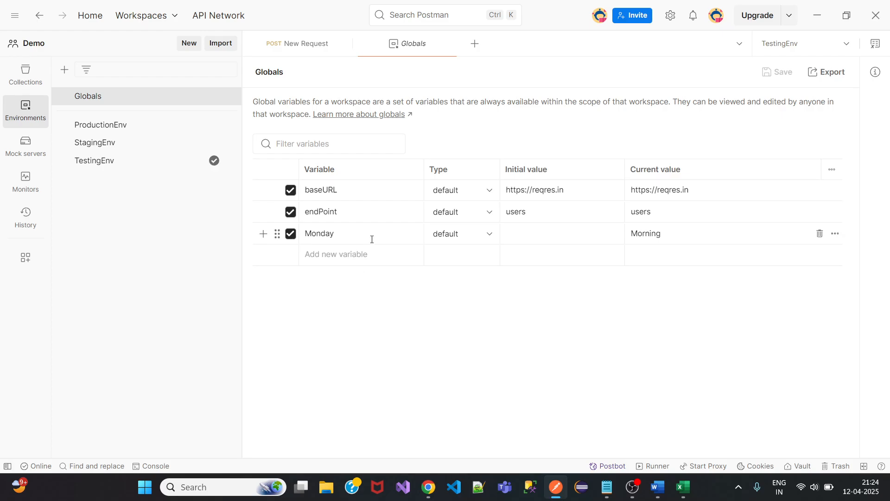
click(534, 232)
click(26, 75)
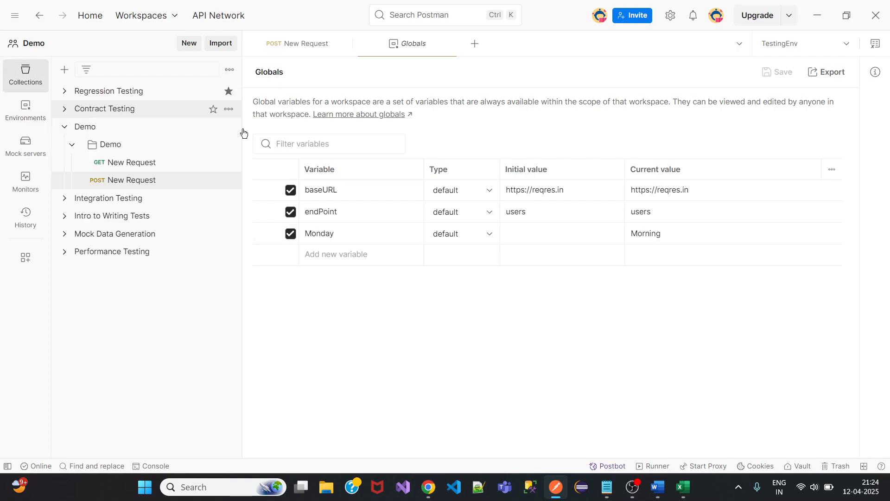
click(175, 184)
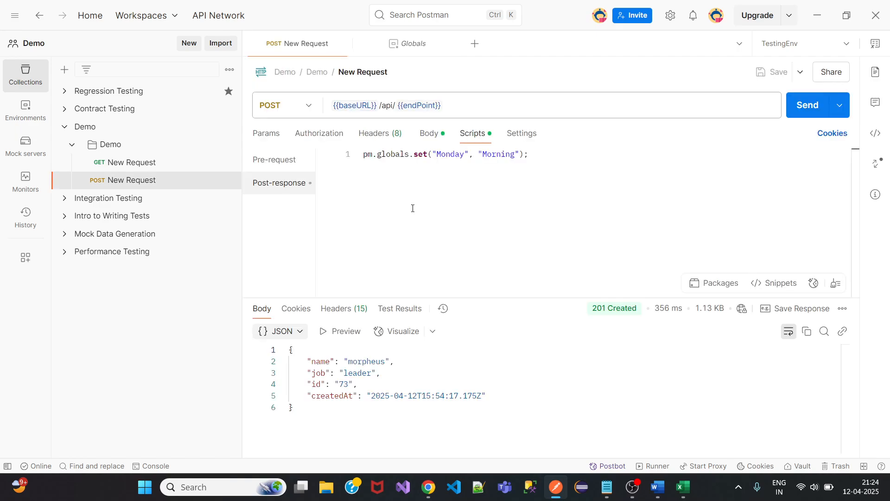
Prefix the Monday globals script line with // to comment it out, then save and resend.
click(363, 155)
text(//)
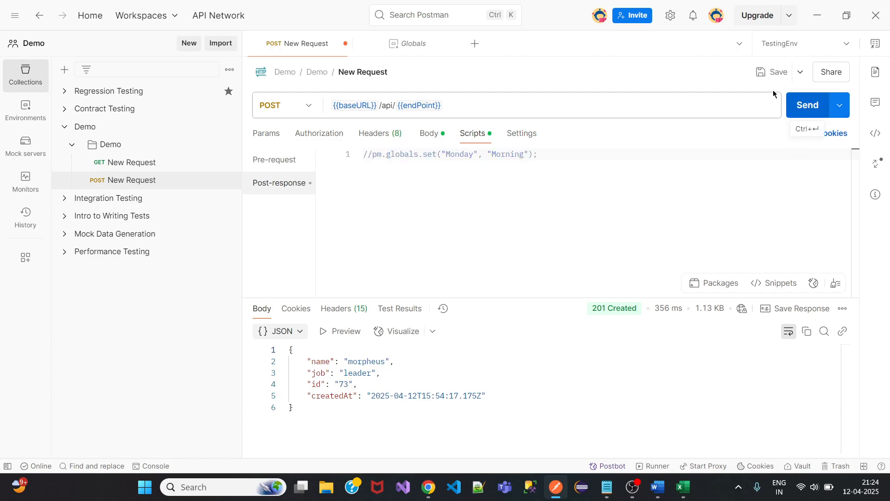
click(771, 72)
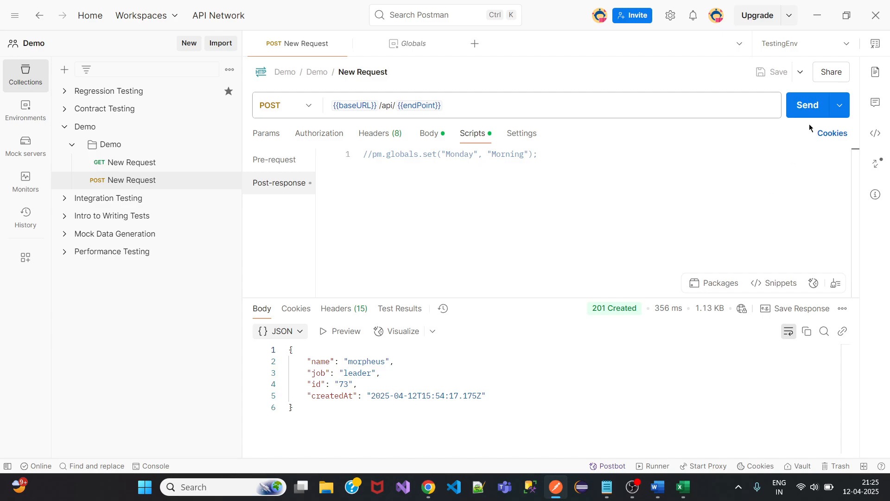
click(808, 111)
Delete the Monday variable from Globals and save the globals.
click(26, 113)
click(114, 96)
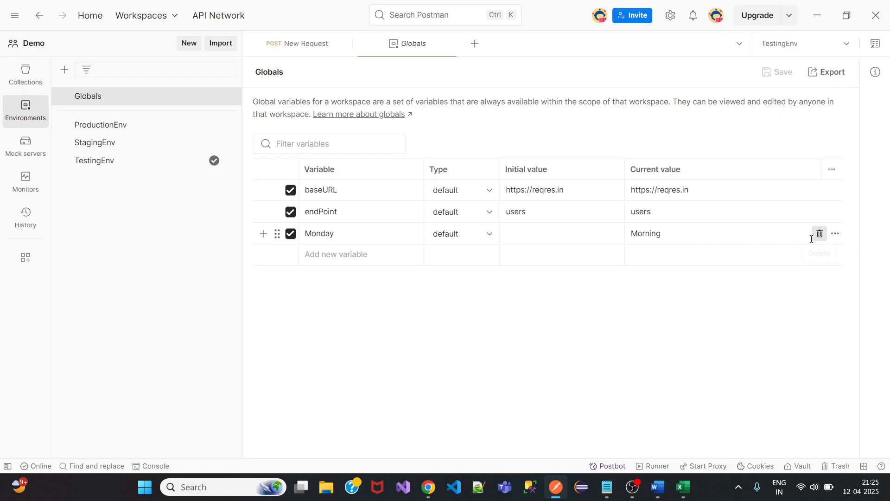
click(820, 233)
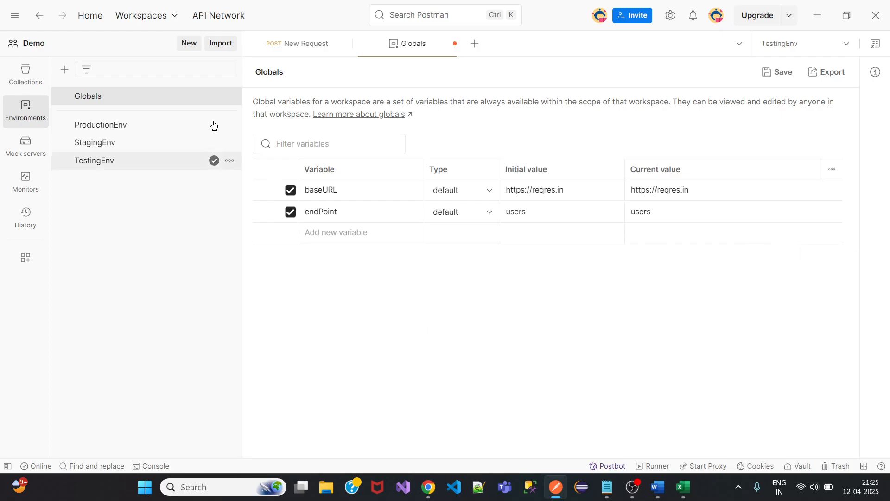
click(785, 76)
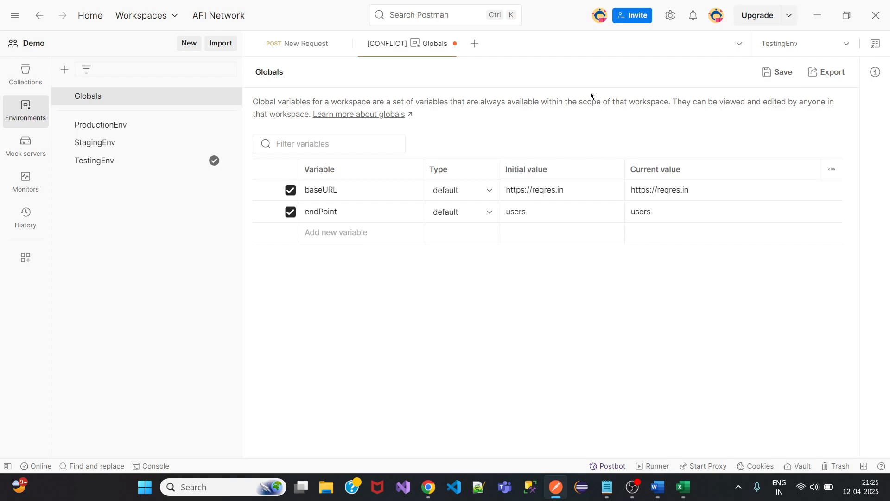
Close all open tabs, discarding unsaved changes.
right_click(308, 47)
click(344, 160)
click(397, 340)
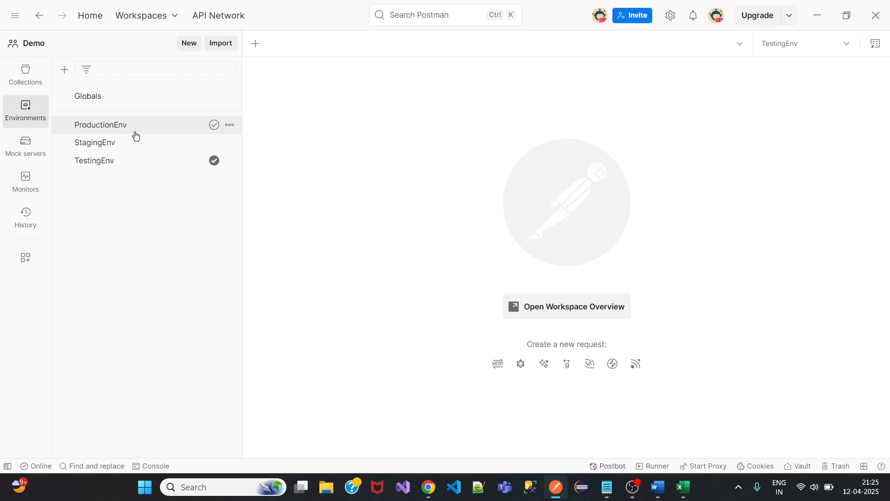
Reopen and send POST New Request, then expand All variables in the Variables panel.
click(30, 82)
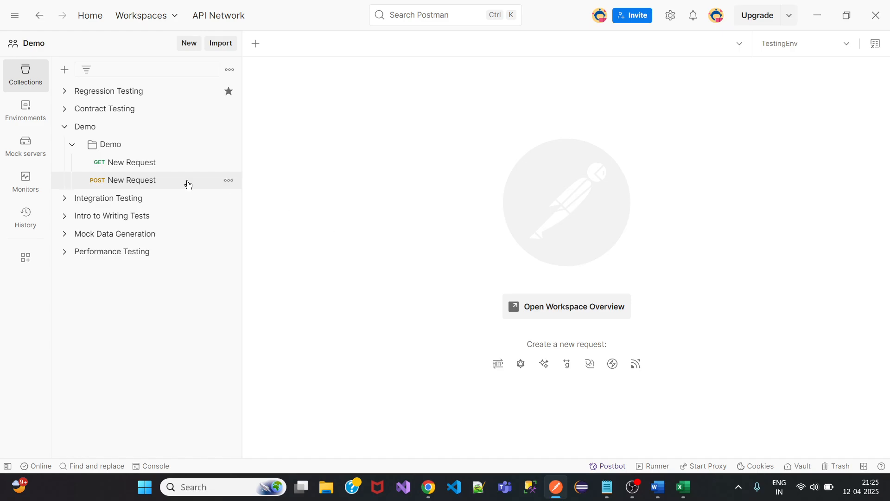
click(165, 183)
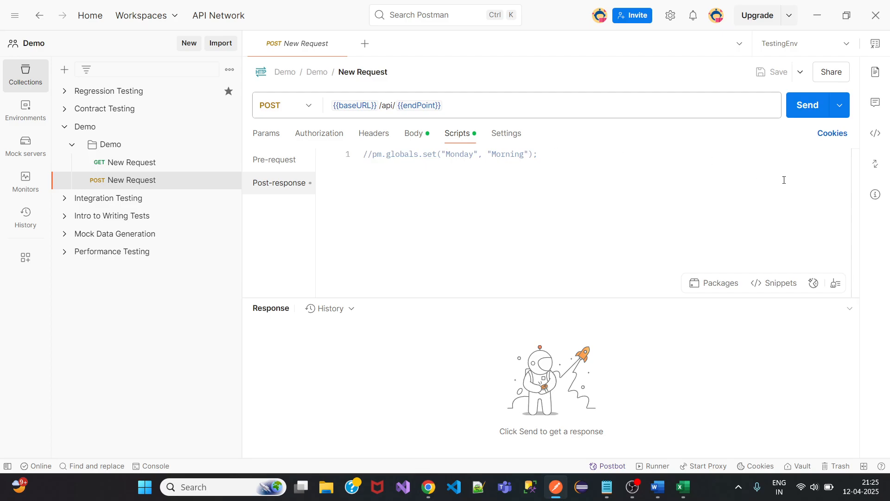
click(809, 105)
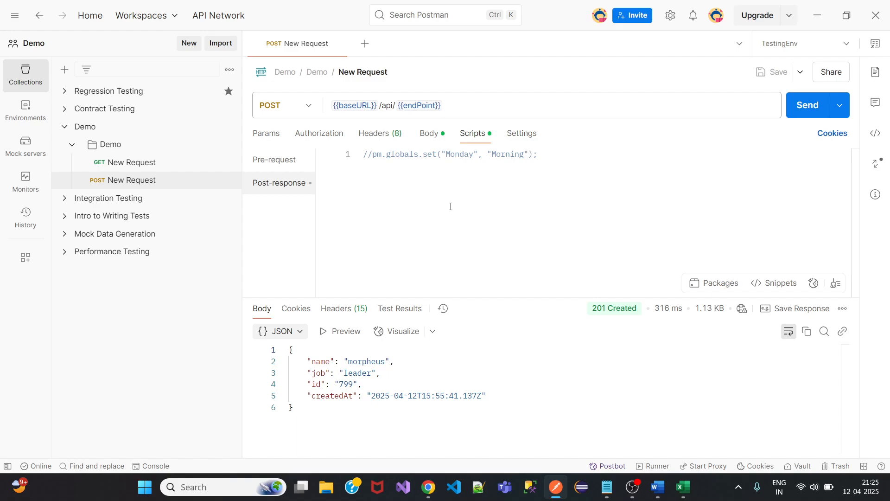
click(876, 46)
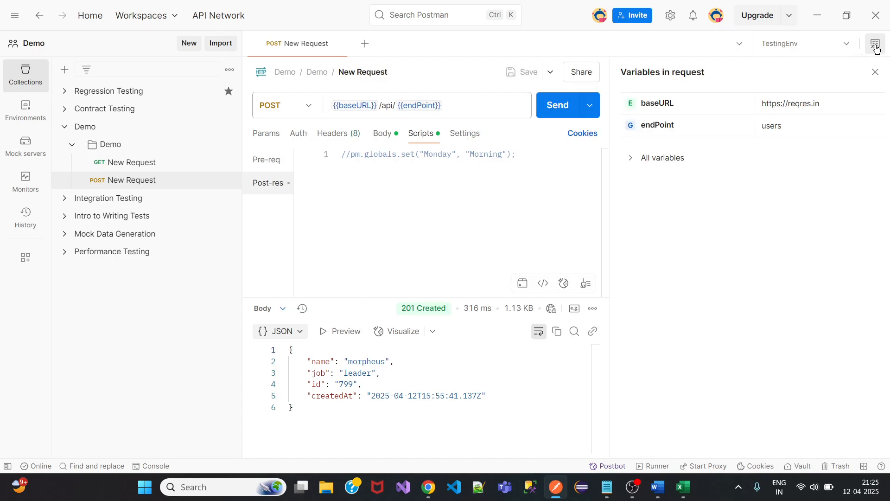
click(631, 159)
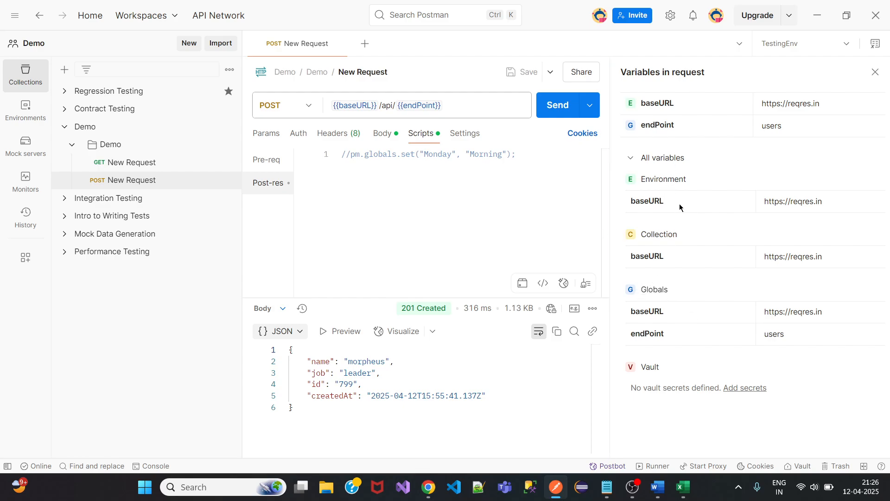
Open the Demo collection's variables, toggle the All variables and Comments panels, and view the Changelog.
click(659, 234)
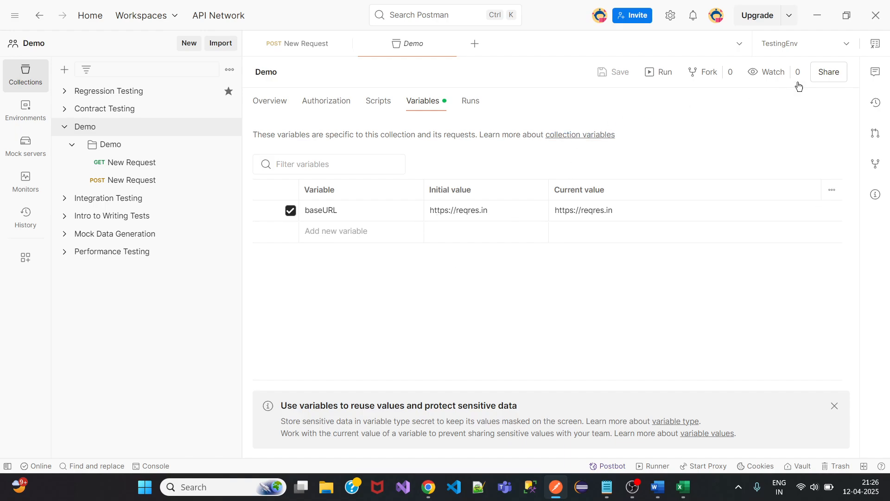
click(877, 44)
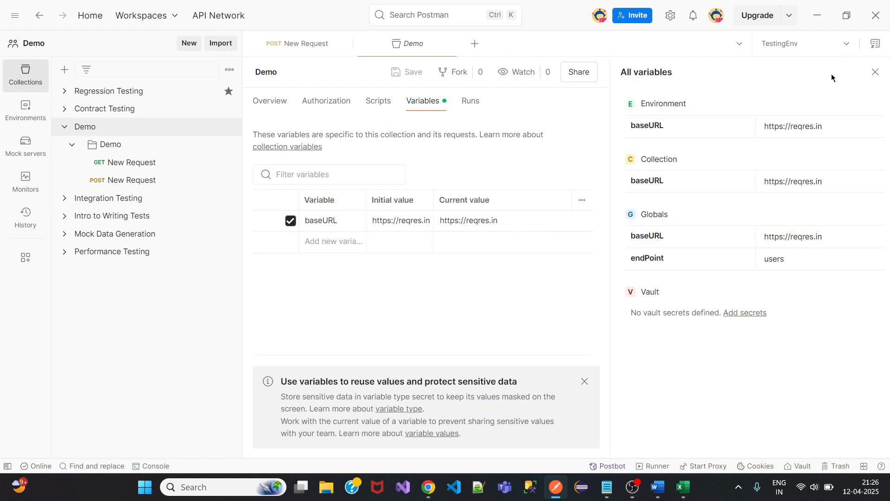
click(876, 72)
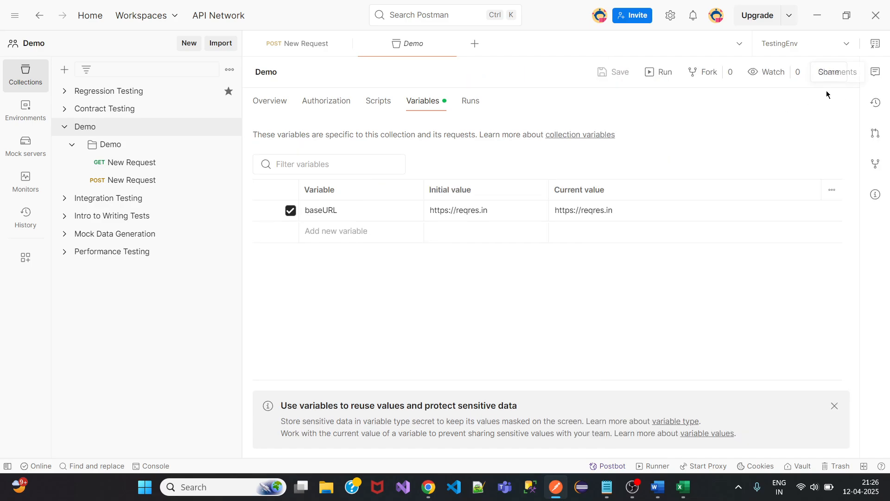
click(875, 73)
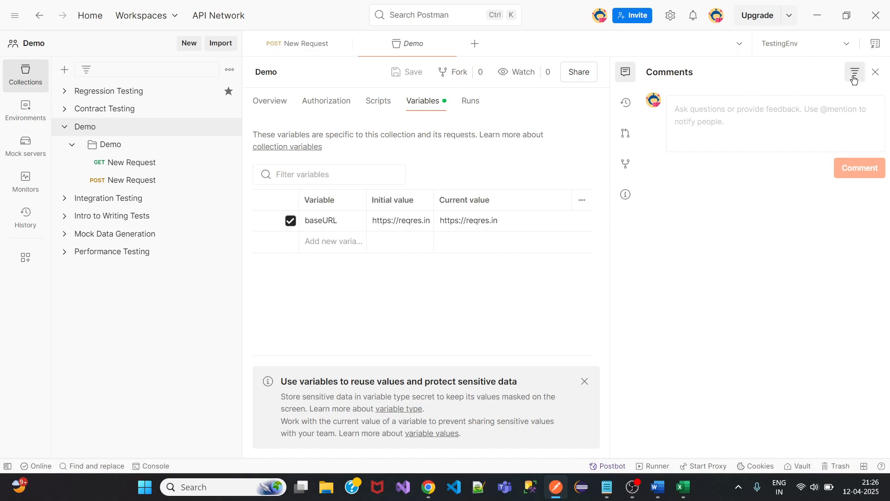
click(876, 73)
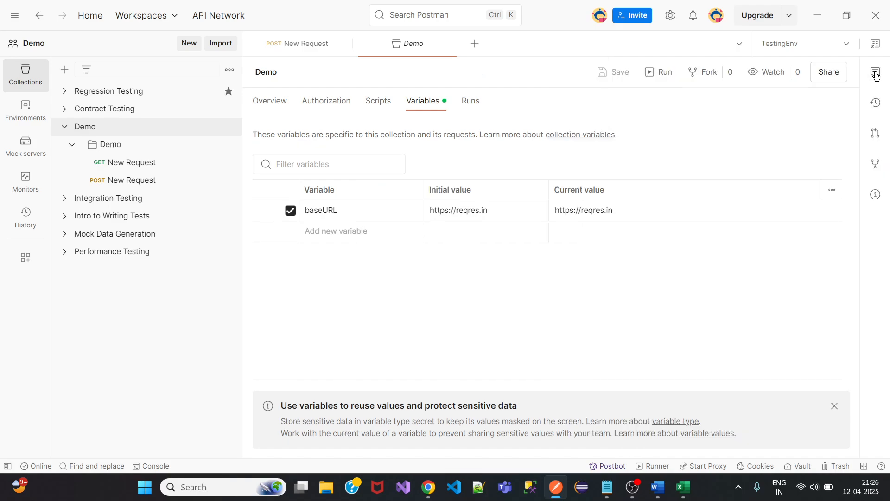
click(877, 105)
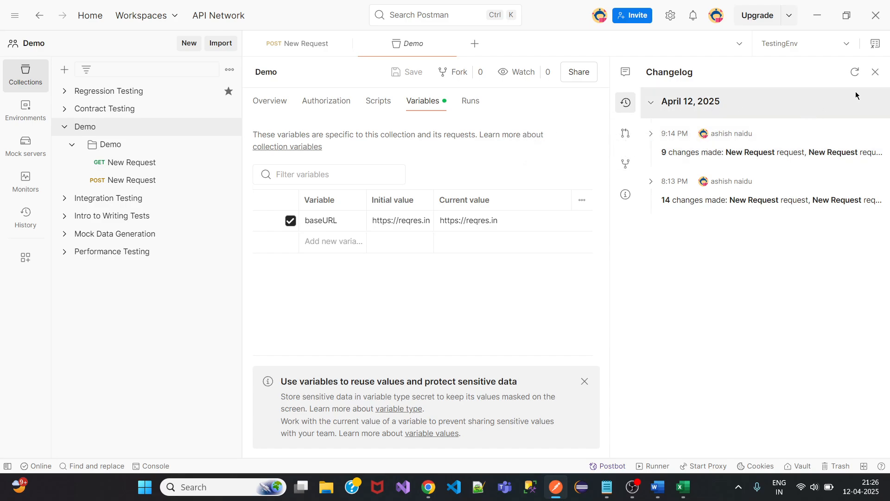
click(876, 72)
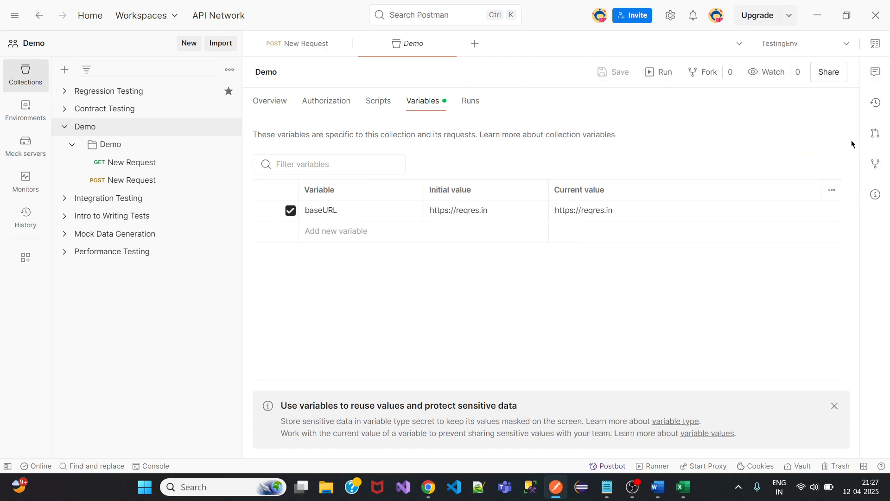
click(875, 135)
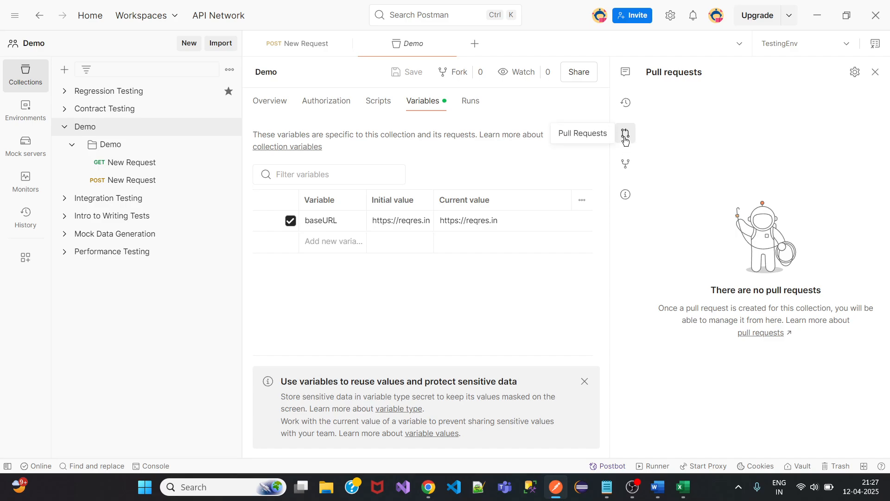
click(876, 72)
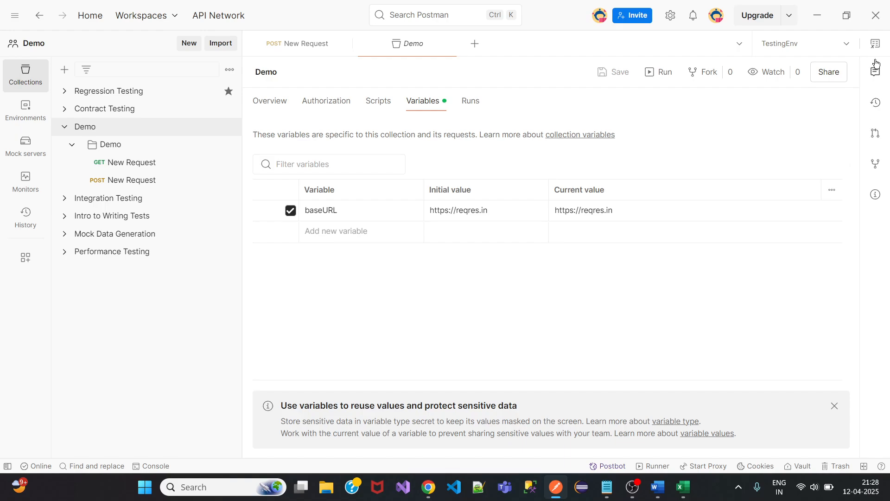
click(875, 196)
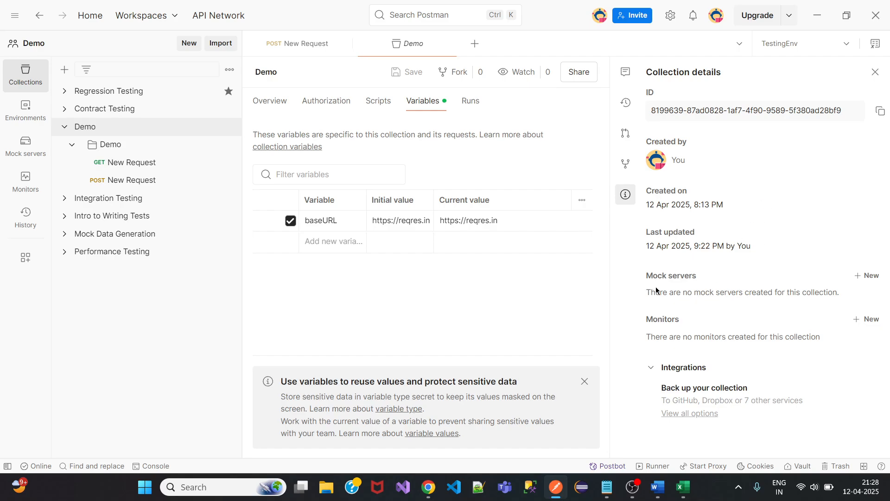
drag(657, 292, 660, 293)
drag(669, 337, 712, 338)
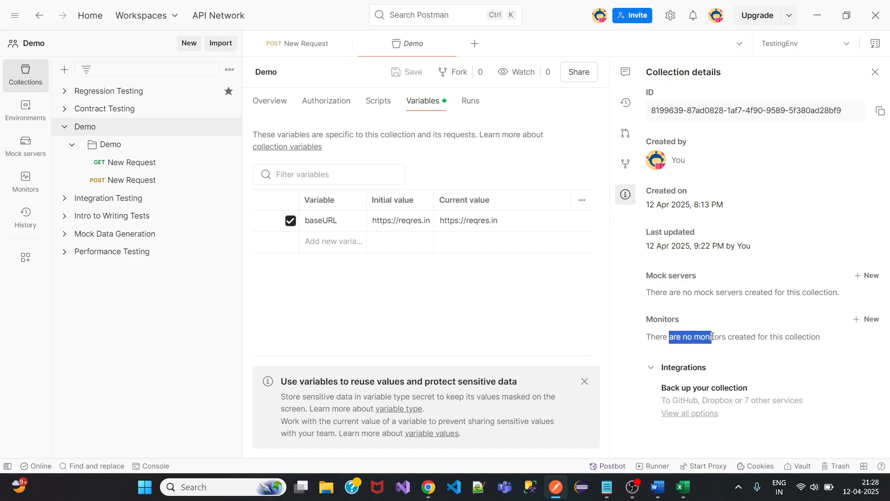
click(875, 72)
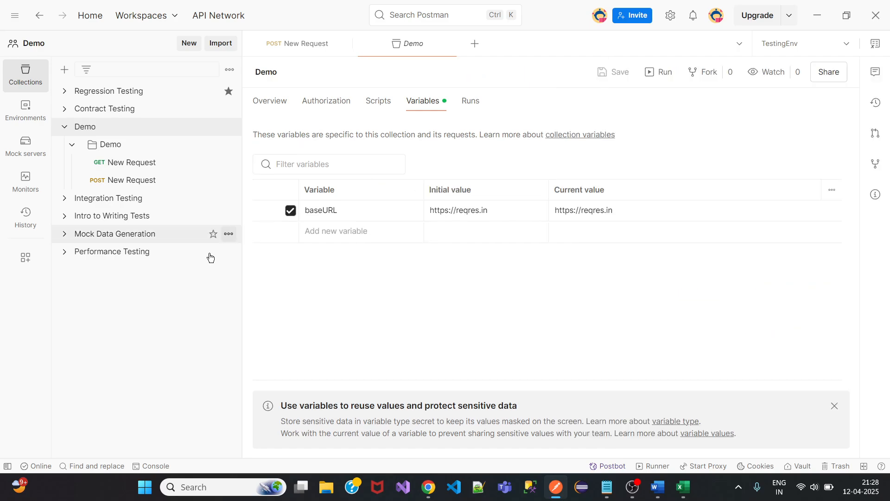
Open the Monitors section to see that no monitors exist yet.
click(26, 188)
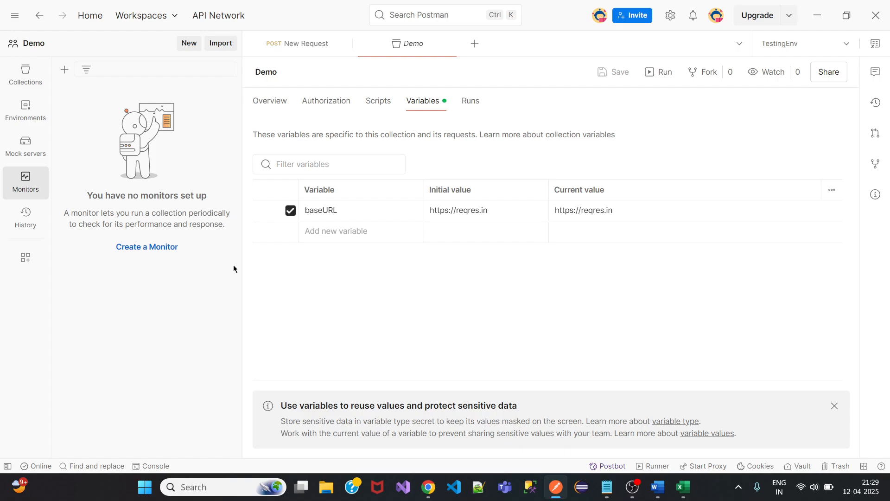
Start a new monitor and review its name, collection, schedule, region and notification options.
click(162, 249)
scroll(341, 306, down, 3)
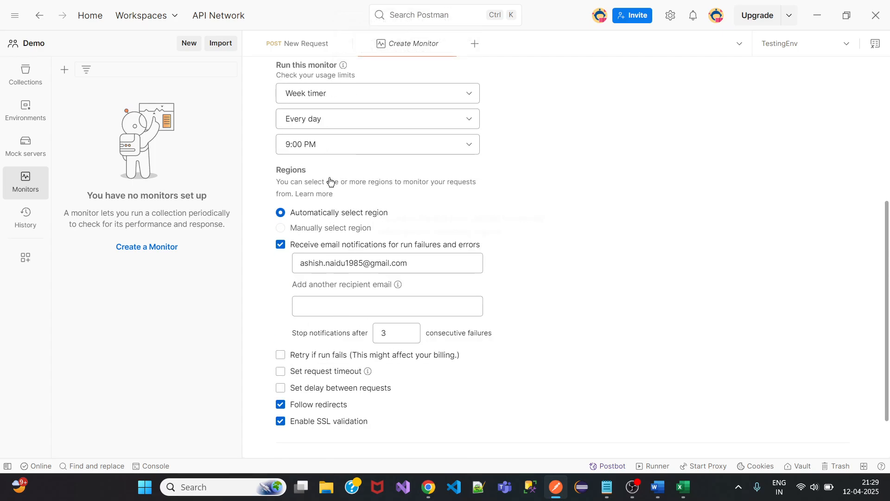
scroll(328, 224, up, 3)
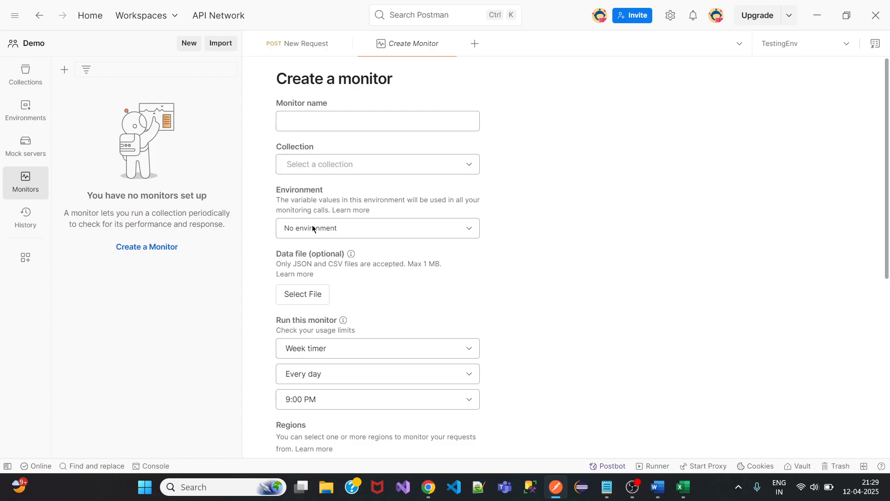
scroll(324, 229, down, 3)
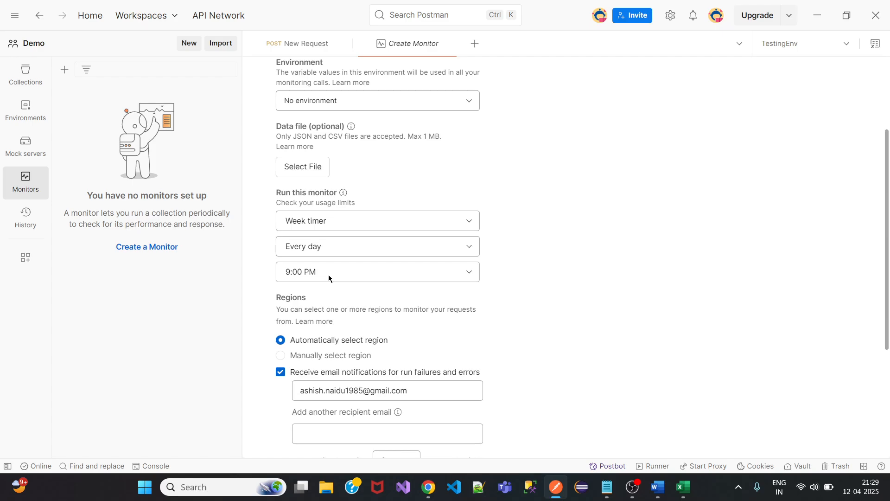
scroll(329, 275, down, 5)
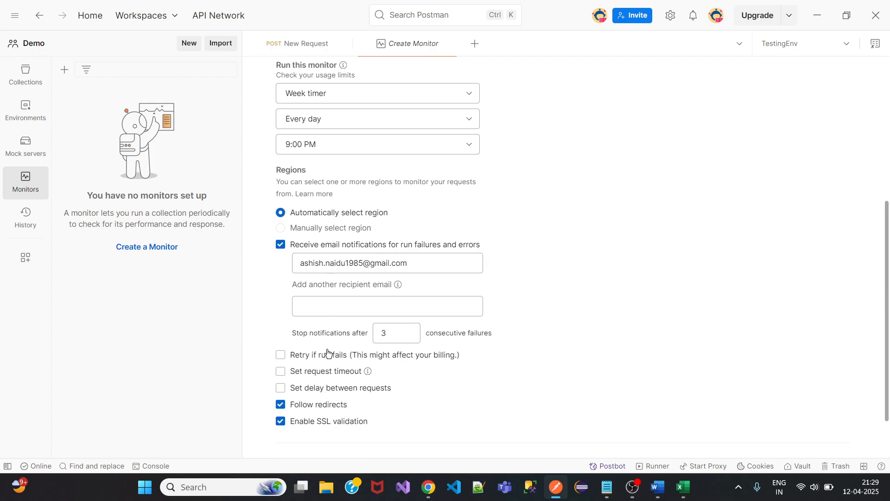
scroll(328, 354, down, 2)
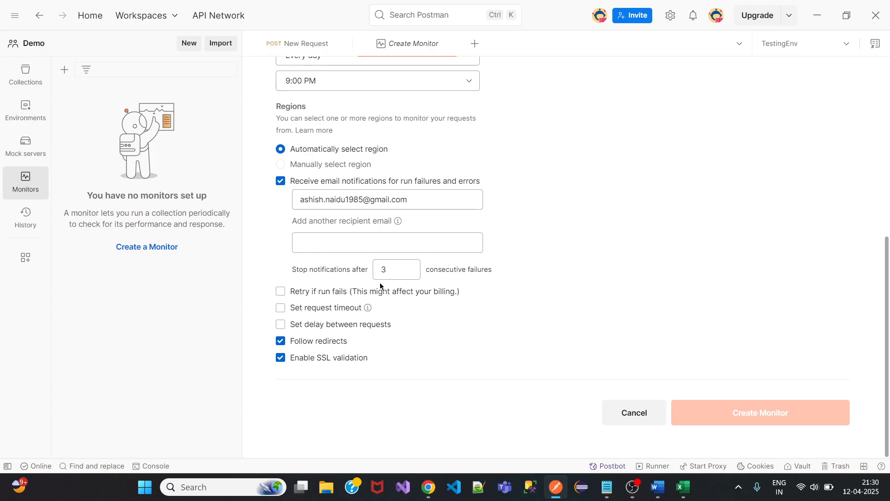
drag(296, 269, 353, 270)
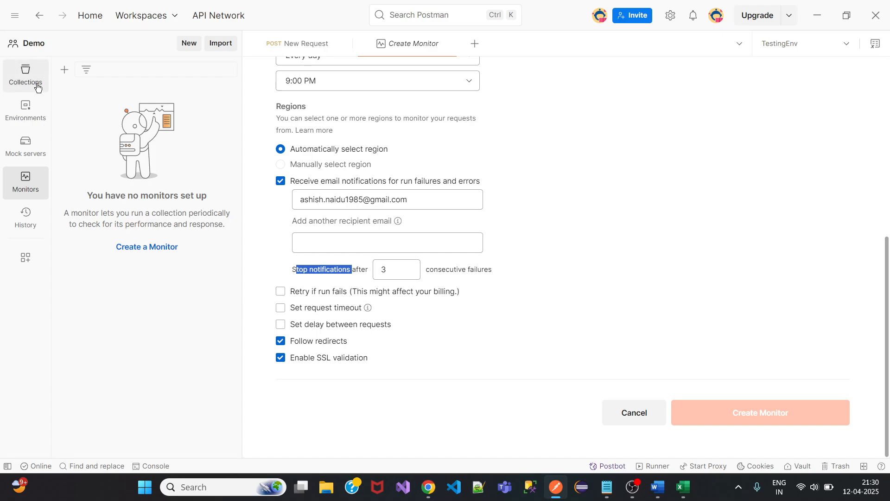
scroll(330, 205, up, 7)
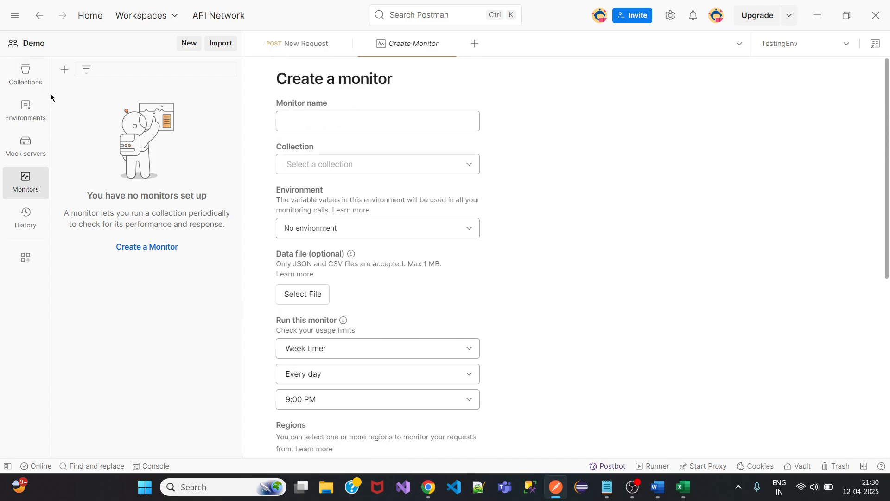
Open the Demo collection's overview from the Collections sidebar.
click(25, 74)
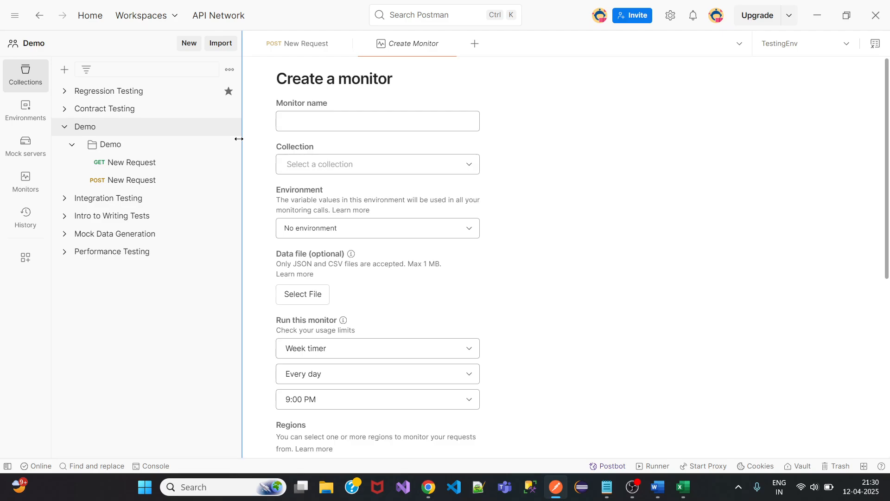
click(131, 131)
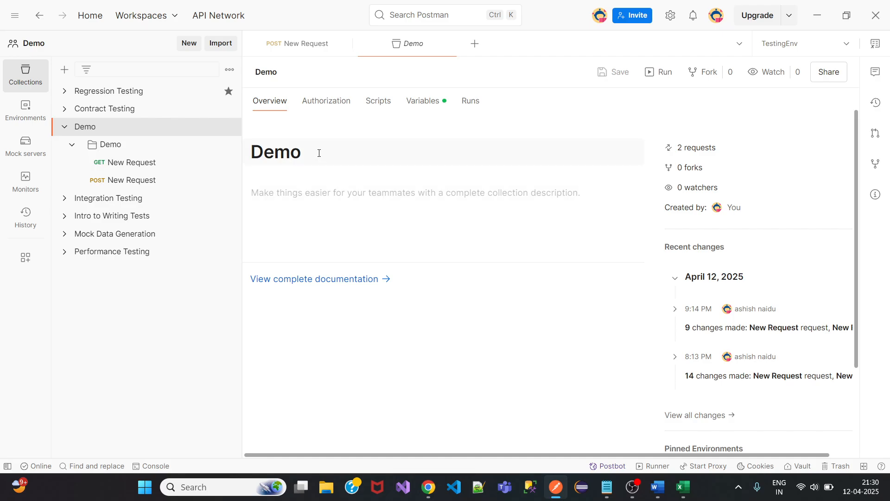
Browse the Demo folder and collection overviews, then open the Demo collection's runner via Run.
click(150, 148)
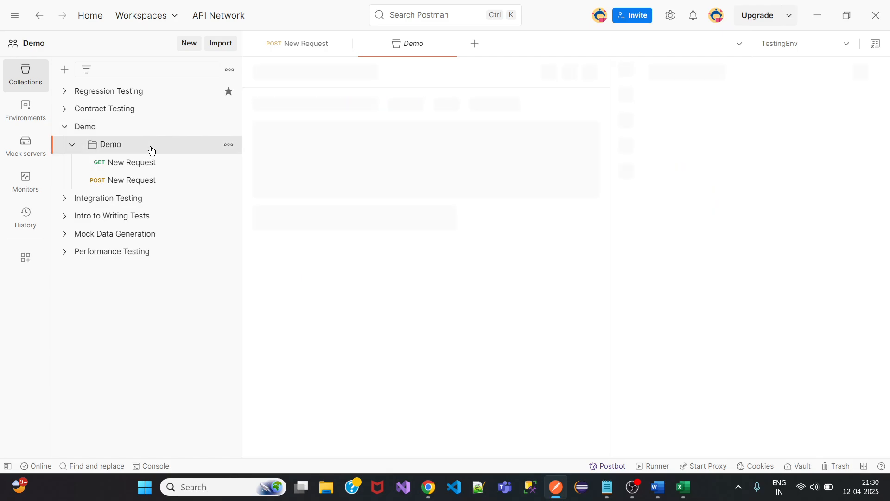
click(143, 126)
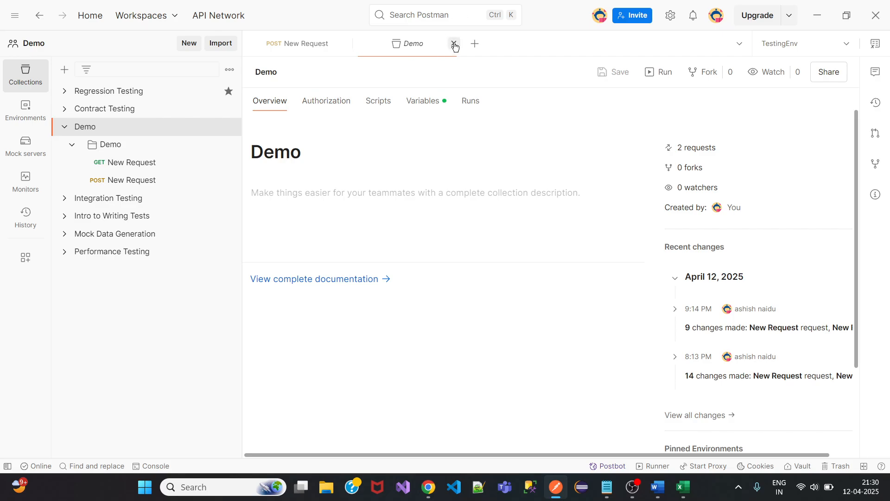
click(452, 43)
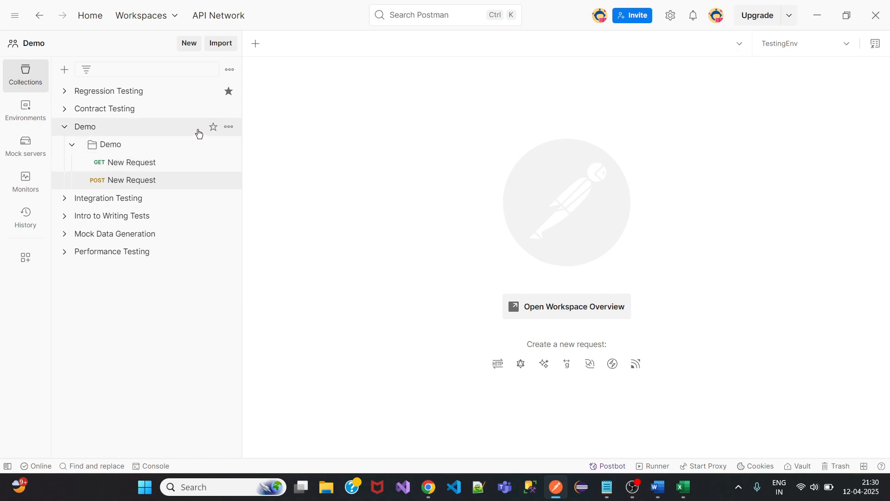
click(229, 128)
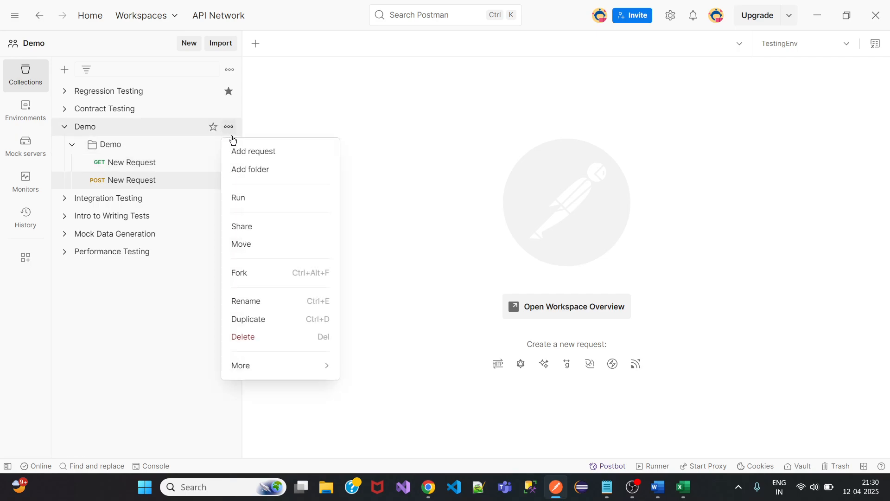
click(246, 205)
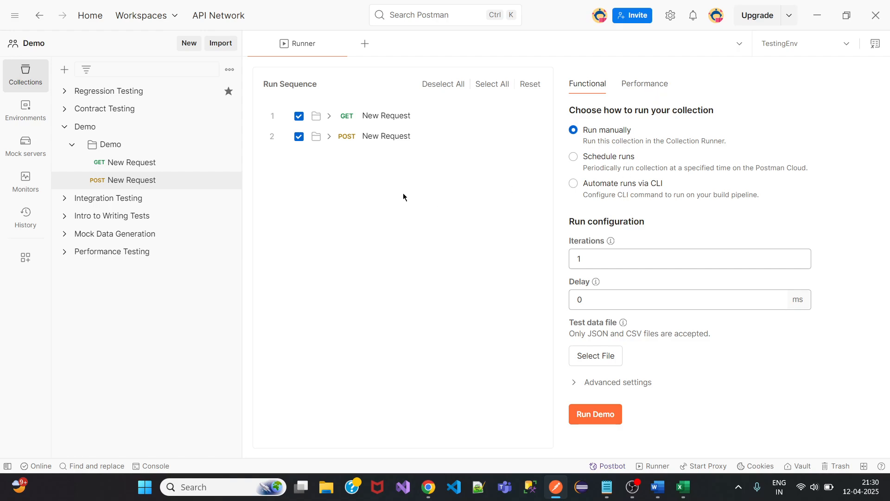
Review the Demo collection's Authorization, Scripts and Variables tabs, then close all tabs.
click(139, 132)
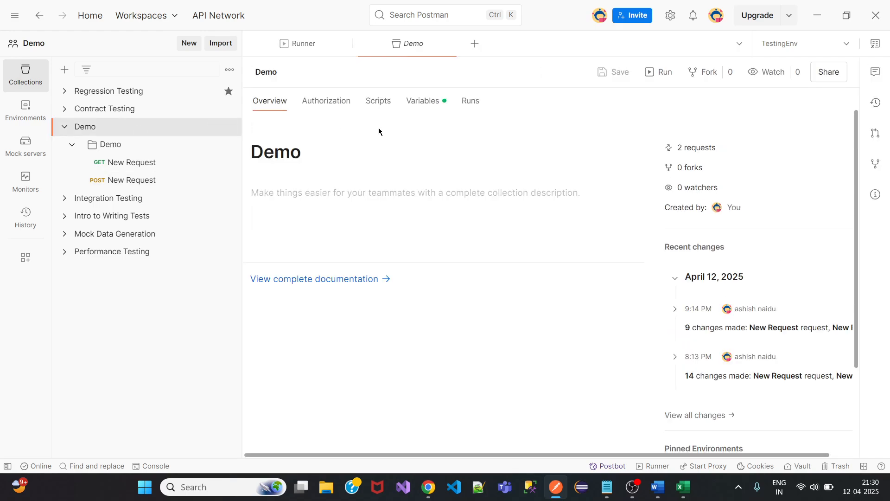
click(330, 105)
click(389, 105)
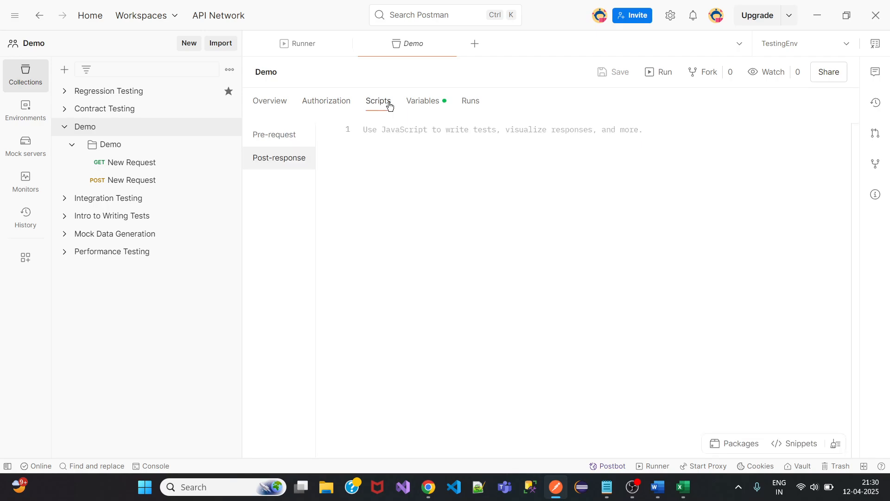
click(428, 103)
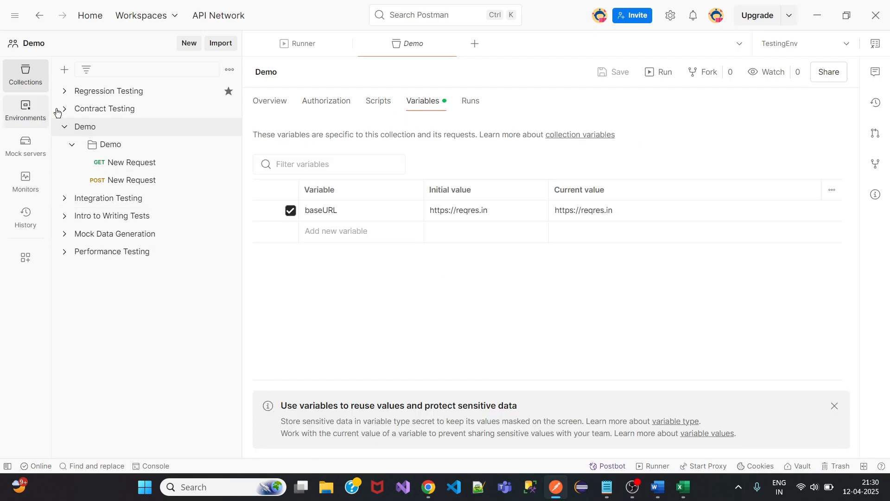
right_click(303, 41)
click(342, 155)
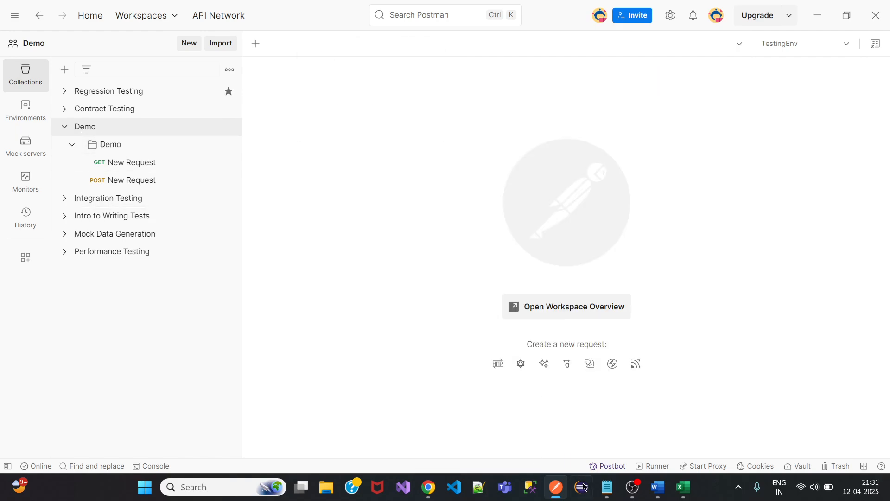
Delete the 'Collection, Global & Environment variables' and 'Scope of variables' lines from Authorization.txt, then minimize Notepad.
click(607, 487)
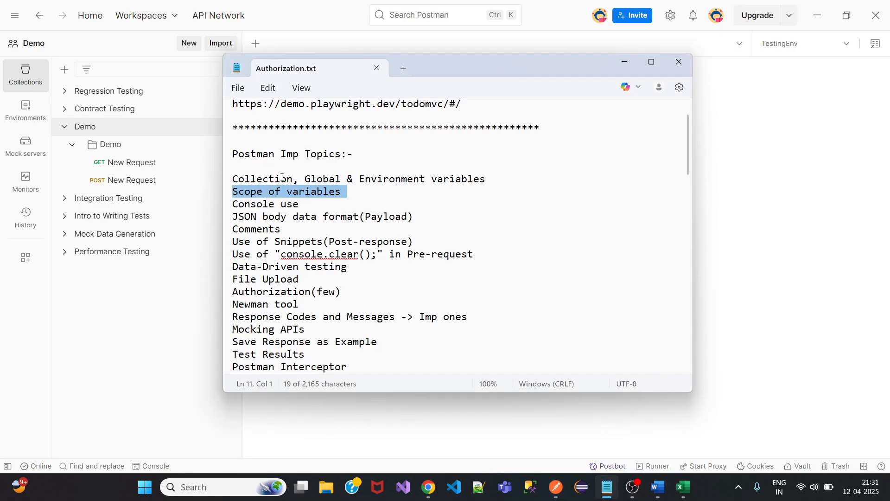
click(282, 178)
click(330, 179)
click(390, 180)
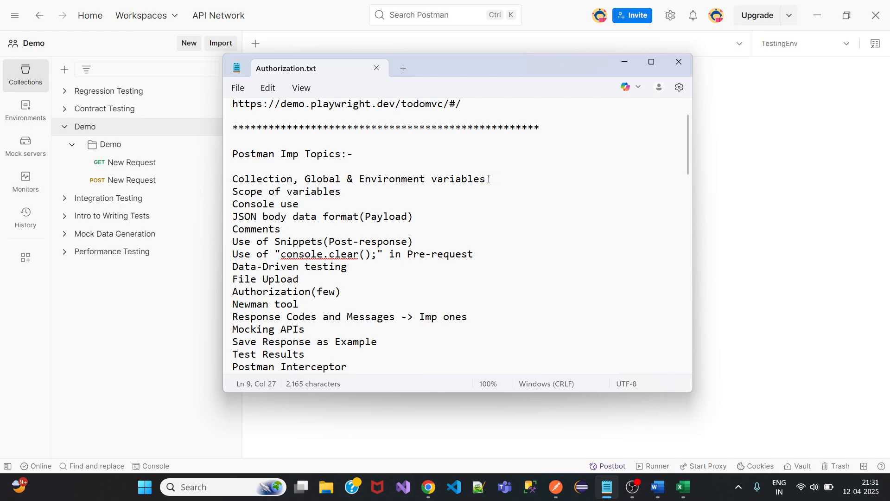
drag(488, 179, 235, 176)
drag(345, 195, 232, 180)
key(BackSpace)
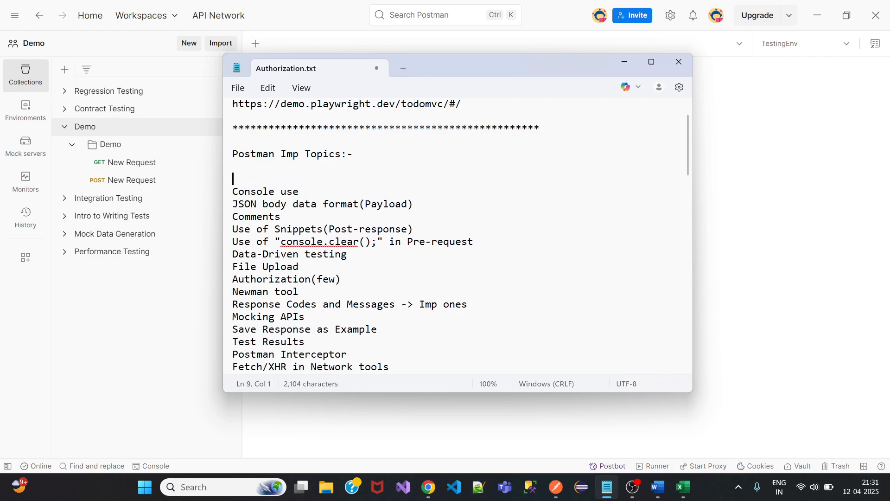
key(BackSpace)
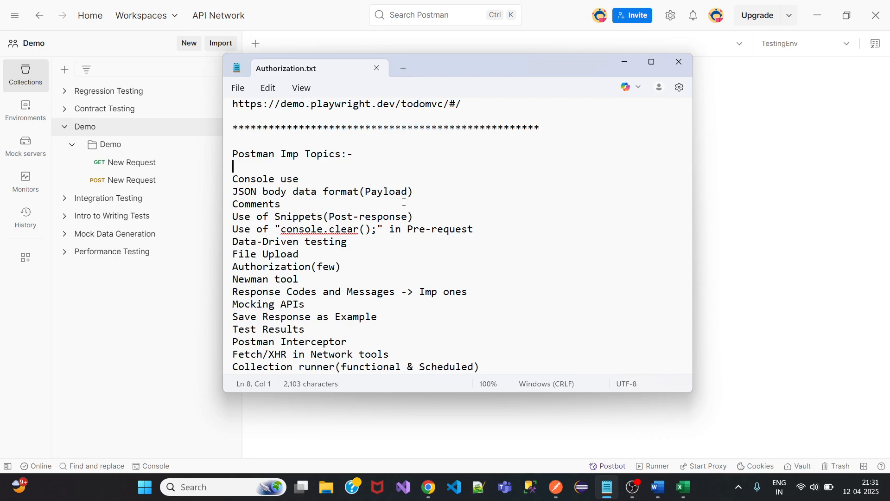
click(624, 62)
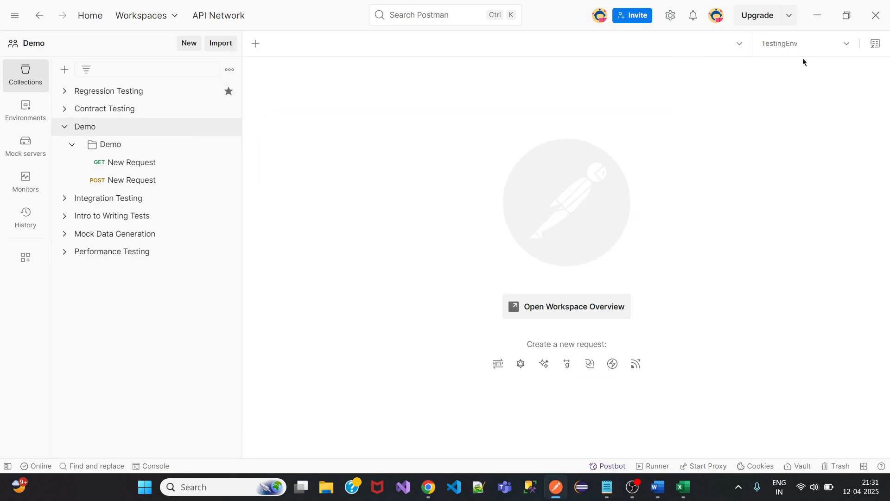
Change the GET request URL to {{baseURL}}/api/{{endPoint}}/2 and save it.
click(878, 44)
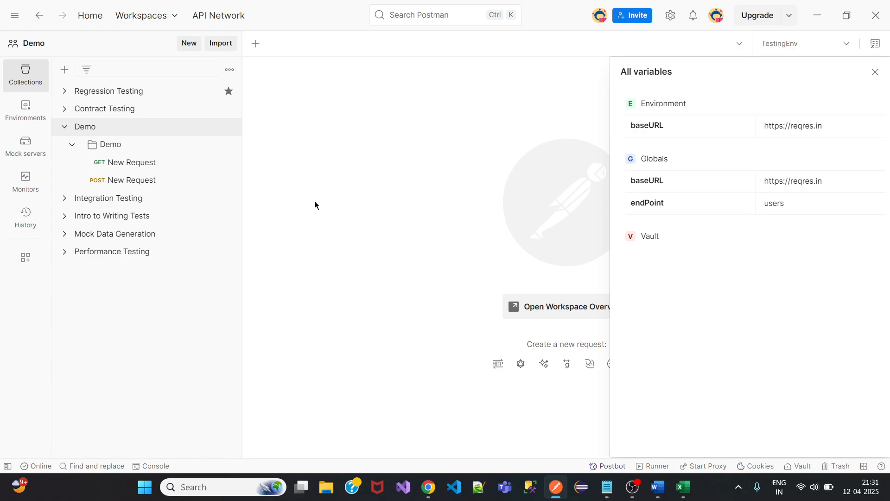
click(875, 72)
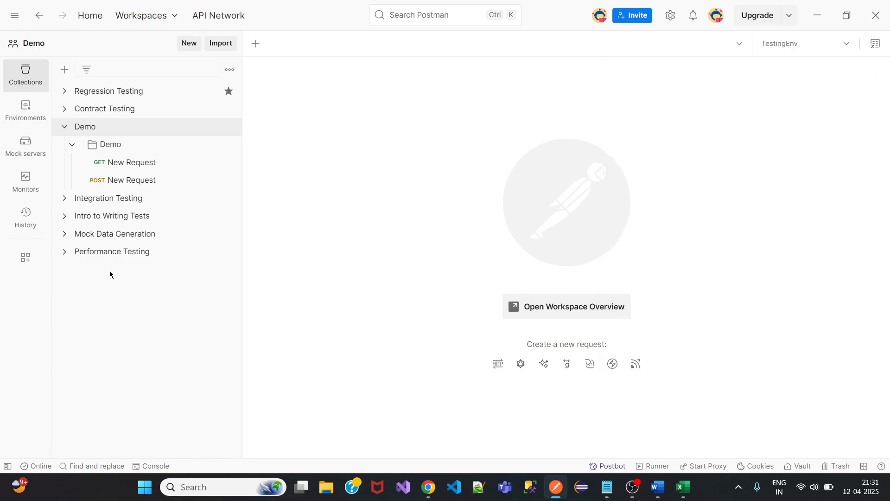
click(144, 163)
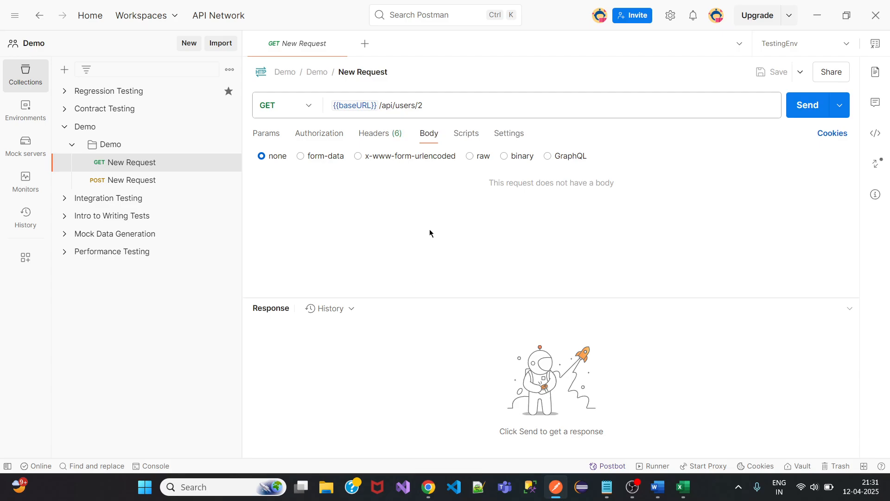
drag(417, 103, 395, 105)
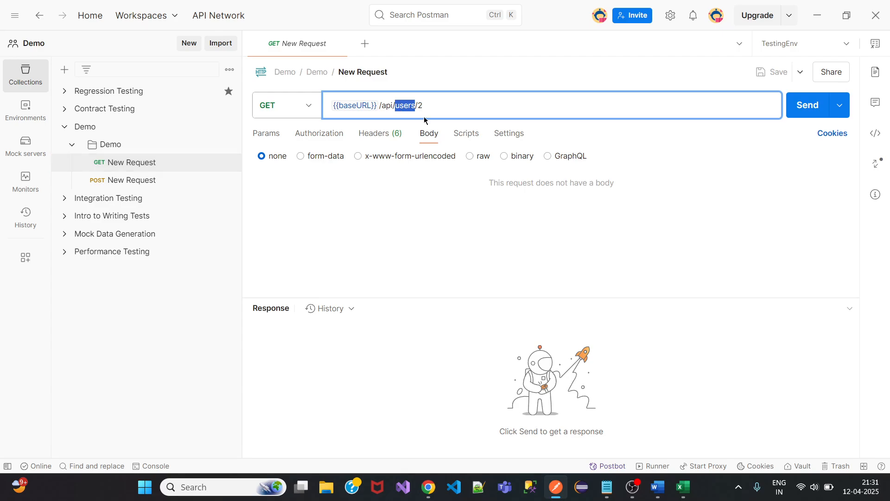
text({{)
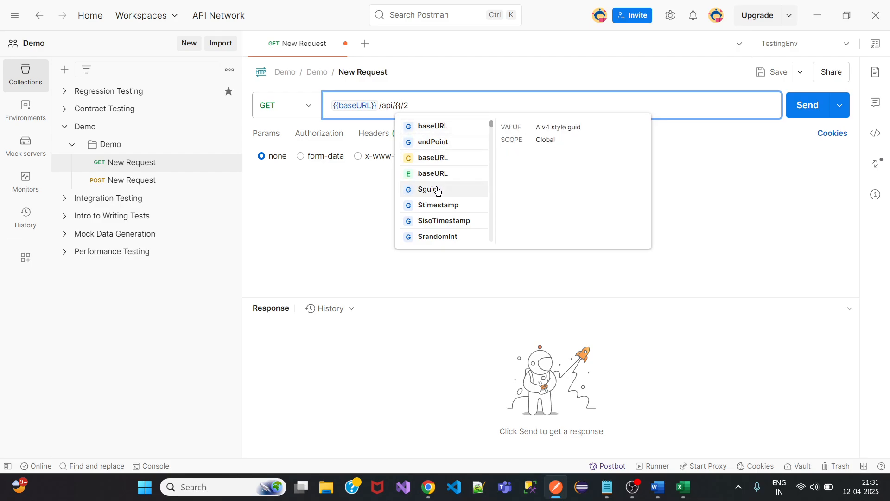
click(440, 141)
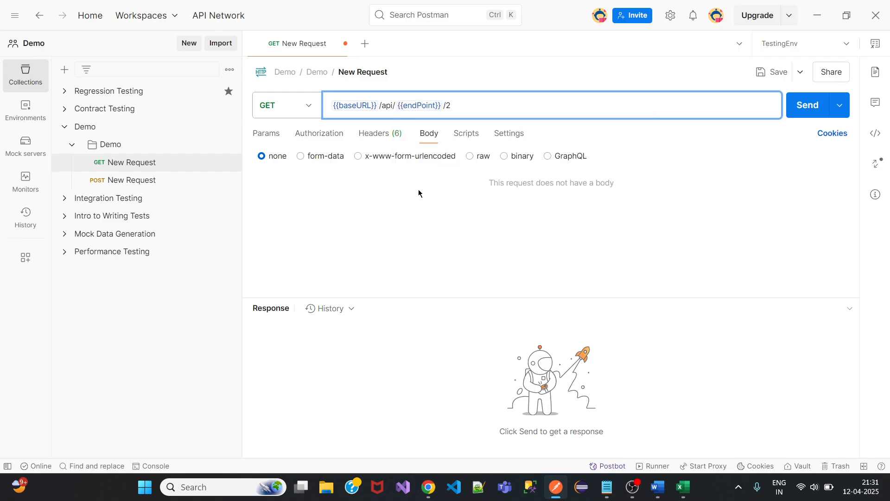
click(769, 72)
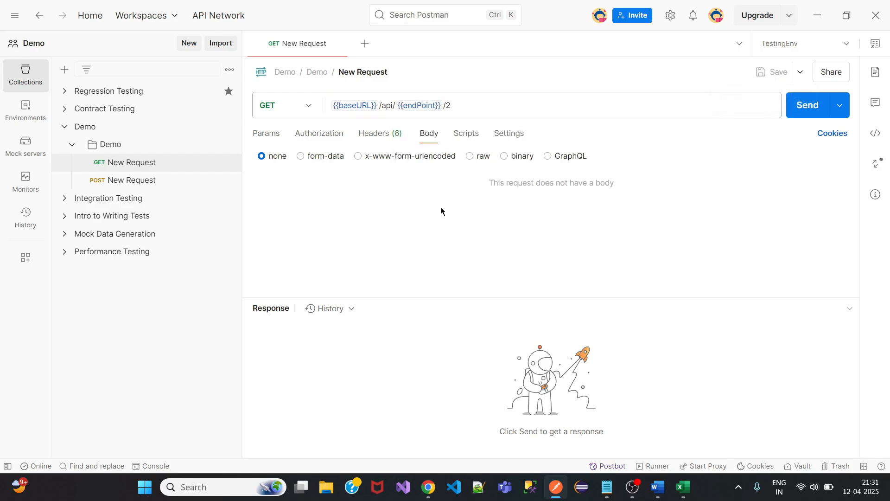
Show the POST request's body, then bring the Authorization.txt notes back up.
click(139, 180)
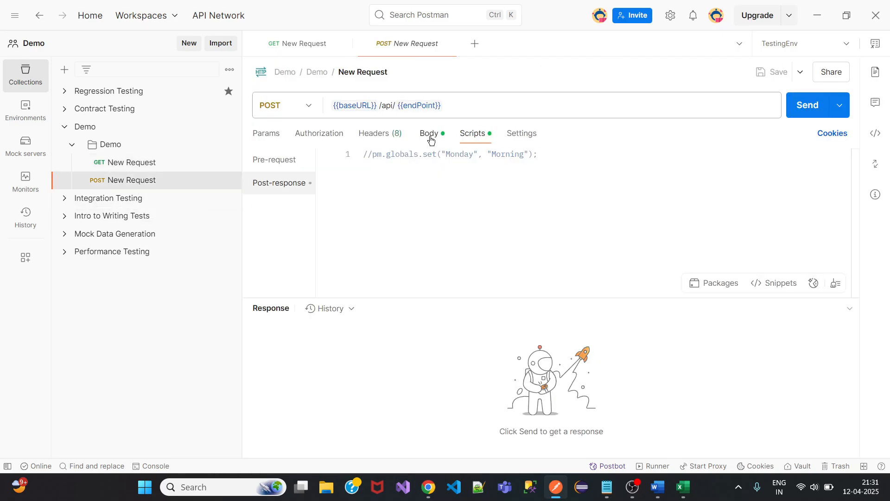
click(429, 134)
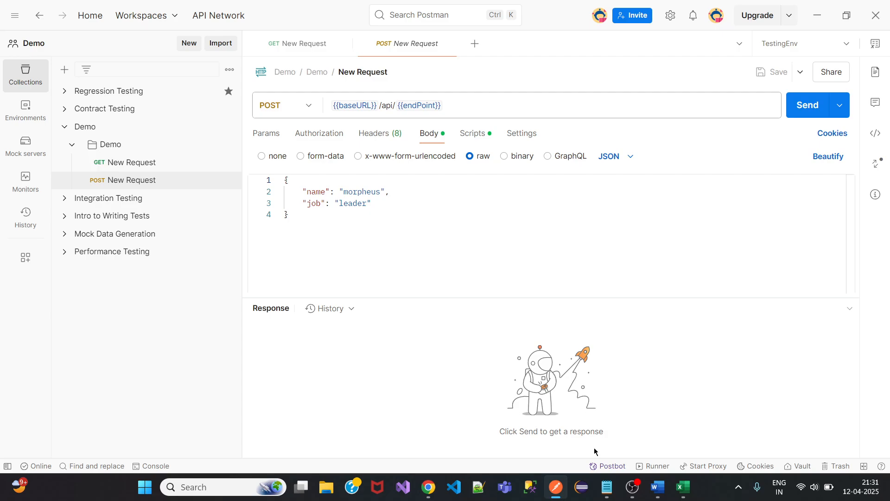
click(607, 487)
scroll(477, 309, down, 5)
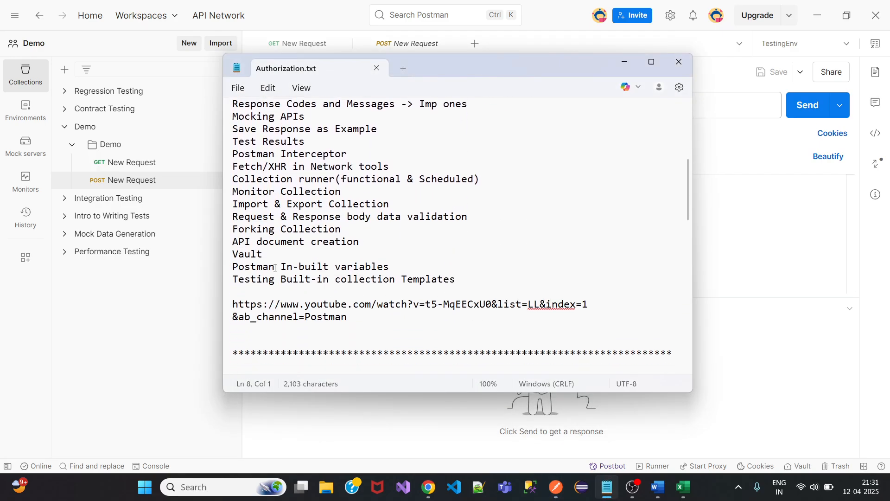
Delete the 'Postman In-built variables' and 'Testing Built-in collection Templates' lines so the list ends at 'Vault'.
click(229, 268)
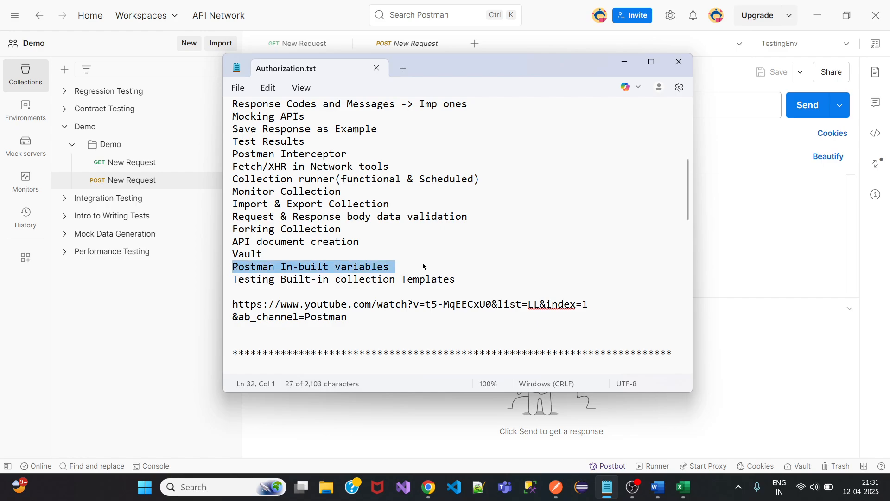
key(Delete)
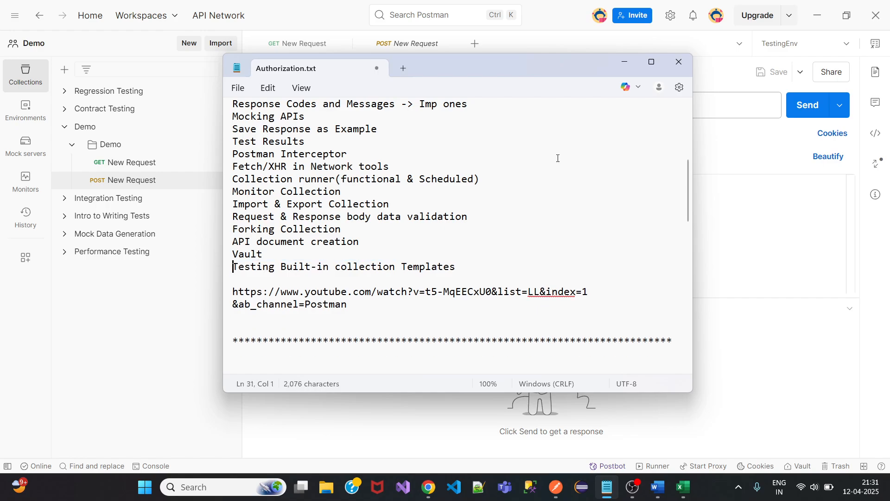
drag(456, 268, 229, 264)
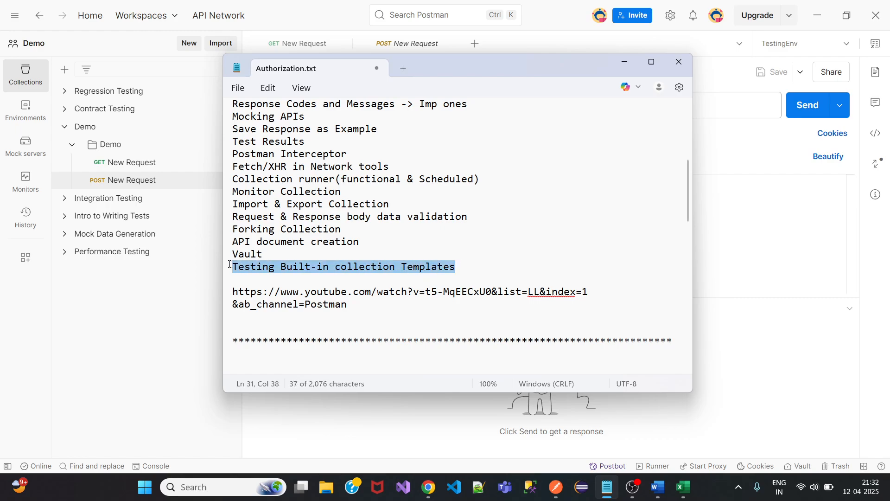
key(Delete)
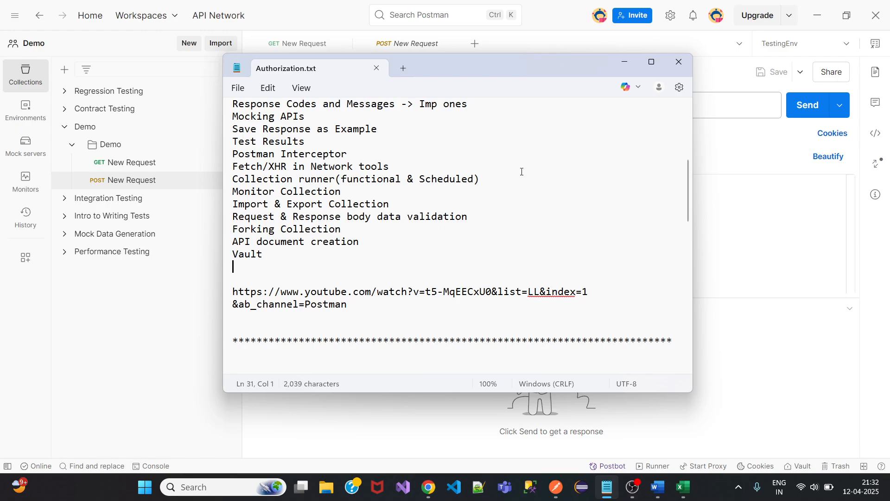
scroll(294, 139, up, 3)
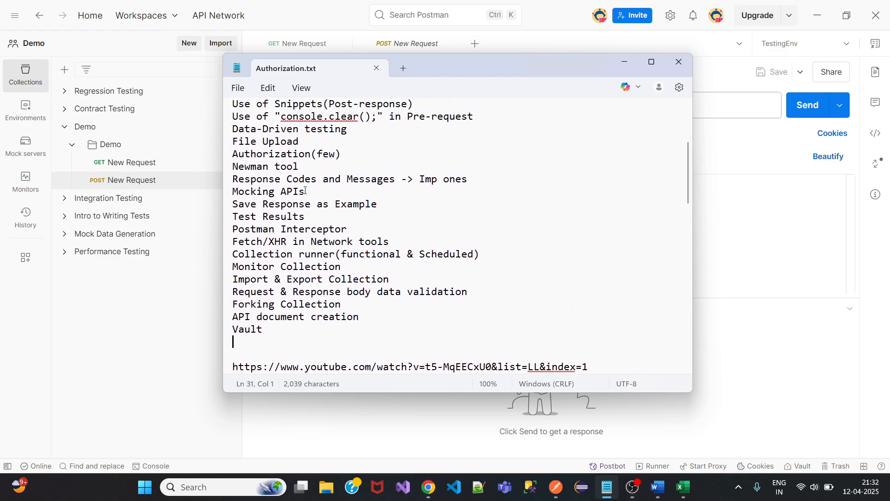
Replace the name value morpheus with {{$randomFirstName}} in the POST body and save.
click(625, 62)
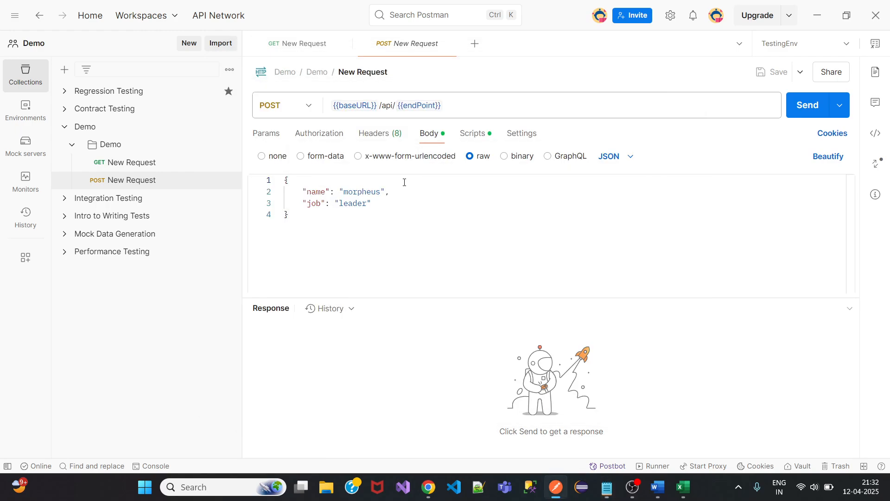
double_click(380, 192)
key(BackSpace)
key(BackSpace)
key(BackSpace)
key(BackSpace)
key(BackSpace)
key(BackSpace)
key(BackSpace)
key(BackSpace)
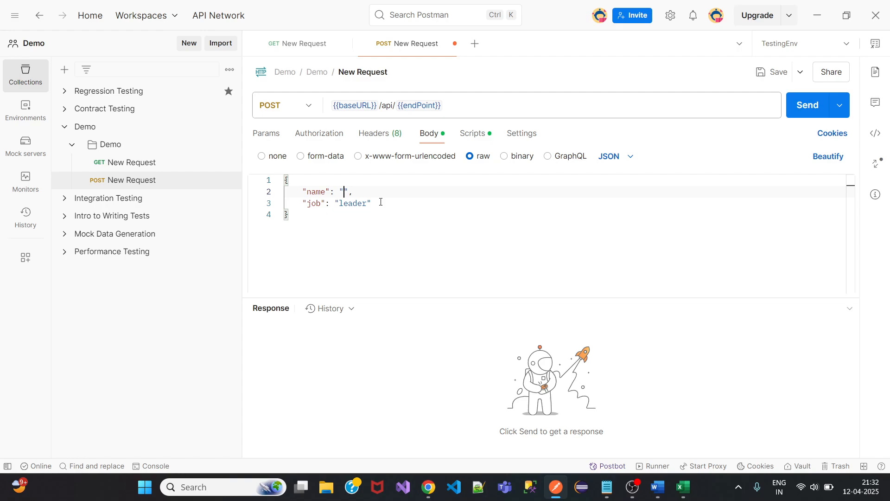
text({{$)
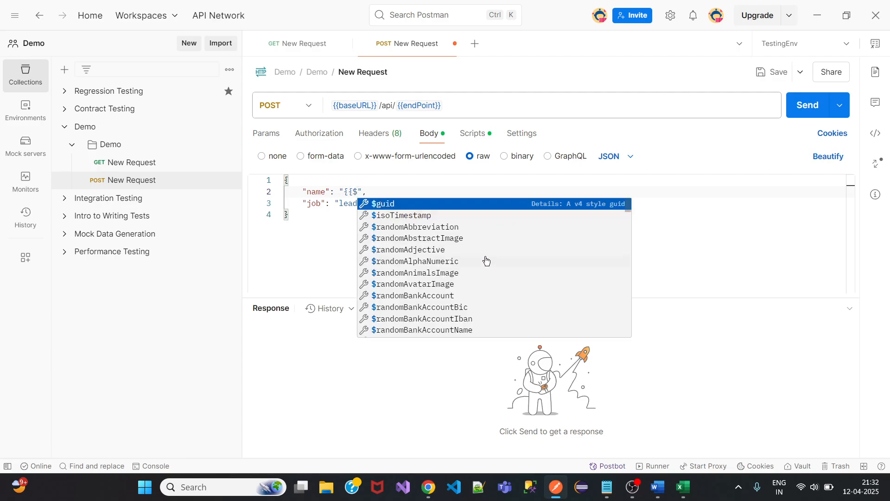
scroll(486, 260, down, 10)
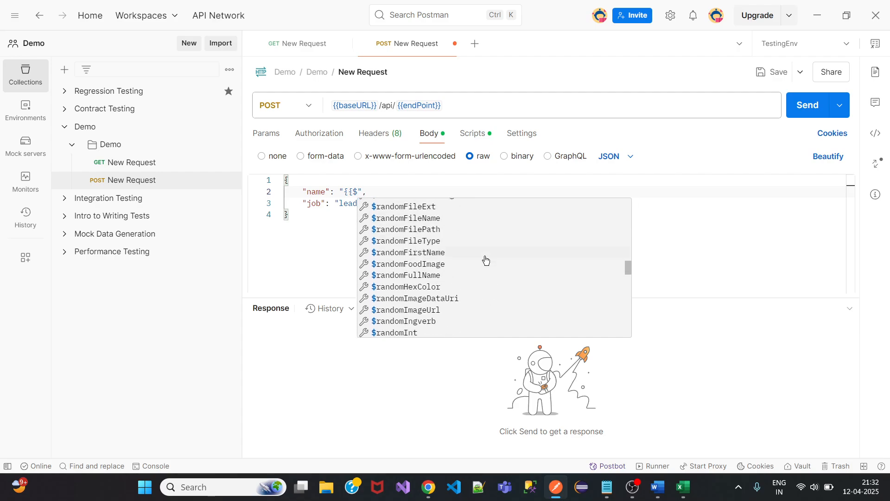
scroll(486, 261, down, 10)
scroll(486, 260, up, 8)
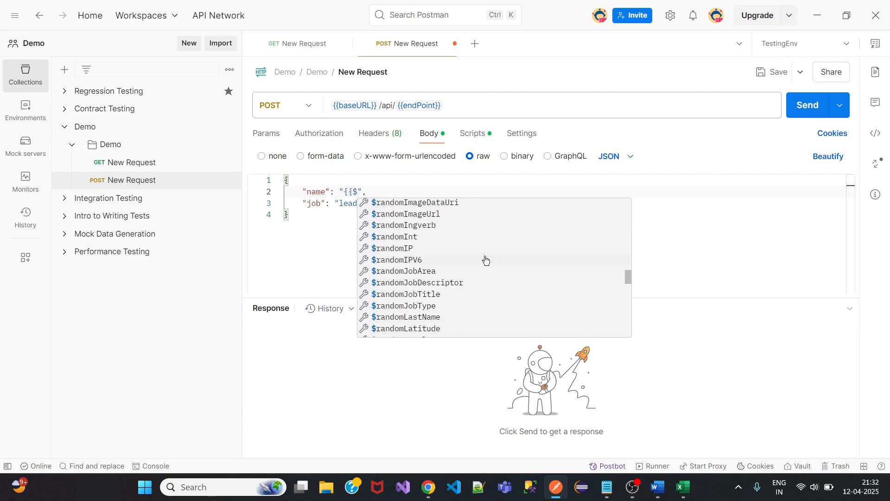
scroll(486, 260, up, 12)
scroll(486, 260, down, 4)
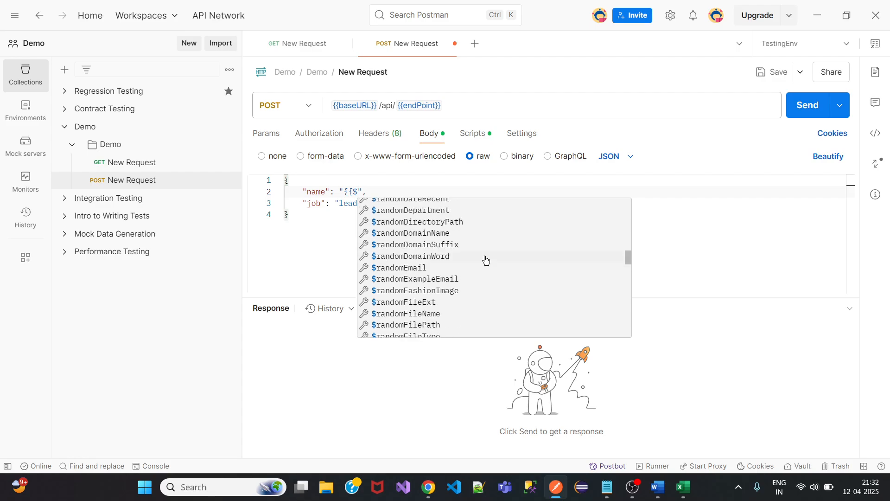
scroll(486, 260, down, 6)
scroll(486, 260, up, 6)
text(random)
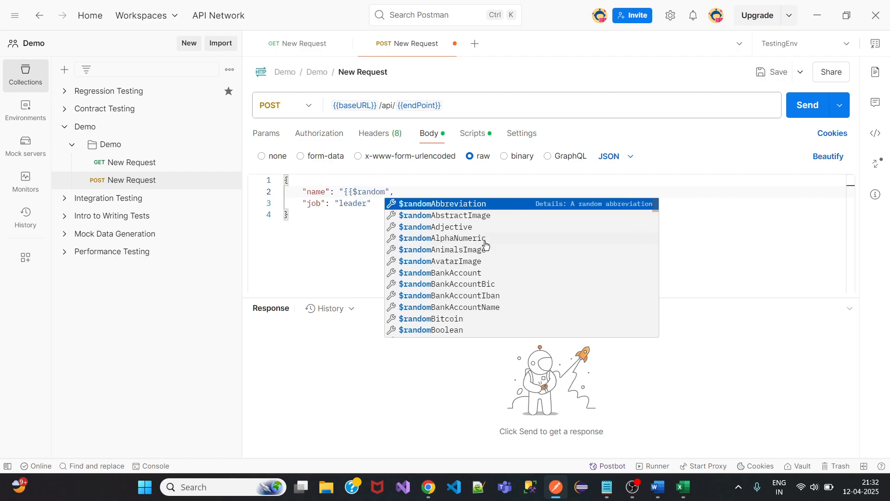
text(N)
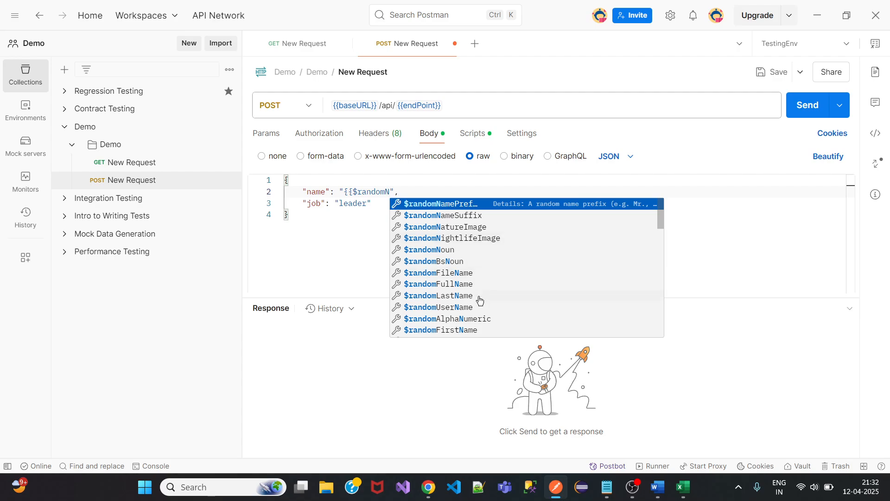
click(480, 329)
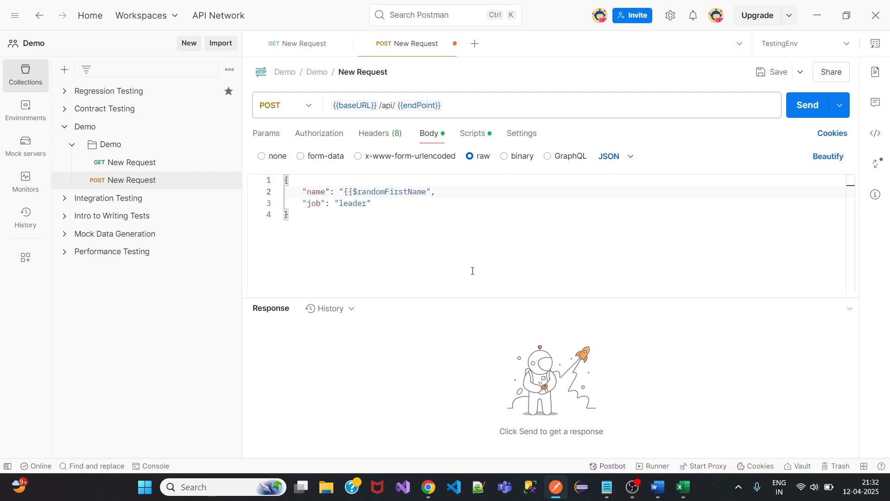
text(}})
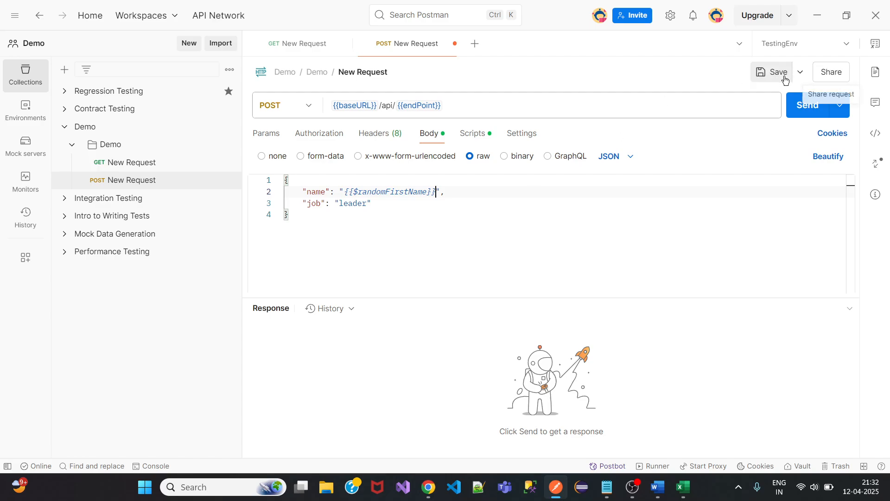
click(761, 72)
Replace the job value leader with {{$randomJobTitle}} and save the request.
double_click(367, 204)
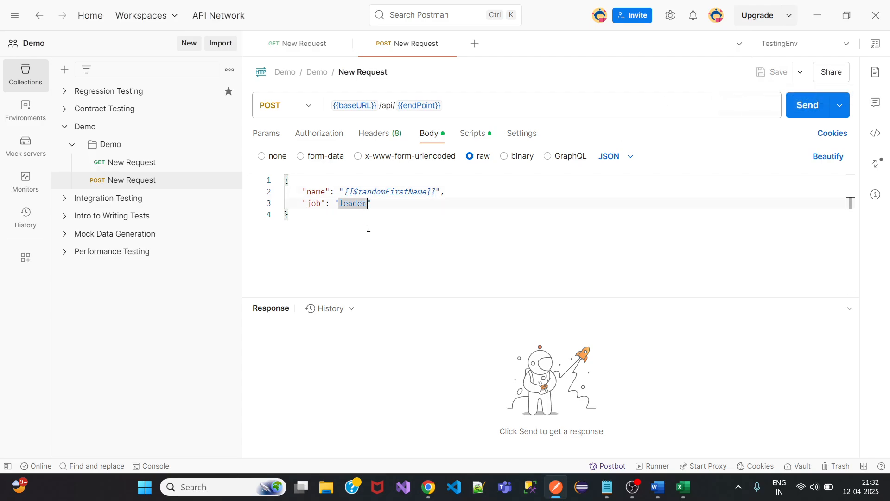
key(BackSpace)
key(BackSpace)
key(BackSpace)
key(BackSpace)
key(BackSpace)
key(BackSpace)
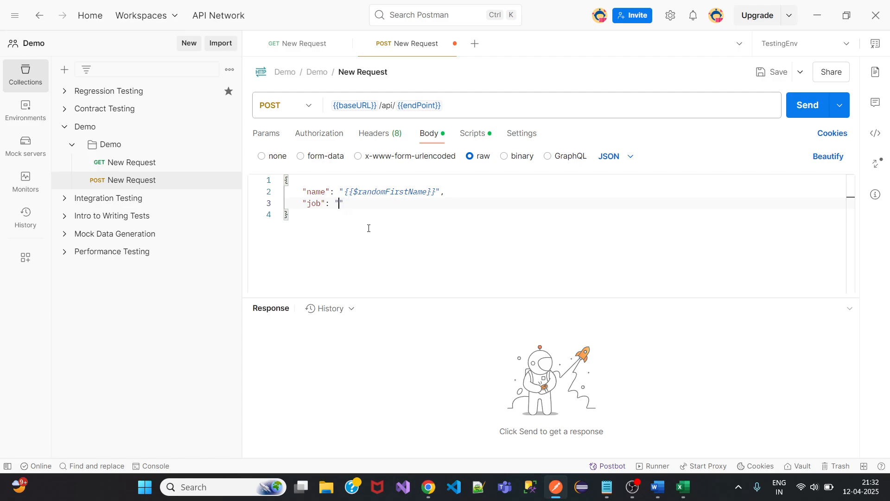
text({{$random)
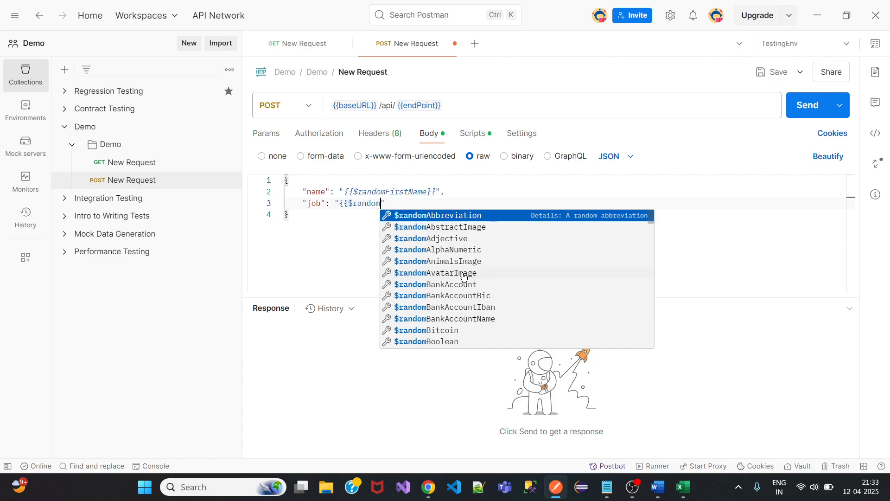
text(Jo)
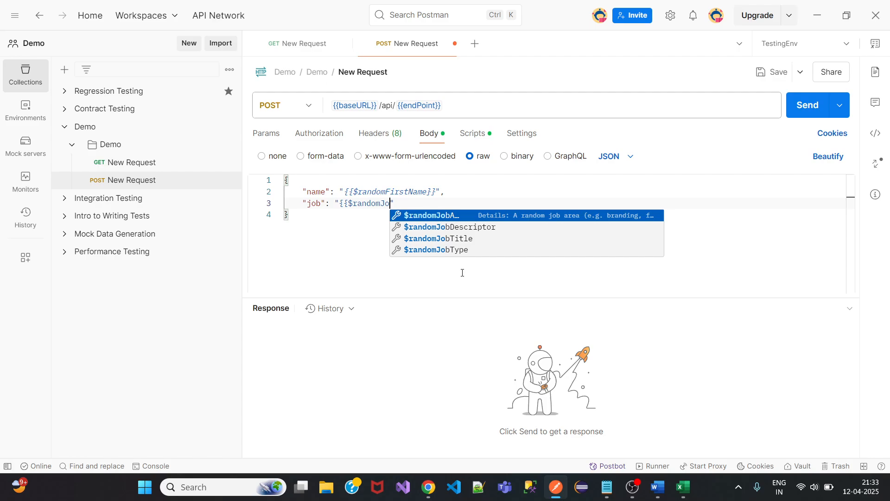
click(483, 239)
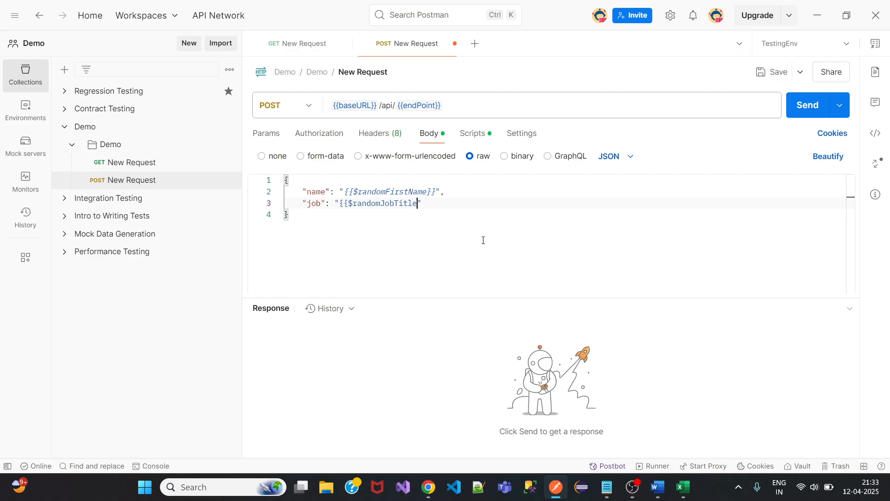
text(}})
click(773, 72)
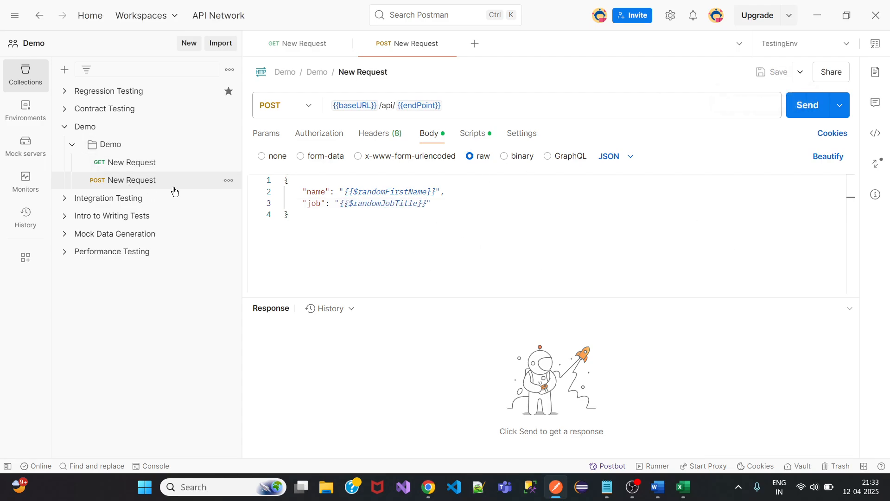
Copy the /api/users/2 link address from reqres.in's DELETE example in Chrome.
click(429, 488)
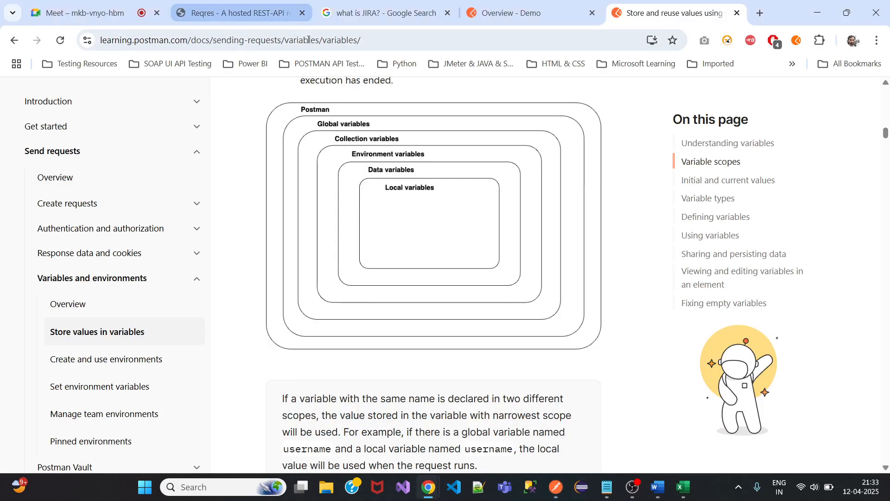
click(226, 13)
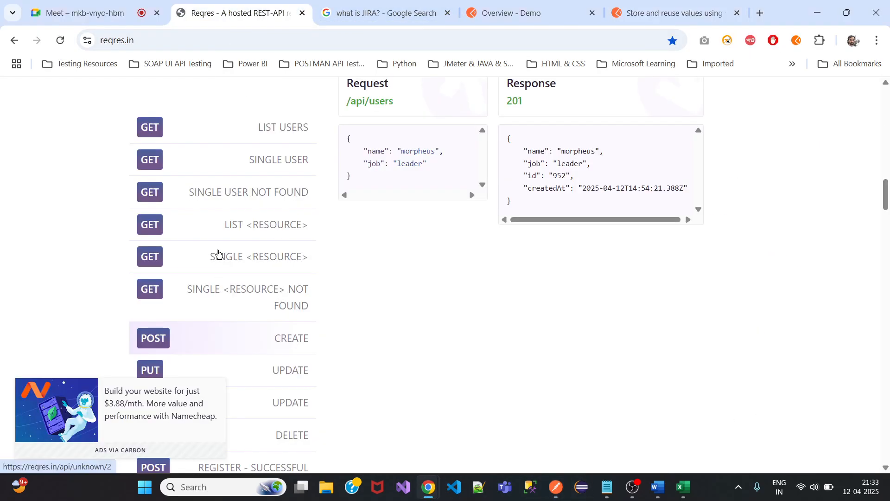
scroll(257, 230, down, 1)
scroll(258, 230, down, 4)
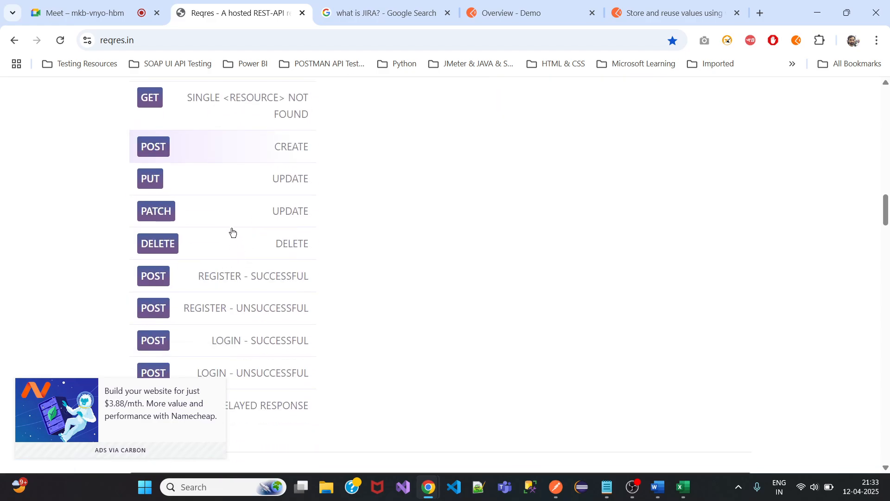
scroll(459, 290, up, 7)
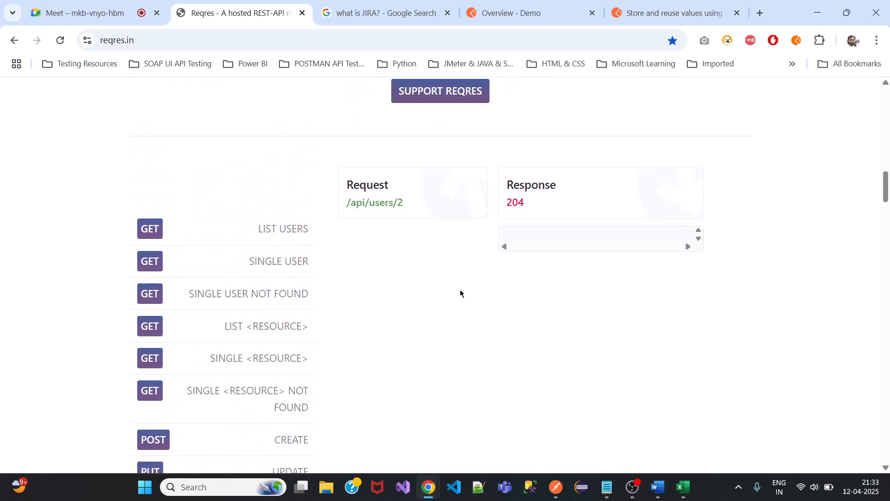
right_click(381, 234)
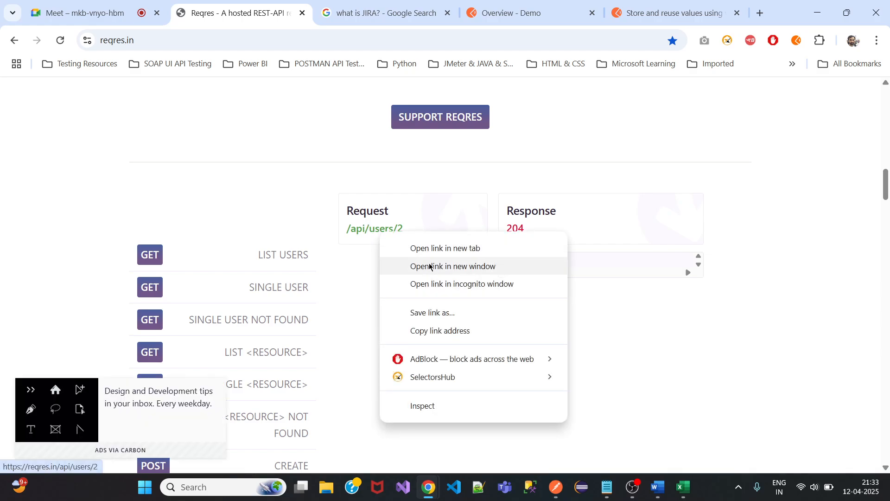
click(427, 333)
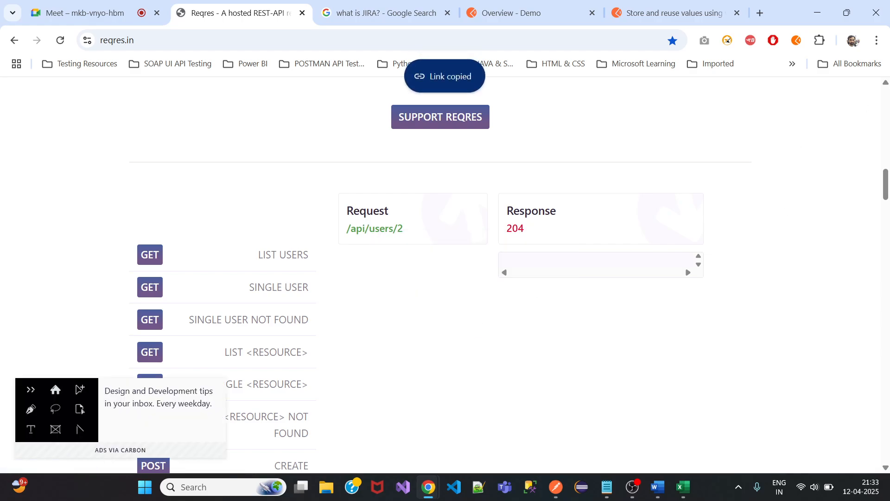
click(817, 18)
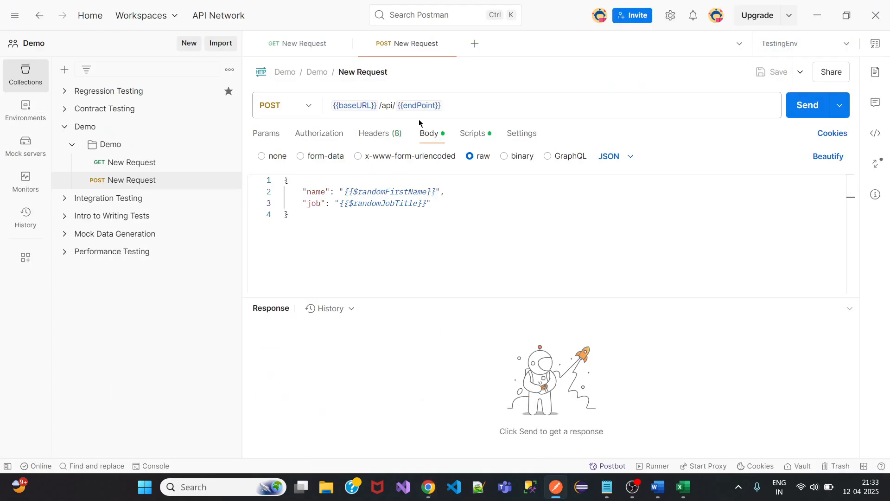
click(229, 144)
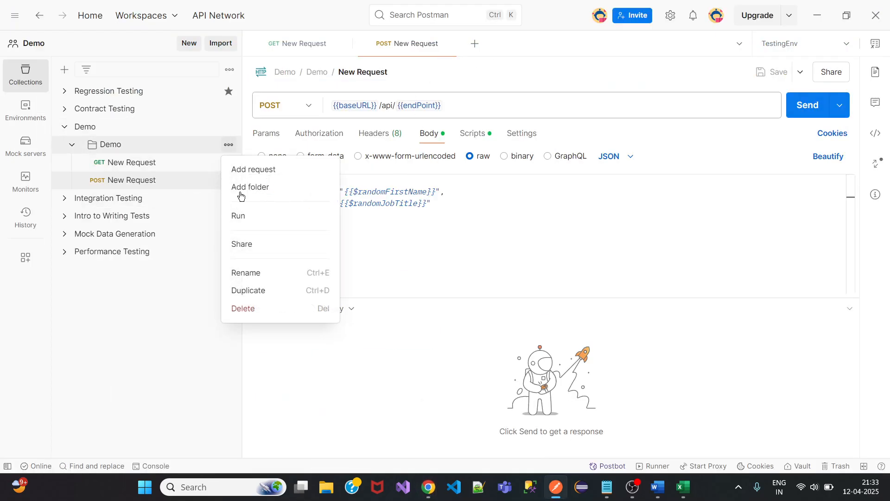
click(258, 170)
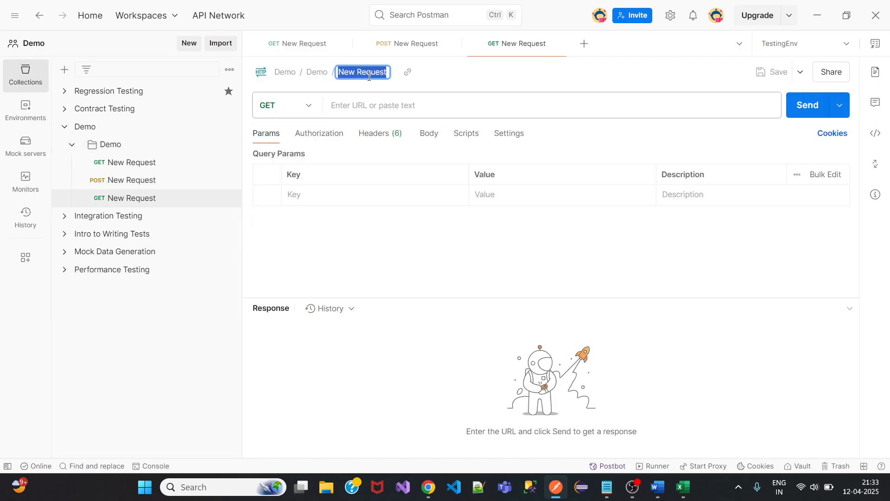
click(347, 111)
key(ctrl+v)
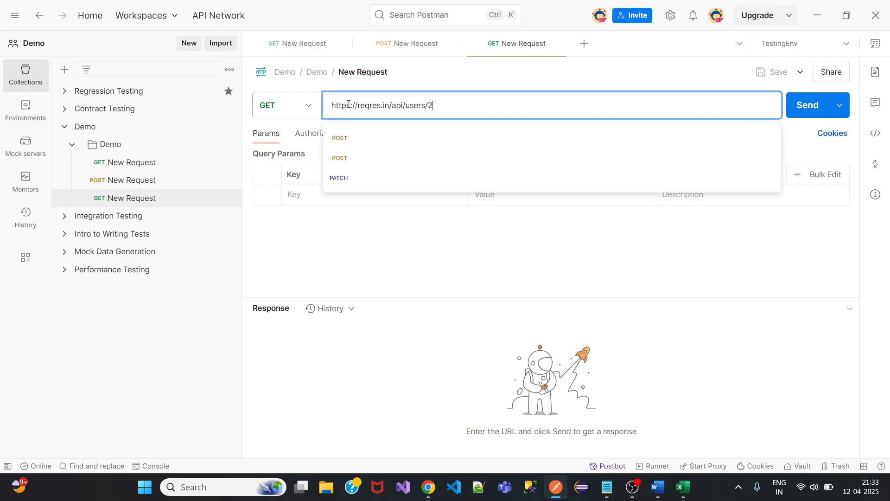
click(310, 111)
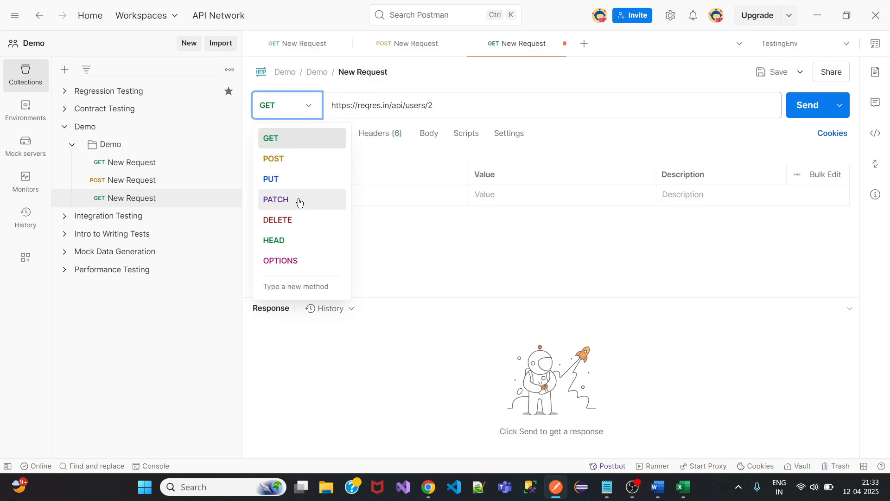
click(299, 222)
click(771, 72)
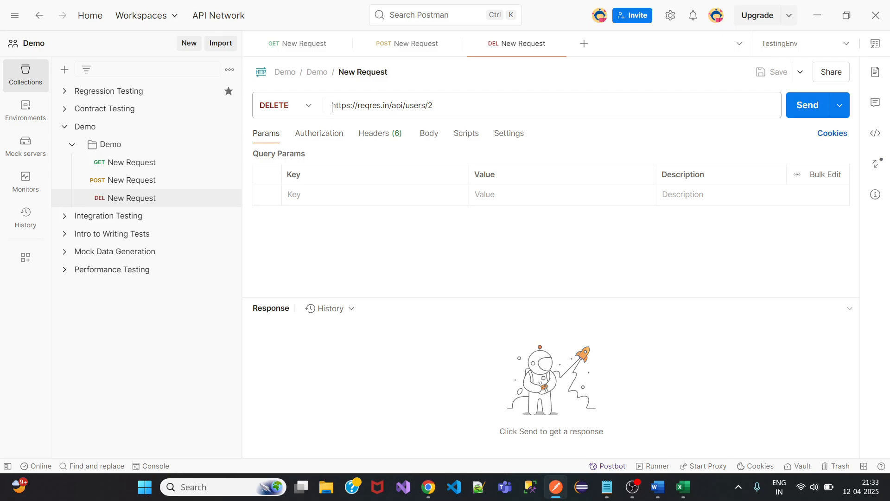
drag(332, 105, 384, 103)
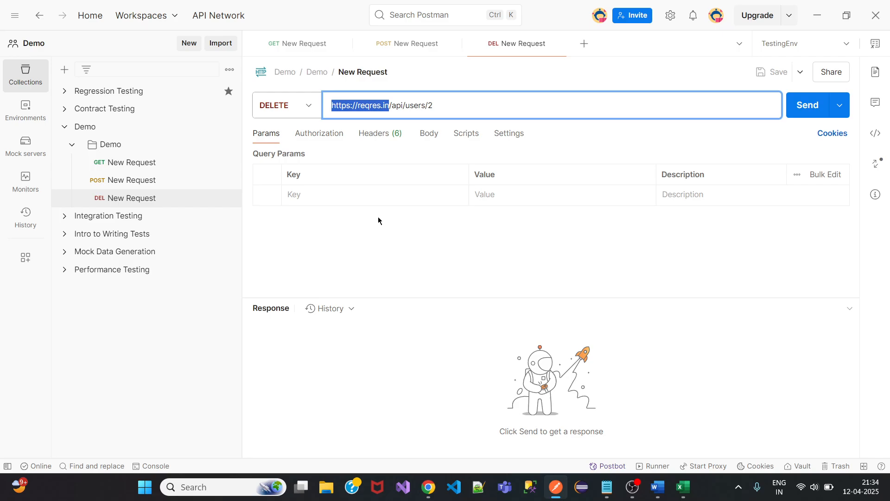
click(358, 105)
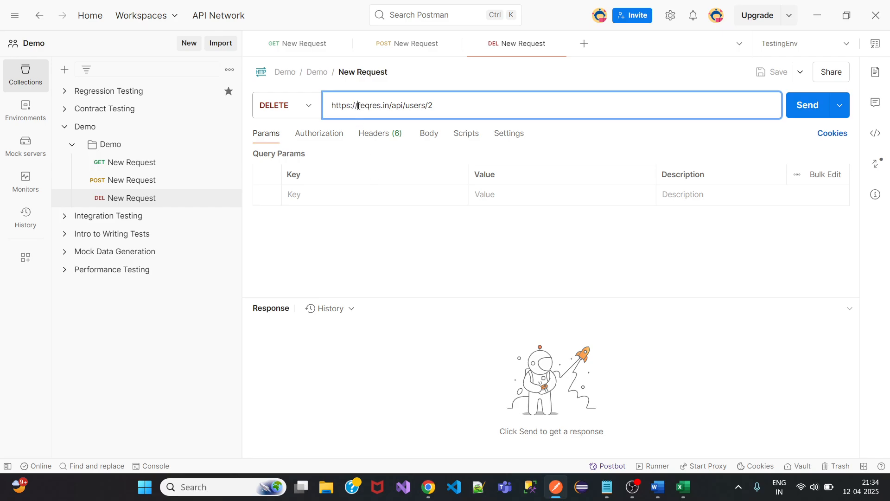
drag(331, 106, 389, 105)
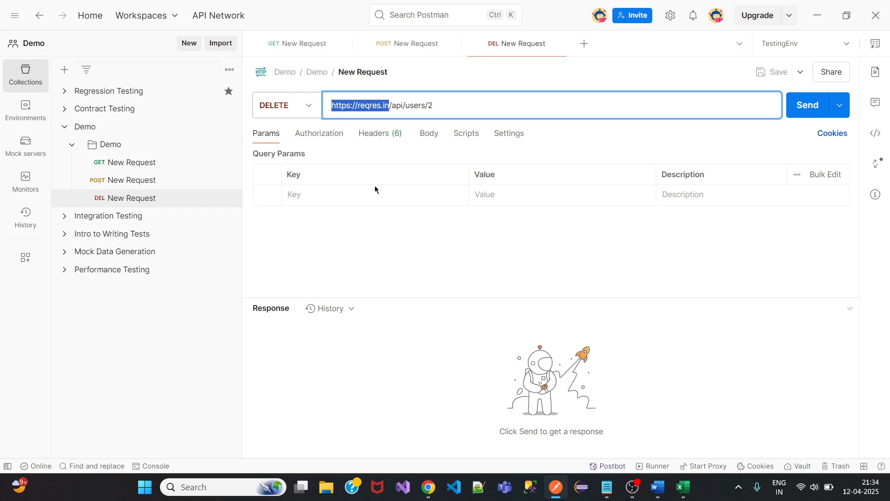
right_click(368, 107)
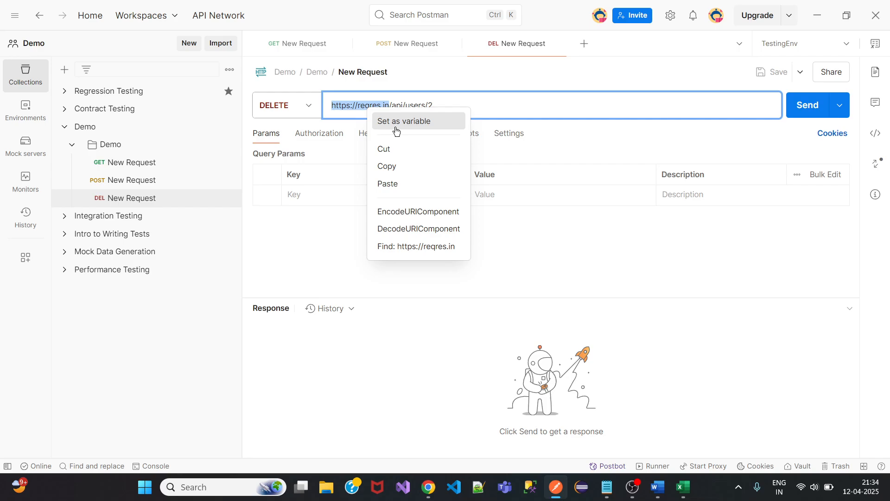
Add a '//user defined' comment line after the job line in the POST body and save it.
key(Escape)
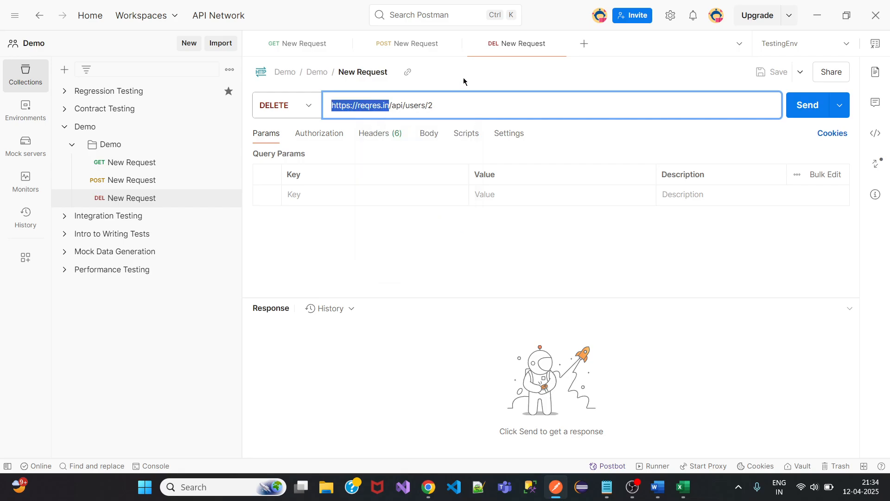
click(408, 46)
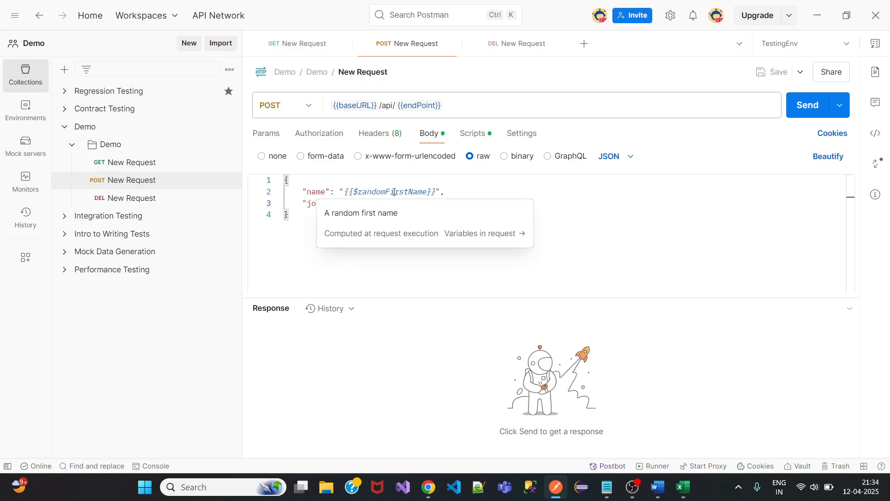
mouse_move(418, 192)
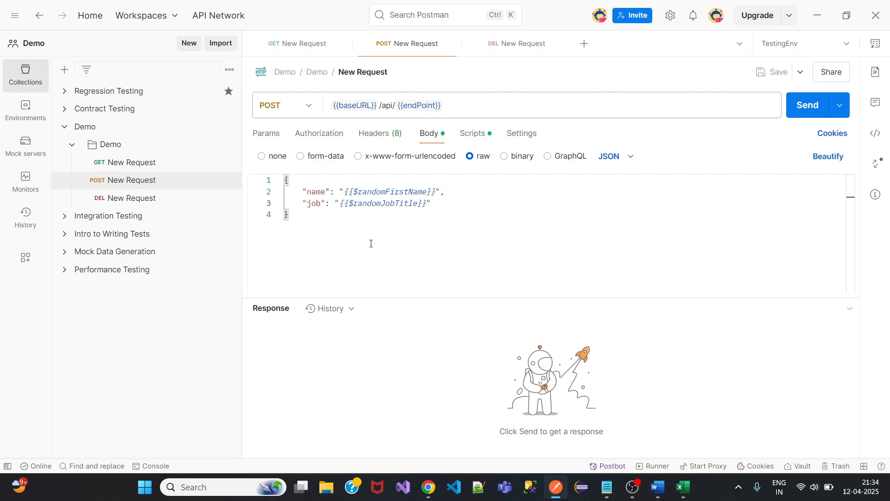
mouse_move(370, 195)
click(437, 202)
key(Return)
text(//user defined)
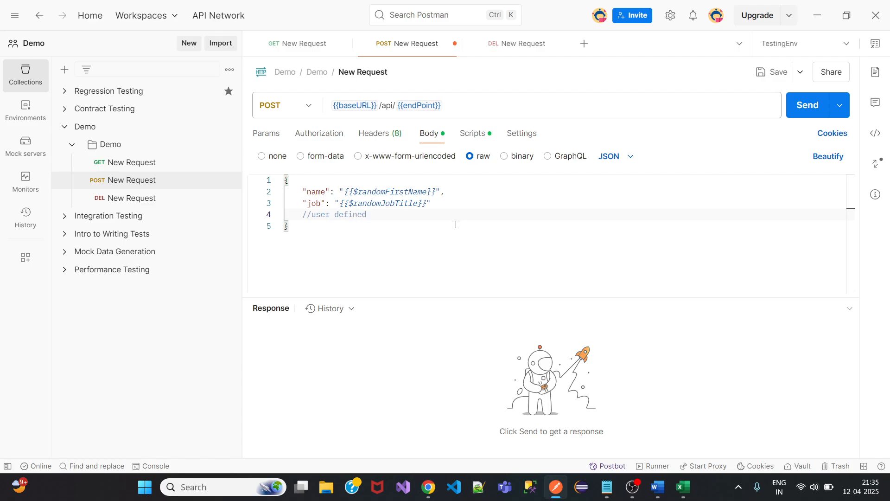
click(772, 72)
click(26, 111)
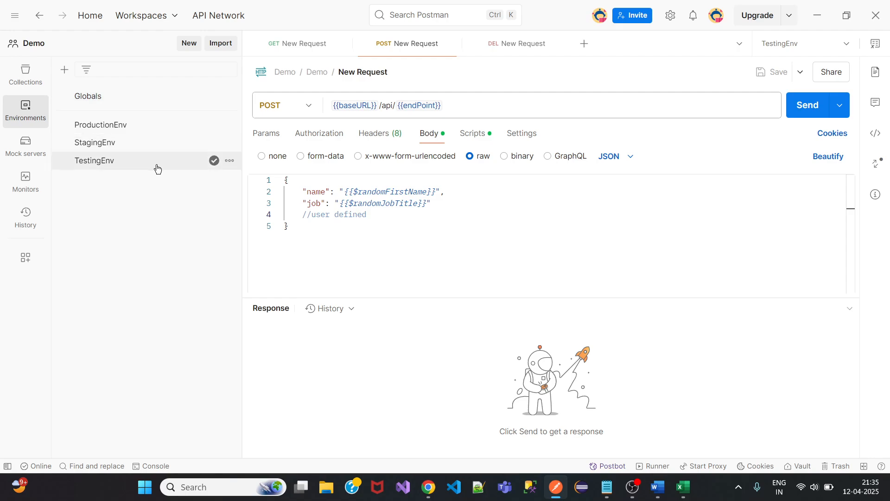
Bring up the TestingEnv environment's actions menu after checking the Demo collection's menu.
click(229, 160)
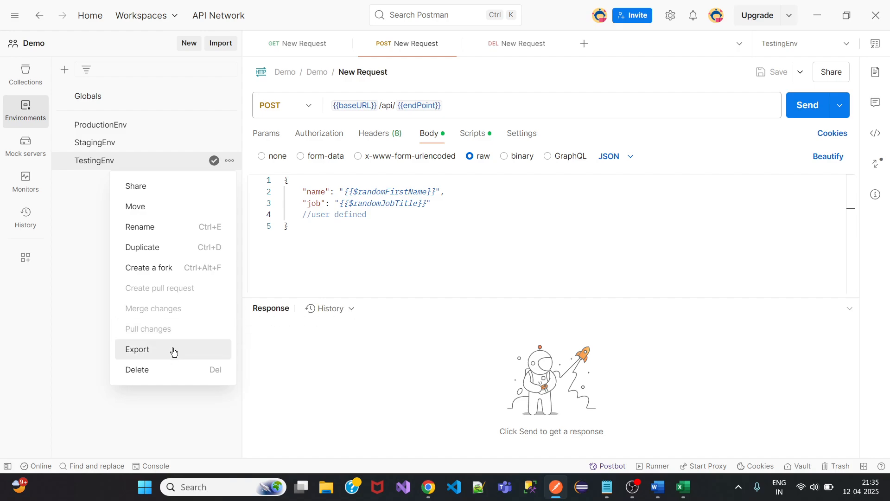
click(83, 247)
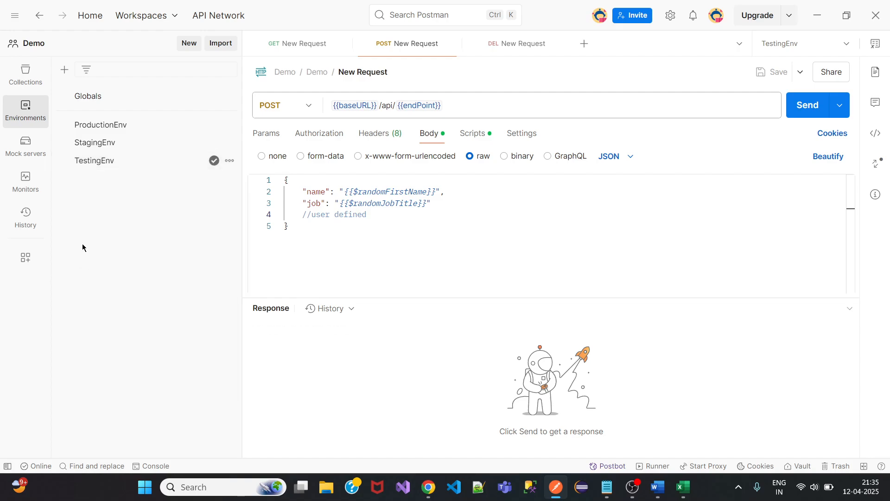
click(26, 74)
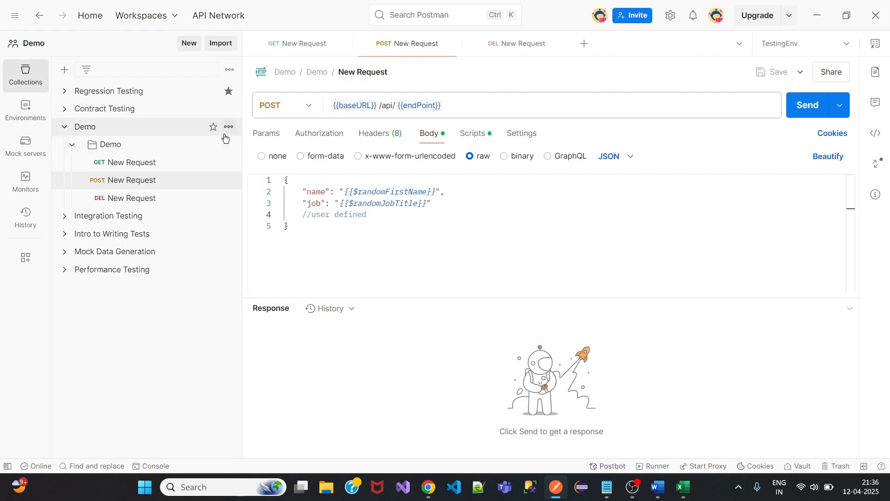
click(229, 127)
mouse_move(256, 366)
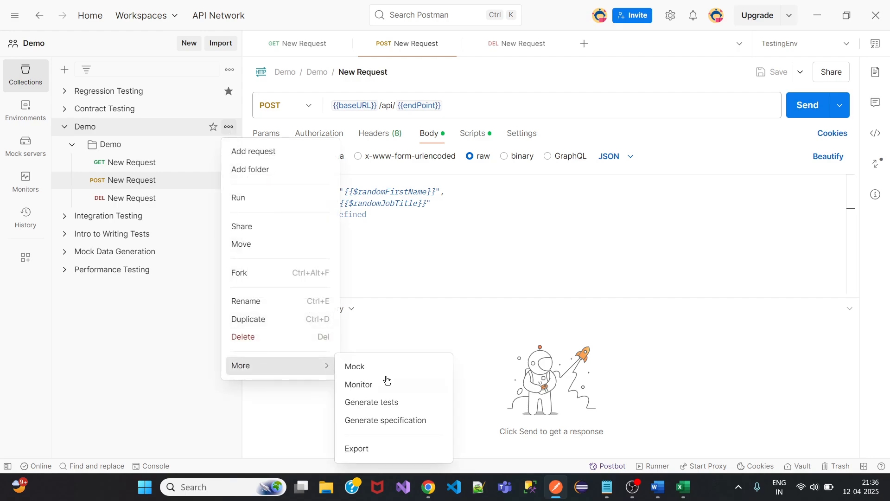
click(174, 391)
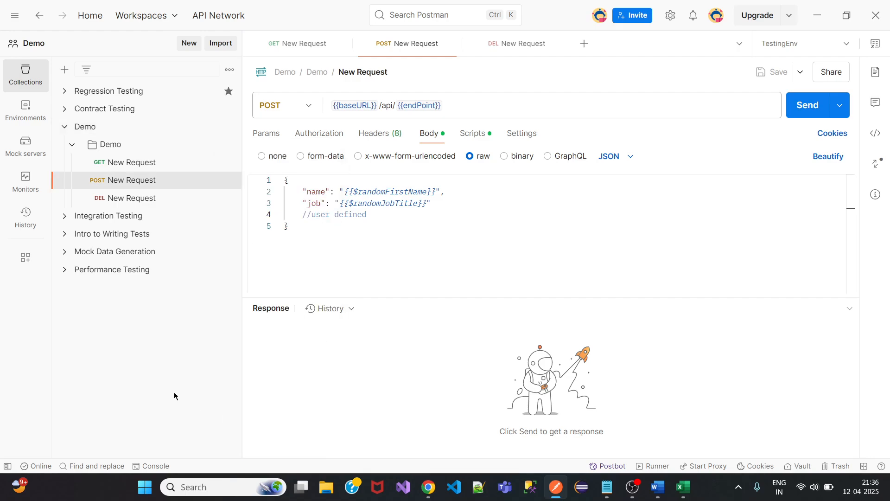
click(26, 115)
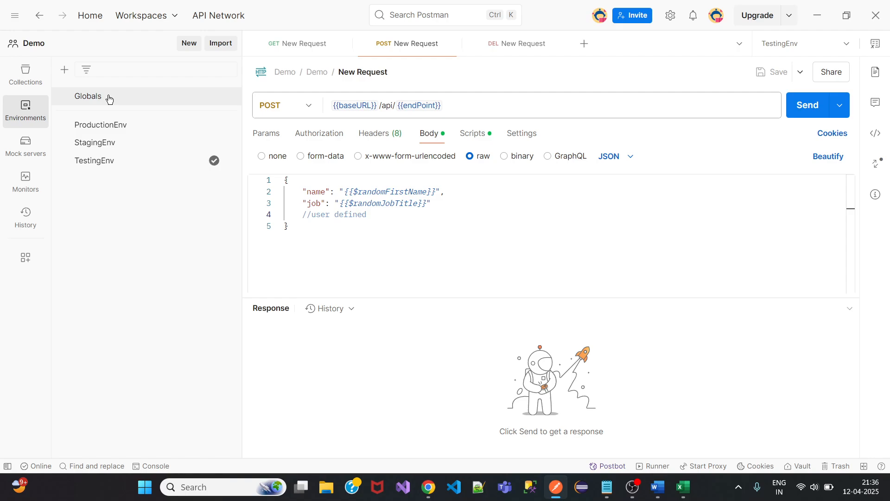
click(230, 161)
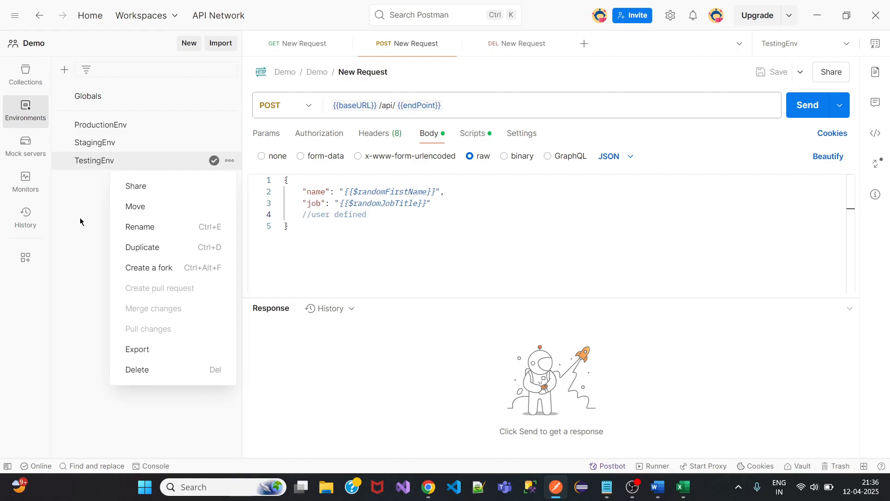
Start exporting TestingEnv but cancel the file save, then bring up the request tabs' options.
click(171, 352)
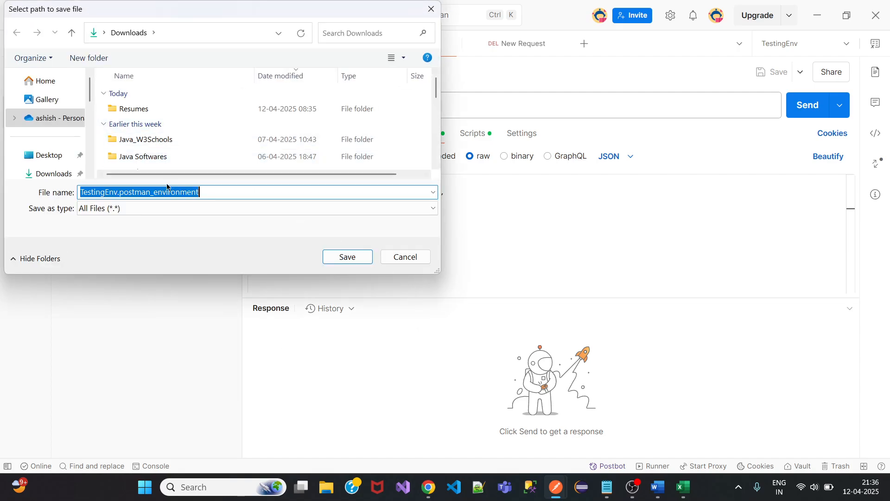
click(405, 258)
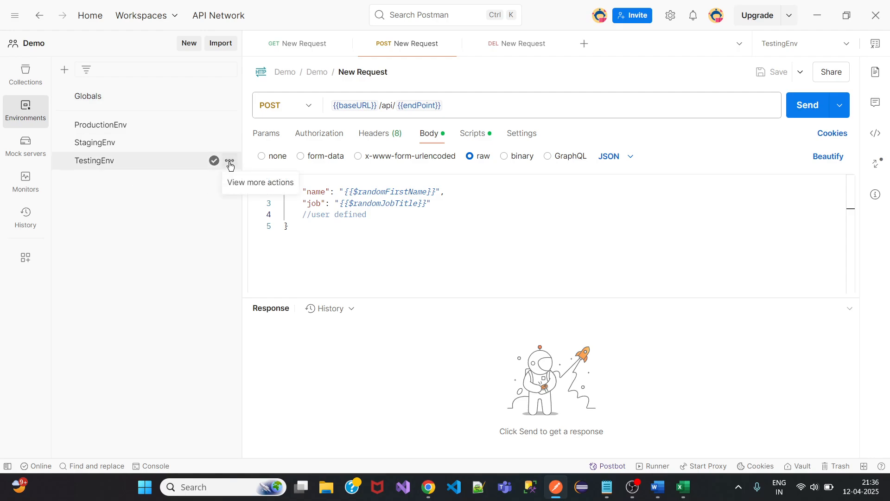
click(229, 162)
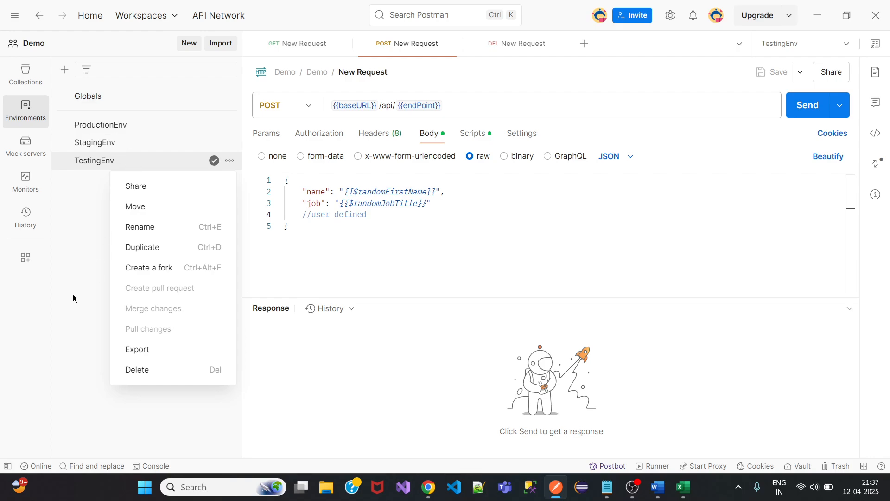
click(67, 270)
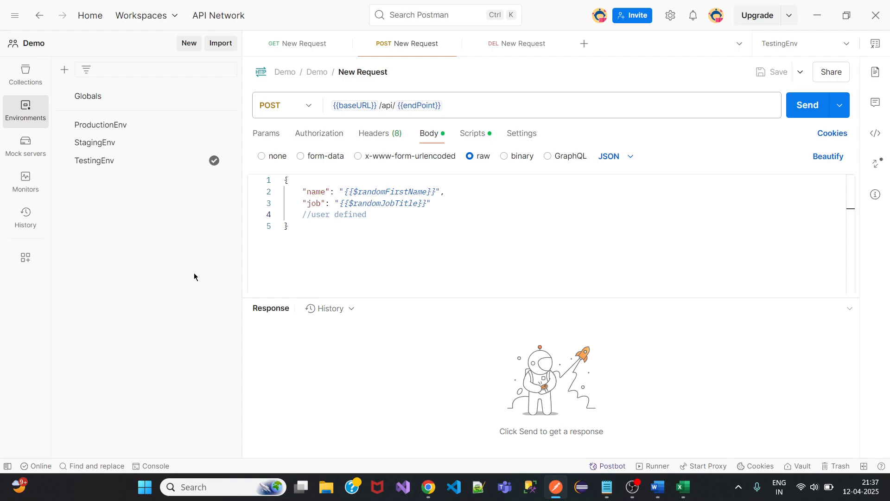
right_click(310, 44)
Close all request tabs, delete the 'Comments' topic in Notepad, and reopen POST New Request.
click(350, 158)
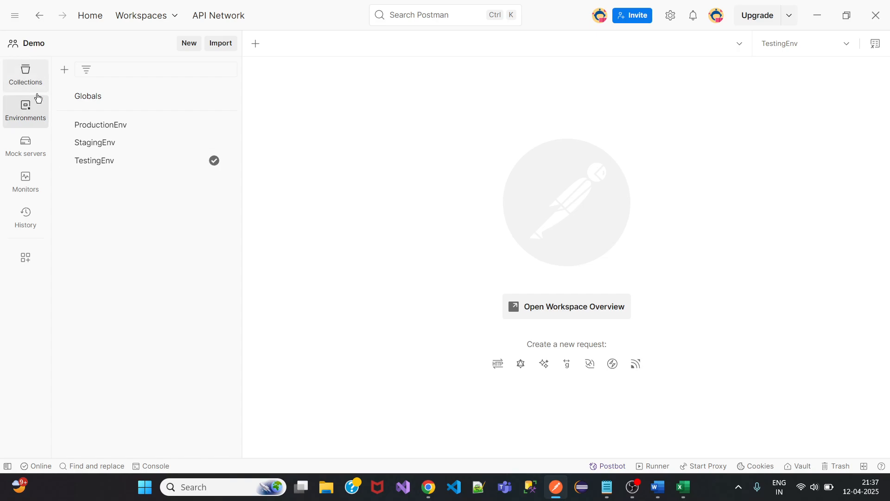
click(24, 74)
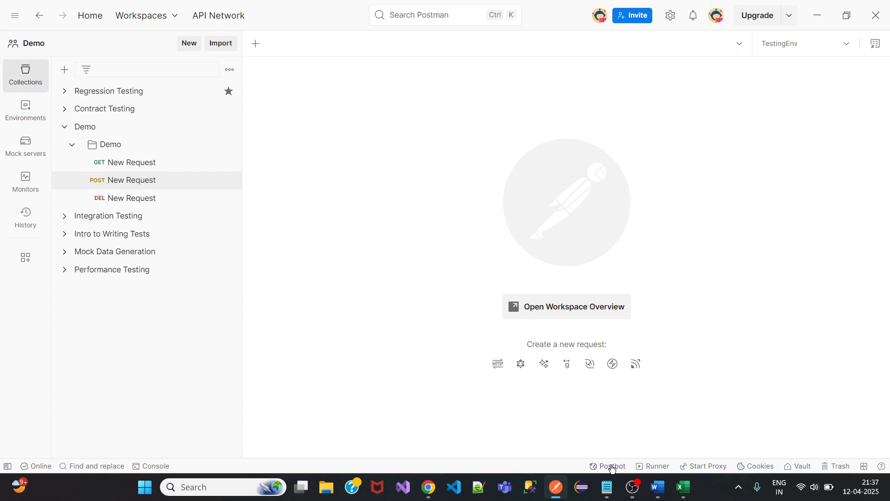
click(607, 487)
scroll(392, 244, up, 2)
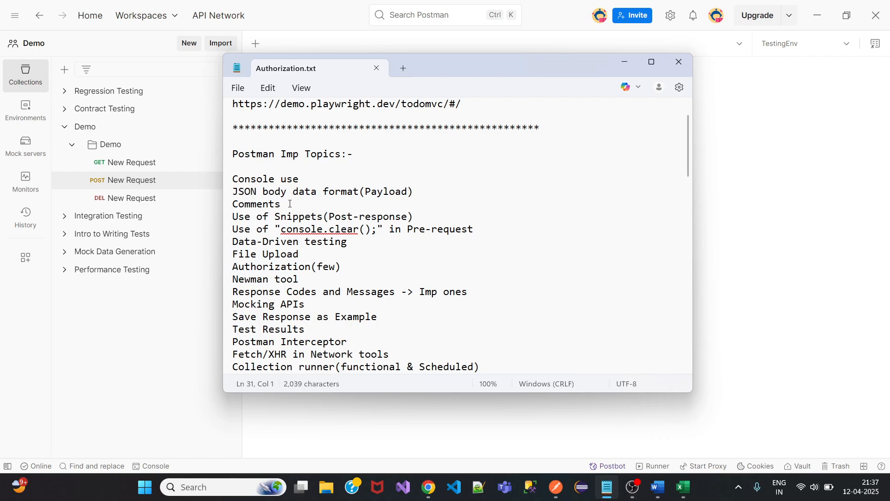
drag(285, 204, 227, 204)
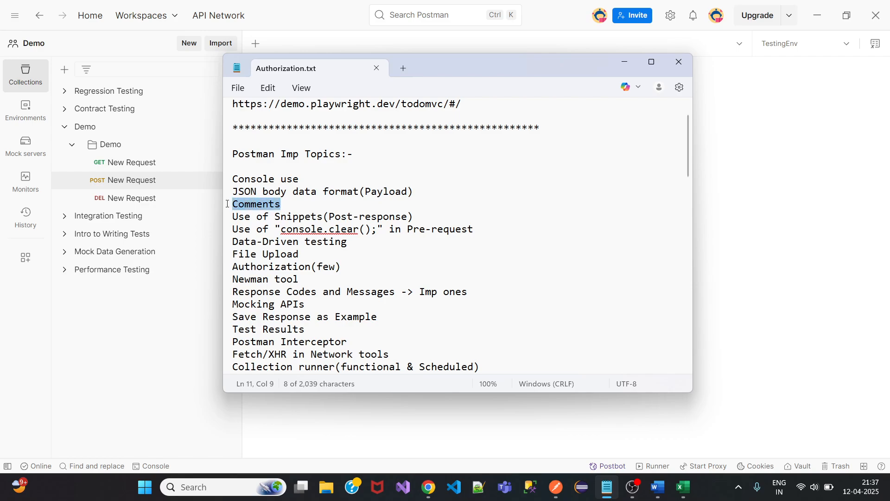
key(BackSpace)
key(BackSpace)
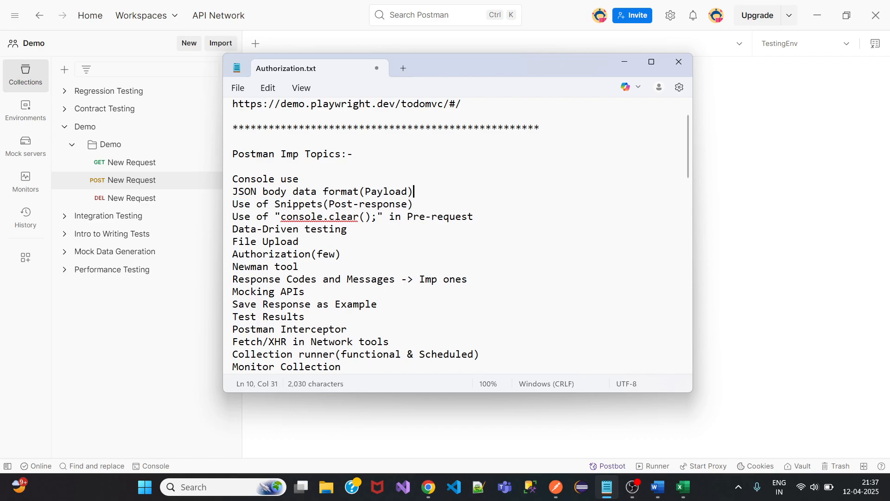
click(625, 62)
click(145, 180)
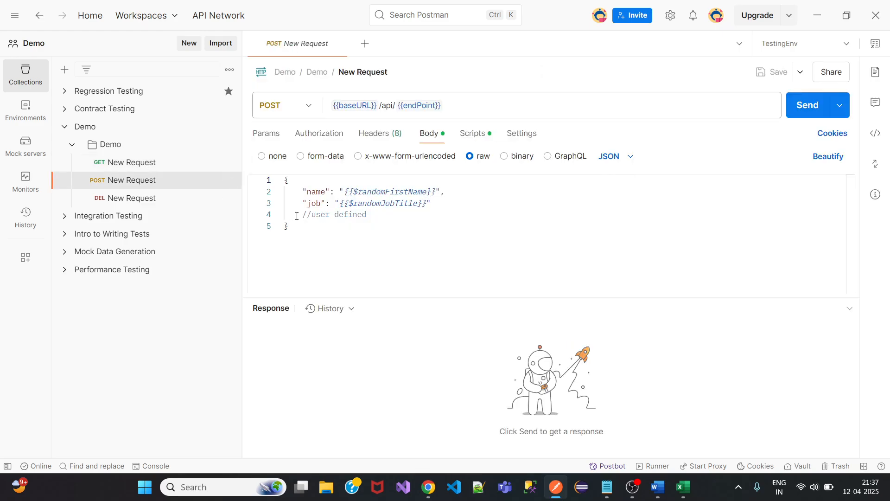
Append '- single line' to the //user defined comment and start a /* */ block comment below it.
drag(297, 216, 378, 215)
click(378, 215)
text(- sin)
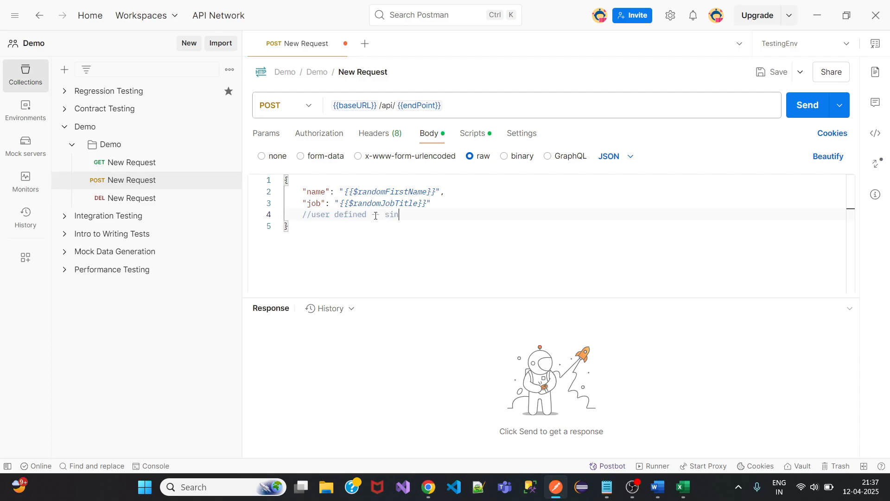
text(gle line)
key(Return)
text(/*)
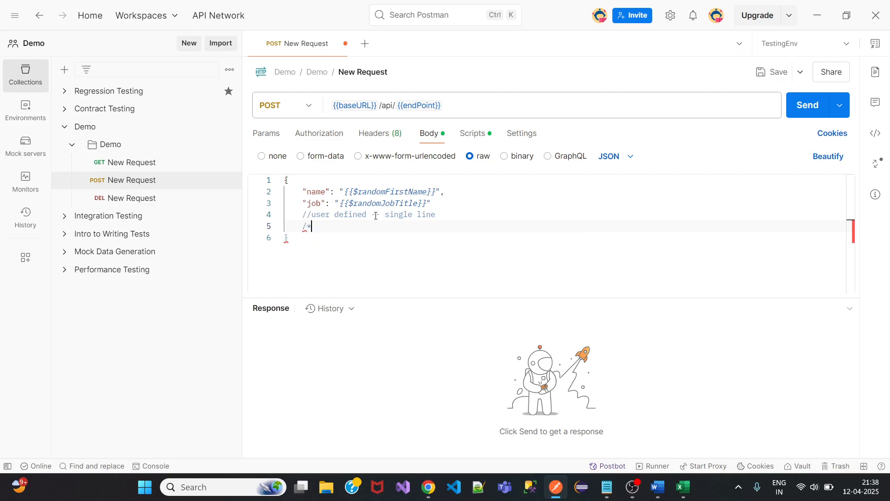
key(Return)
text(*/)
Fill the block comment with the lines 'this is', 'a multiline' and 'commentr'.
click(328, 227)
key(Return)
text(this is)
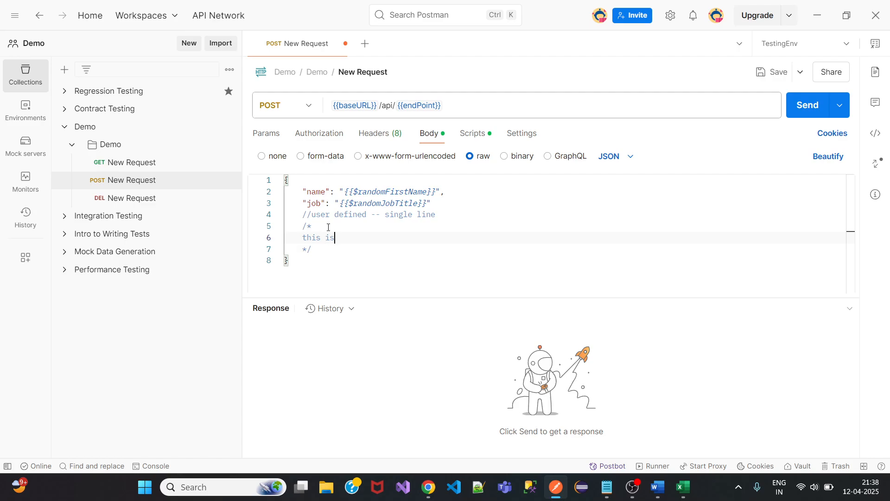
key(Return)
text(a multiline)
key(Return)
text(commen)
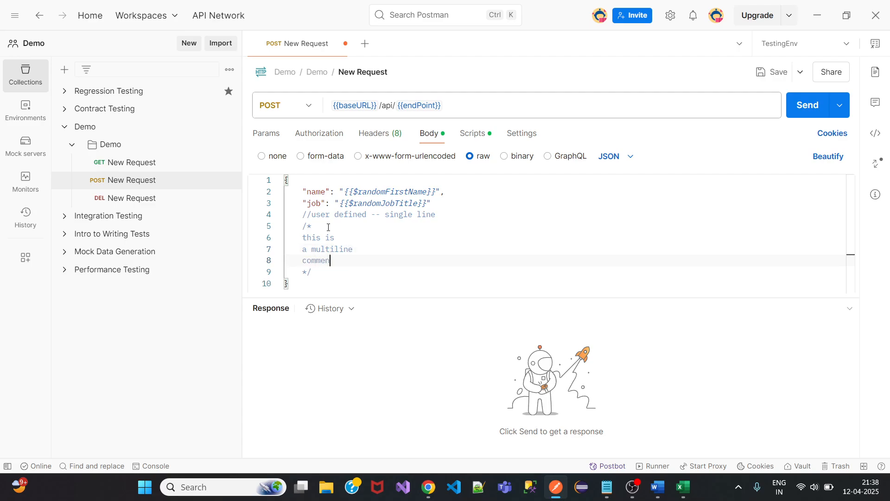
text(tr)
Save the request, append 'er3346e454herge' to line 7, and save again.
click(776, 72)
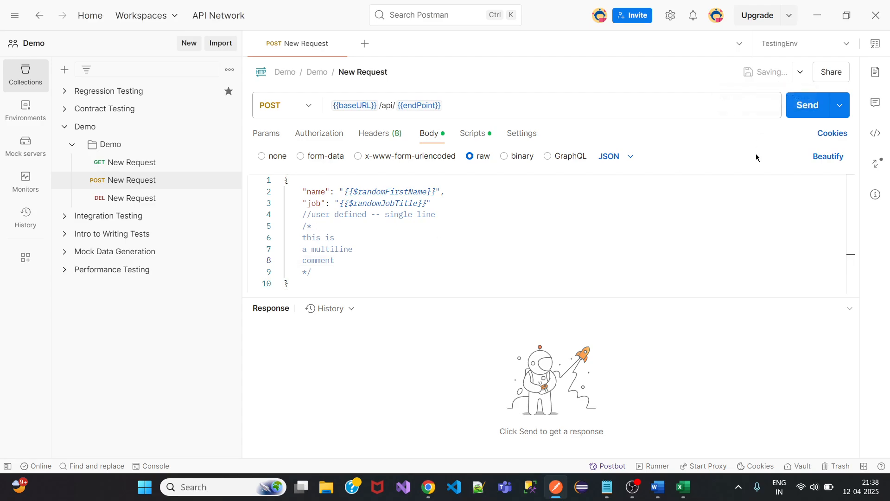
double_click(365, 253)
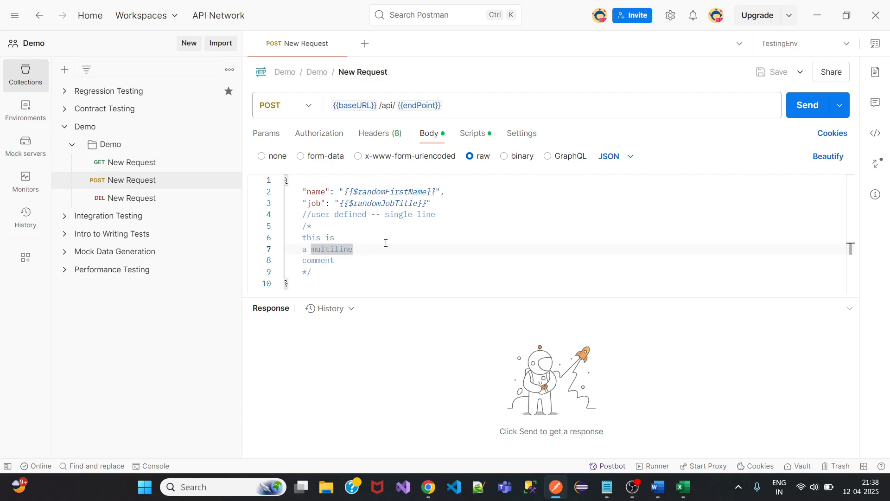
click(365, 252)
text(er3346e454herge)
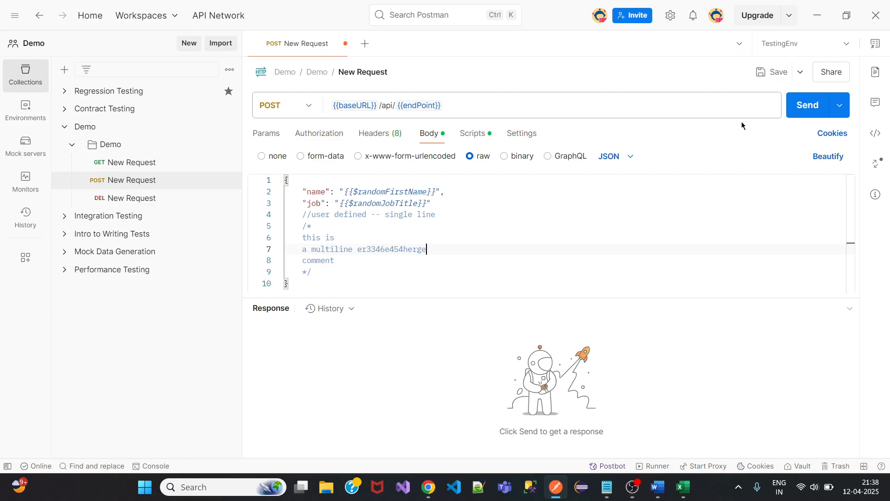
click(776, 73)
Send the POST request, inspect the commented pm.globals.set script line, then bring up Notepad.
click(807, 106)
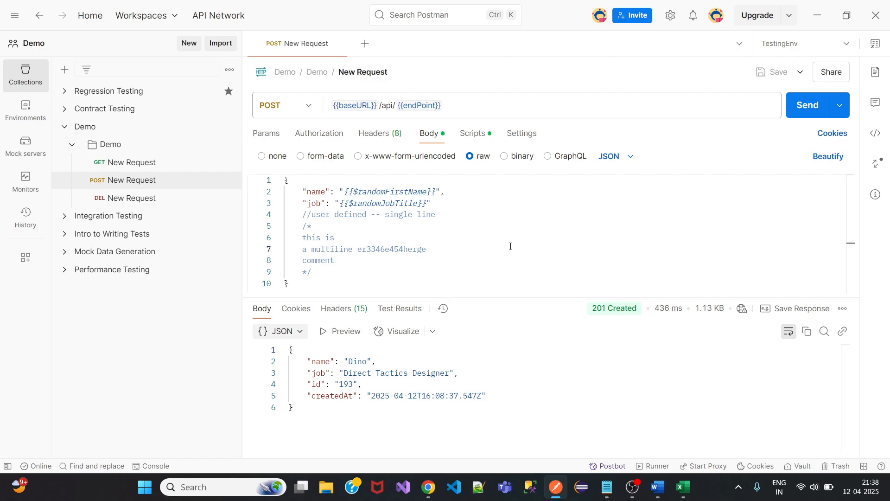
click(473, 134)
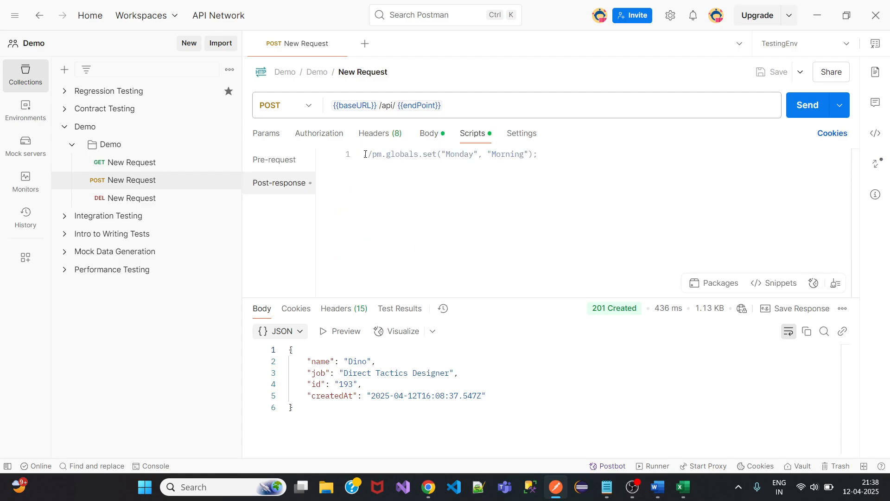
drag(372, 154, 548, 154)
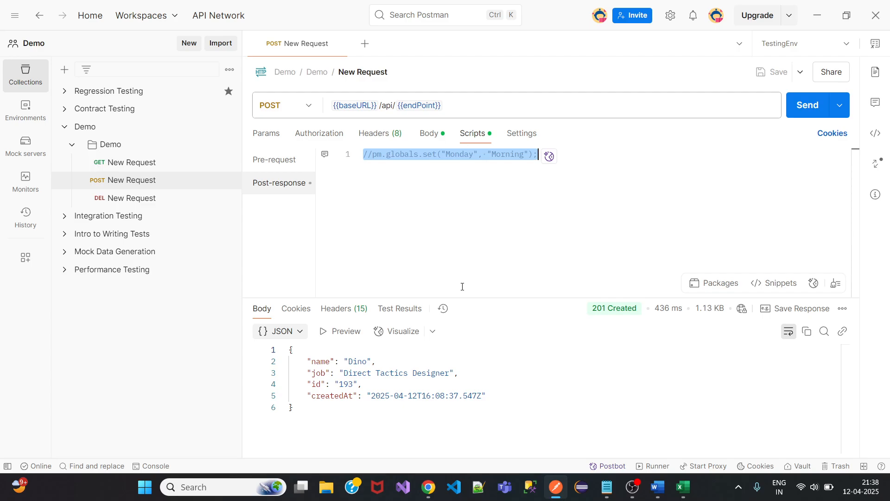
click(428, 133)
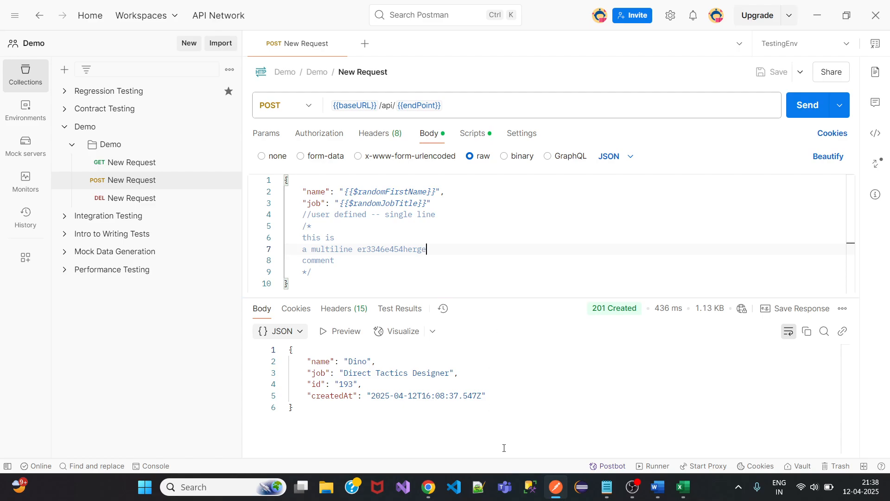
click(608, 487)
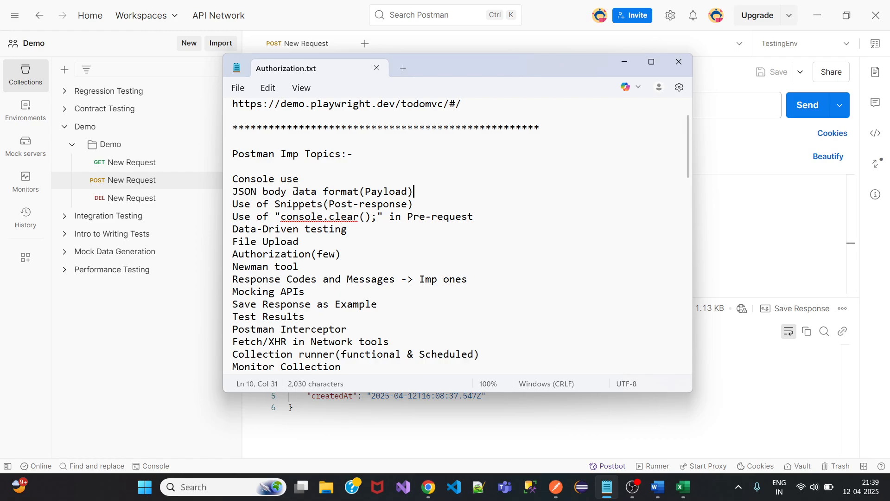
Hide Notepad, close all Postman request tabs, and clear and close the console logs.
click(624, 65)
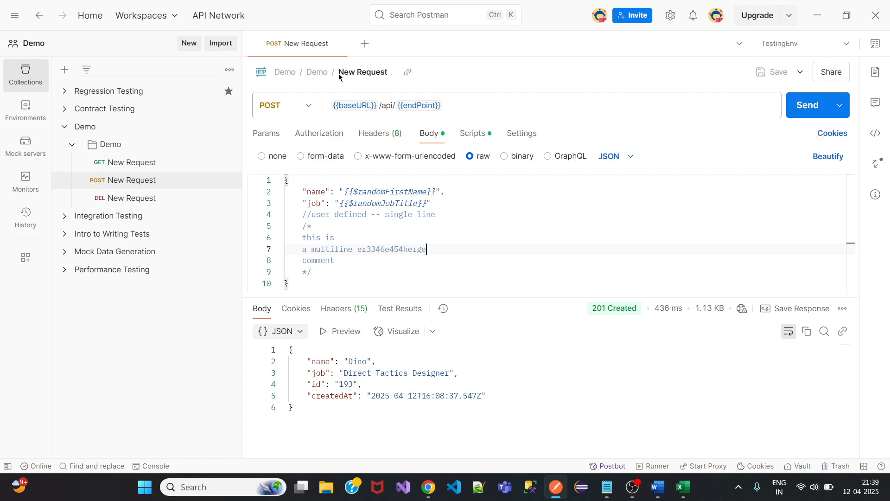
right_click(318, 51)
click(354, 162)
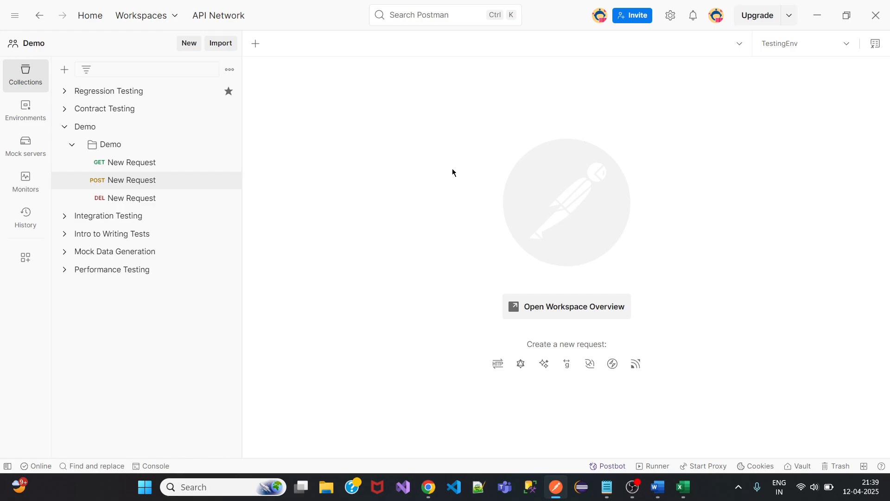
click(153, 468)
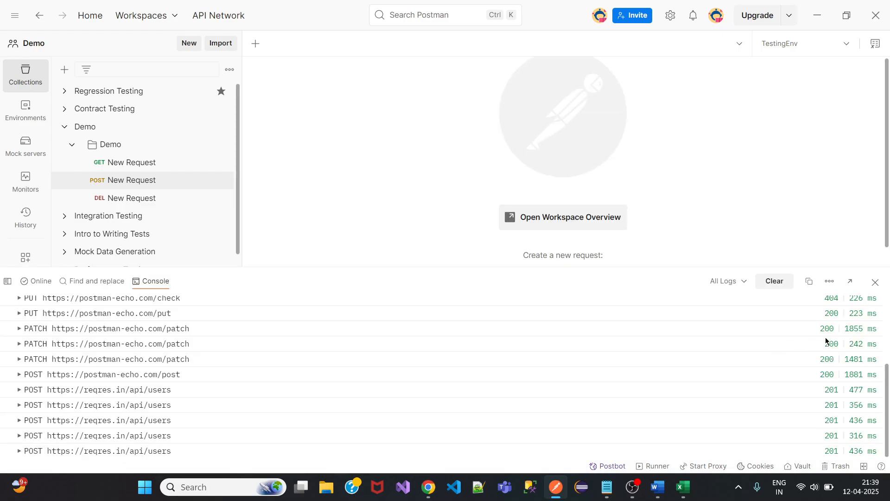
click(775, 282)
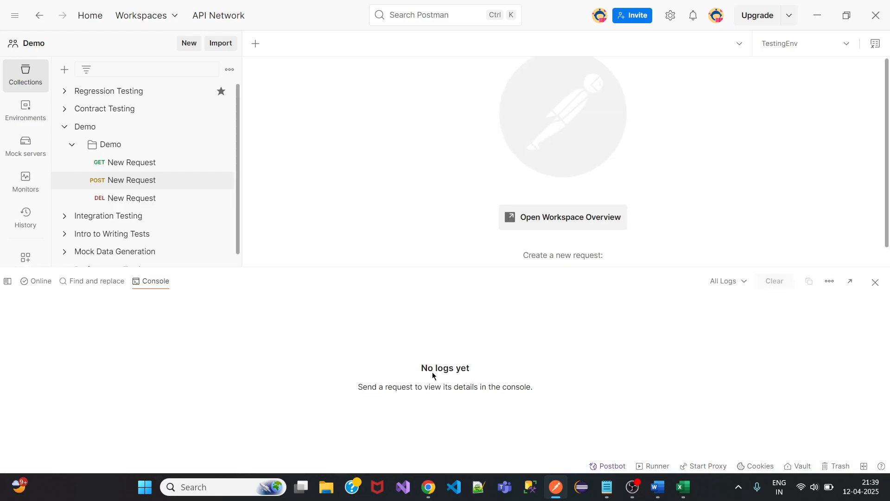
click(876, 283)
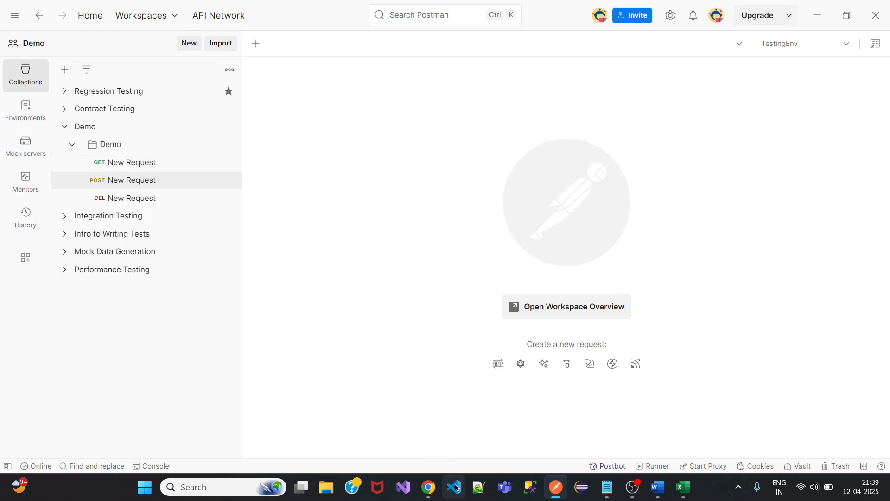
Delete the 'Request & Response body data validation' and 'Import & Export Collection' lines from the notes.
click(608, 487)
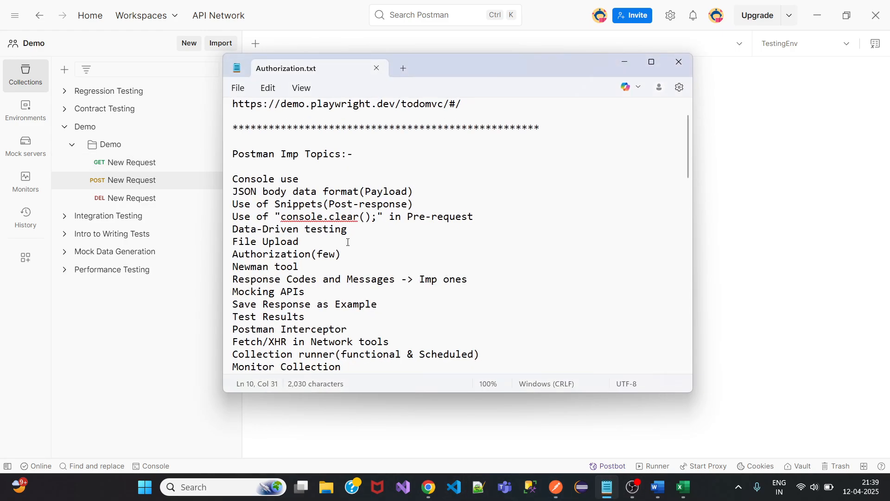
scroll(348, 242, down, 2)
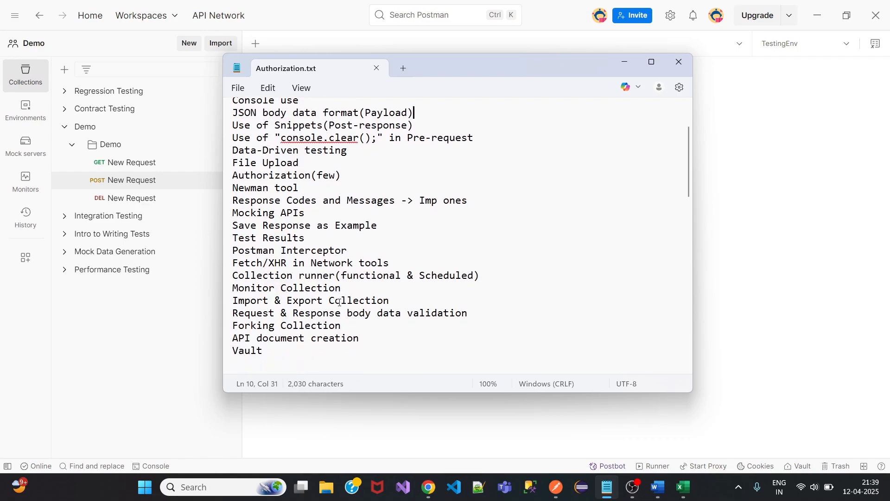
scroll(339, 302, down, 1)
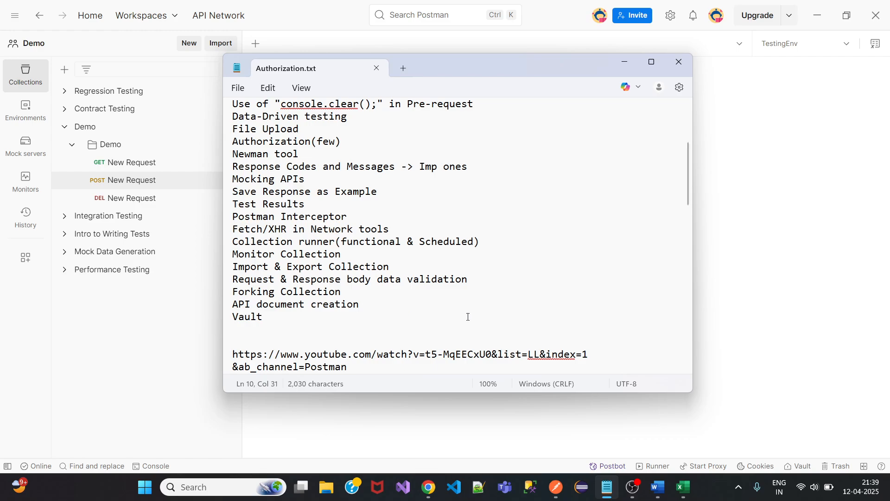
drag(470, 279, 230, 278)
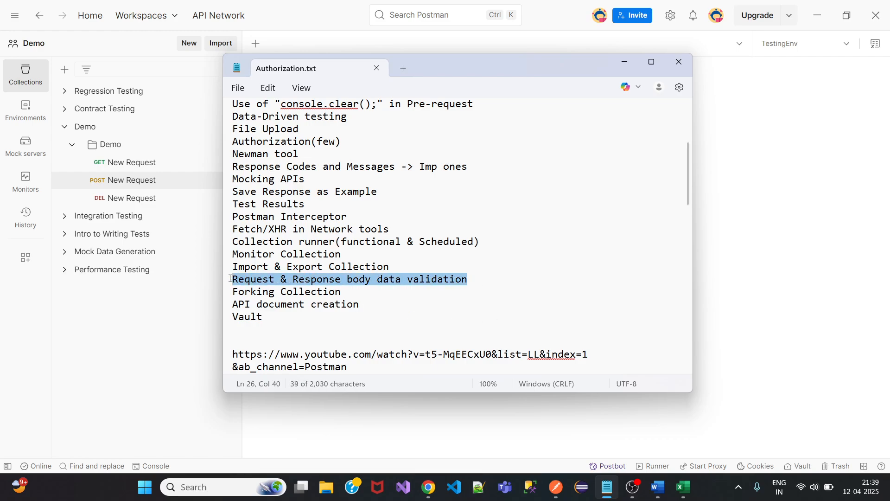
key(Delete)
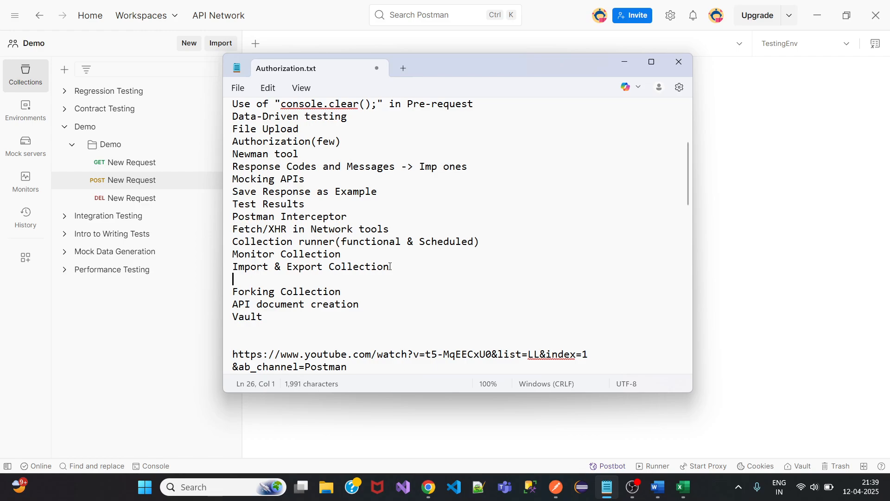
drag(390, 267, 234, 269)
key(Delete)
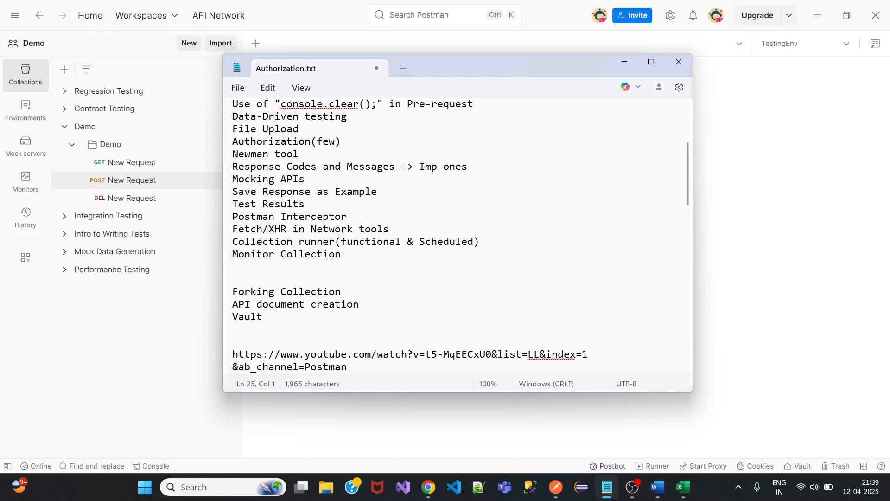
Delete the 'Forking Collection' line with its blank lines and minimize Notepad.
click(234, 286)
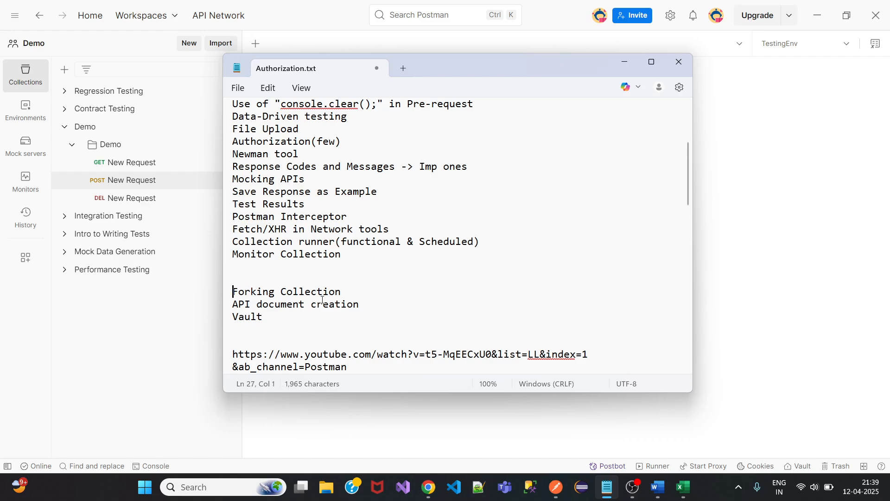
shift+click(348, 292)
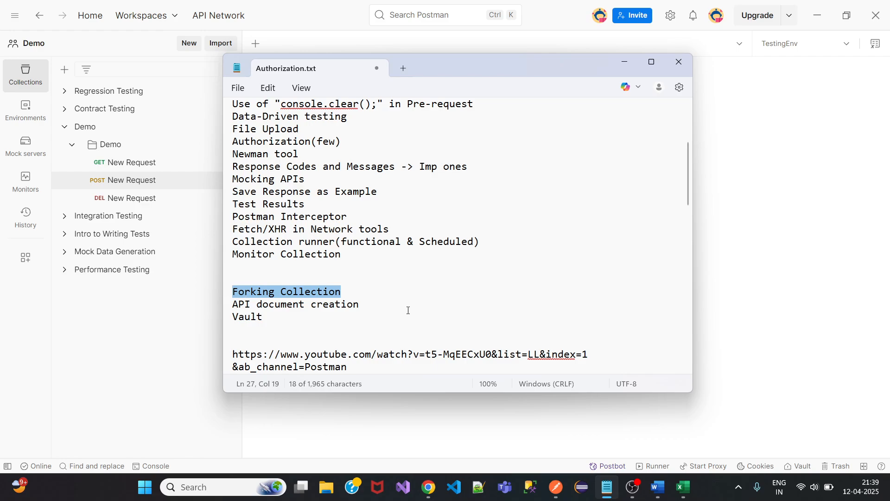
key(BackSpace)
key(BackSpace)
key(BackSpace)
key(BackSpace)
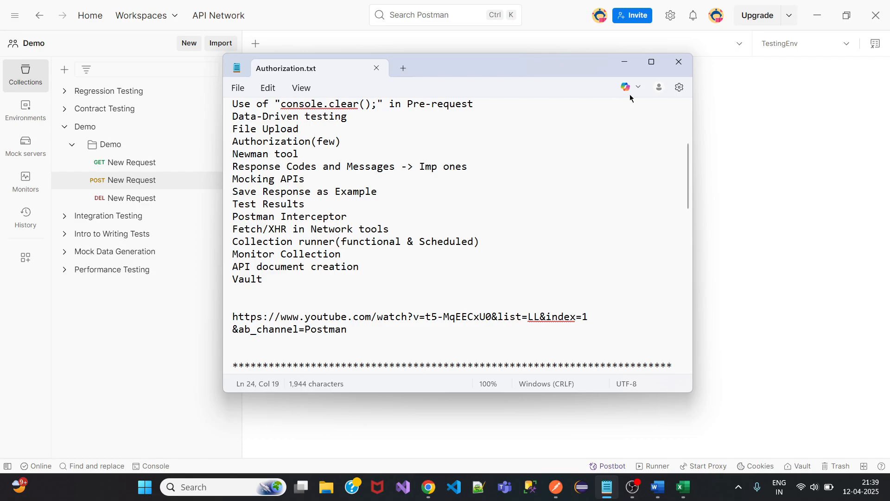
click(623, 62)
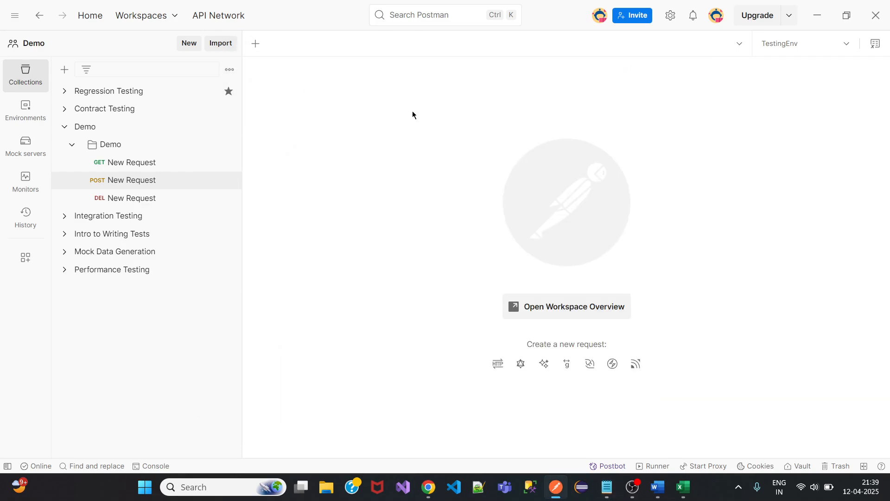
Import Address.postman_collection.json from Documents > Postman_Collections into Postman.
click(220, 43)
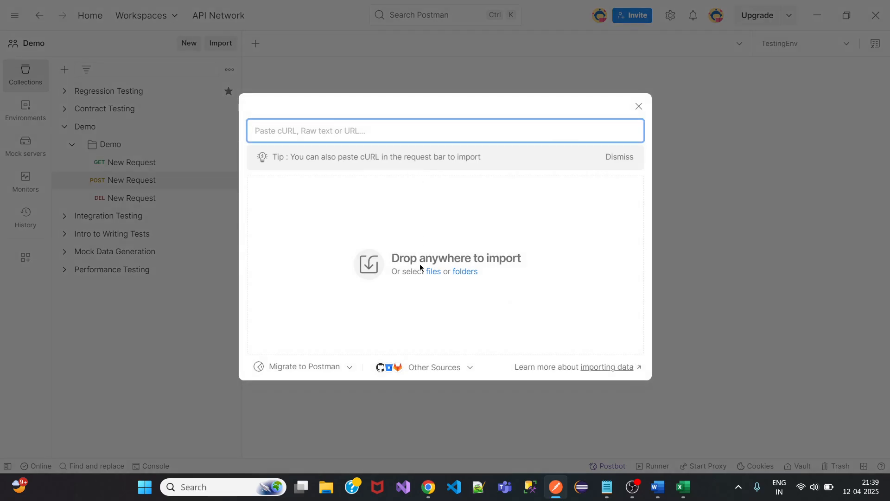
click(432, 271)
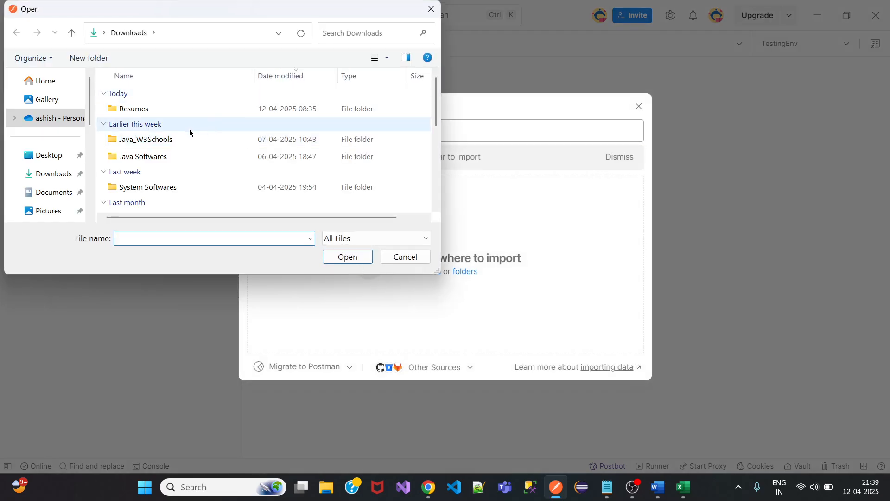
click(48, 191)
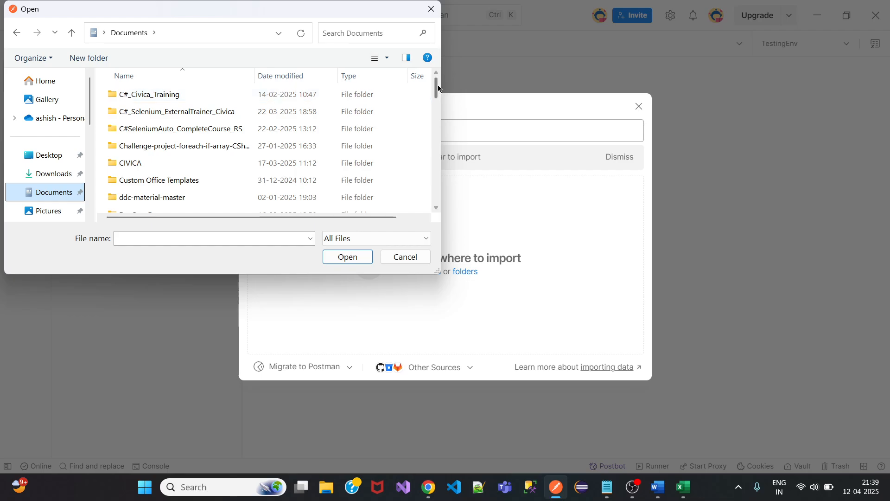
drag(438, 88, 435, 171)
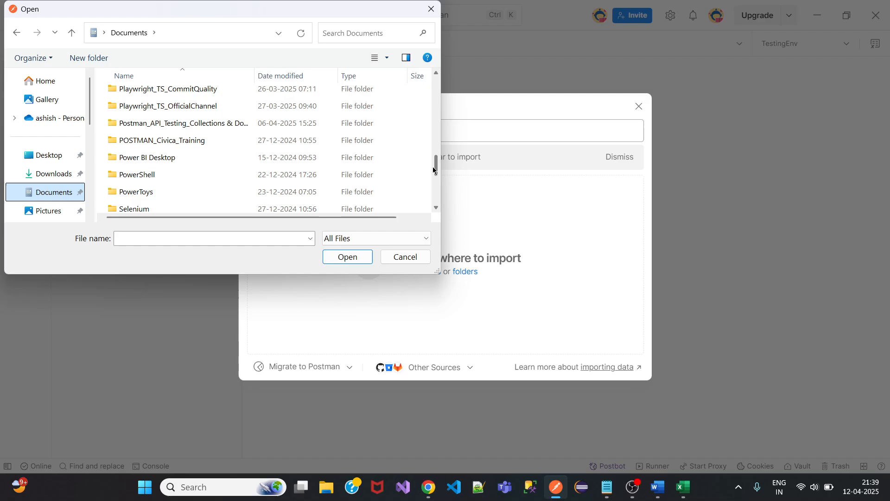
double_click(161, 126)
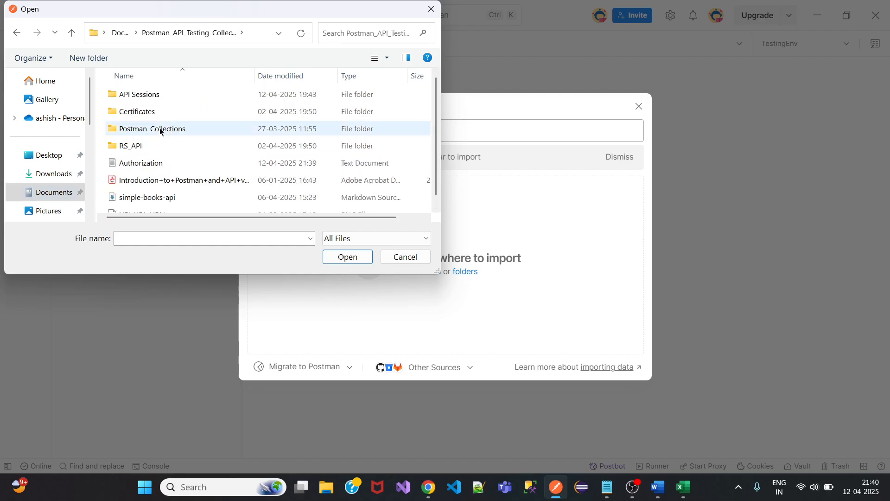
double_click(160, 130)
click(172, 114)
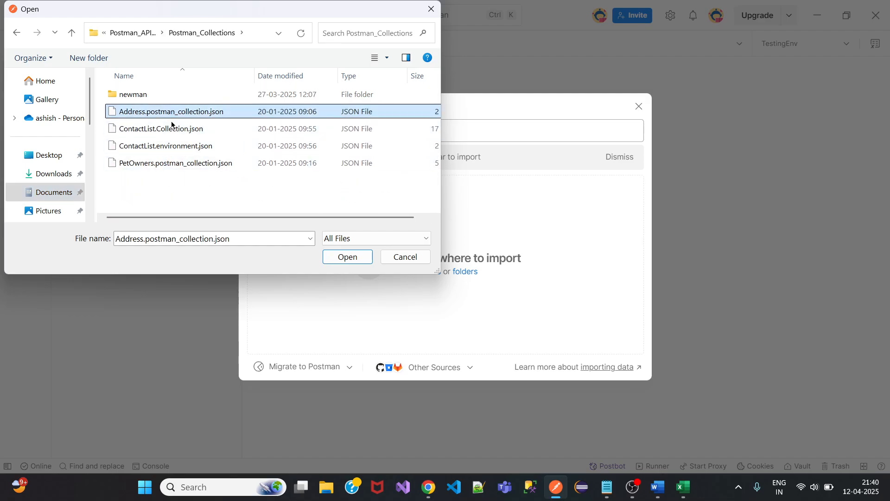
click(368, 257)
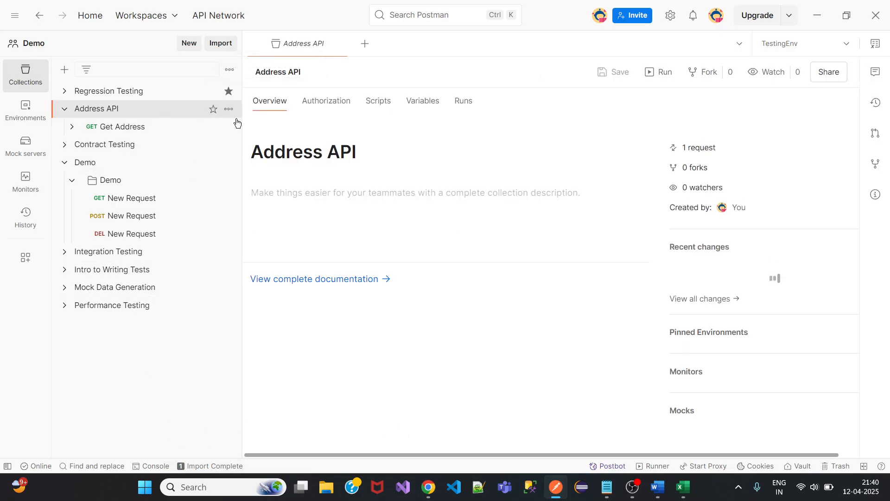
Export the Address API collection as Collection v2.1 and save it to Downloads.
click(229, 109)
mouse_move(267, 347)
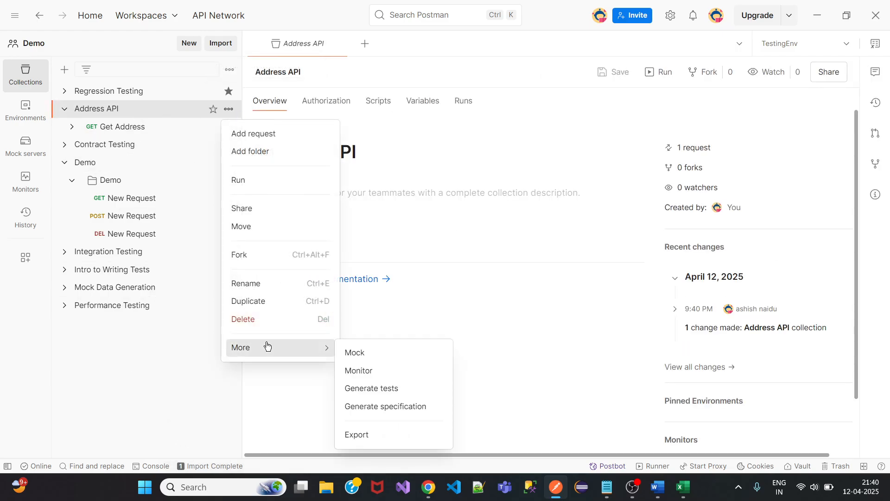
click(358, 434)
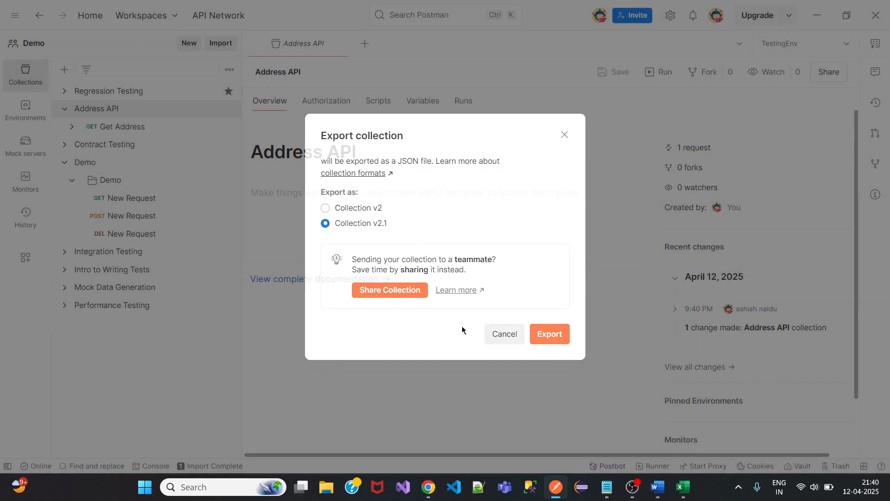
key(Return)
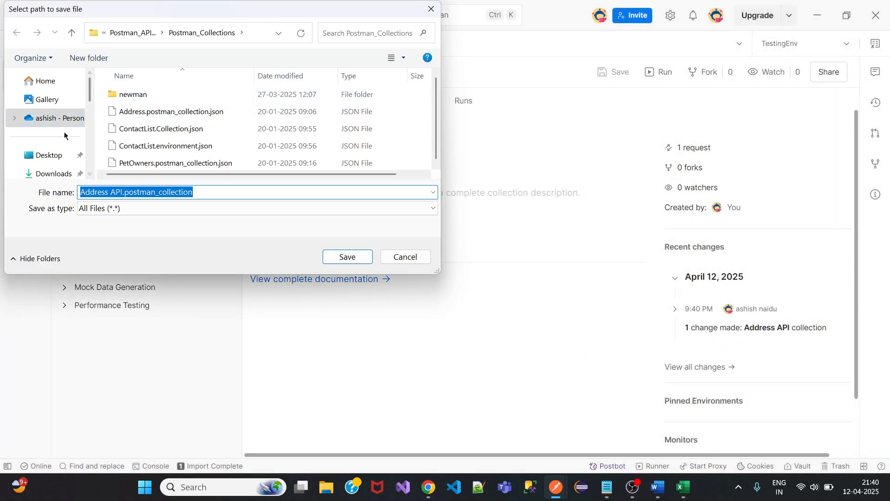
click(54, 174)
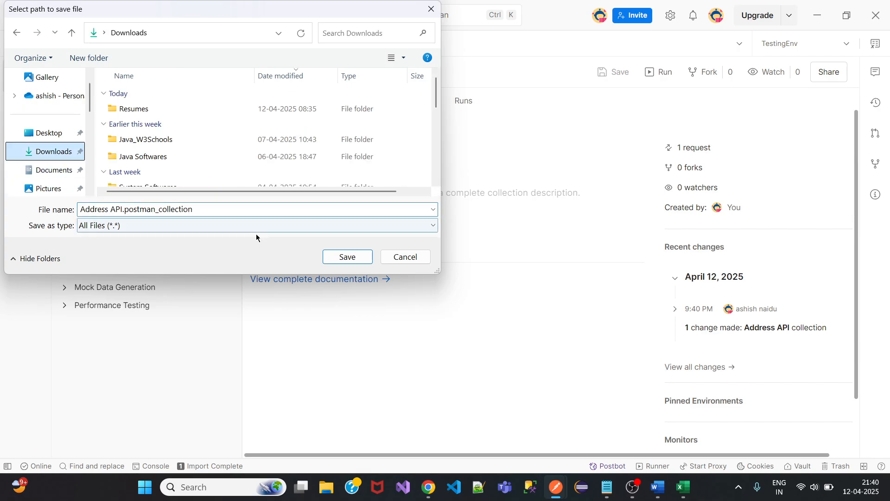
click(348, 257)
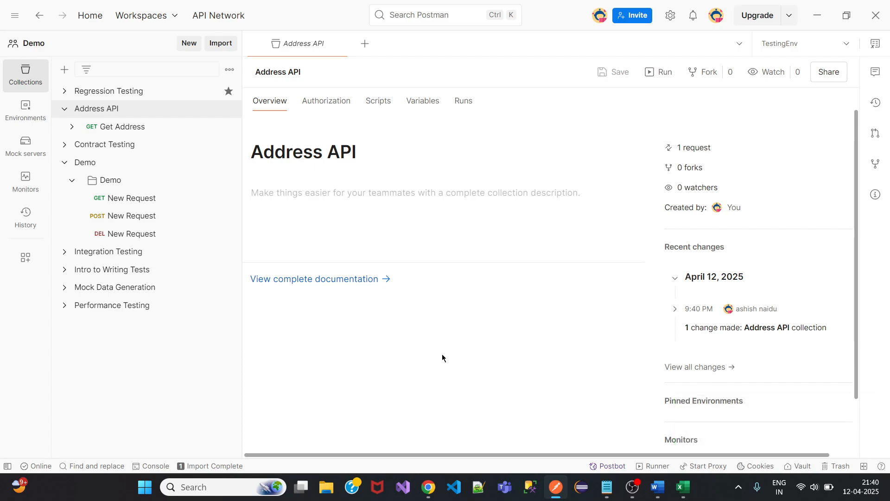
Collapse the Address API collection and the Demo folder and collection in the sidebar.
click(64, 109)
click(72, 162)
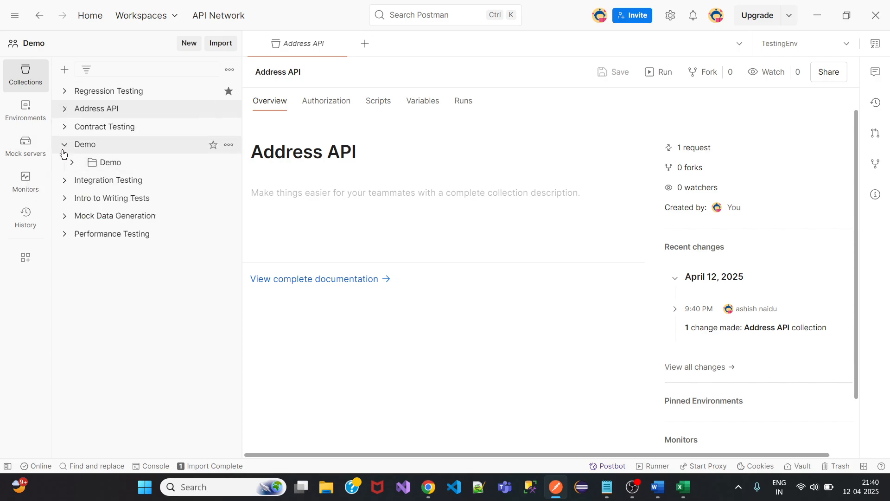
click(64, 144)
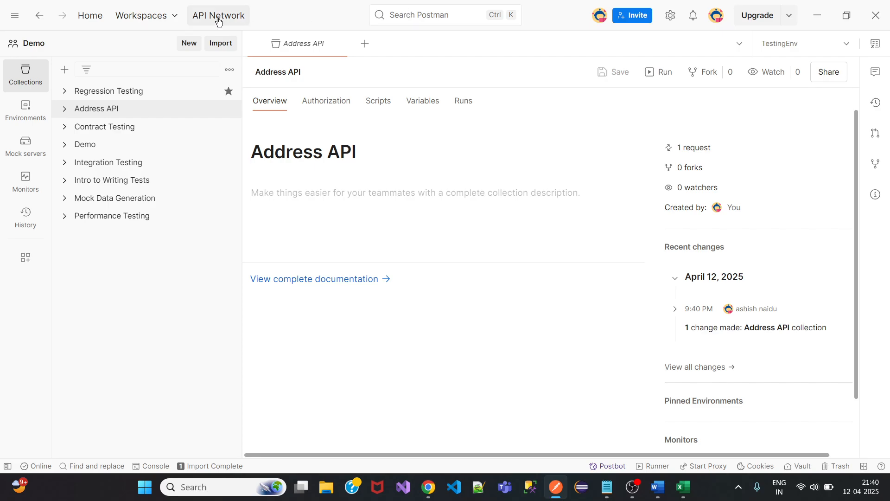
Search the API Network for 'postman echo' and open the Postman Echo collection.
click(408, 15)
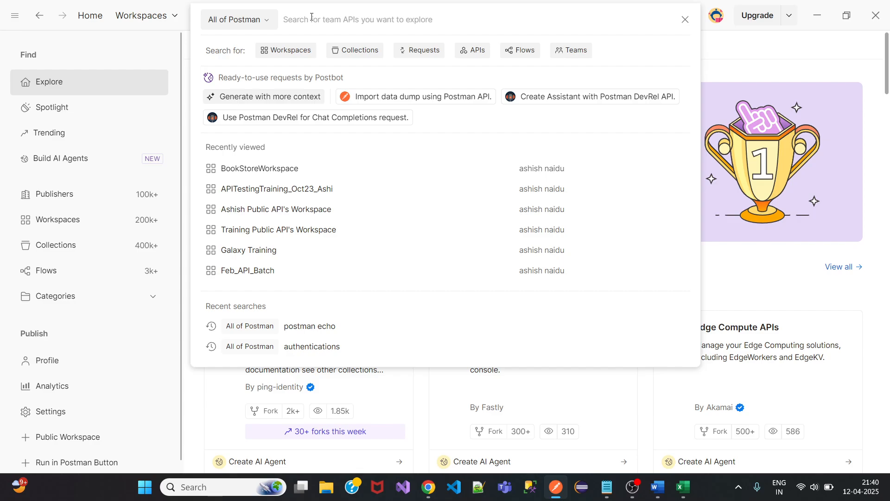
text(postman ec)
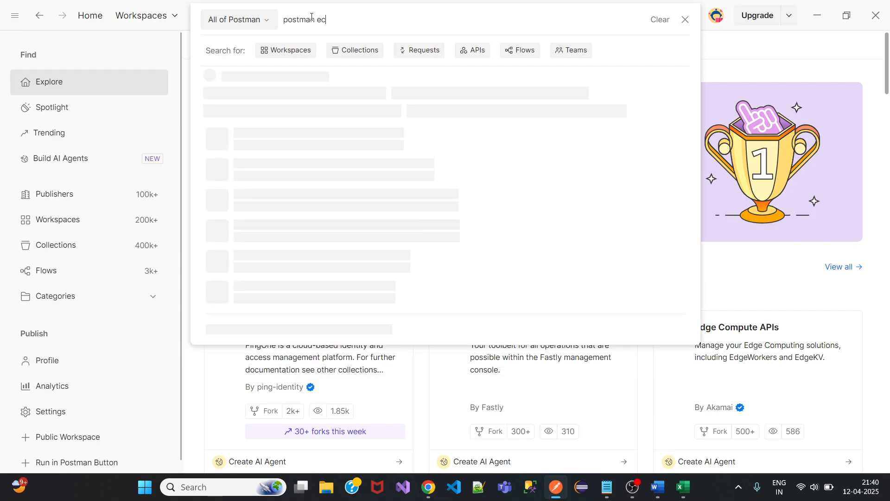
text(ho)
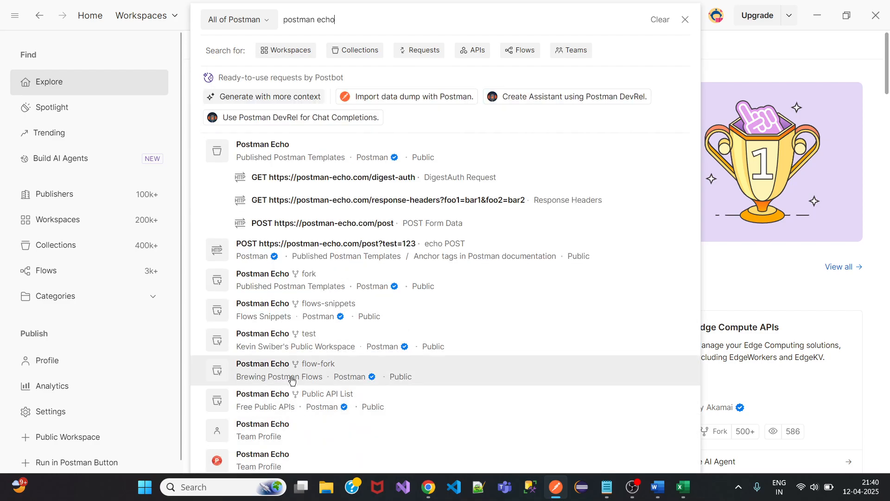
click(281, 402)
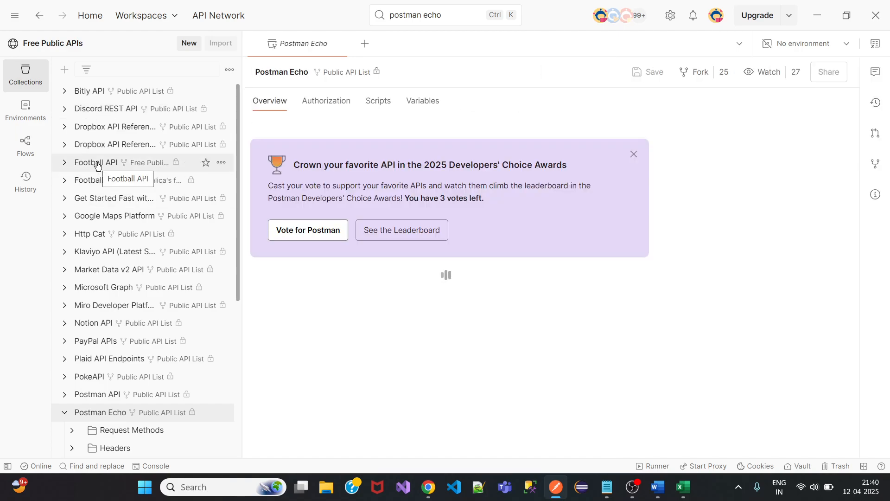
Expand and collapse both Football API collections, ending on the second one's overview.
click(97, 164)
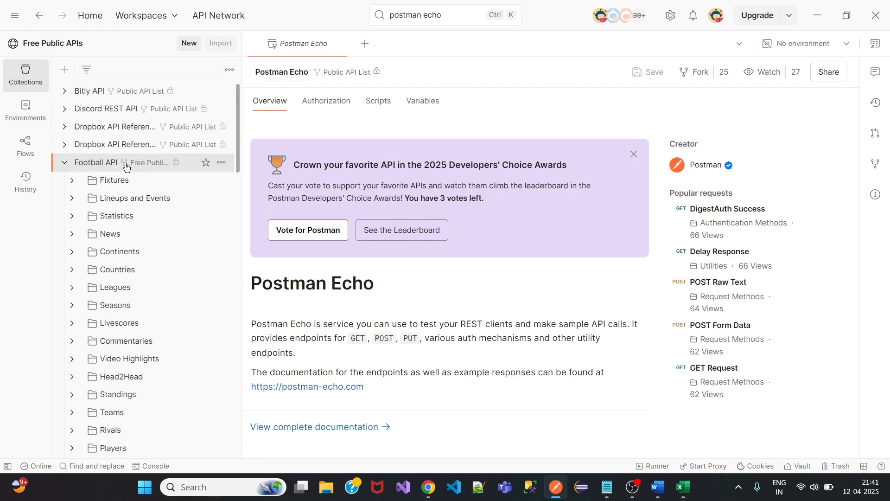
mouse_move(125, 167)
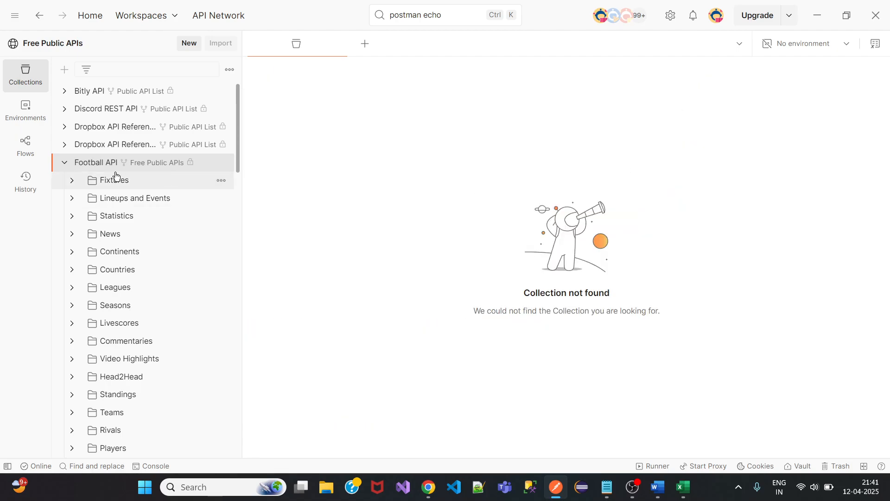
click(66, 166)
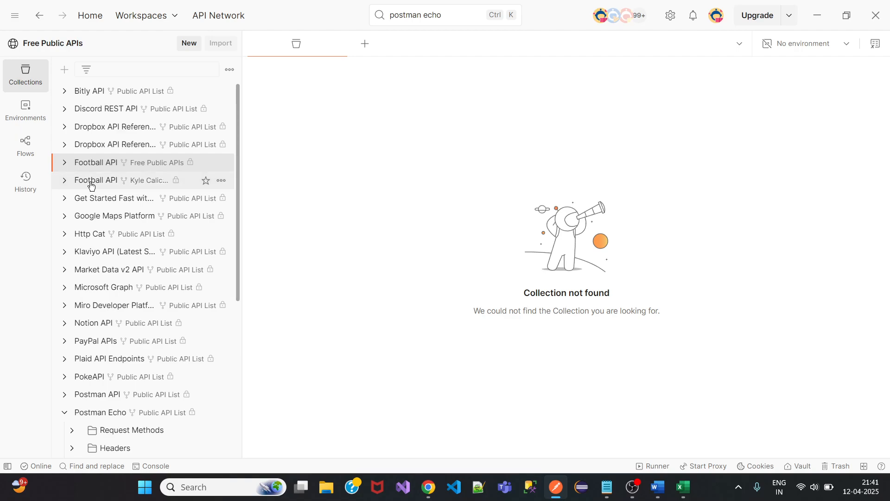
click(64, 181)
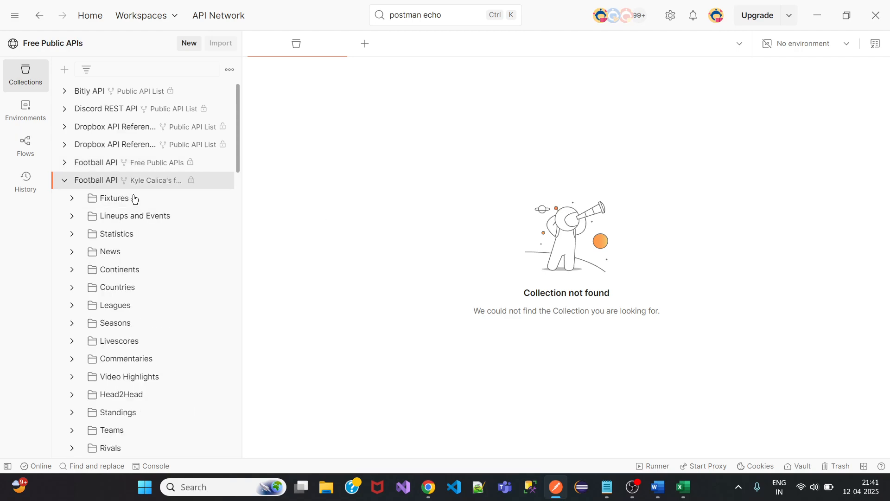
click(64, 181)
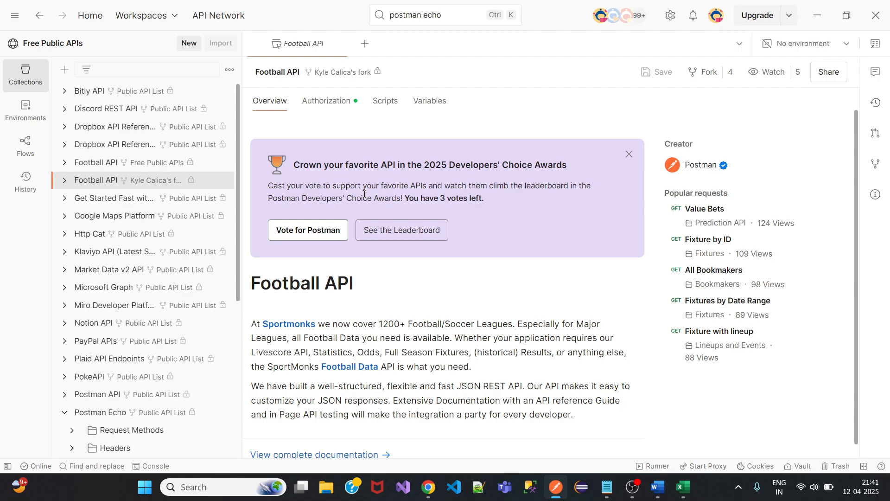
Fork the Football API collection into the Demo workspace, collapse the fork and switch to Notepad.
click(705, 73)
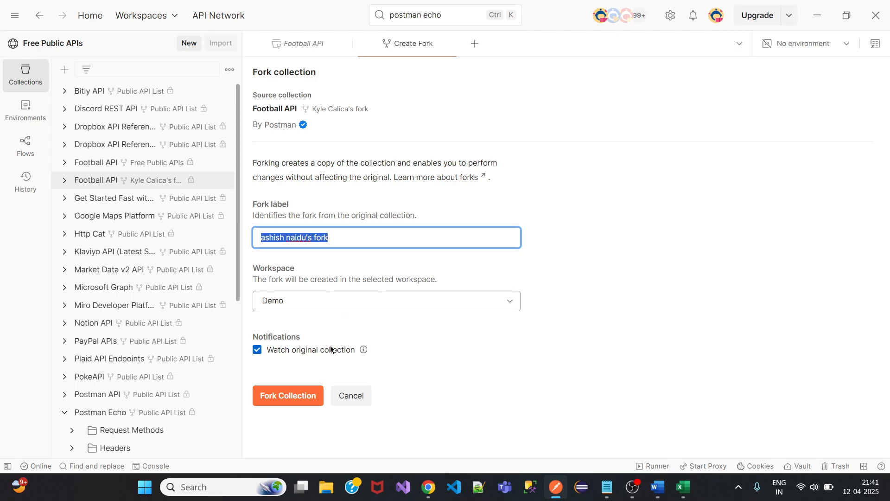
click(291, 402)
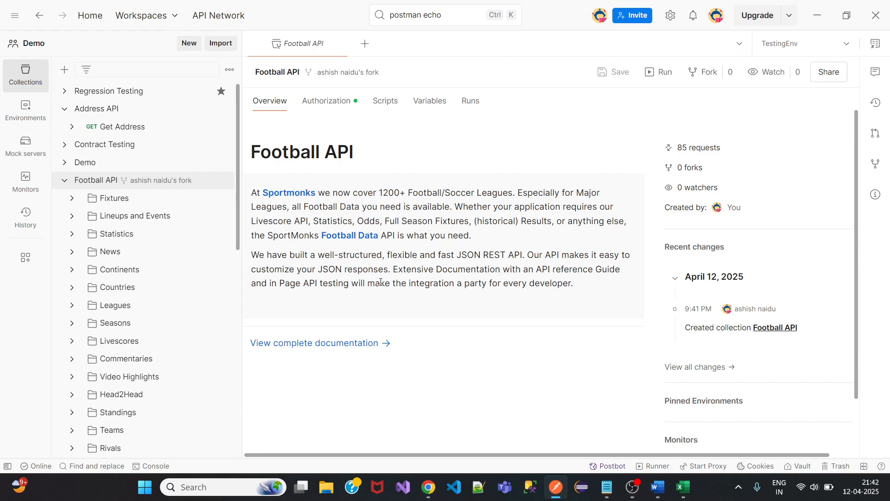
click(64, 185)
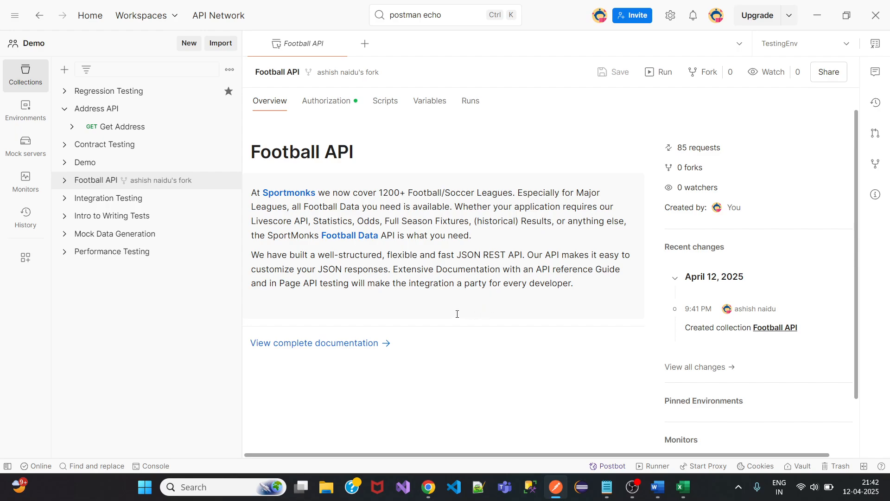
key(alt+Tab)
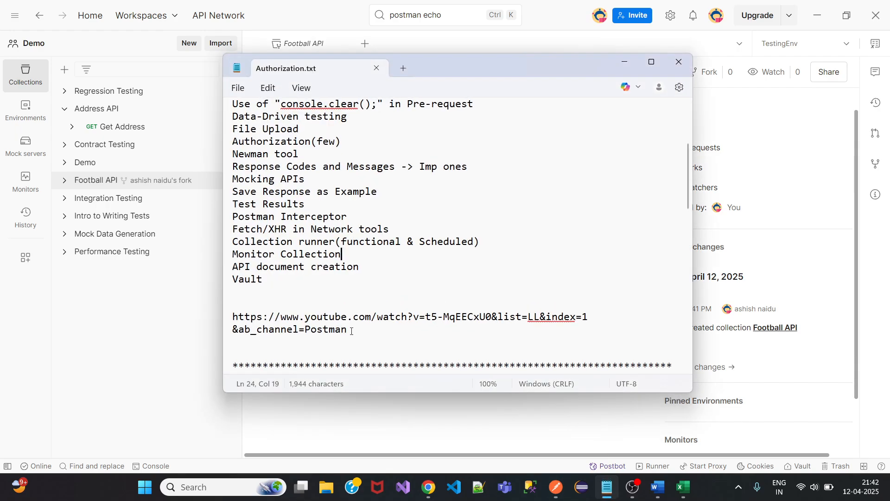
Select the YouTube link in the Authorization notes and minimize Notepad.
drag(352, 331, 224, 313)
key(ctrl+c)
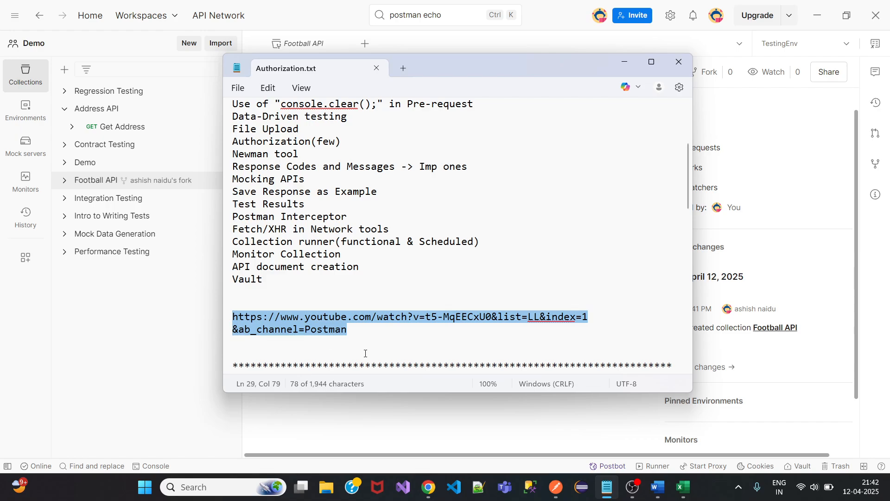
click(624, 62)
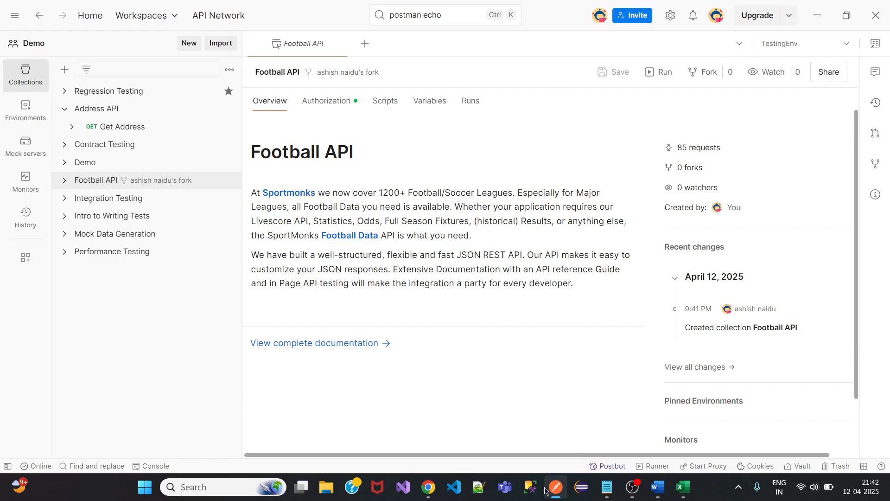
Bring up reqres.in in Chrome, then paste and send the YouTube link in the Meet chat.
mouse_move(428, 487)
click(350, 431)
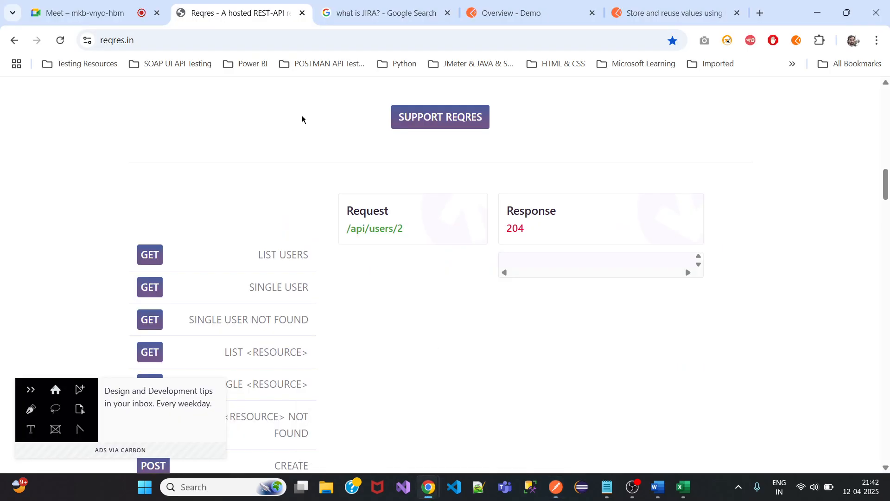
click(92, 14)
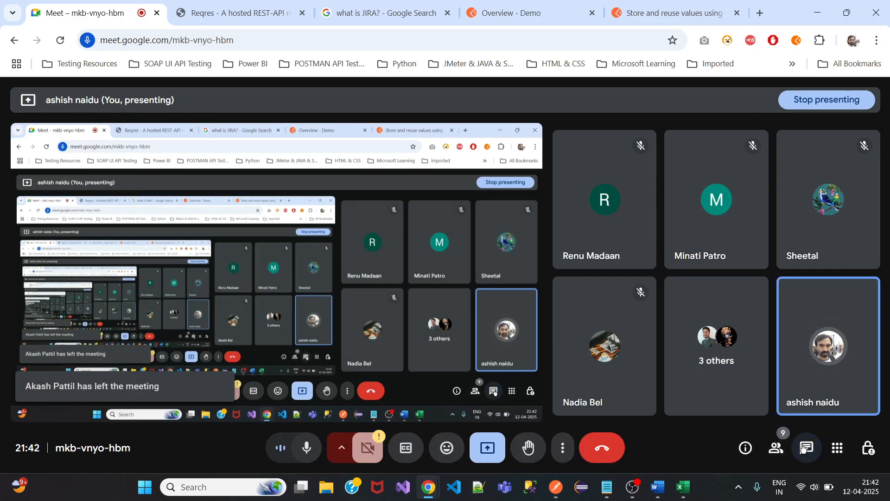
click(806, 447)
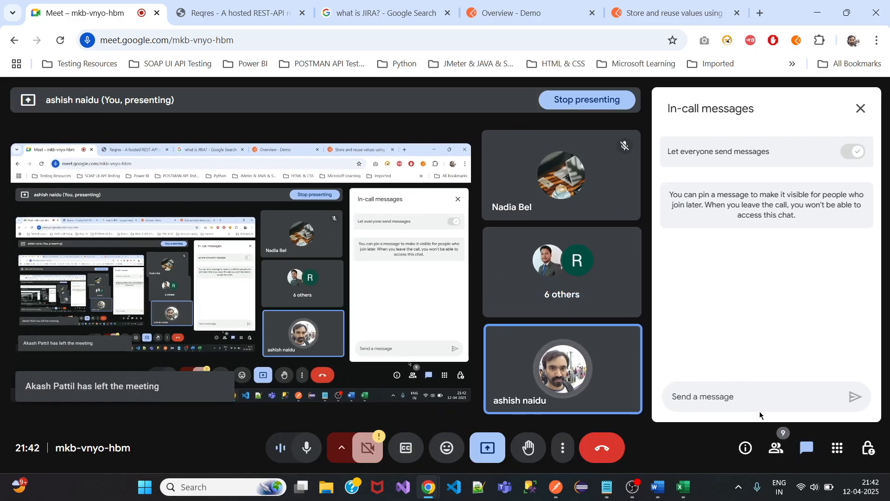
key(ctrl+v)
key(Return)
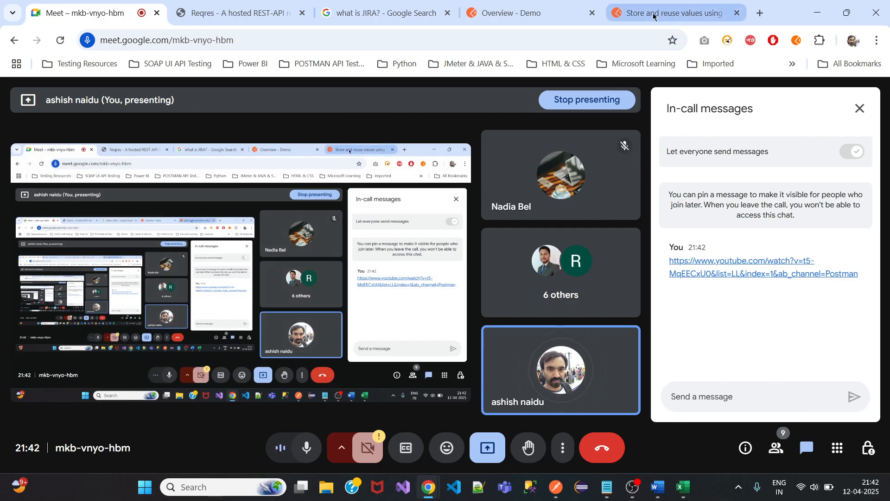
Close the meeting mini-window and the Postman variables docs, Overview - Demo and JIRA search tabs.
click(696, 18)
click(873, 113)
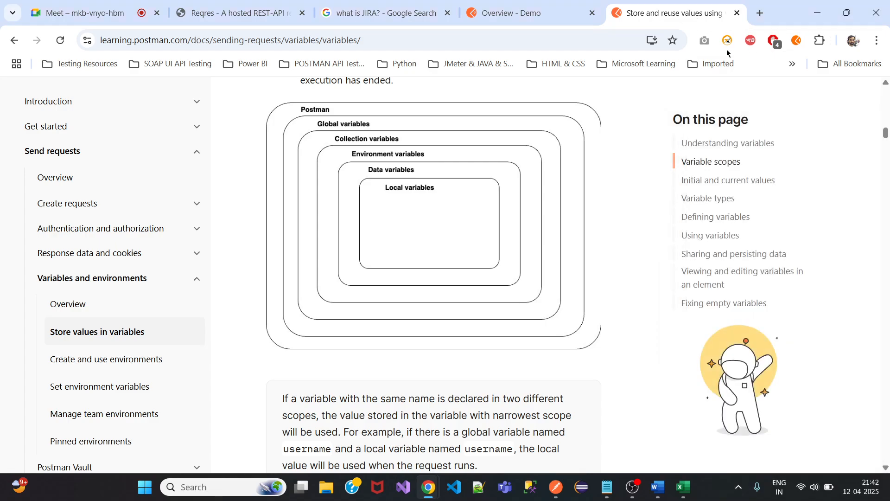
click(737, 13)
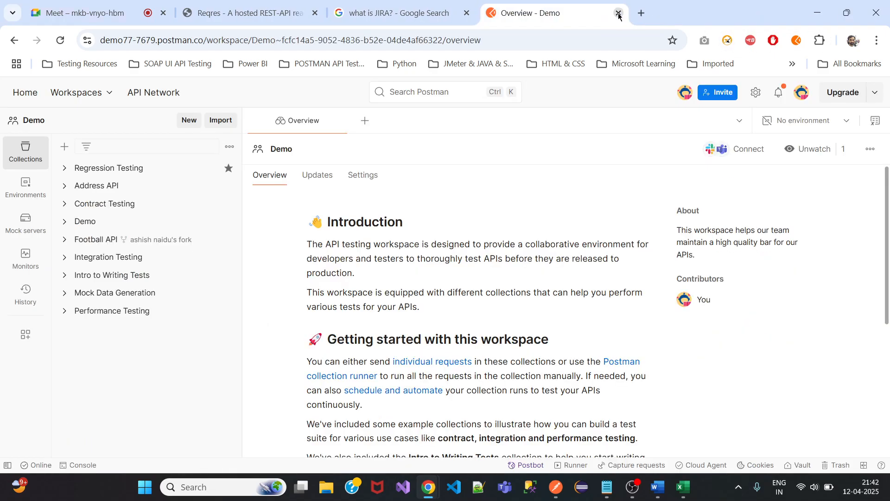
click(738, 13)
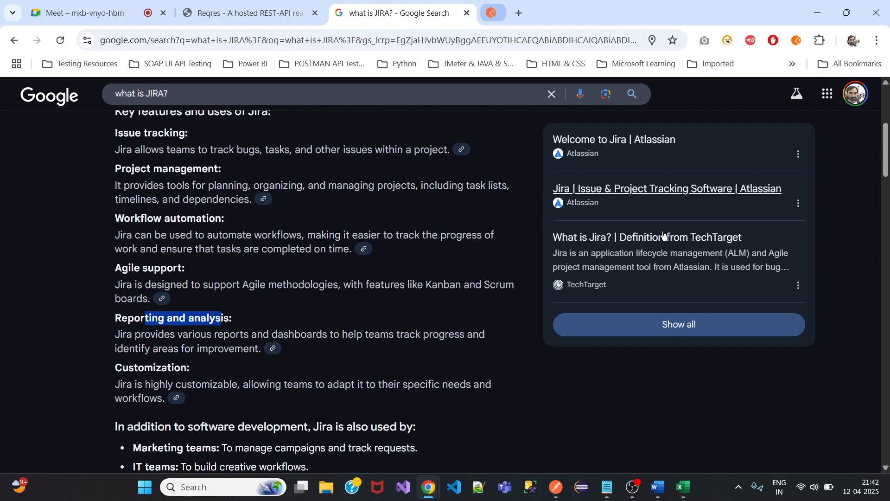
click(466, 13)
Remove 'variables in postman' and 'what is jira?' from search history in a new tab, then close it.
click(338, 13)
click(360, 258)
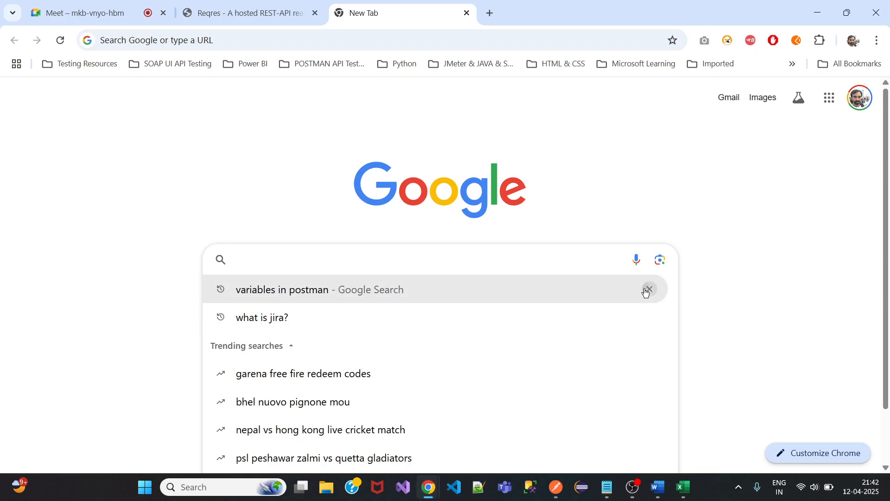
click(650, 291)
click(650, 289)
click(292, 141)
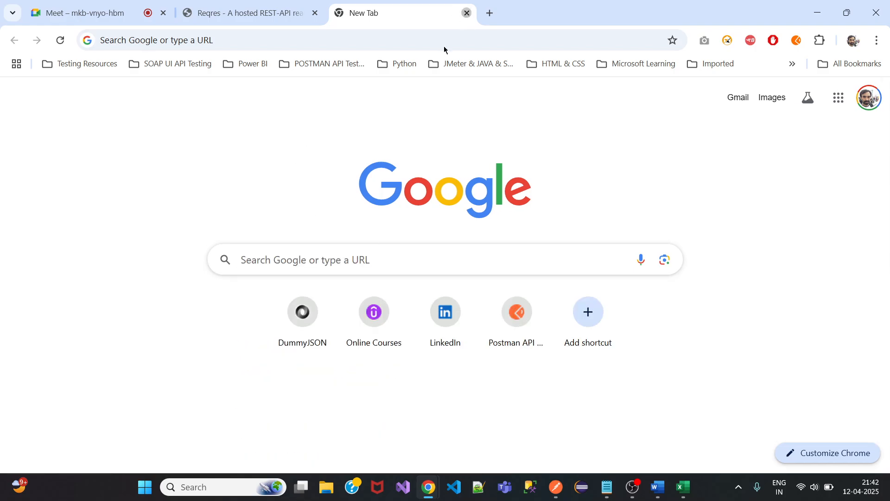
click(467, 13)
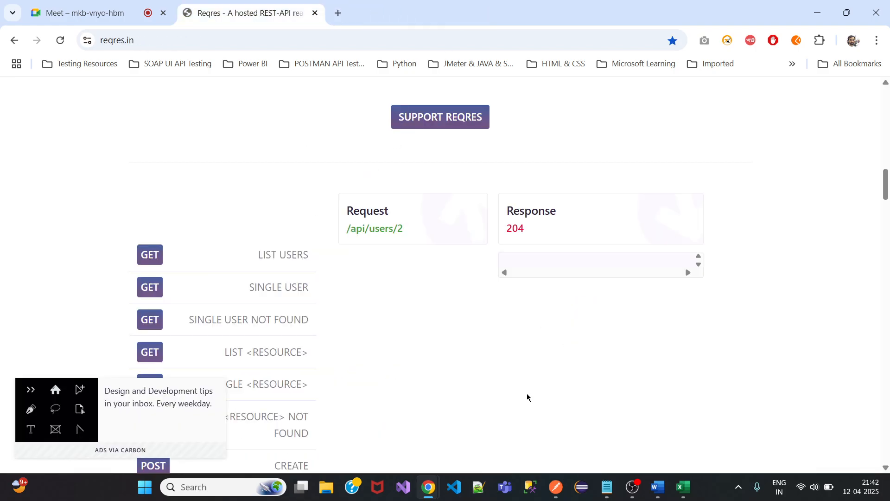
Collapse the Address API folder, close all Postman tabs, and return to the Notepad notes.
click(556, 487)
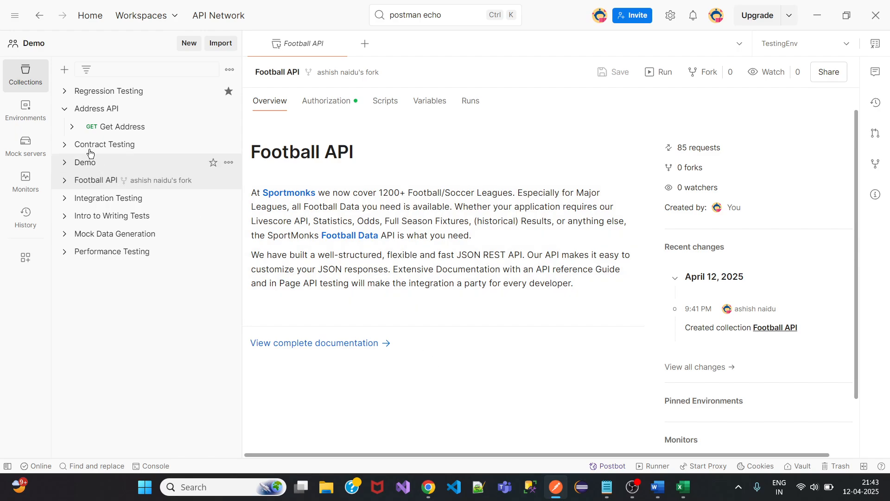
click(64, 109)
right_click(282, 48)
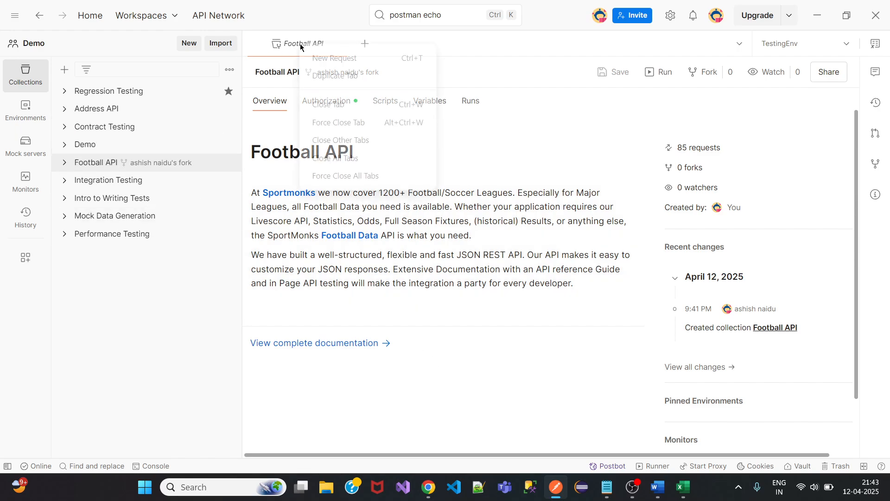
click(324, 157)
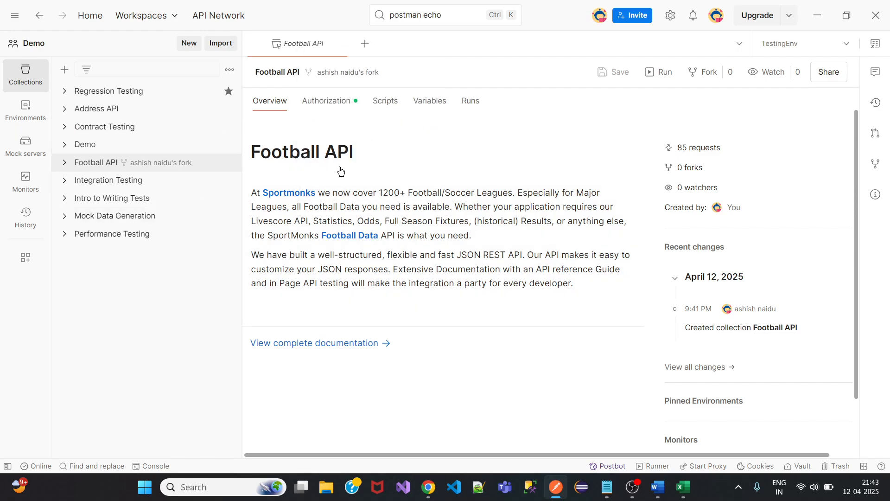
click(607, 487)
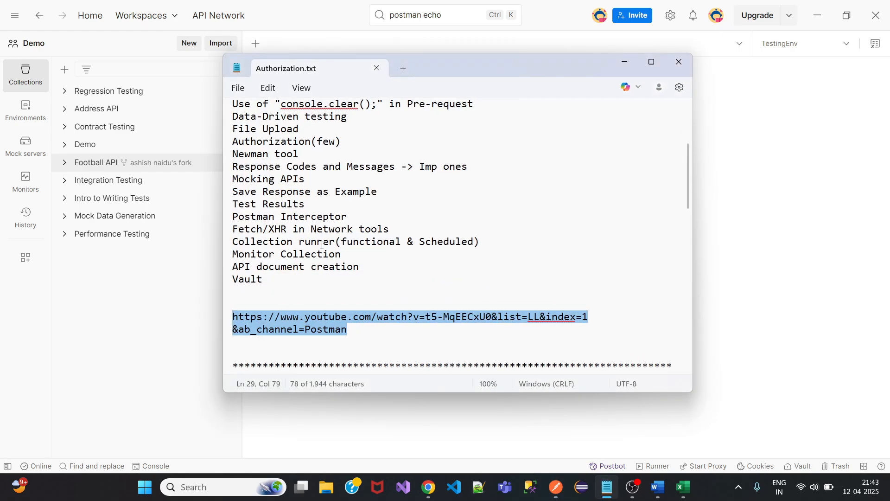
Delete the 'Save Response as Example' line from the Authorization.txt topic list.
scroll(325, 260, up, 2)
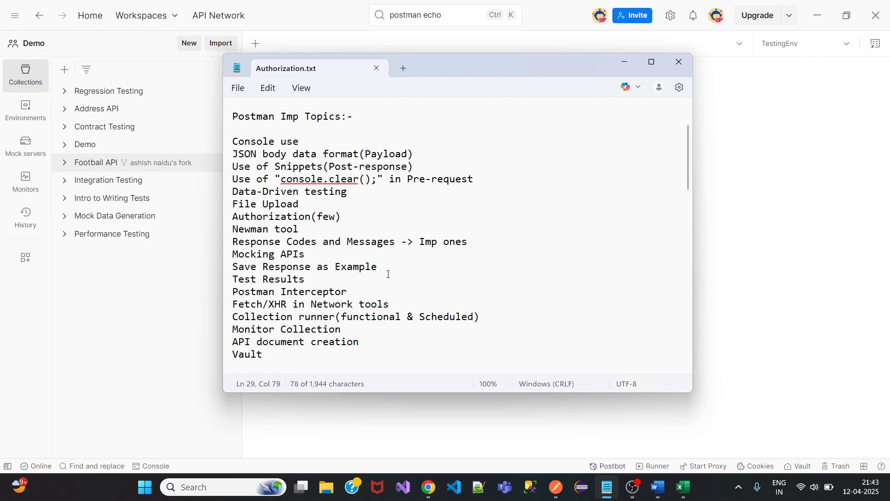
drag(379, 269, 235, 268)
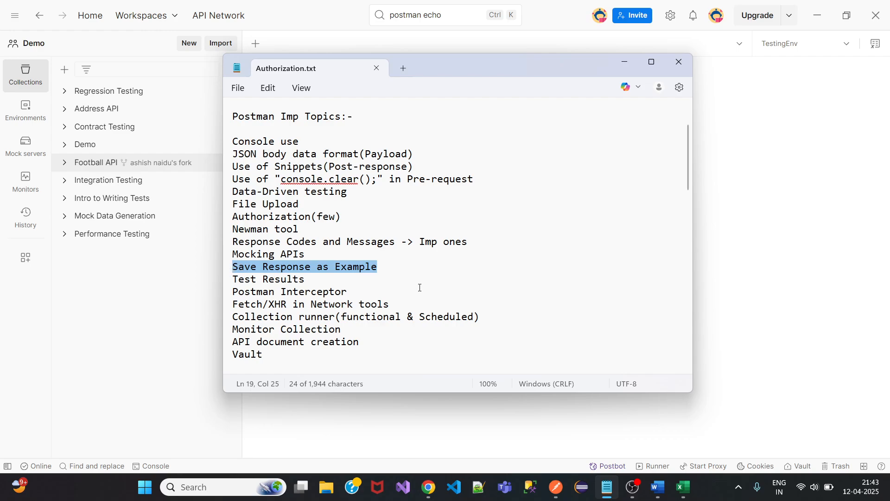
key(BackSpace)
key(BackSpace)
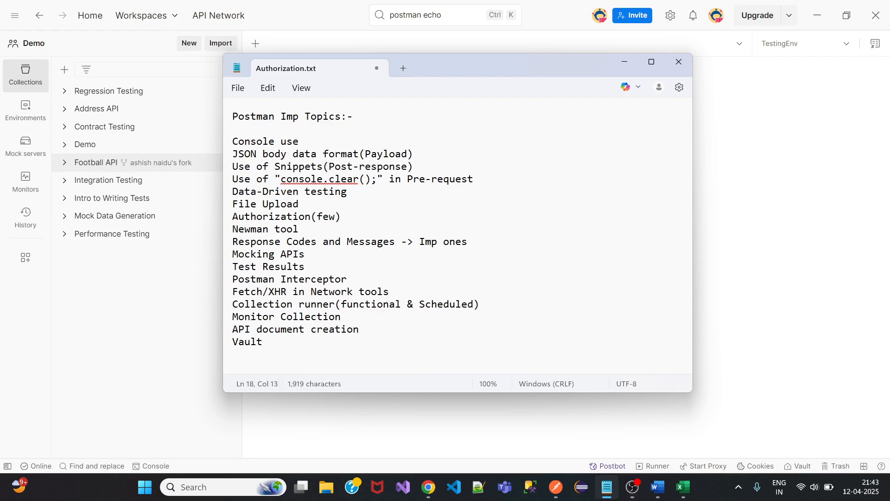
Return to Postman and open the GET New Request in the Demo folder.
click(624, 62)
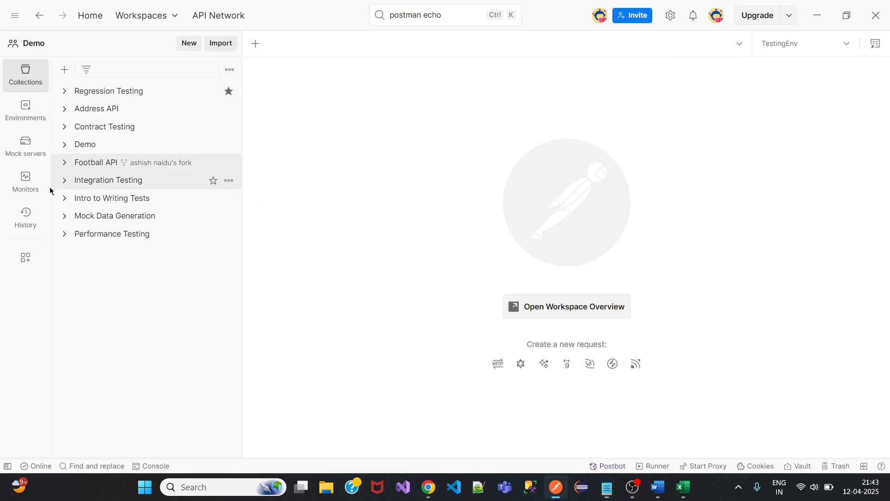
click(65, 145)
click(72, 163)
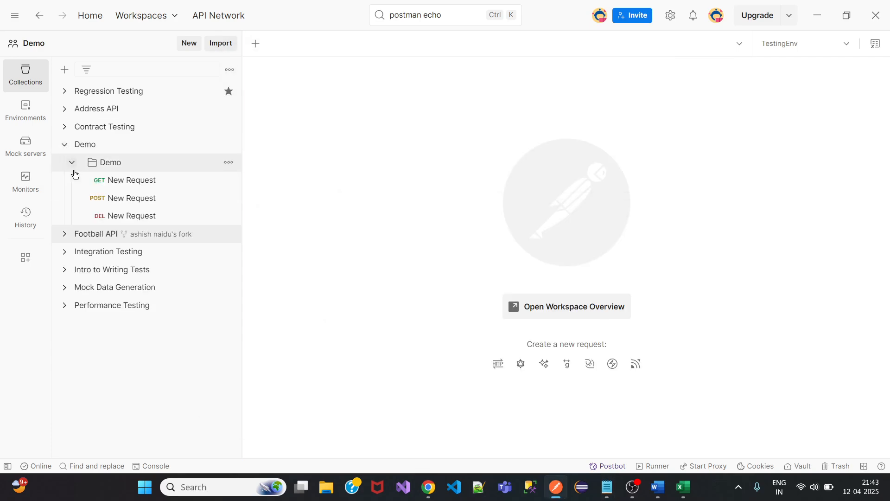
click(134, 181)
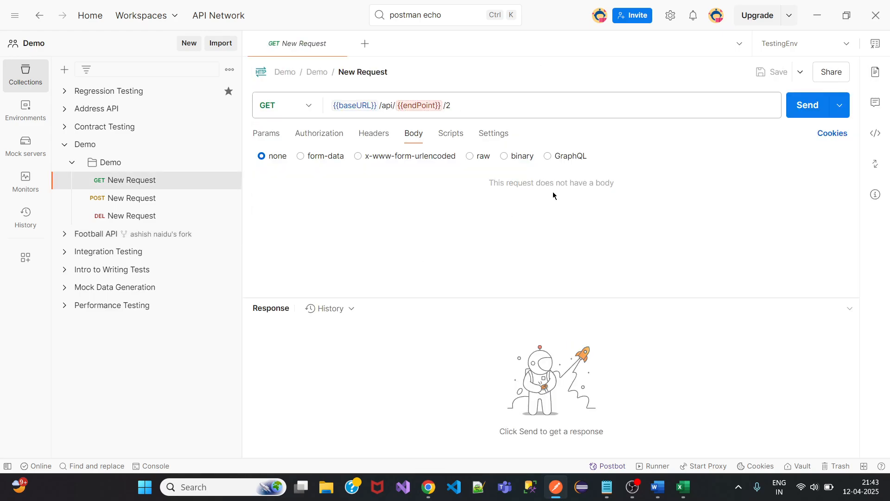
Set endPoint to 'Users' as a global variable and send the request, getting 200 OK.
mouse_move(427, 105)
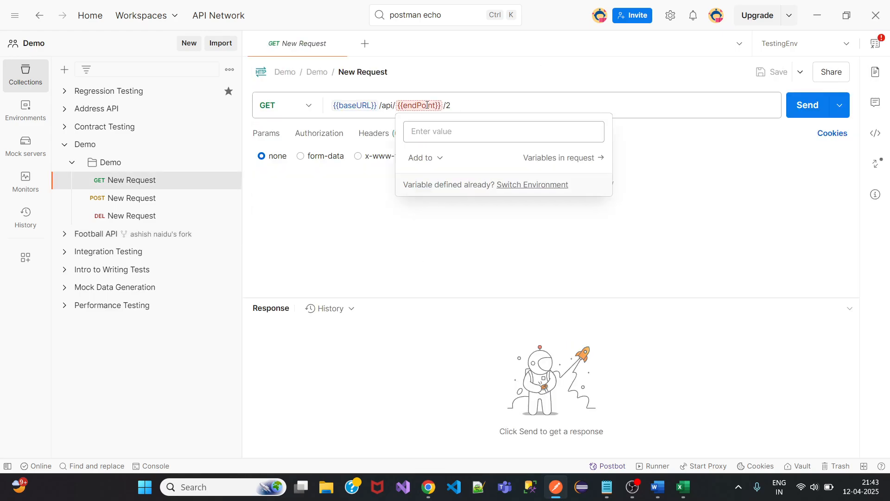
click(430, 132)
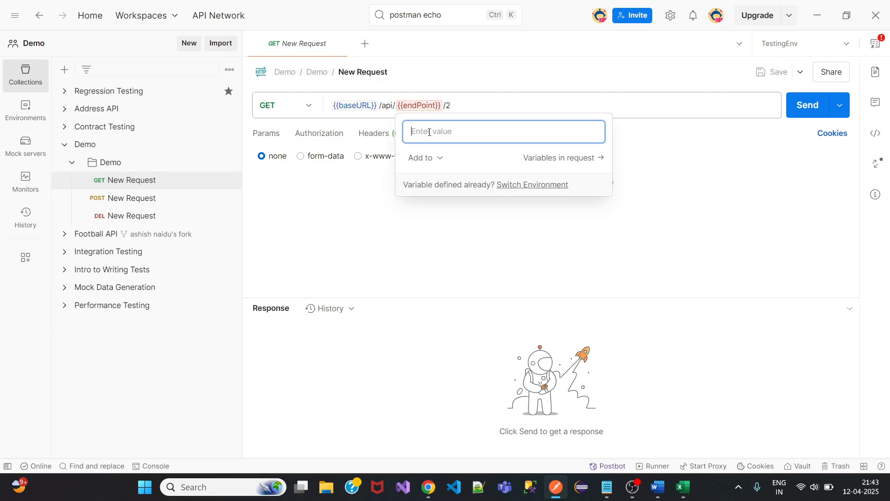
text(User)
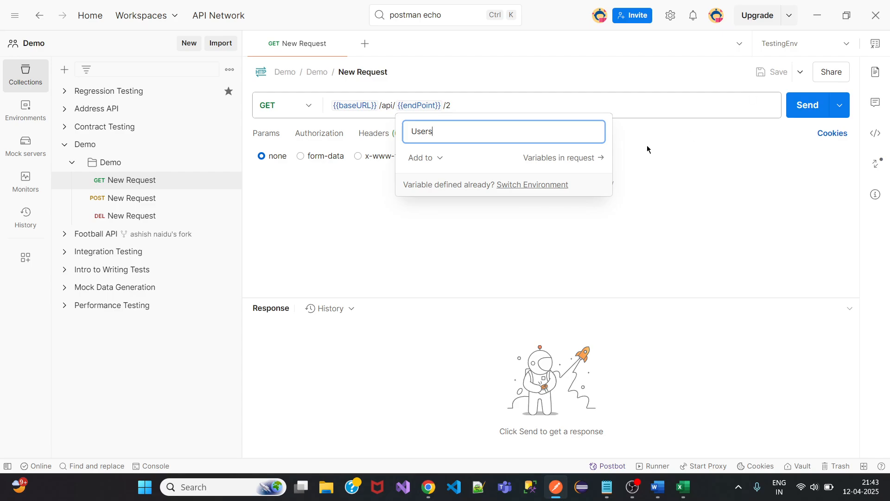
text(s)
click(433, 160)
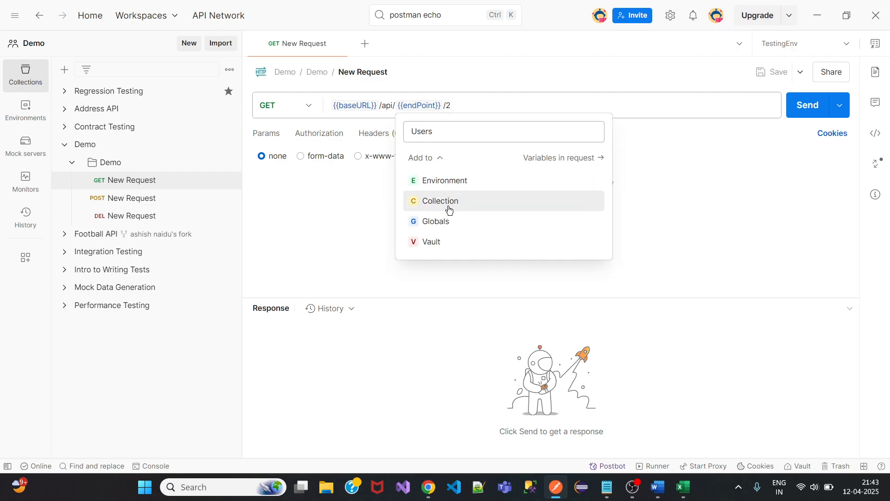
click(439, 222)
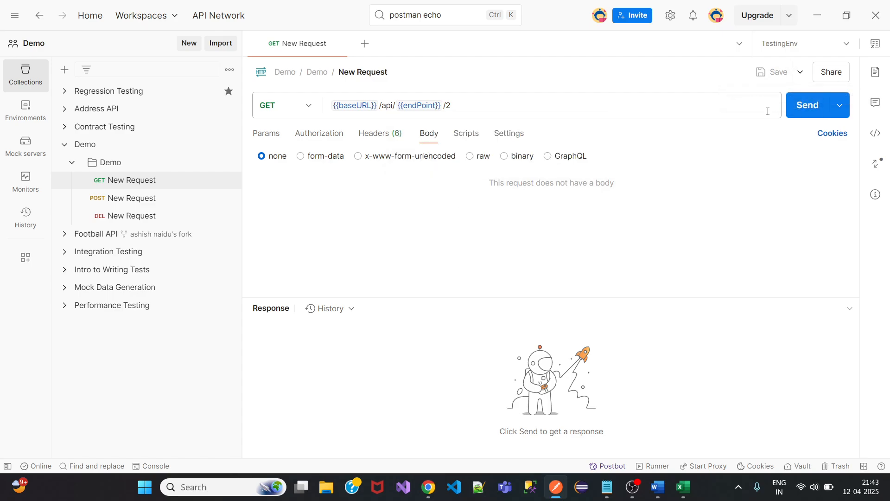
click(797, 116)
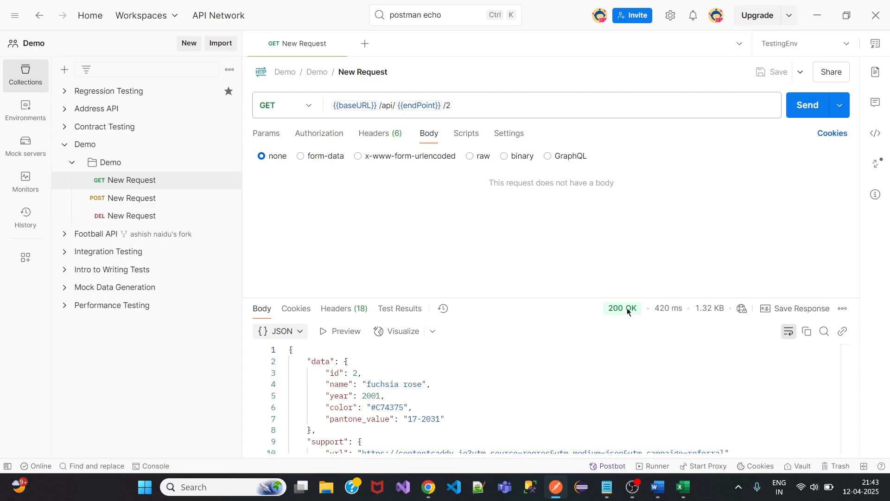
Check the response details and list the GET request's three earlier 200 responses.
mouse_move(620, 310)
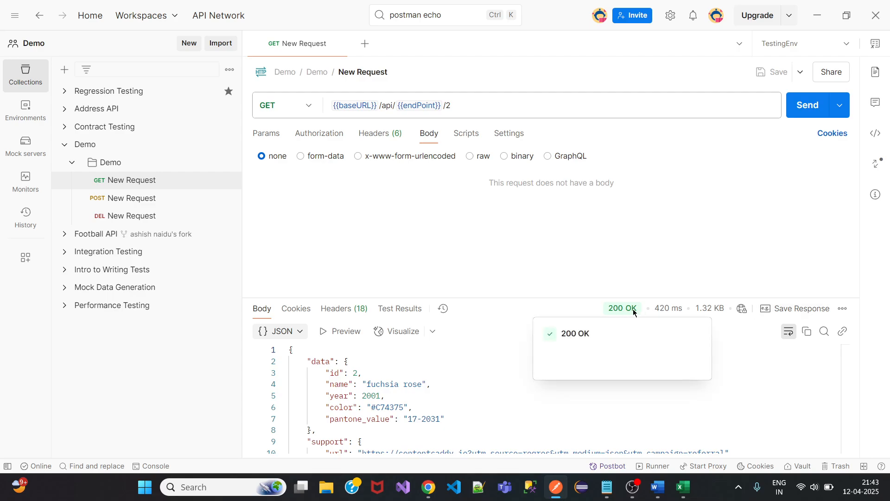
mouse_move(674, 312)
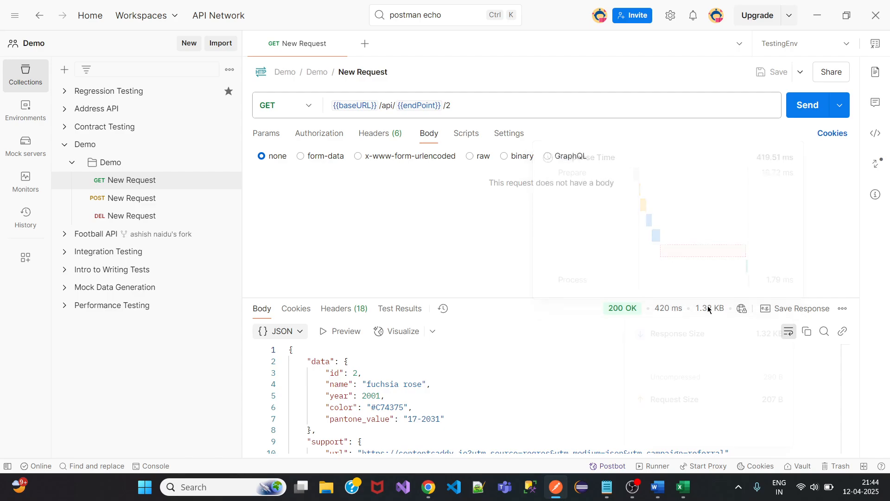
mouse_move(709, 311)
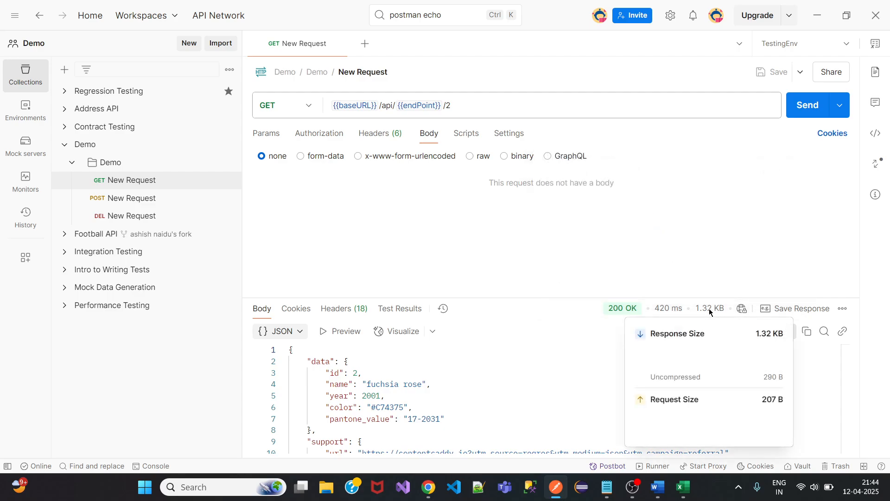
mouse_move(741, 313)
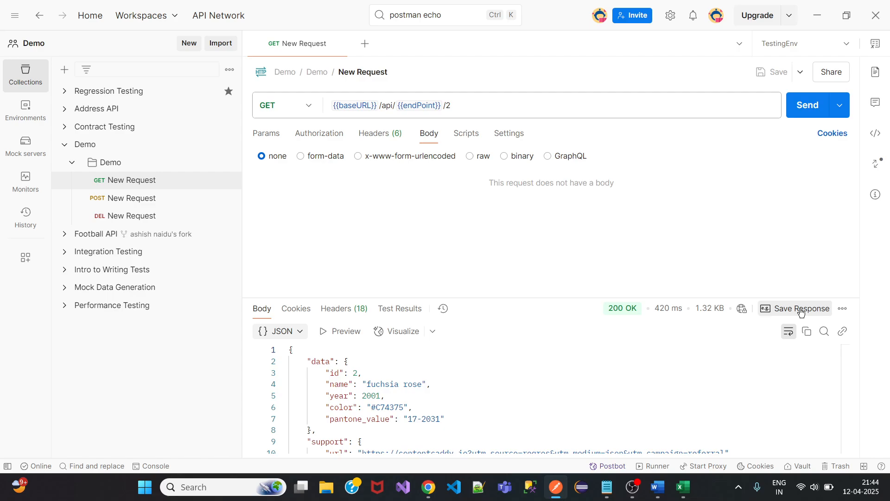
click(843, 309)
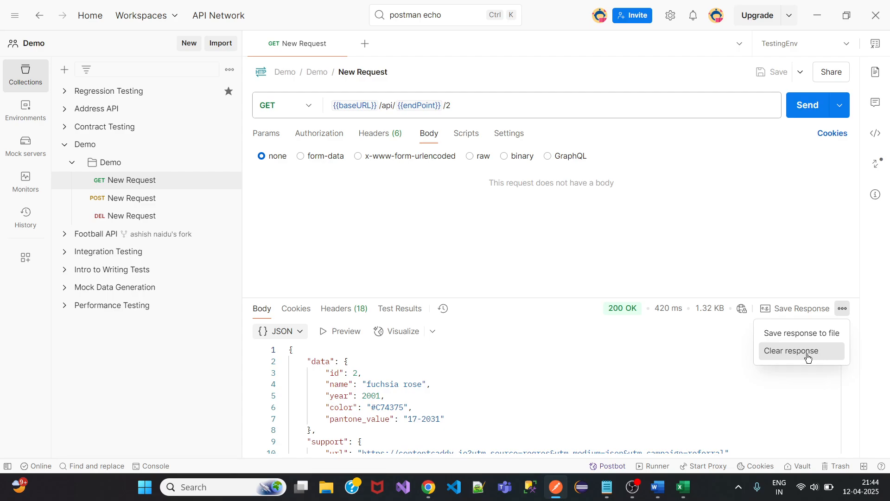
click(442, 310)
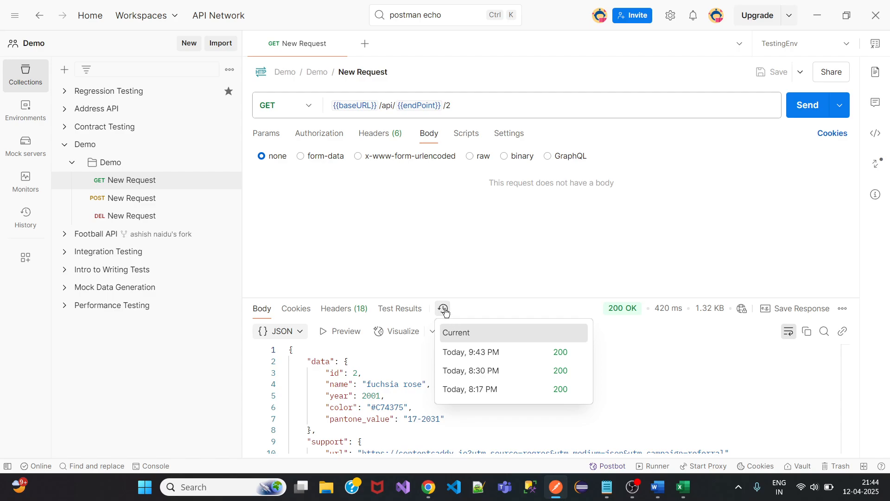
Save the GET response as a New Request example and close the example's tab.
click(475, 271)
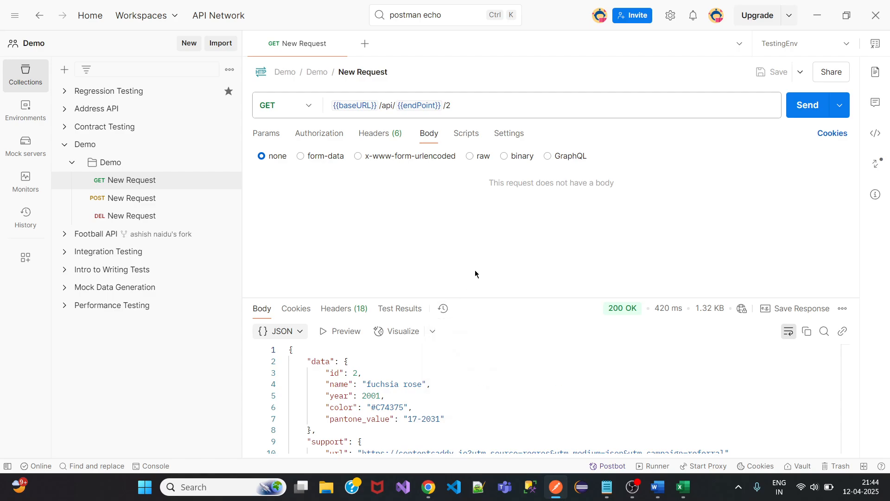
click(798, 310)
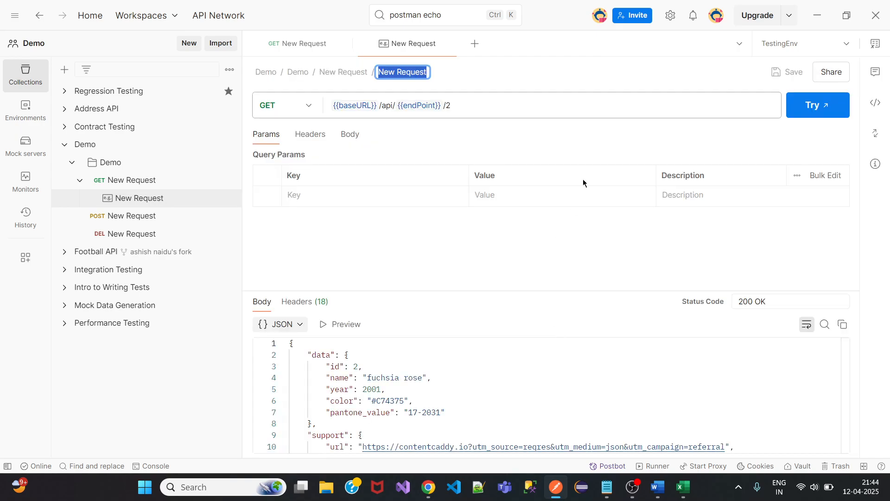
click(512, 72)
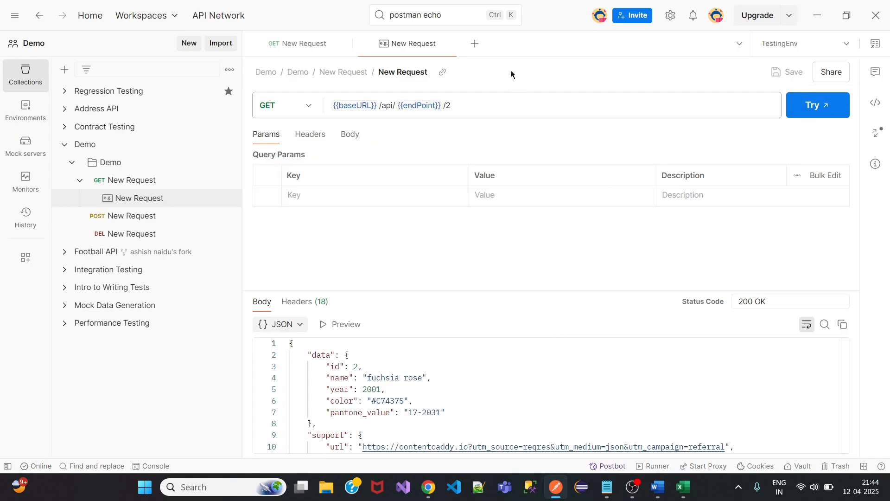
click(453, 43)
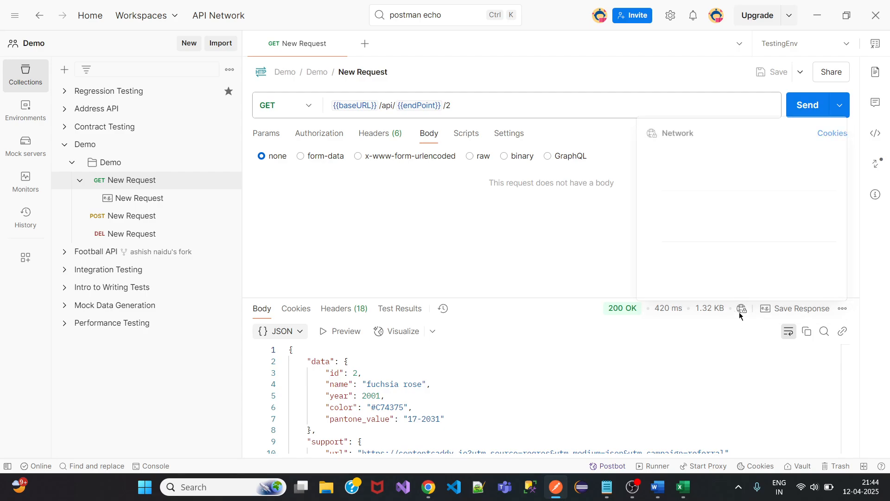
Open the saved New Request example from the sidebar, then close all tabs.
click(80, 180)
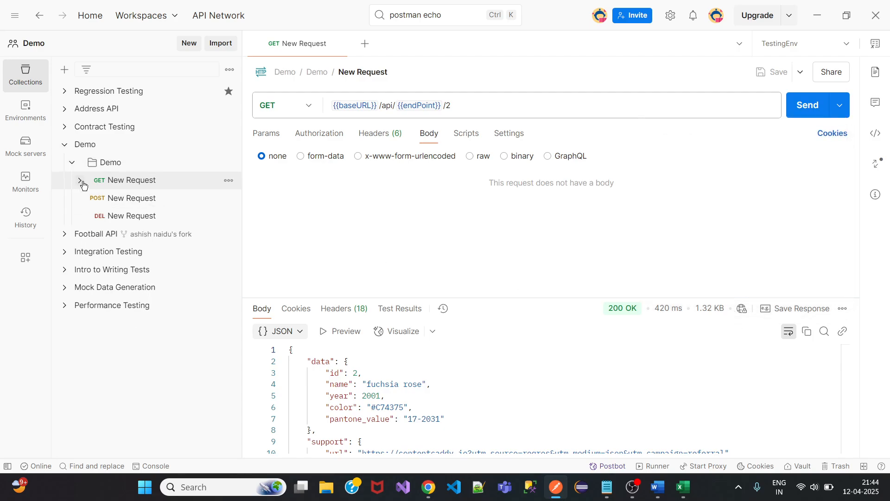
click(80, 180)
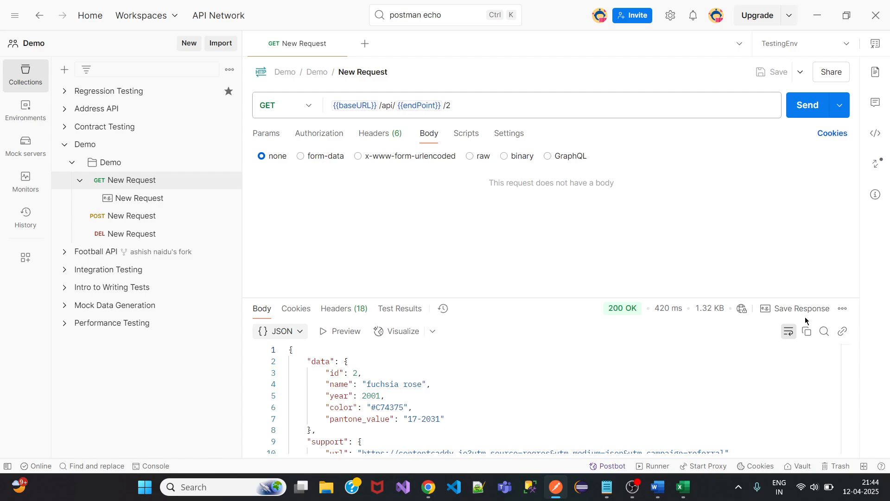
click(142, 199)
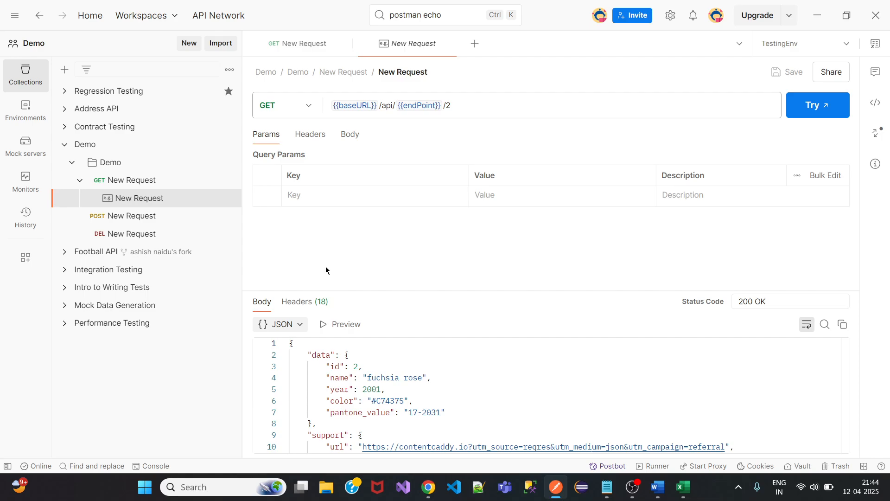
right_click(303, 43)
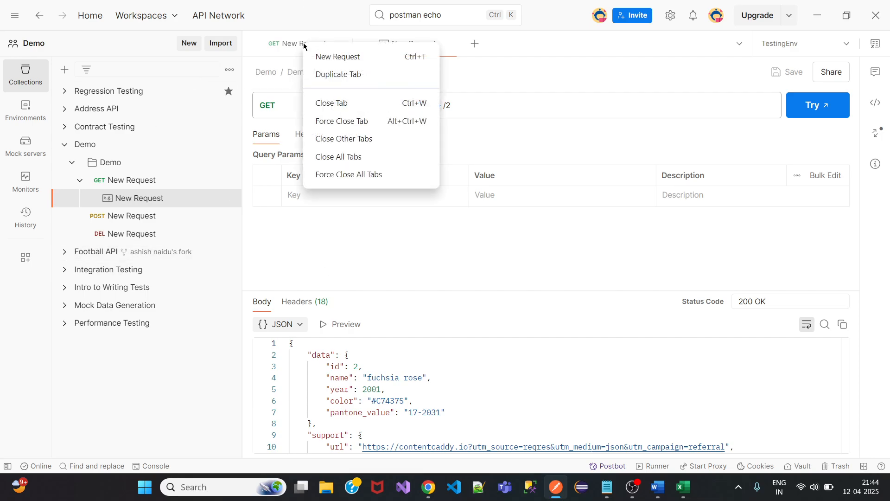
click(353, 157)
Collapse the Demo collection and expand Intro to Writing Tests down to its API tests folder.
click(80, 182)
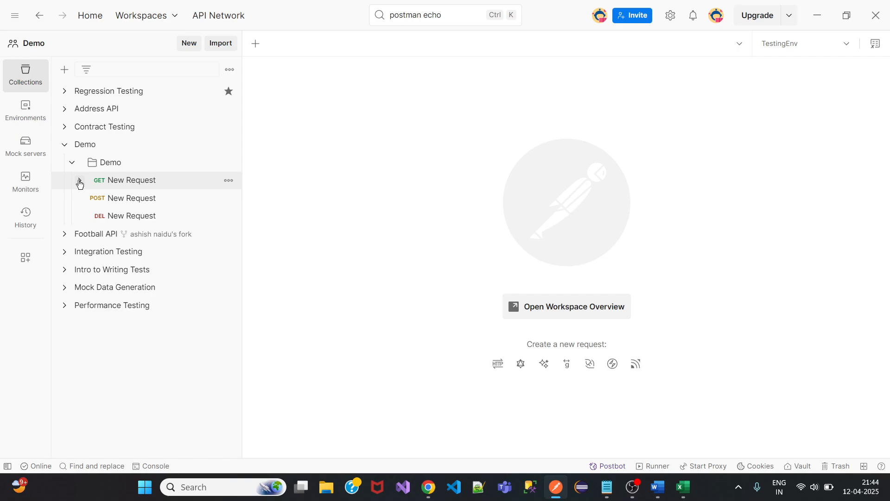
click(72, 162)
click(64, 144)
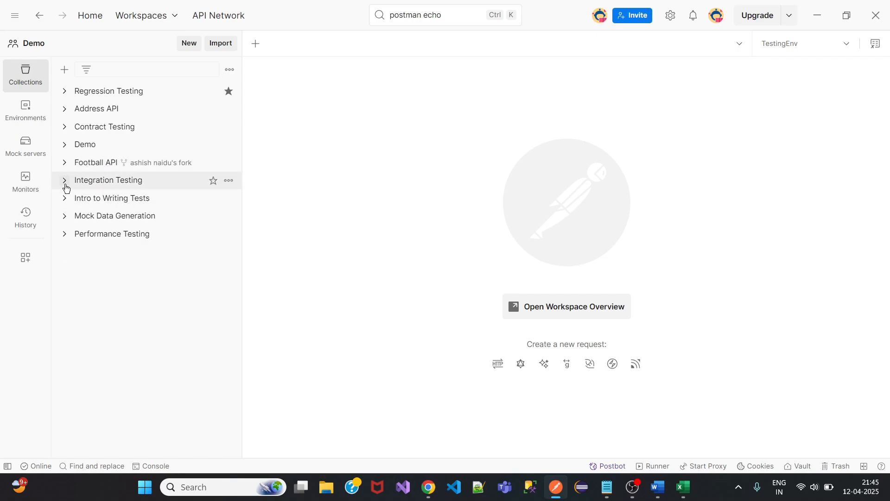
click(64, 185)
click(65, 185)
click(65, 199)
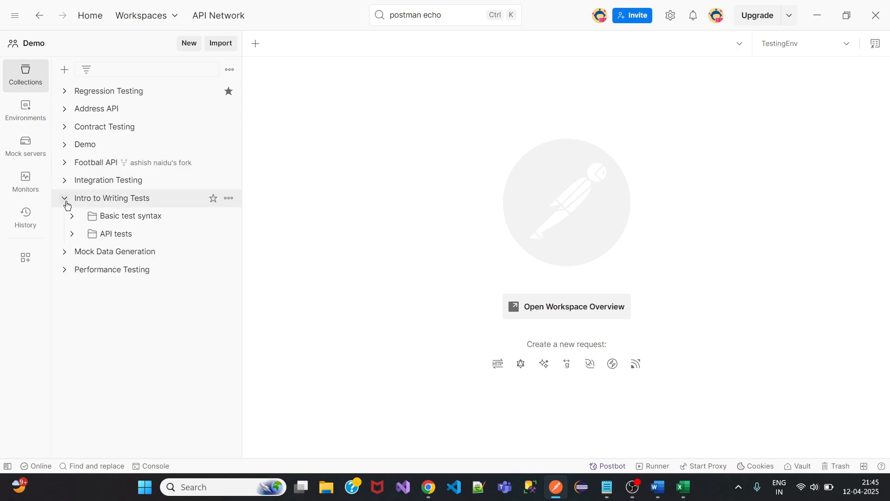
click(74, 235)
Send the PATCH Data type request and save its response as a Data type example.
click(126, 287)
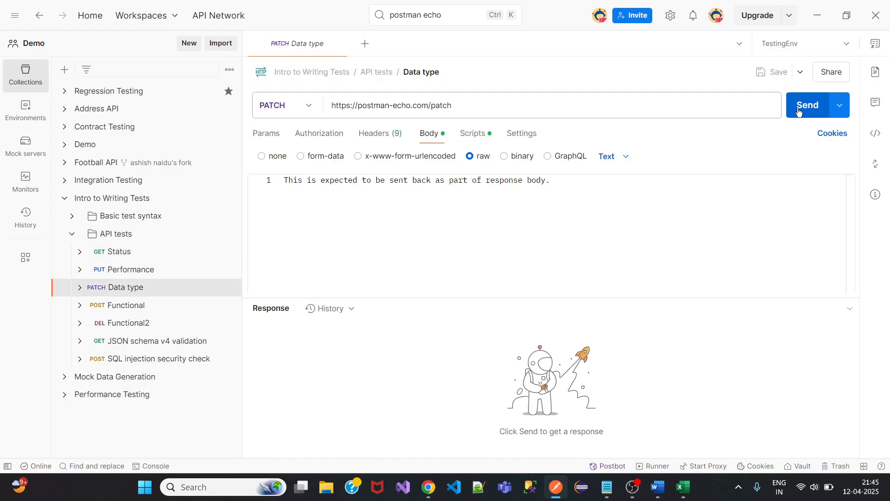
click(798, 112)
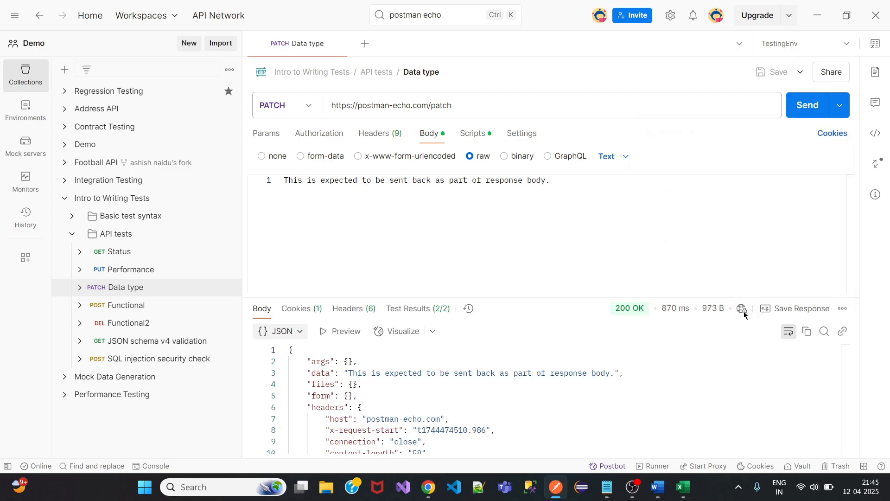
mouse_move(744, 314)
click(807, 315)
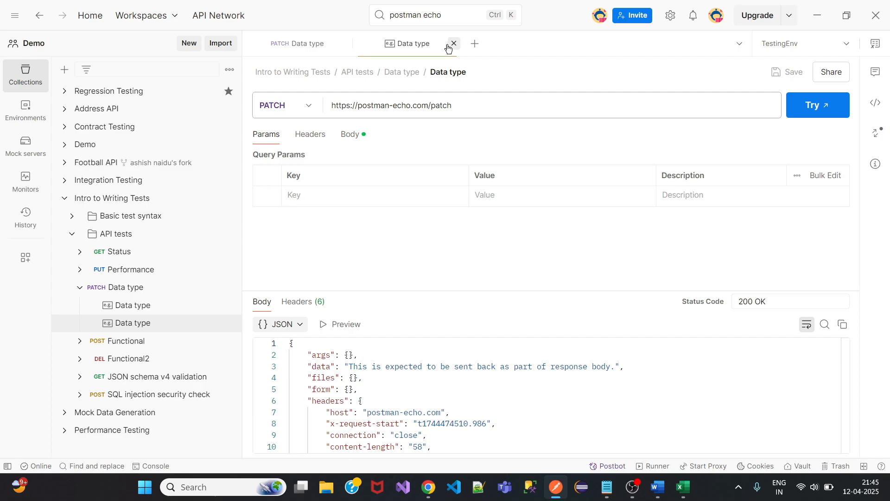
click(454, 43)
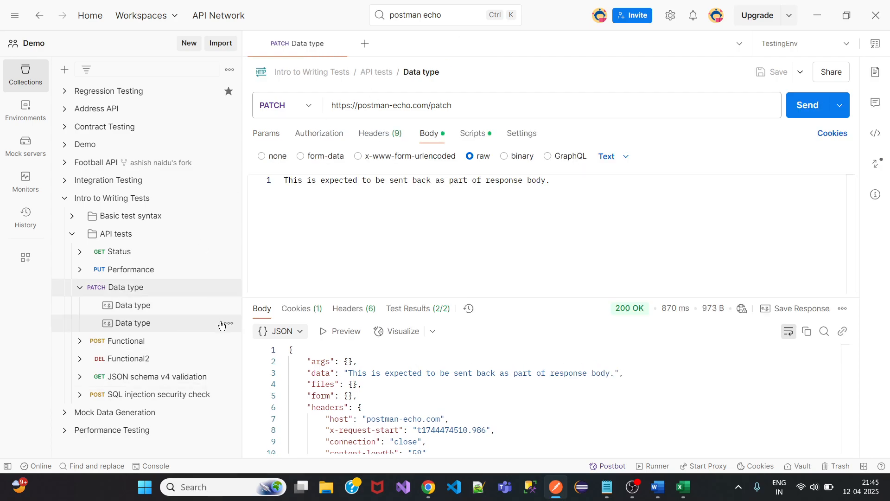
Delete the duplicate Data type example and clear the current response.
click(228, 323)
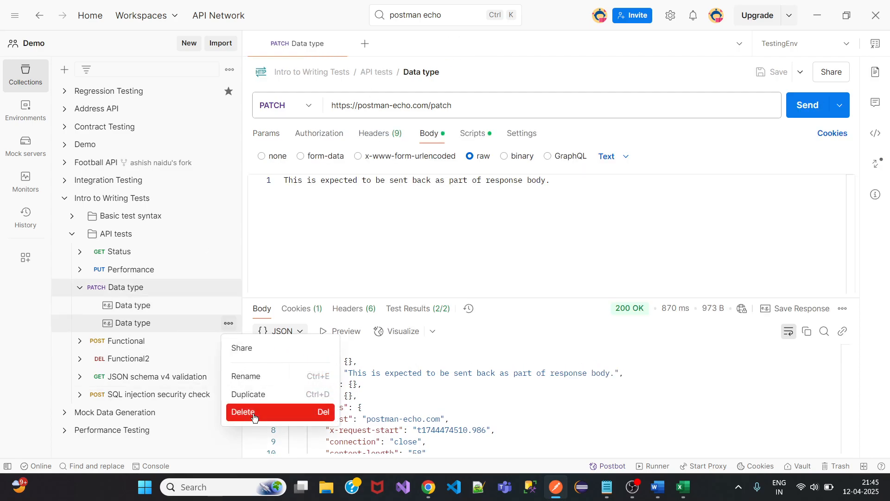
click(254, 412)
click(550, 267)
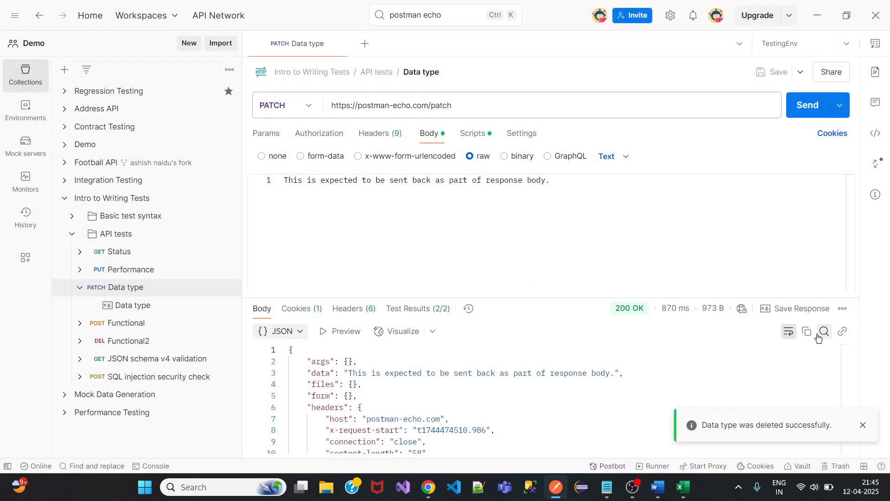
click(843, 309)
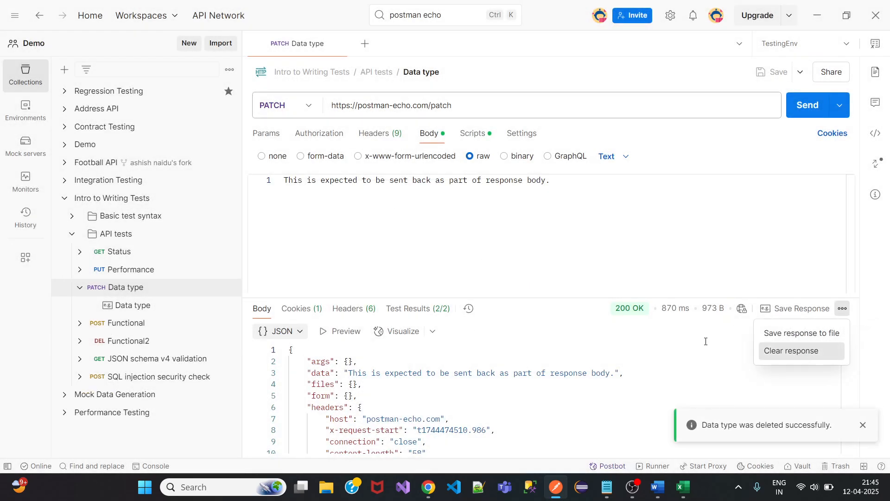
click(805, 351)
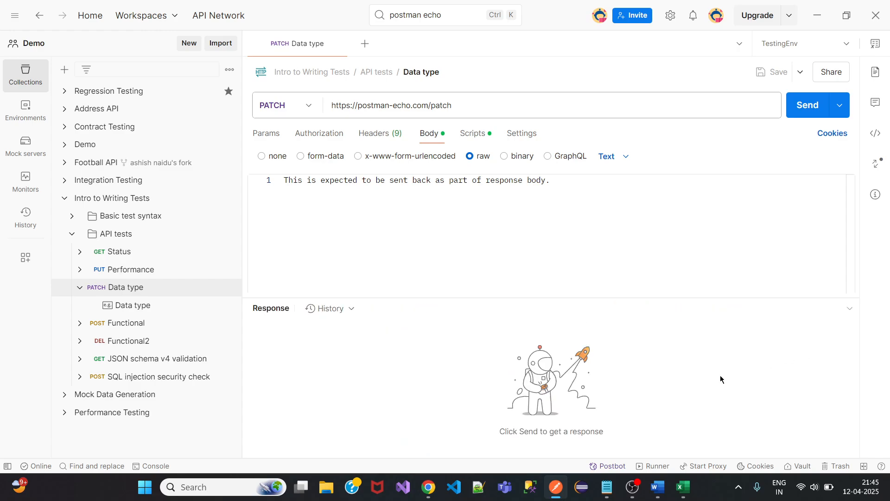
Resend PATCH Data type for a 200 OK with 2/2 tests, then review the team usage limits.
click(809, 117)
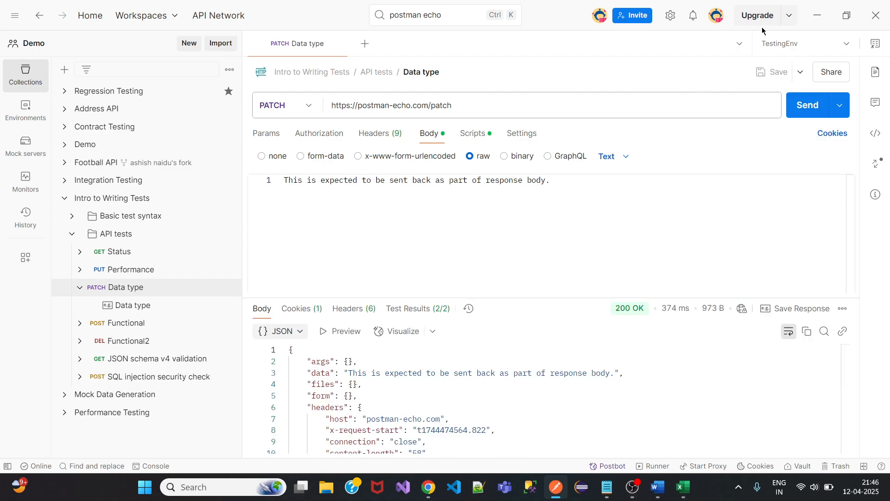
click(790, 17)
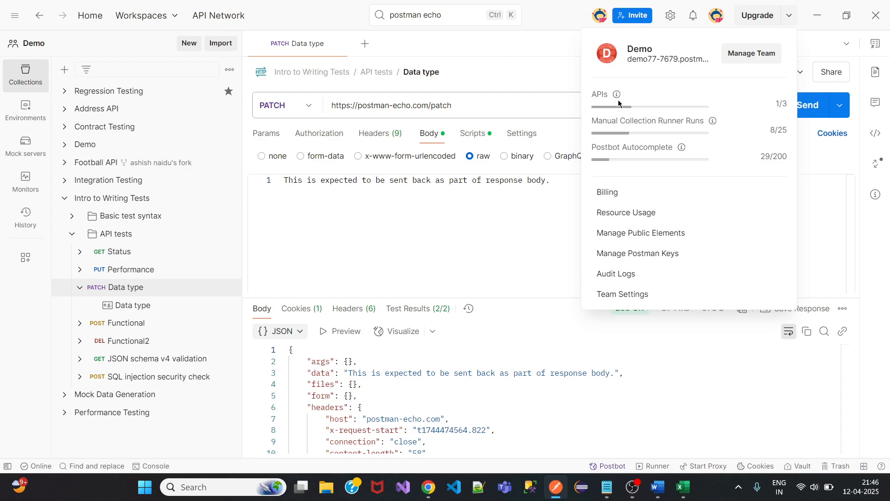
mouse_move(618, 96)
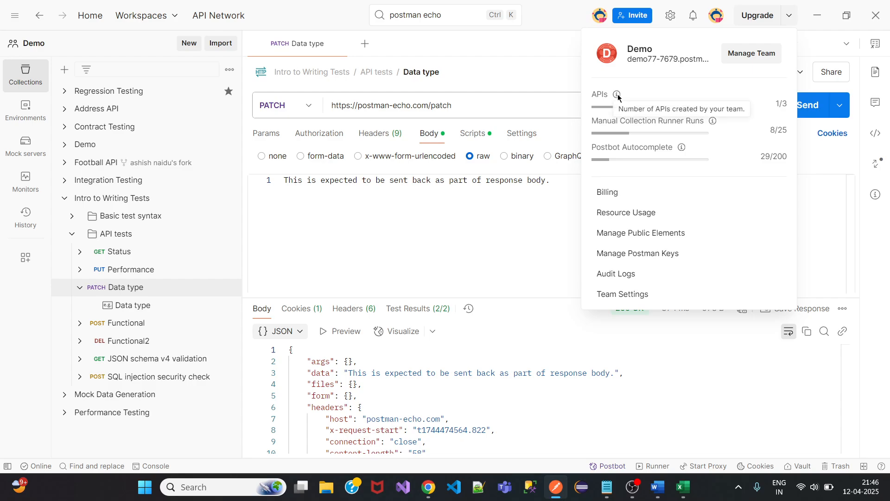
mouse_move(713, 121)
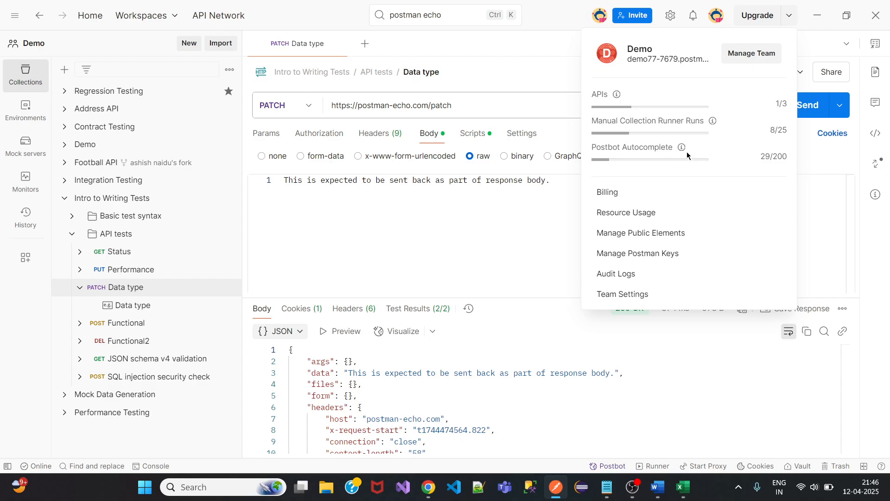
mouse_move(682, 148)
click(551, 48)
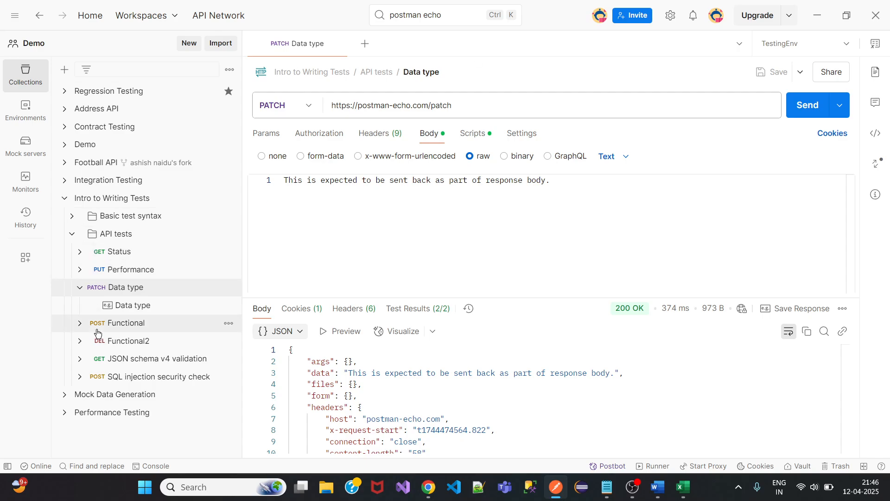
Collapse the Data type request's examples, view the Authorization.txt notes, then minimize them.
click(80, 287)
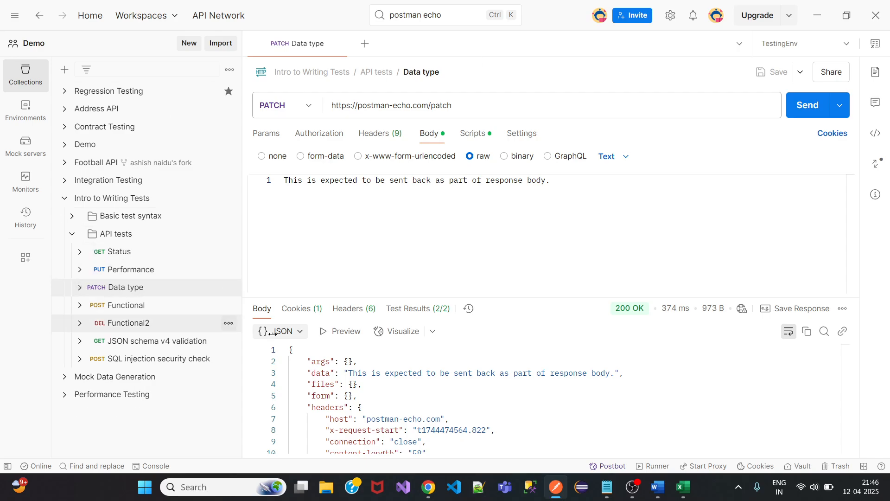
click(607, 487)
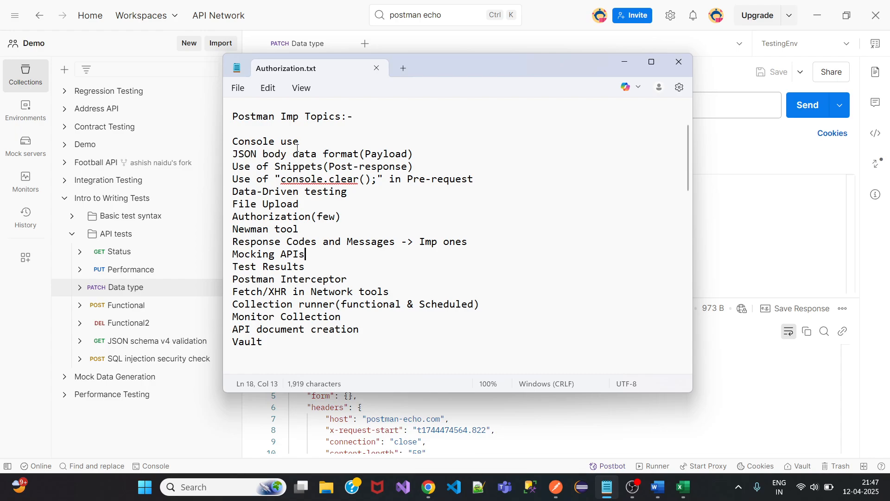
click(625, 62)
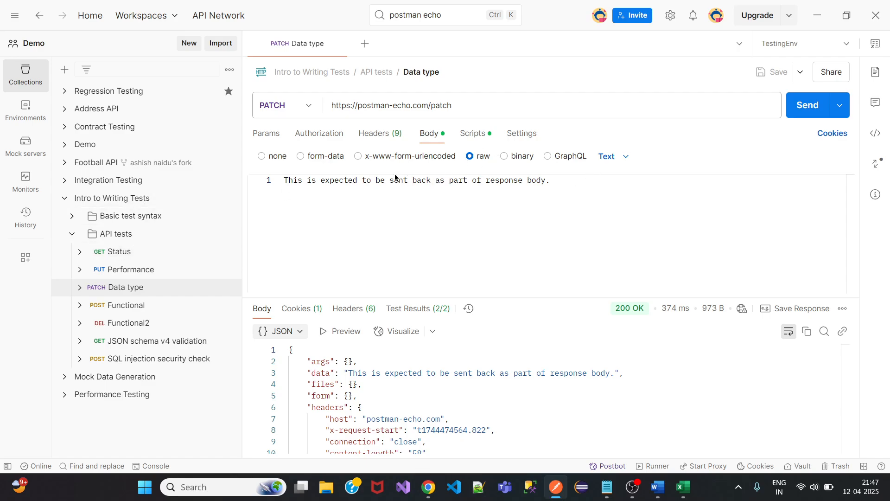
Try the x-www-form-urlencoded and form-data body formats, leaving the Data type body as raw.
click(402, 159)
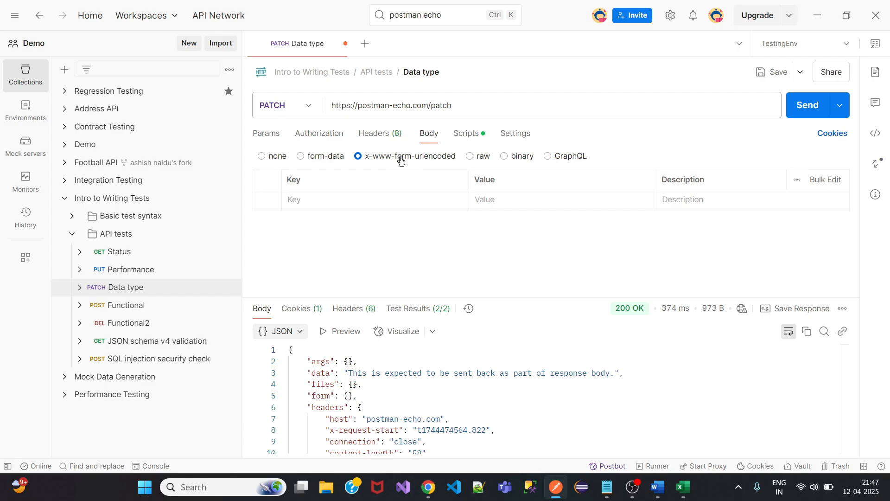
click(325, 156)
click(405, 158)
click(483, 156)
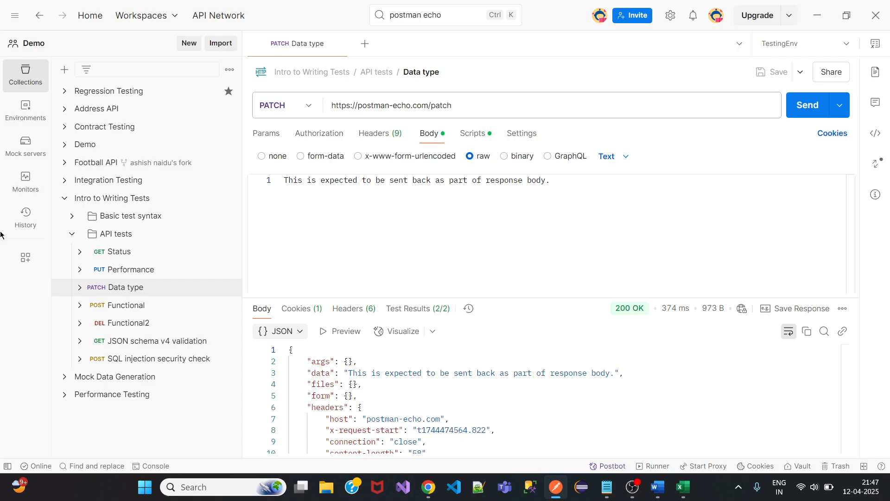
Collapse Intro to Writing Tests and open the Demo folder's POST New Request.
click(66, 237)
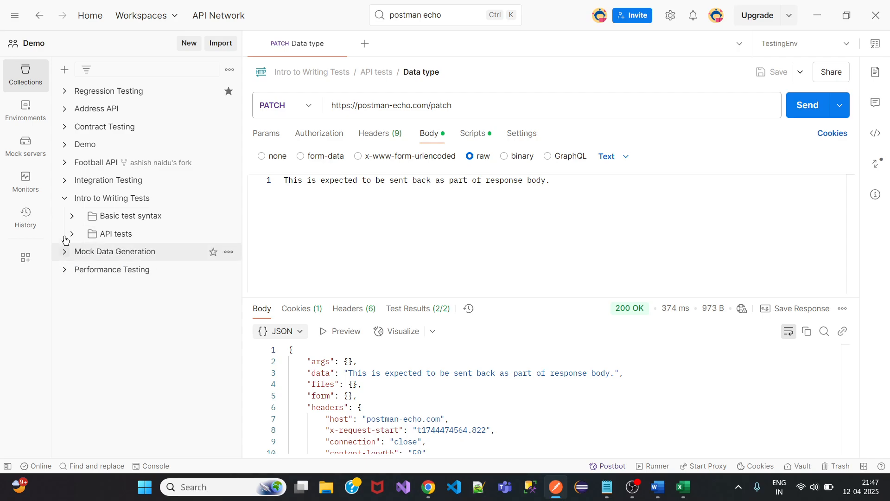
click(64, 199)
click(64, 144)
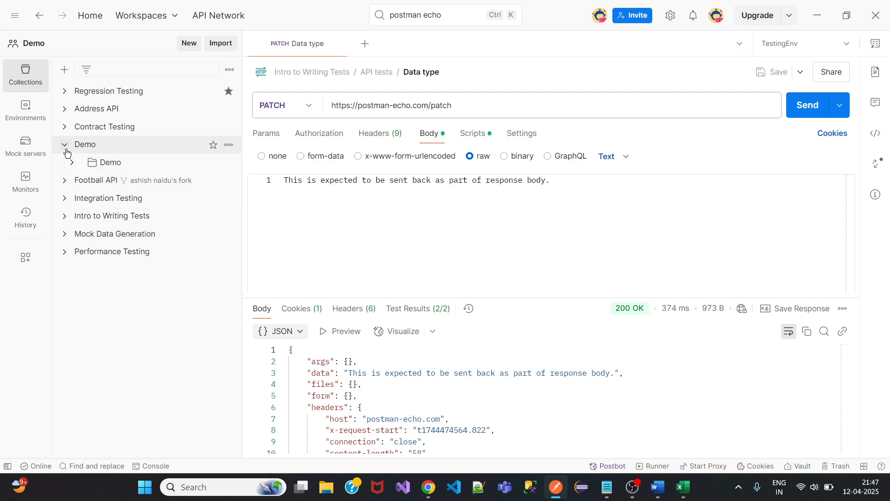
click(72, 162)
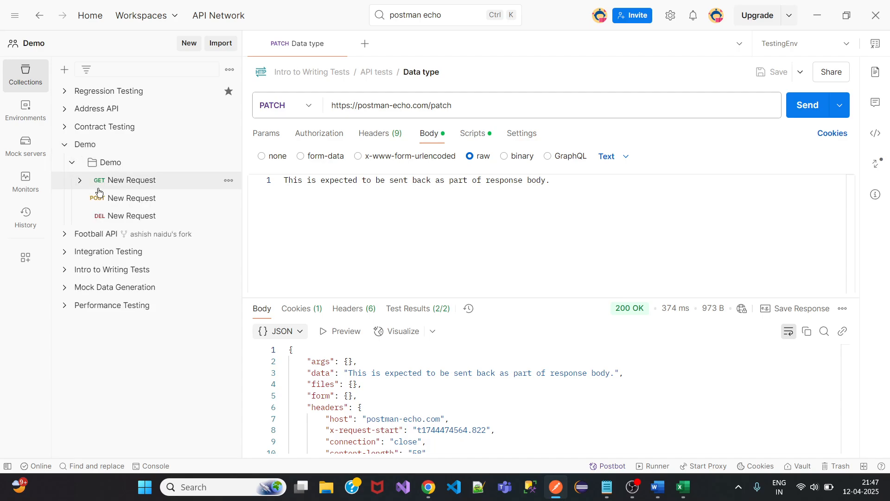
click(129, 199)
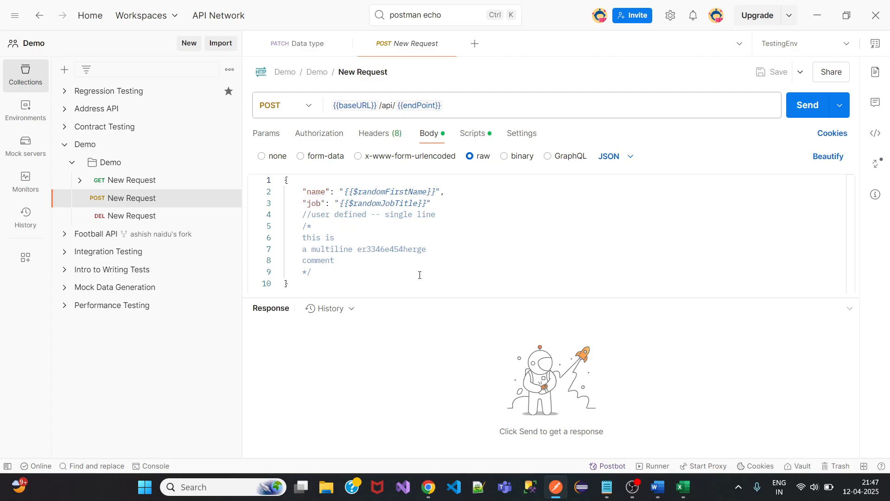
Bring the Authorization.txt notes forward and select '(Payload)' on the JSON body line.
click(607, 487)
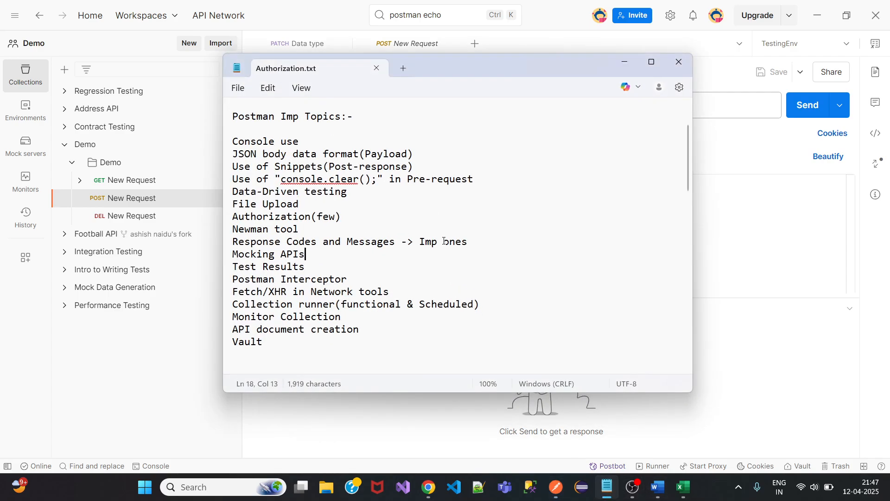
drag(359, 154, 416, 148)
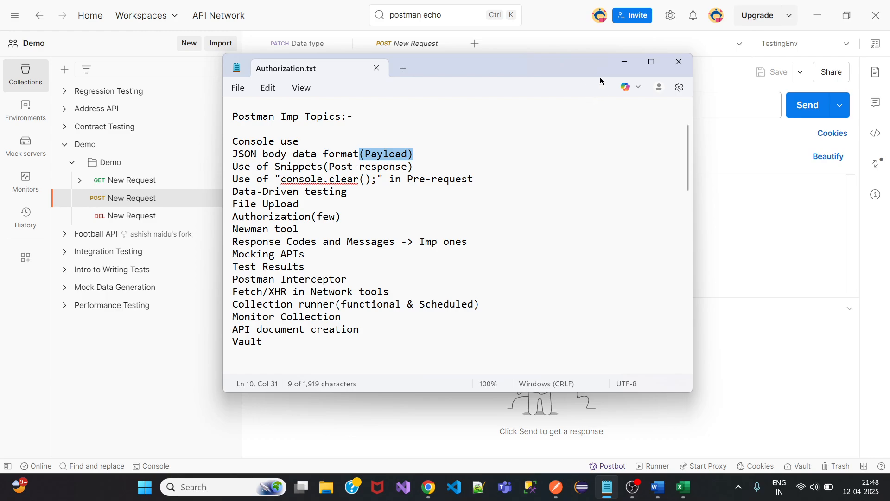
Return to Postman and expand the Intro to Writing Tests collection's API tests folder.
click(625, 63)
click(66, 259)
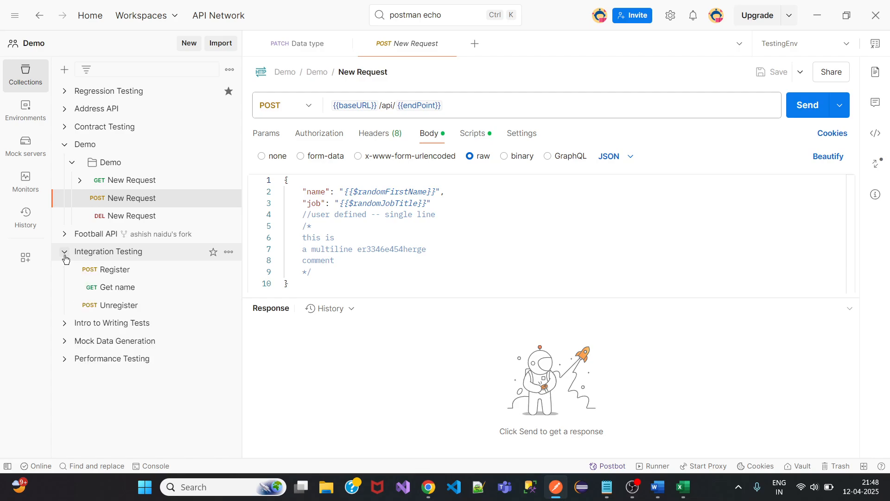
click(66, 255)
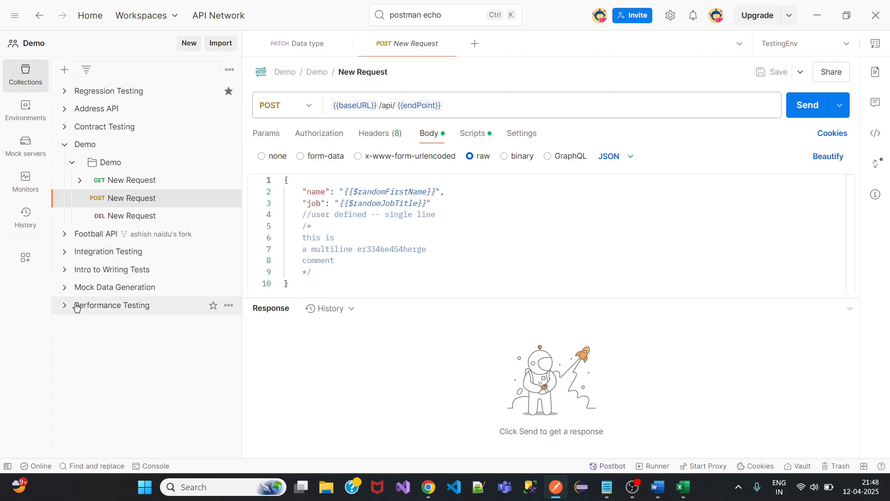
click(65, 269)
click(74, 307)
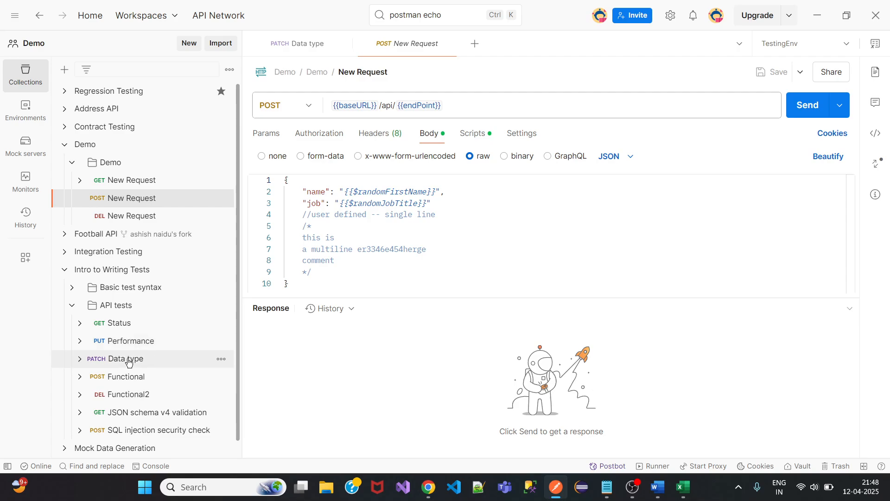
Read the Performance PUT raw body text, then show Functional POST's someHash and secondHash fields.
click(131, 341)
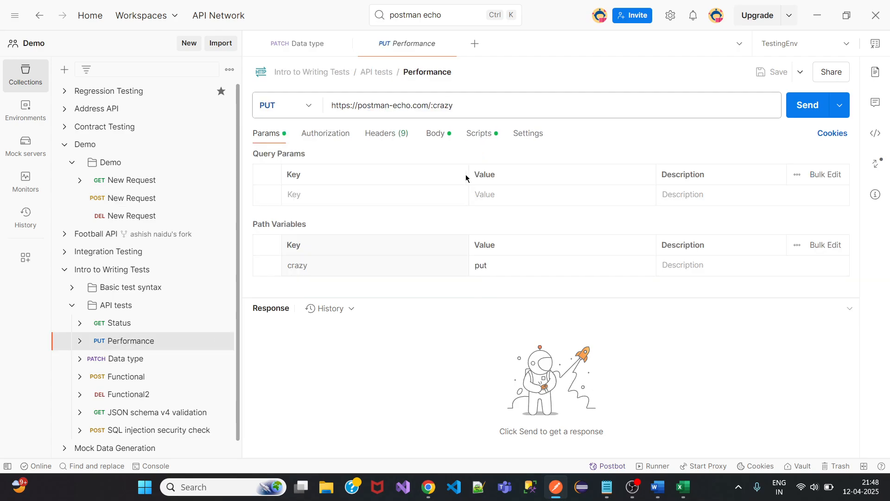
click(436, 133)
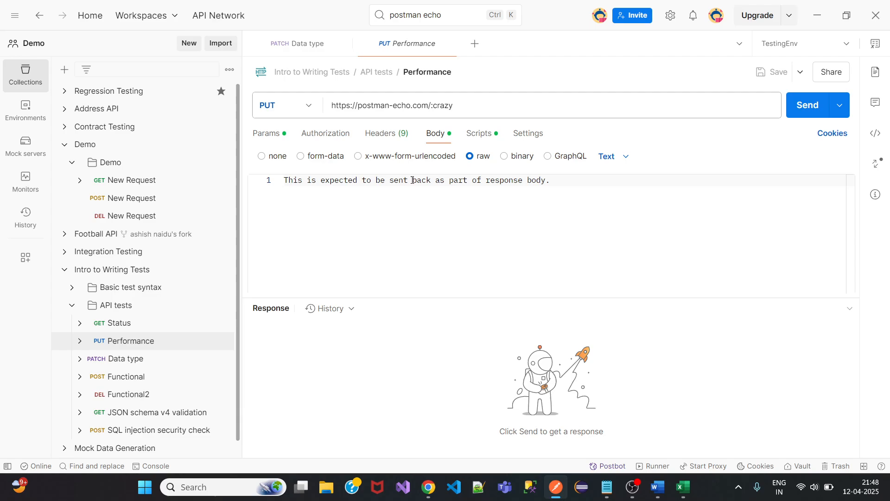
drag(317, 181, 553, 181)
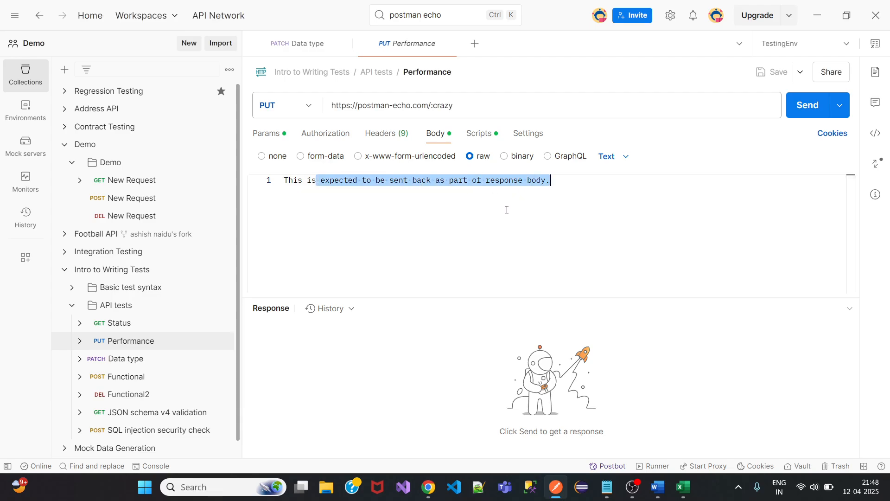
click(123, 377)
click(429, 137)
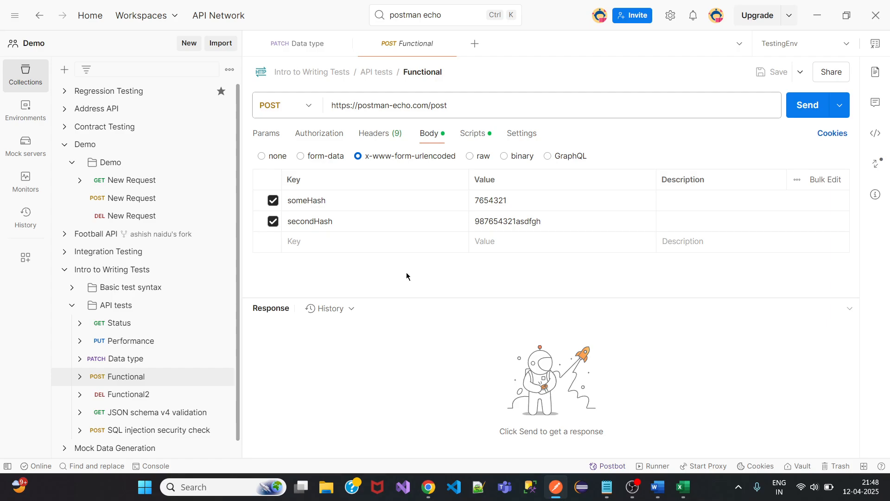
Flip Functional's body to raw and back to urlencoded, then view Demo POST New Request's JSON body.
click(482, 157)
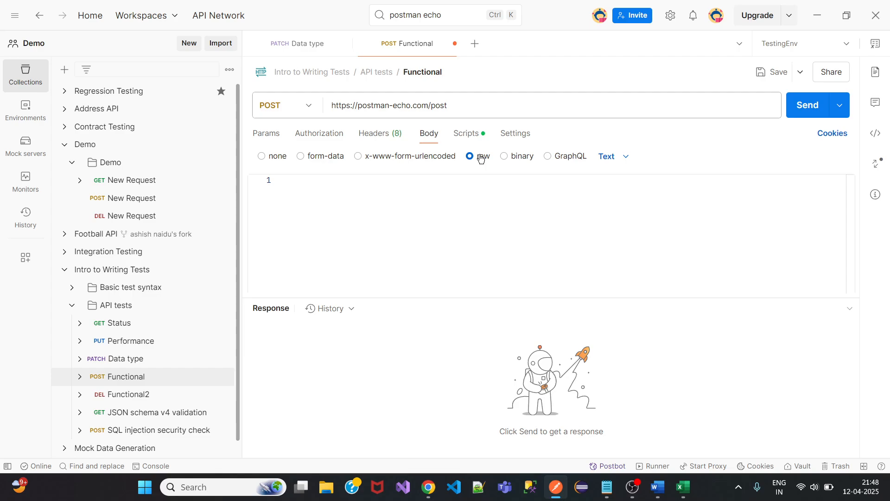
click(399, 158)
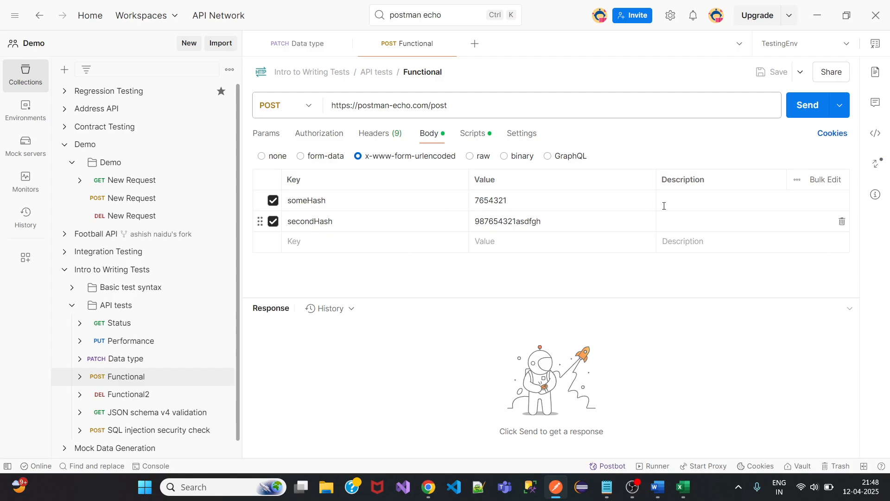
click(130, 199)
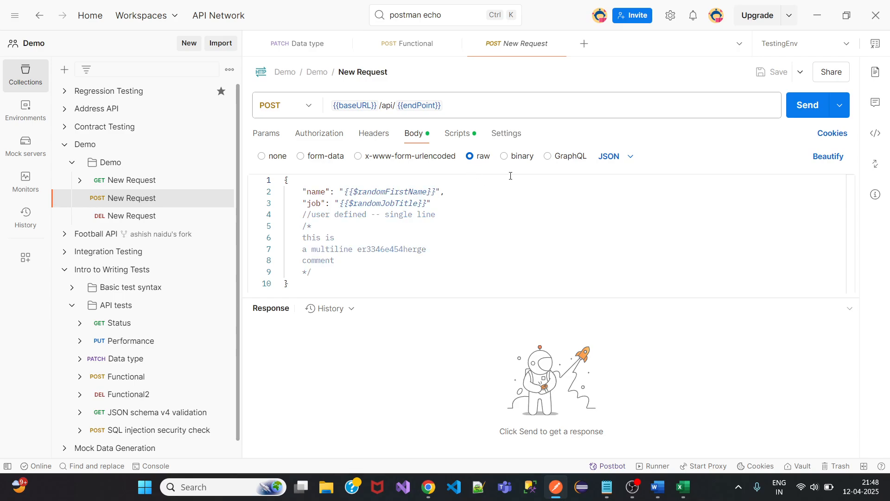
click(631, 157)
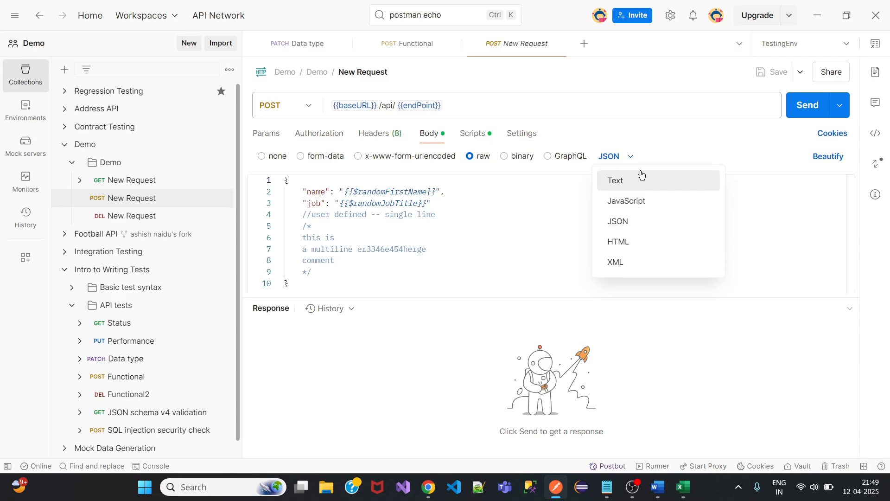
click(646, 139)
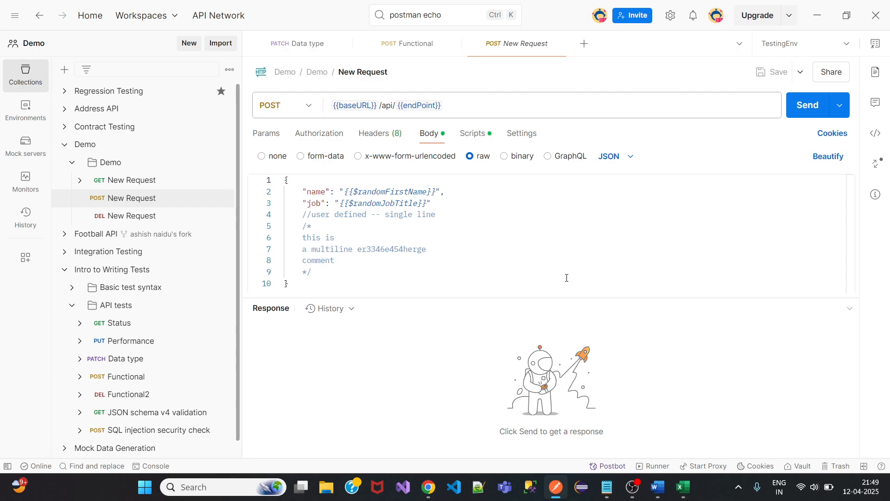
Try the GraphQL, binary, form-data and none body types, returning to raw JSON each time.
click(573, 160)
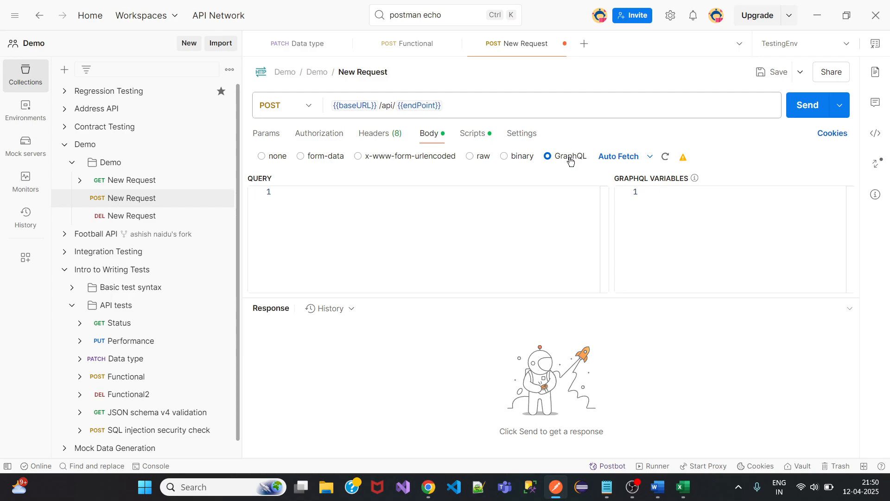
click(484, 159)
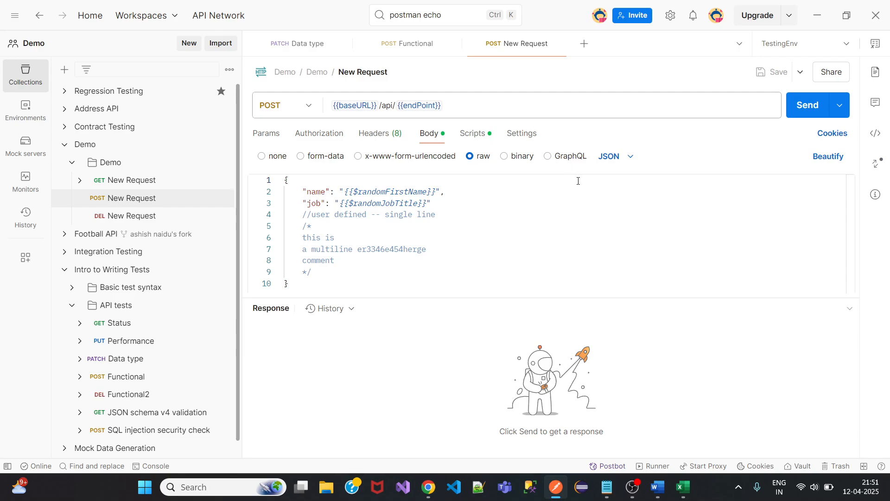
click(522, 161)
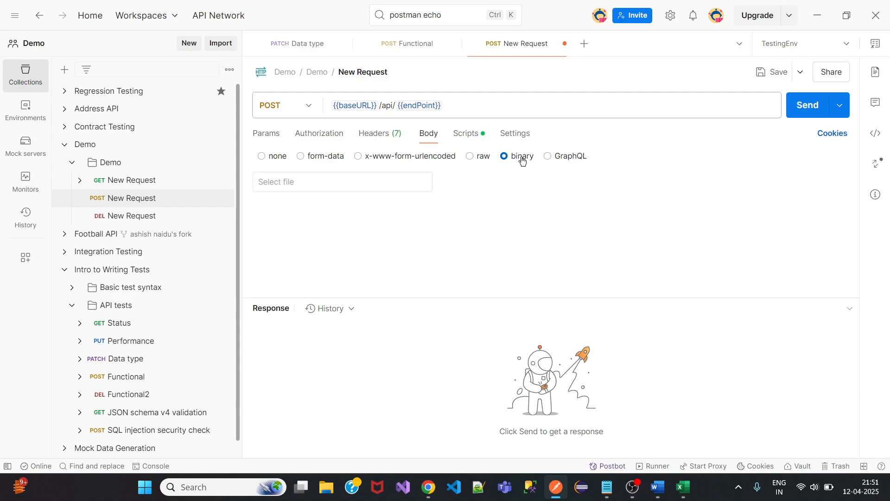
click(371, 185)
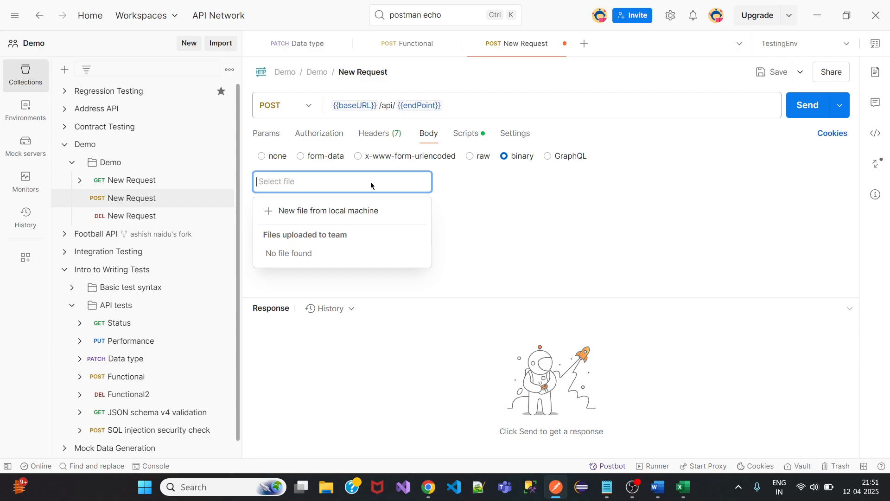
click(524, 187)
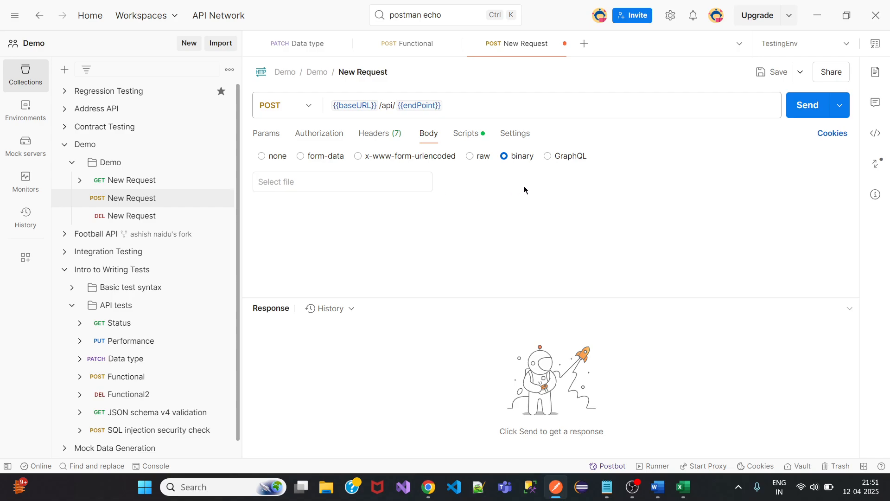
click(483, 156)
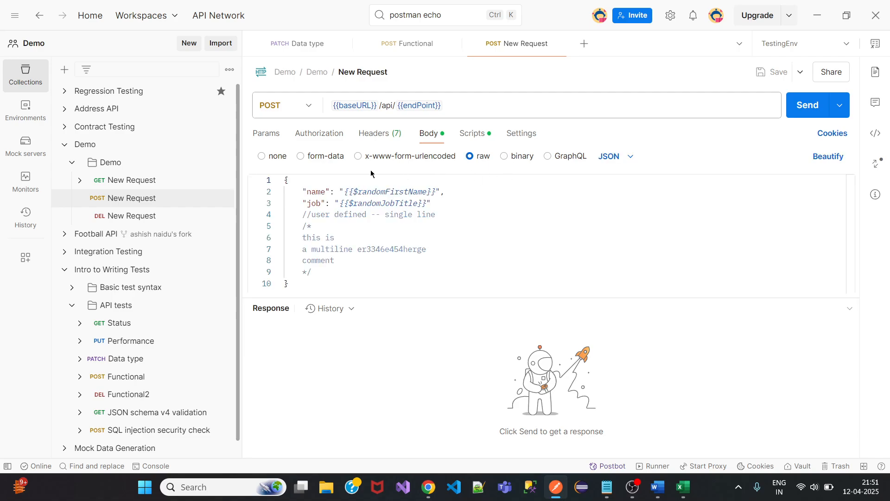
click(306, 156)
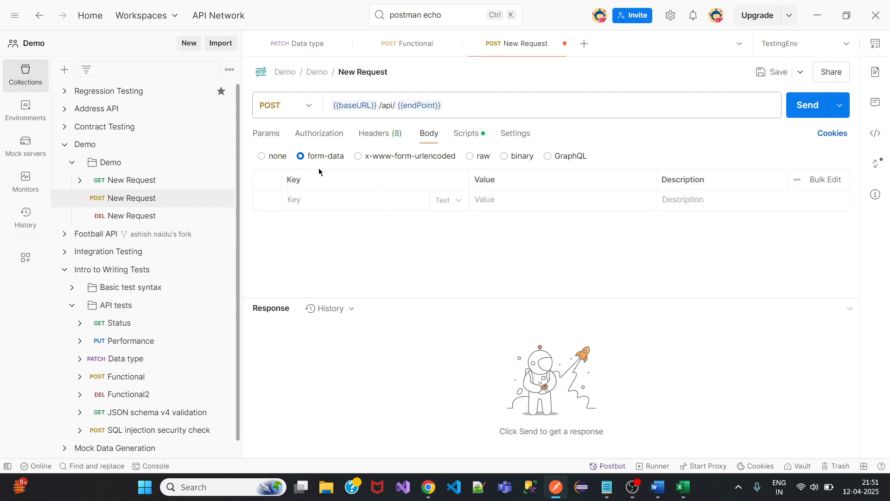
click(460, 200)
click(524, 241)
click(482, 156)
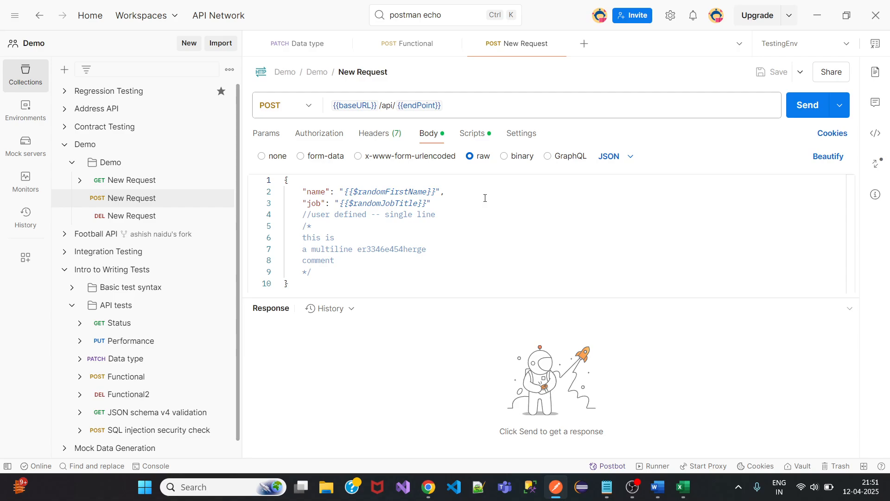
click(269, 158)
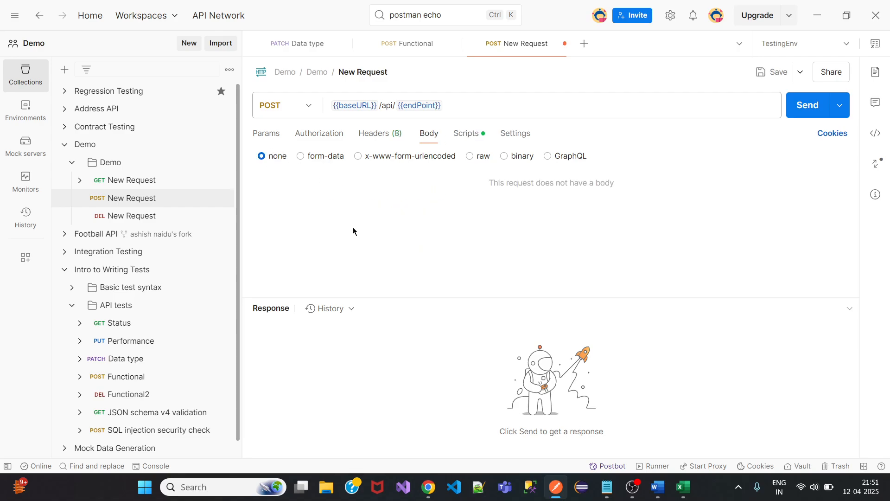
click(482, 156)
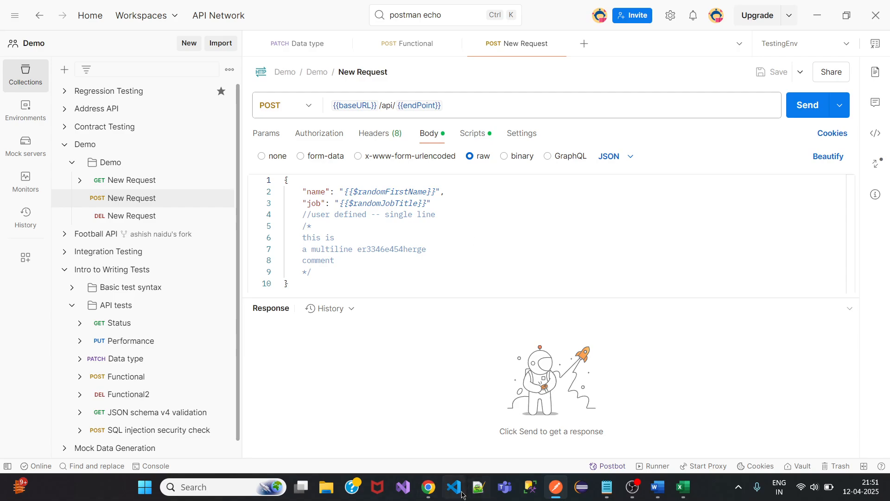
In Chrome, select the reqres.in CREATE request JSON (name morpheus, job leader), then return to Postman.
mouse_move(428, 487)
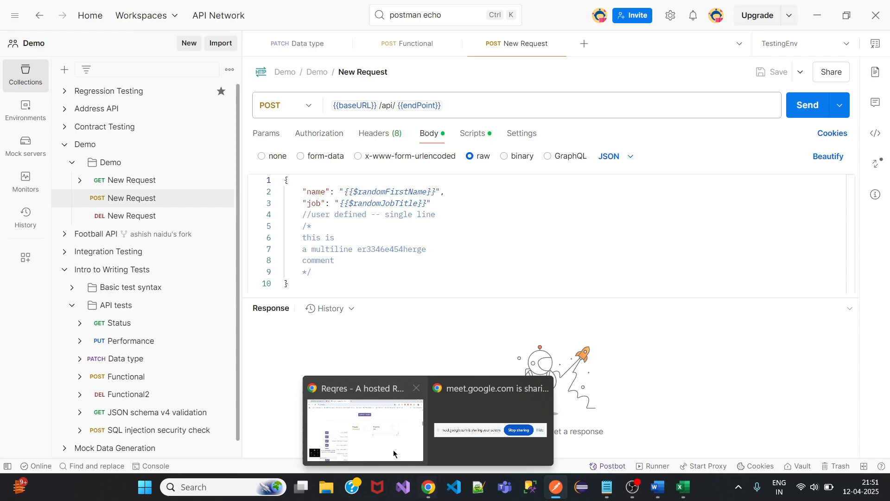
click(369, 420)
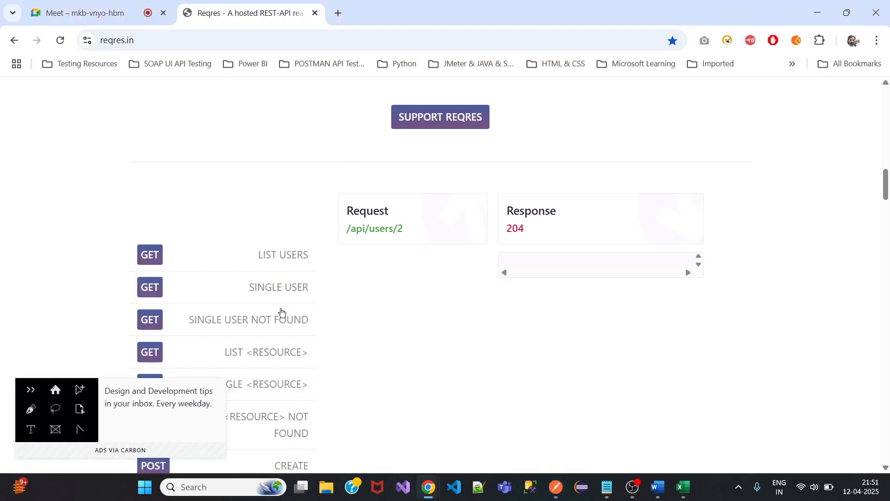
scroll(280, 313, down, 4)
click(251, 289)
scroll(311, 283, up, 3)
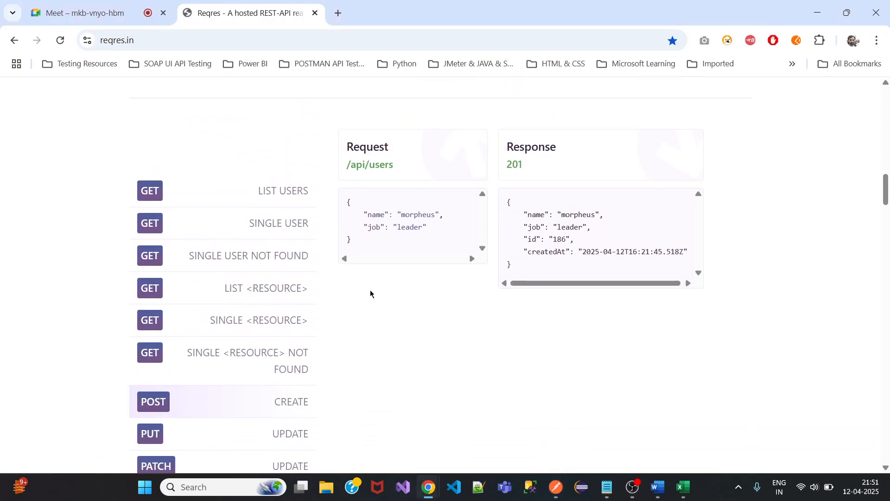
drag(353, 242, 341, 212)
key(ctrl+c)
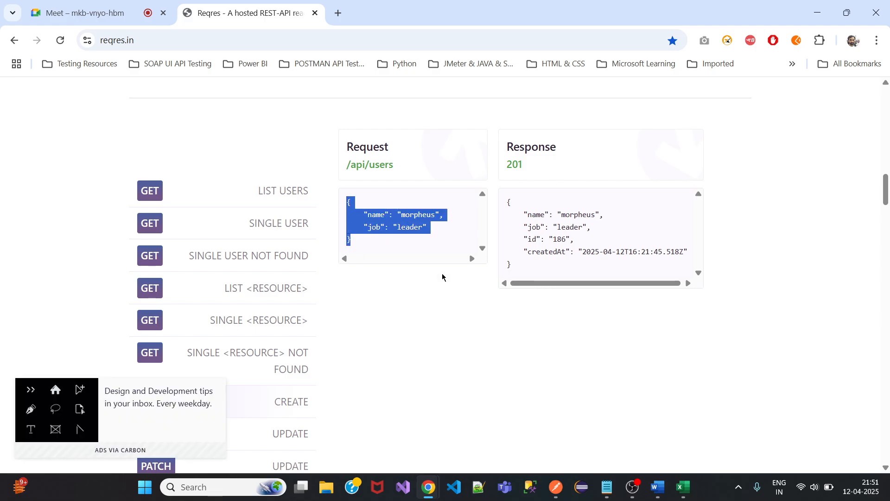
click(556, 487)
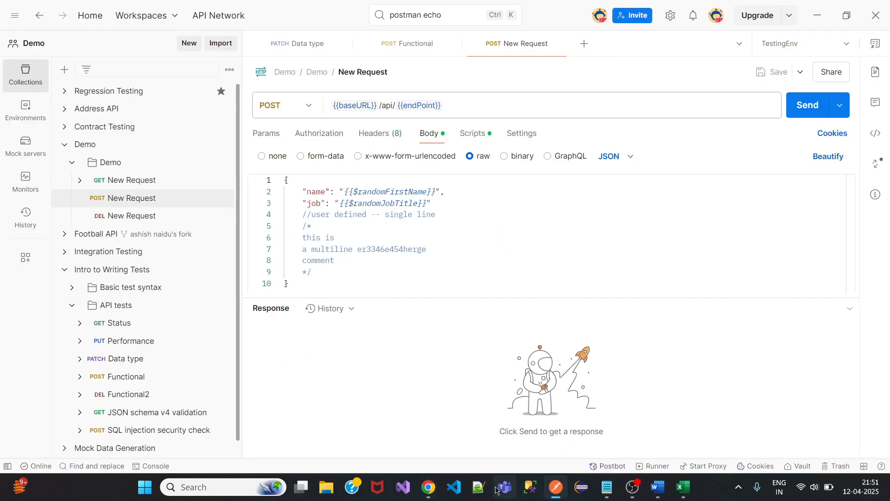
Comment out the random name and job lines with //.
drag(442, 205, 284, 191)
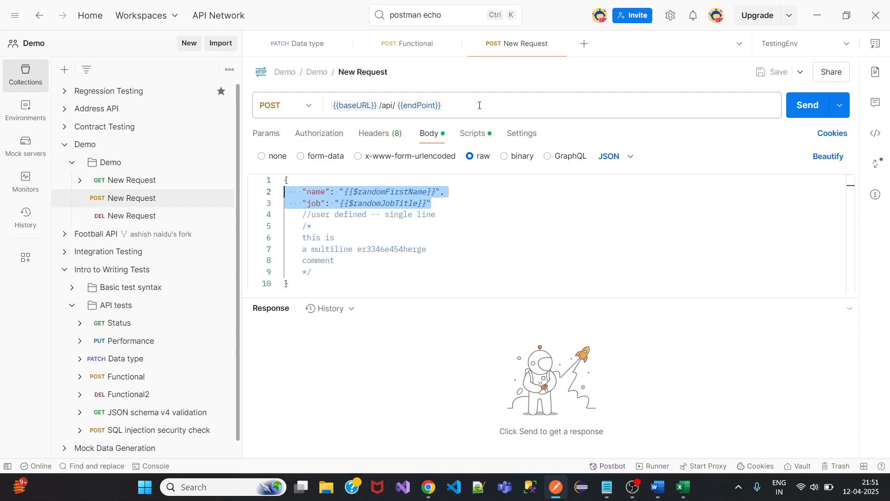
click(441, 202)
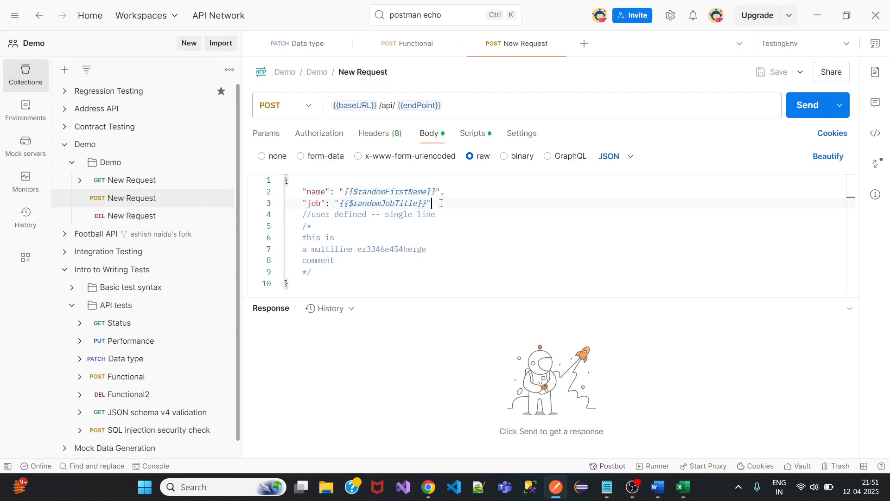
click(335, 186)
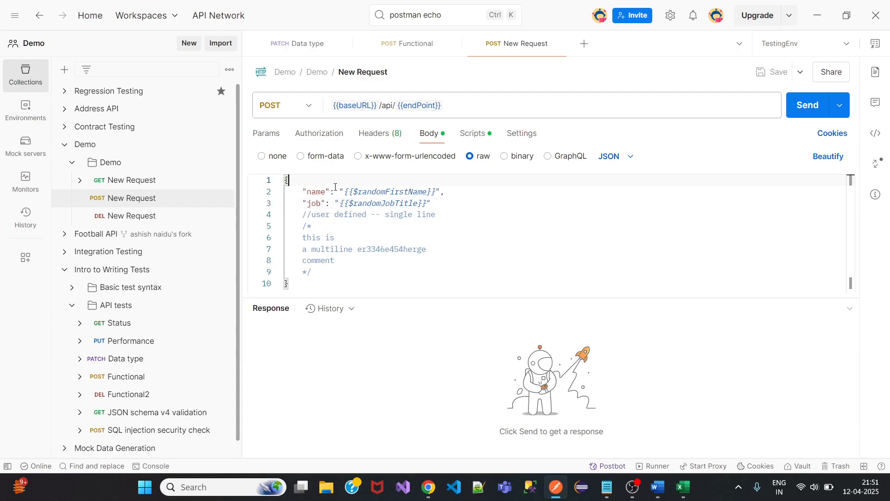
click(304, 191)
text(//)
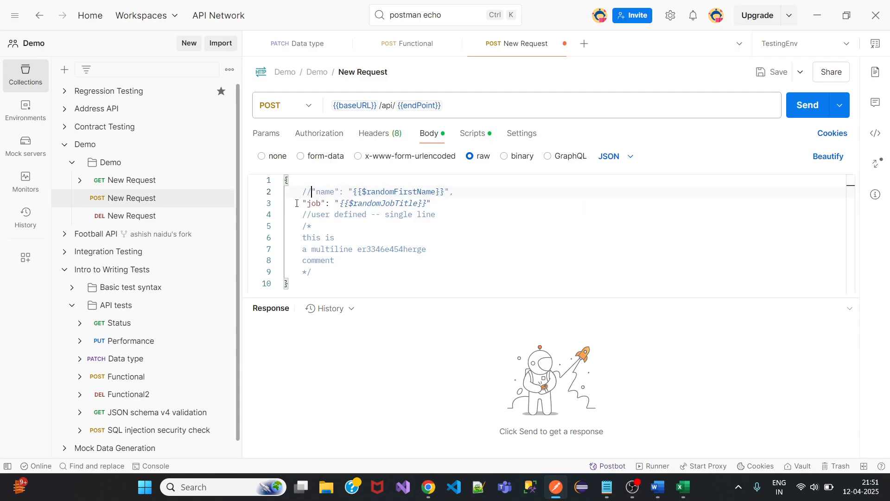
click(303, 204)
text(//)
Paste the morpheus/leader object below the job line and indent its closing brace.
click(458, 205)
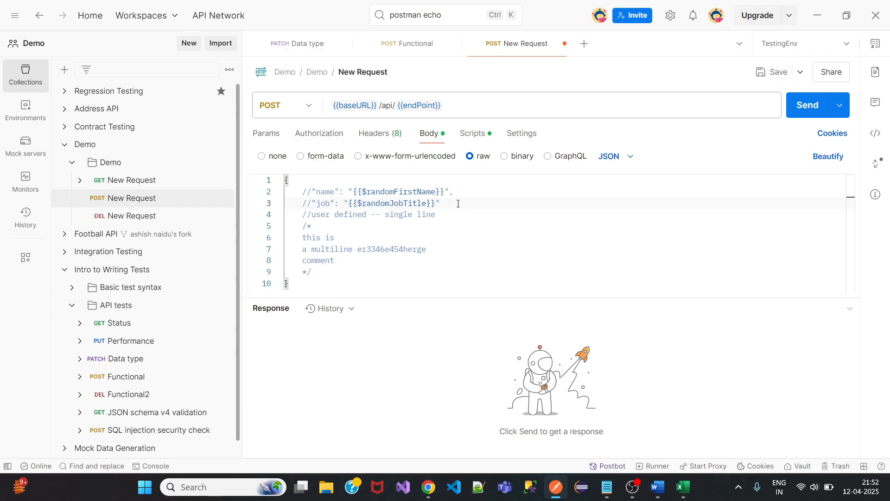
key(Return)
key(ctrl+v)
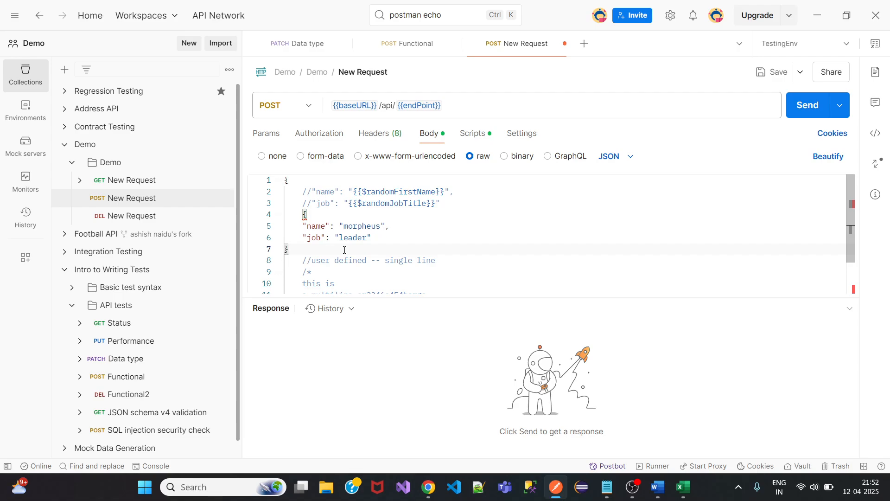
key(Tab)
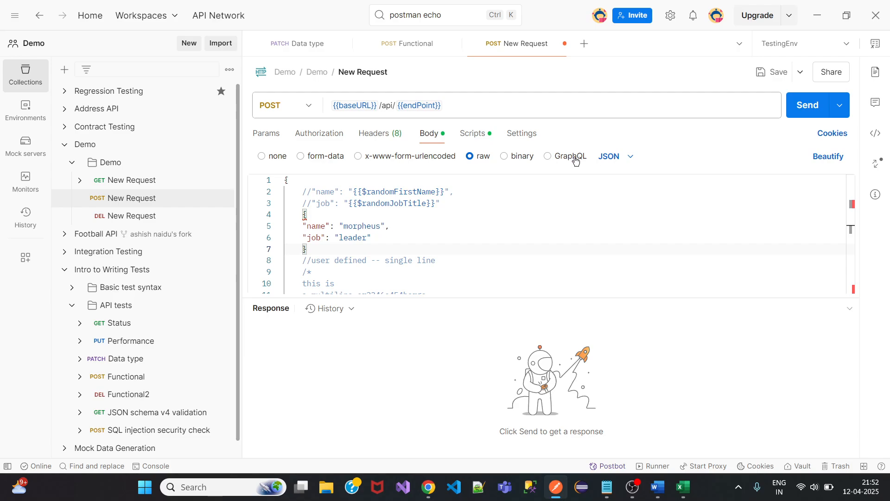
click(409, 158)
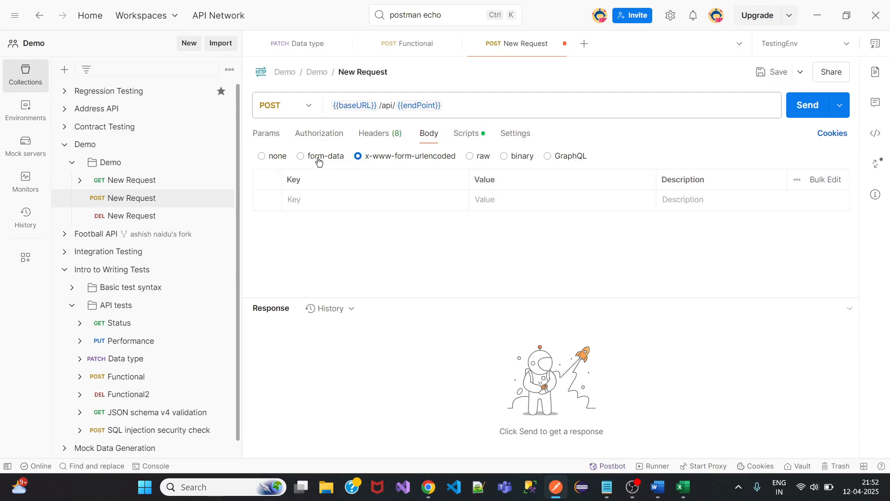
click(317, 158)
click(484, 157)
click(617, 156)
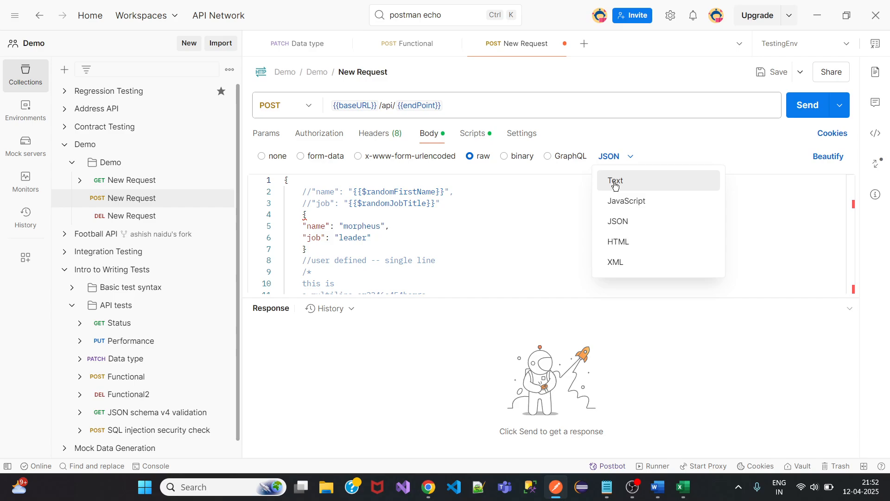
click(374, 196)
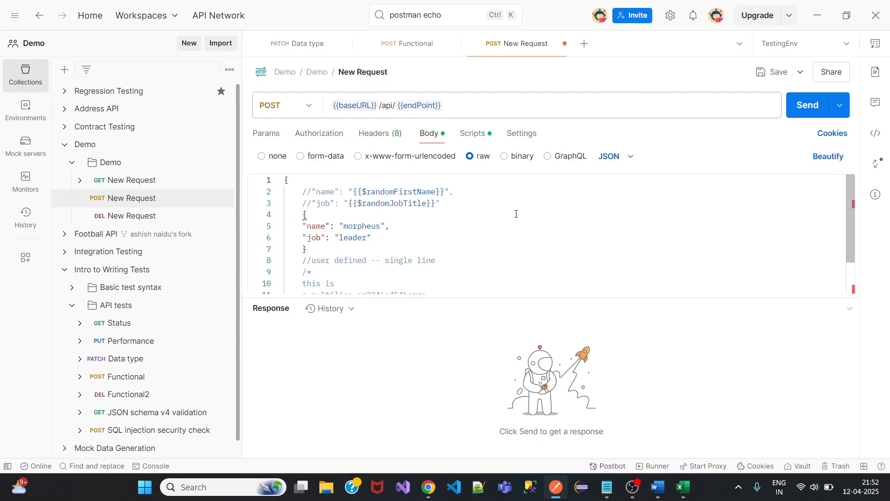
click(399, 157)
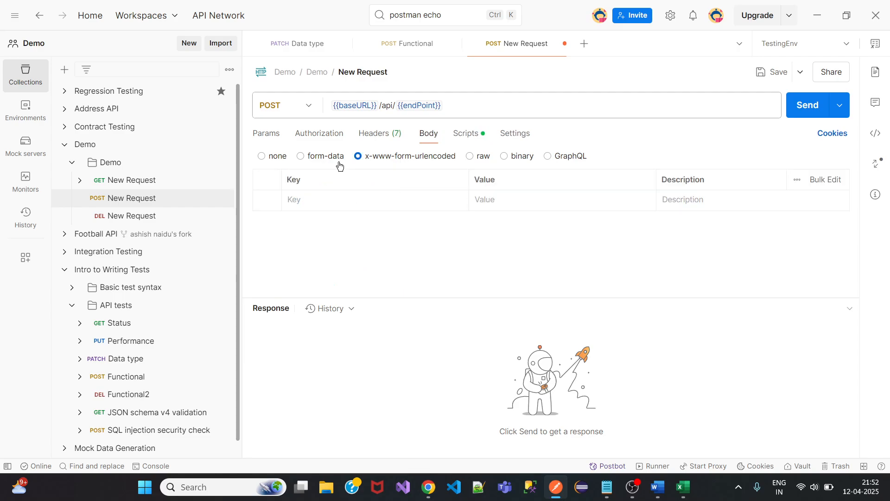
click(320, 156)
click(457, 203)
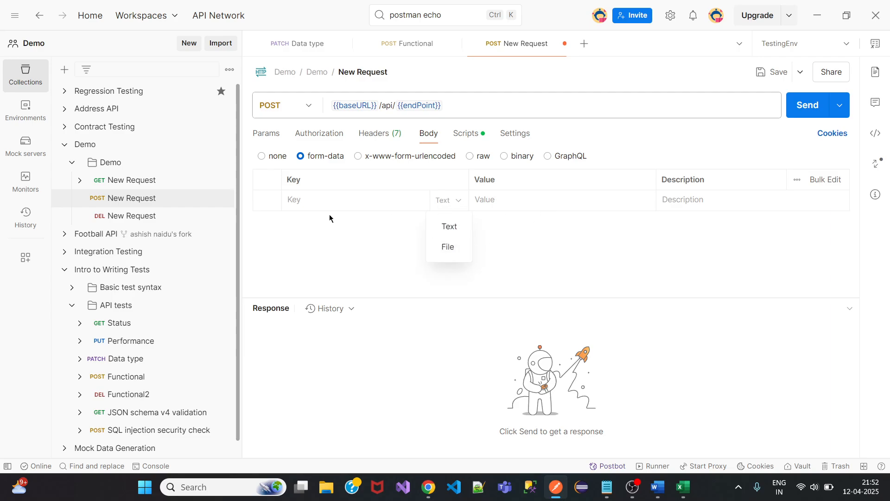
click(471, 157)
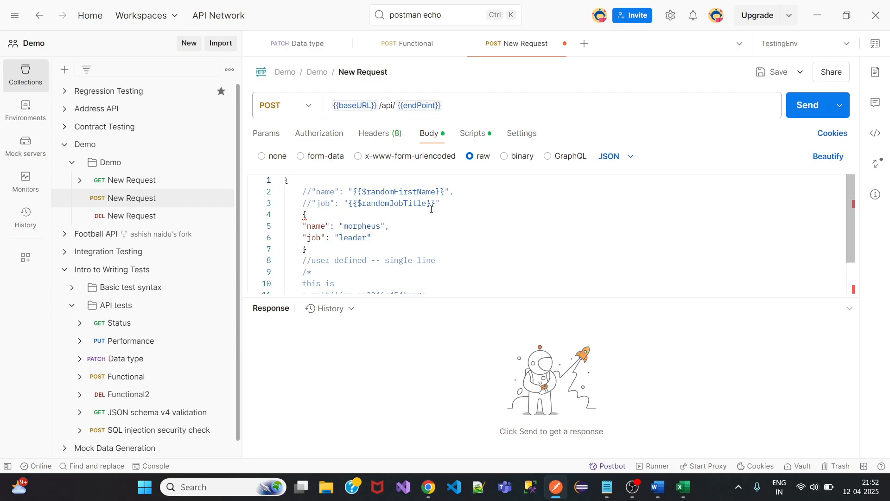
Delete, then restore the random name and job lines and comment them out with Ctrl+/.
drag(444, 205, 285, 191)
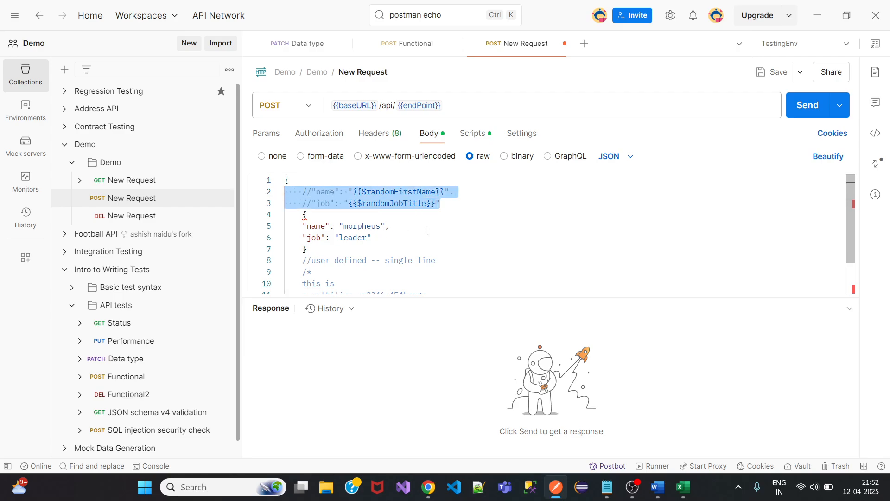
key(BackSpace)
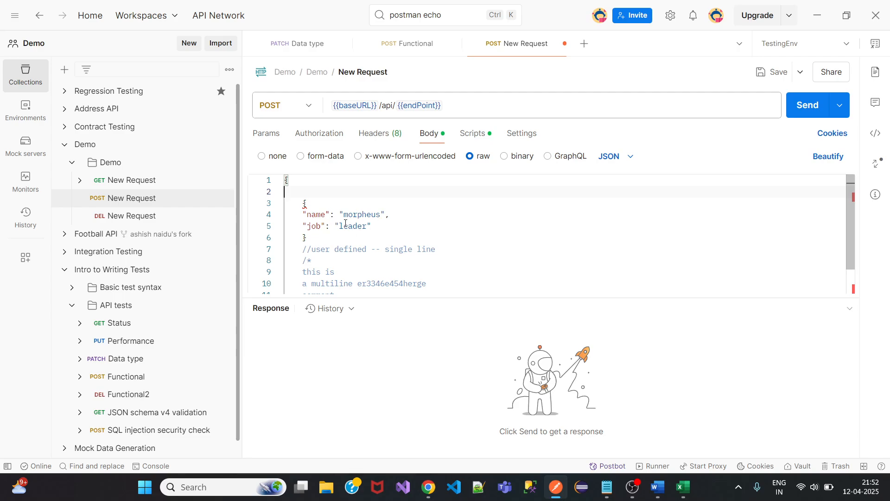
key(BackSpace)
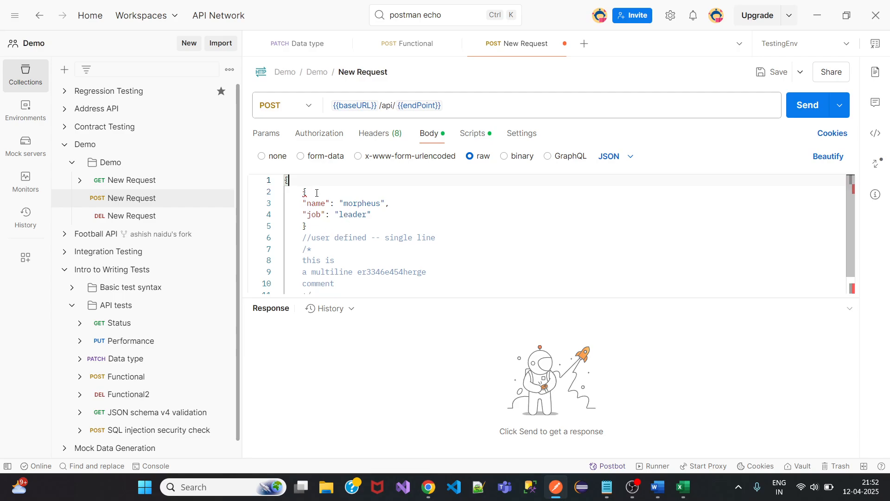
key(ctrl+z)
key(ctrl+z)
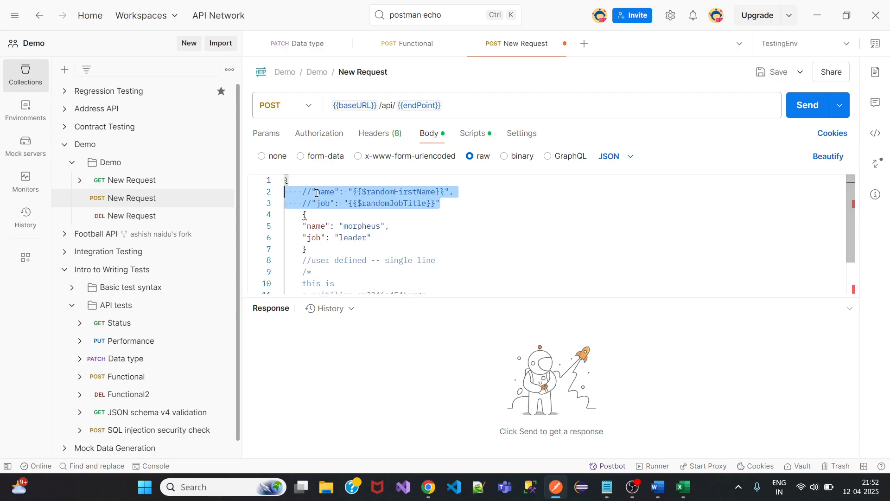
key(ctrl+slash)
Remove the stray opening and closing braces and add blank lines around the name/job object.
click(314, 215)
key(BackSpace)
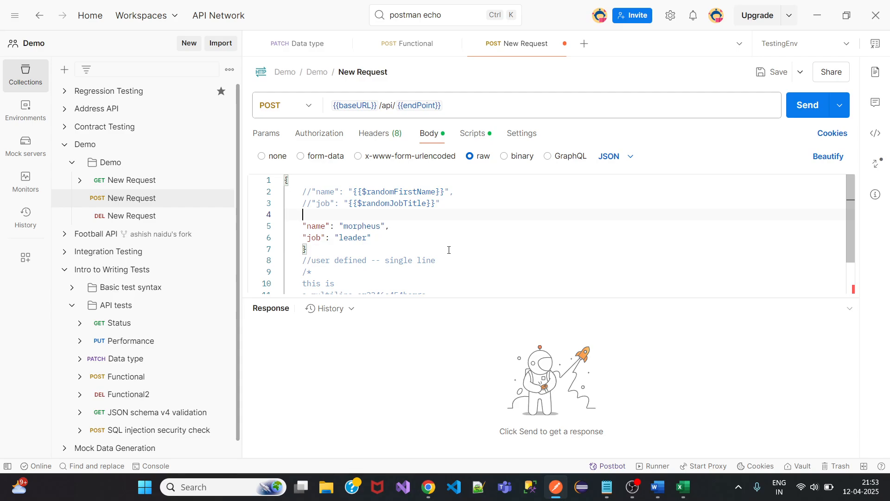
scroll(448, 249, down, 2)
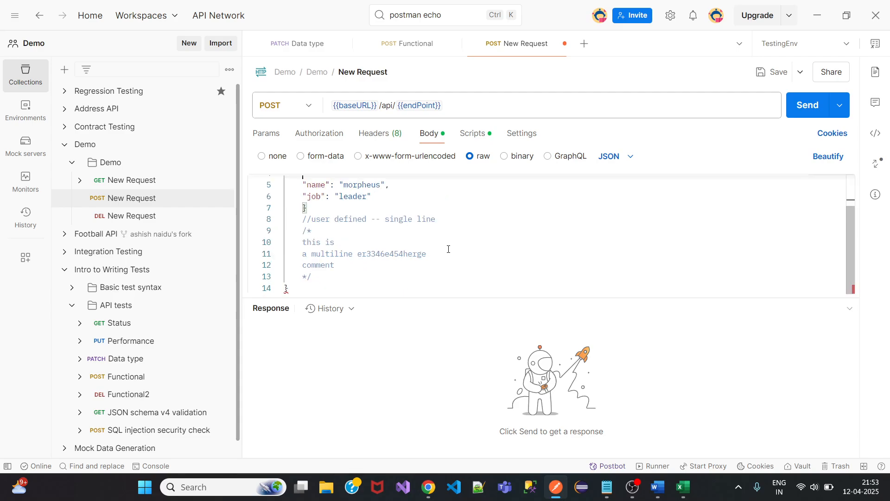
key(ctrl+End)
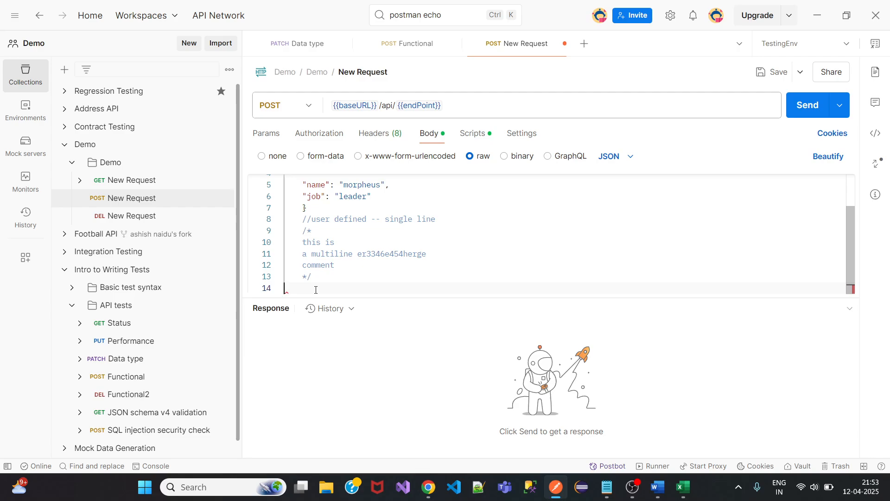
key(BackSpace)
scroll(414, 273, up, 2)
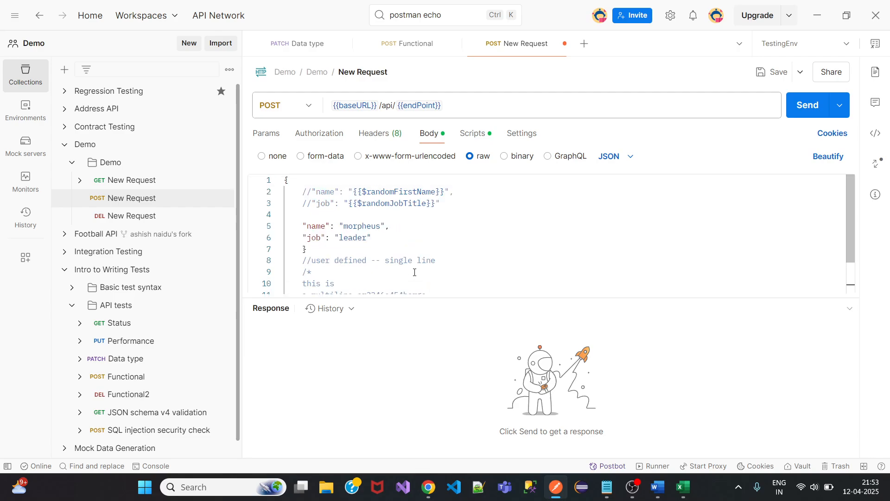
click(332, 250)
key(Return)
key(Return)
key(Return)
key(Return)
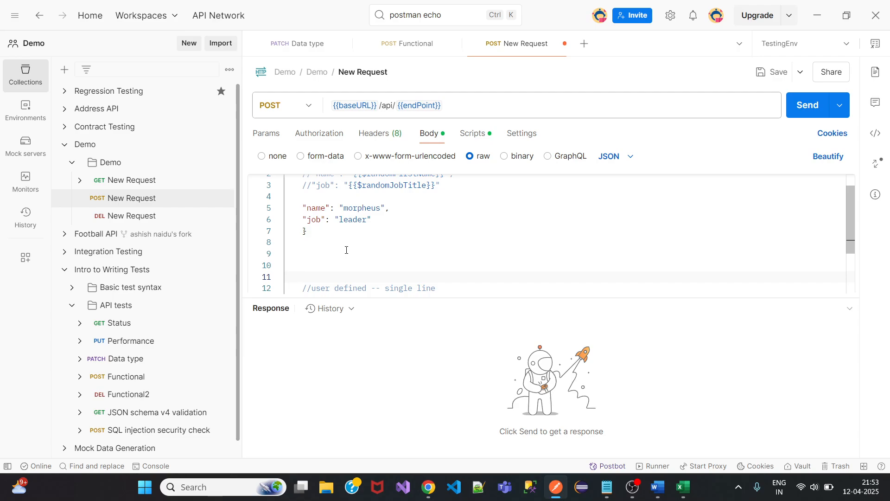
click(313, 197)
key(Return)
key(Return)
key(Return)
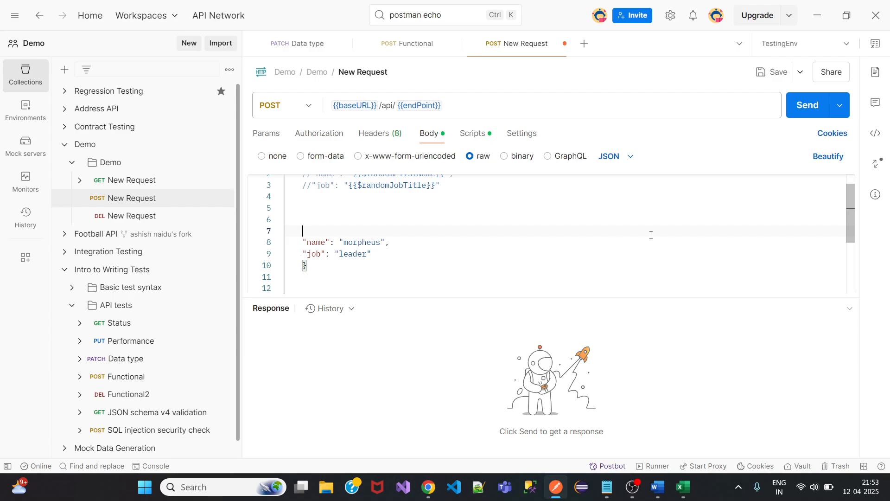
Highlight the name key, the "morpheus" value and the "job": "leader" pair.
scroll(853, 232, down, 2)
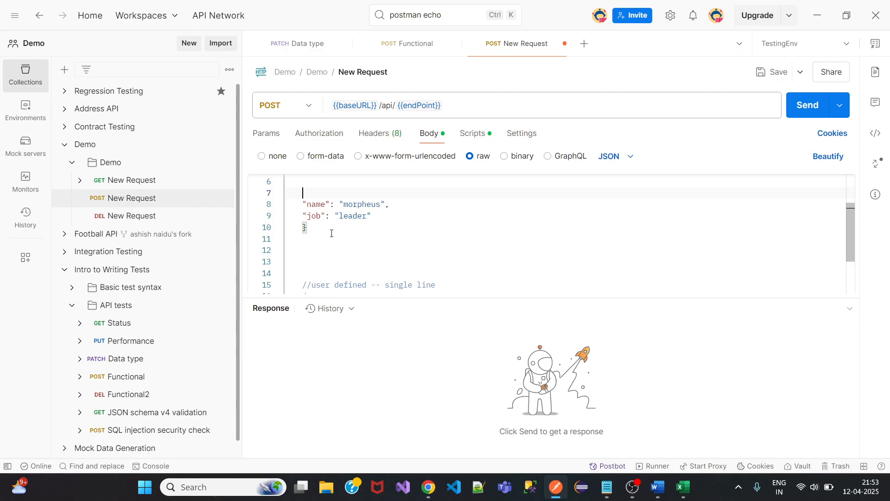
drag(311, 204, 320, 204)
click(355, 204)
drag(339, 204, 383, 205)
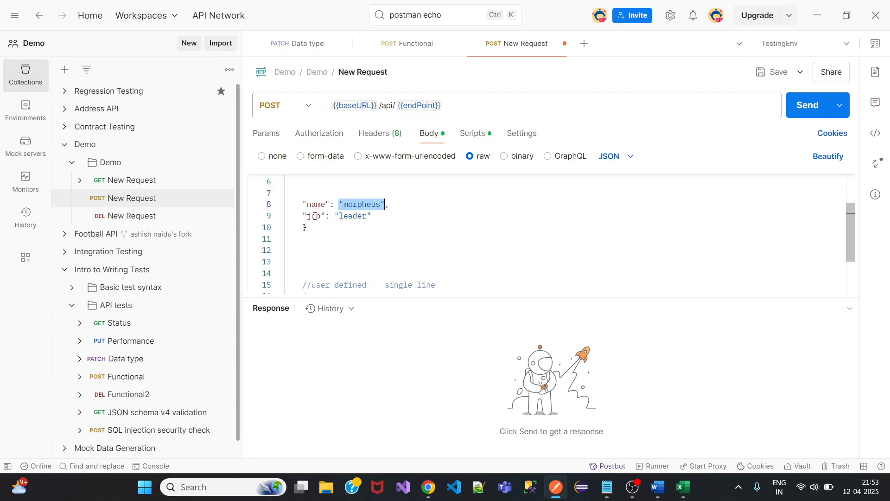
drag(300, 215, 376, 212)
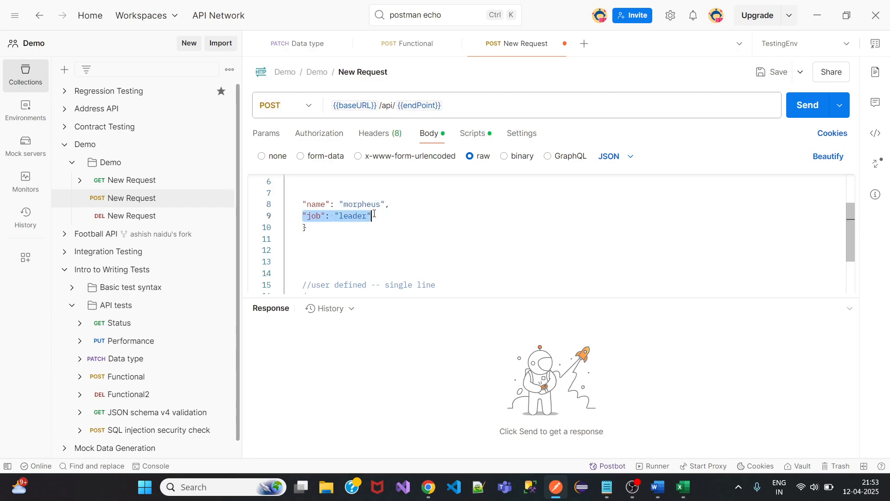
Start a new line after the job field and type age : 32.
click(395, 205)
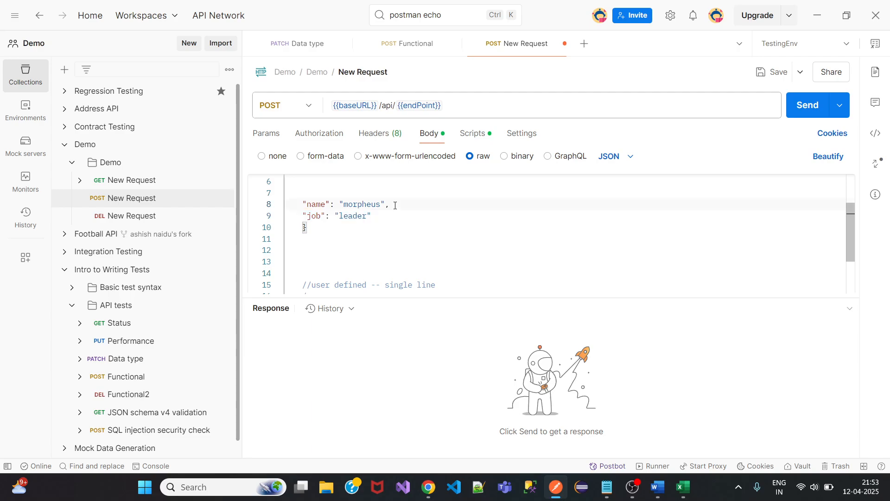
double_click(388, 204)
click(375, 215)
key(Return)
text(age : )
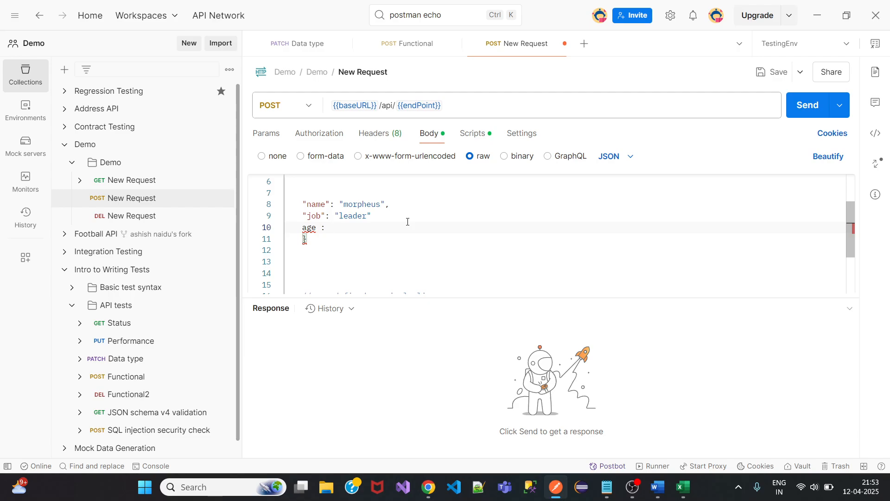
text(32)
Wrap the age key in double quotes and highlight its value 32.
mouse_move(309, 228)
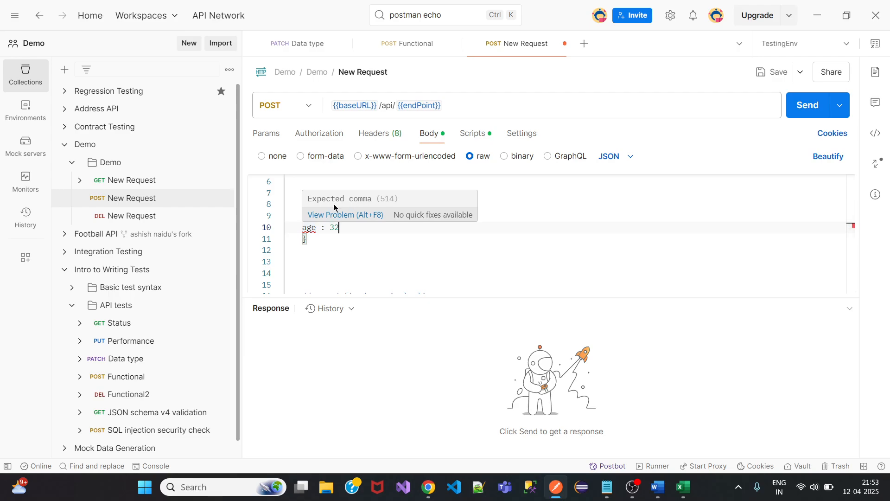
click(385, 219)
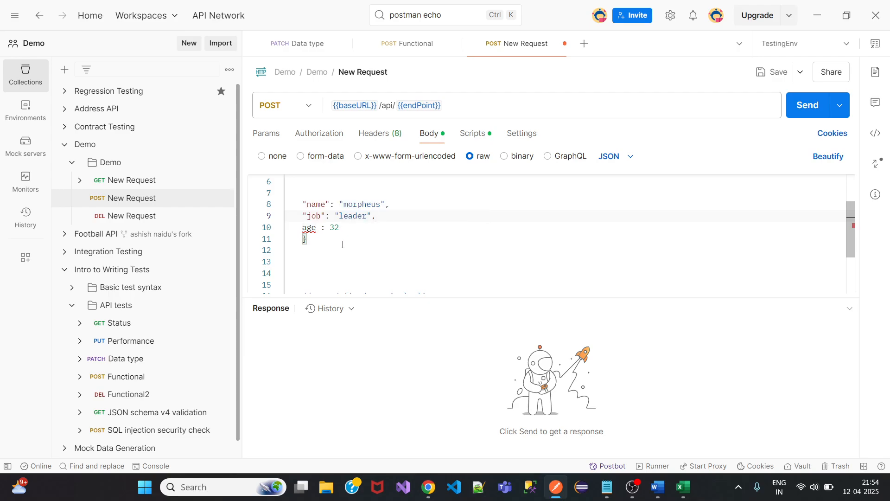
click(301, 228)
text(")
key(Escape)
key(ctrl+Right)
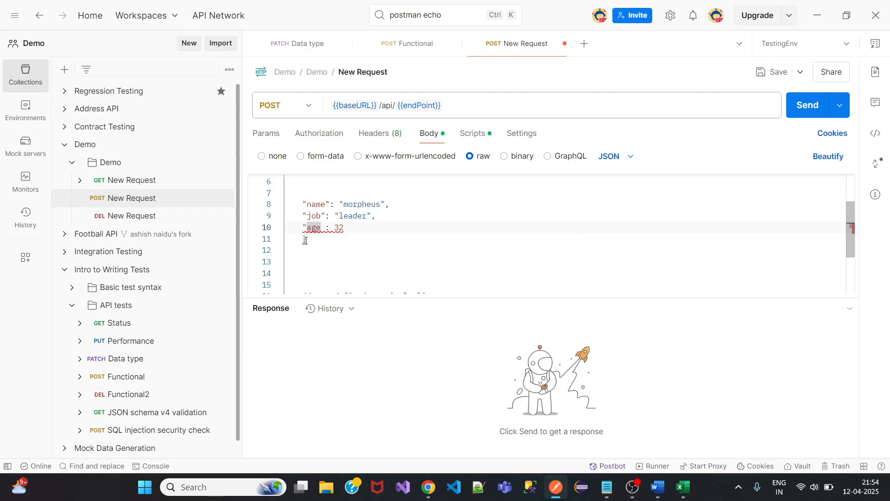
text(")
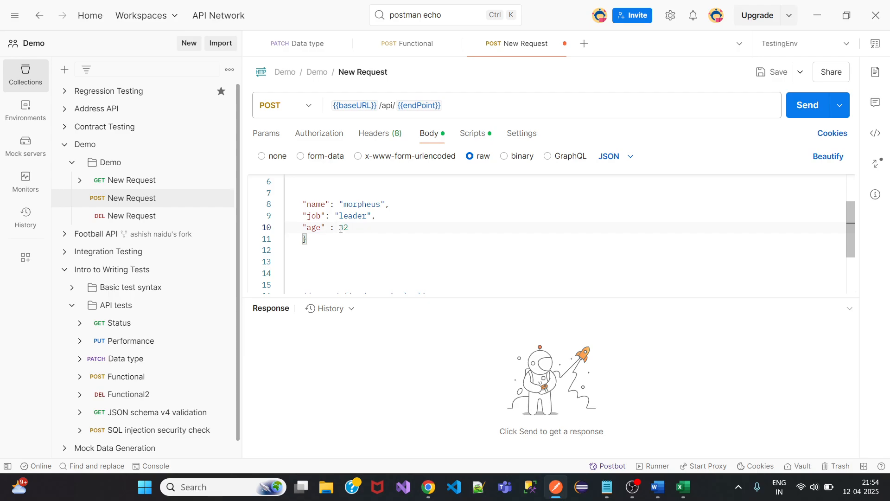
double_click(345, 228)
click(357, 227)
Add a "weight" : 53.98 line and put a comma after 32.
key(Return)
text(")
key(Escape)
text(weight" :)
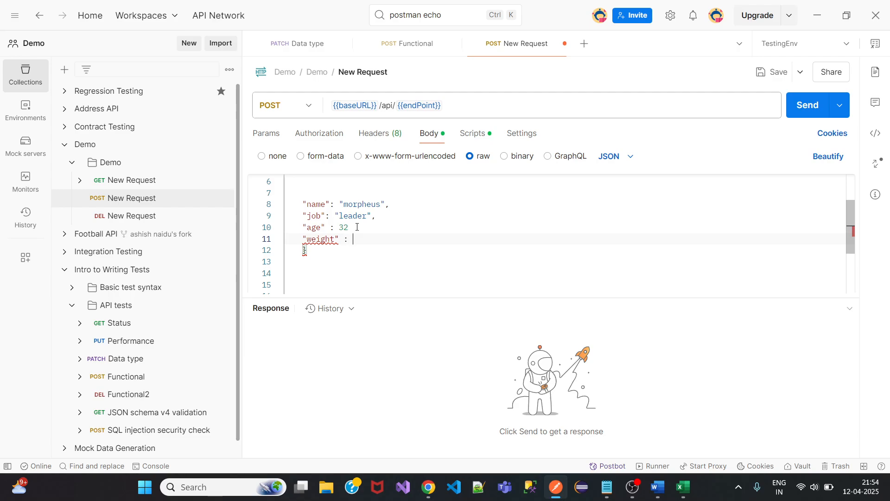
text( 53.98)
click(351, 228)
text(,)
drag(376, 238, 352, 238)
Add "DOB" : "01-01-2011" below weight, fixing the comma after 53.98 and quoting DOB.
click(393, 241)
key(Return)
text(DOB)
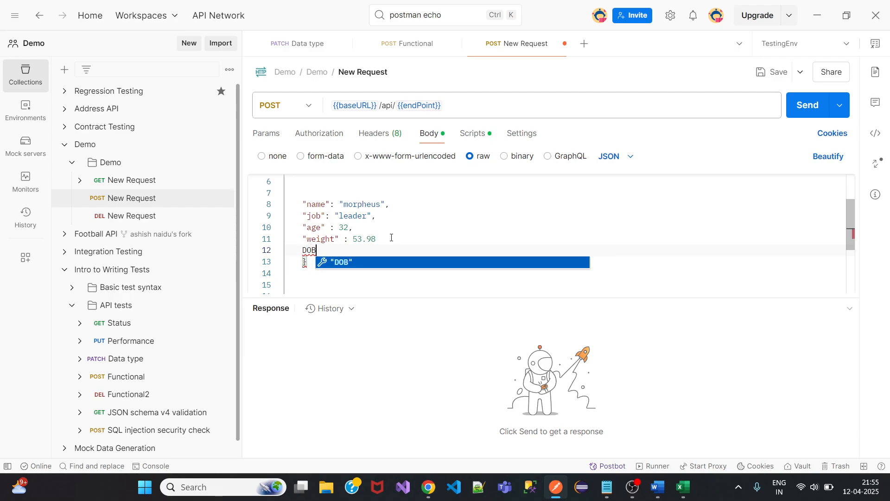
text( : )
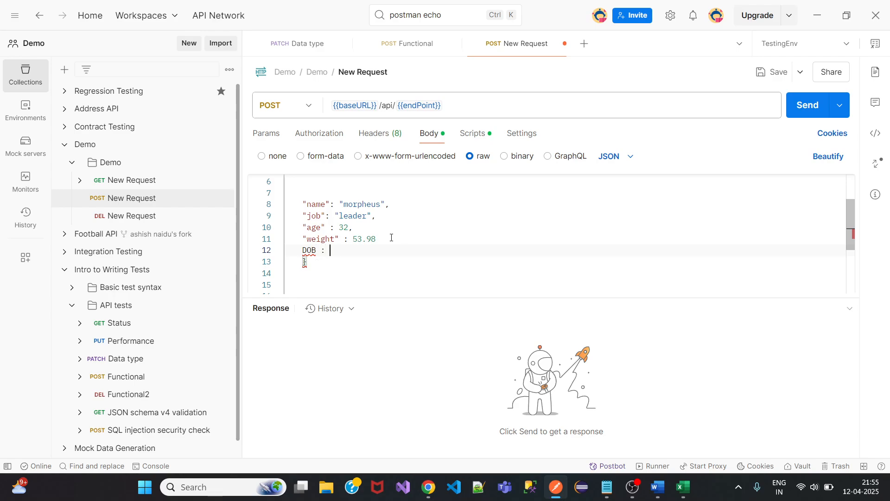
text("")
text(01-01-)
text(2011)
click(385, 239)
text(.)
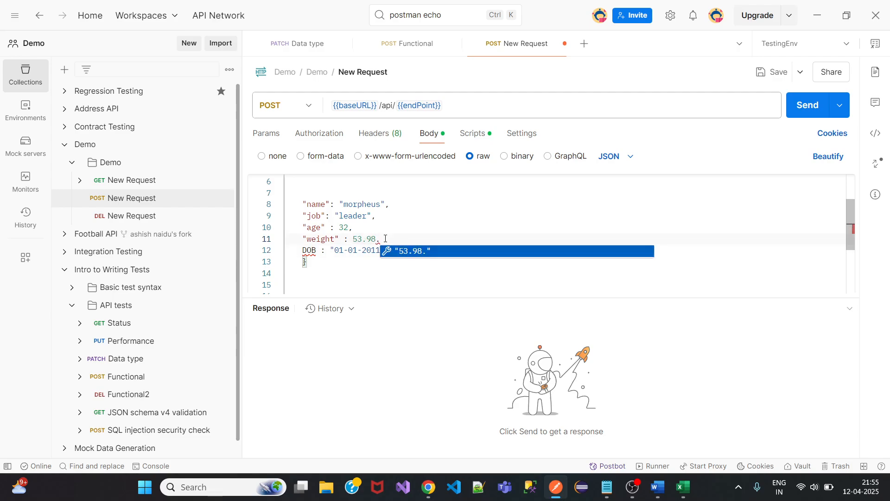
key(BackSpace)
text(,)
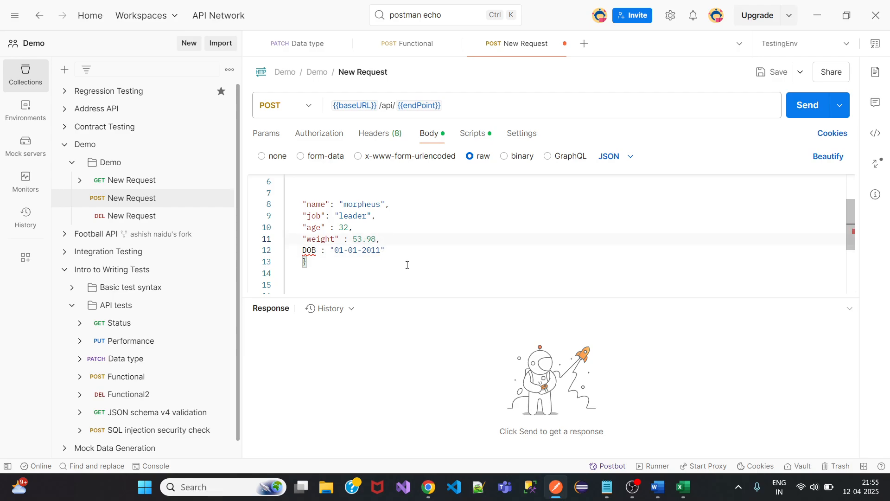
click(319, 251)
text(")
key(Left)
key(Left)
key(Left)
key(Left)
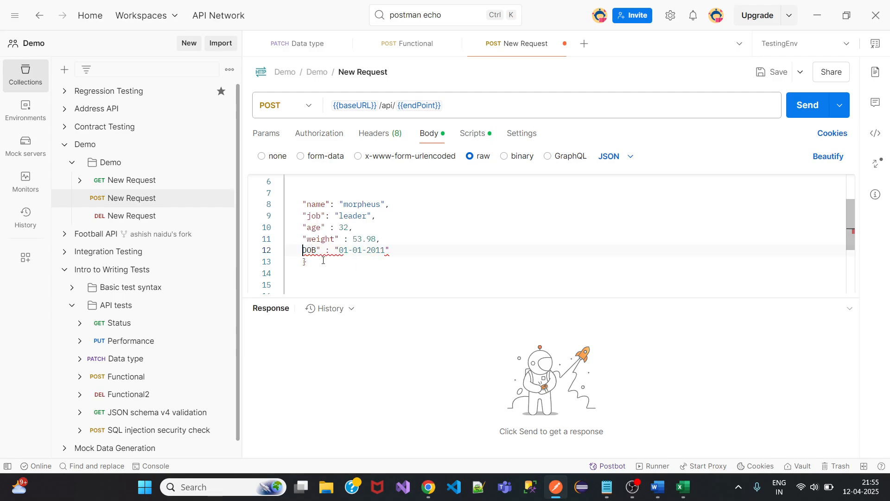
text(")
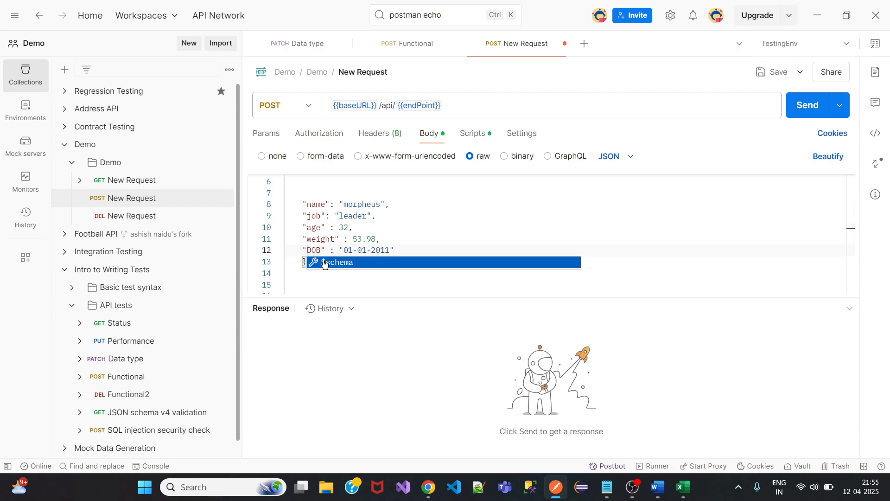
Add the comment line // JSON ===> Java Script Object Notation below DOB.
click(418, 251)
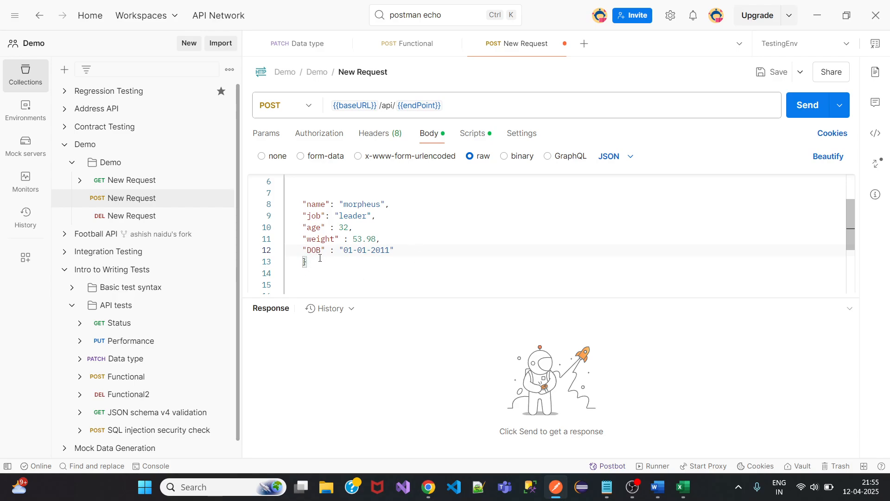
key(Return)
text(// JSON ===> Java Scr)
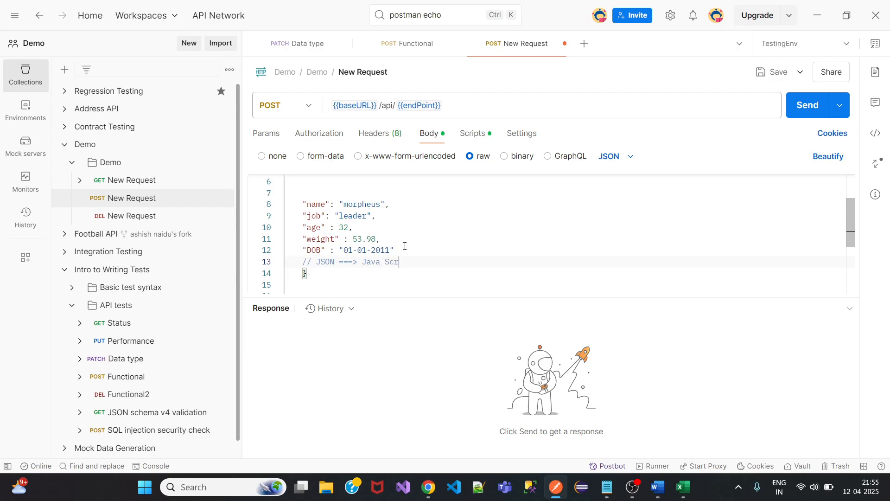
text(ipt Object Notation)
Point out the "name": "morpheus" pair and its comma, then save the POST New Request.
drag(301, 204, 330, 204)
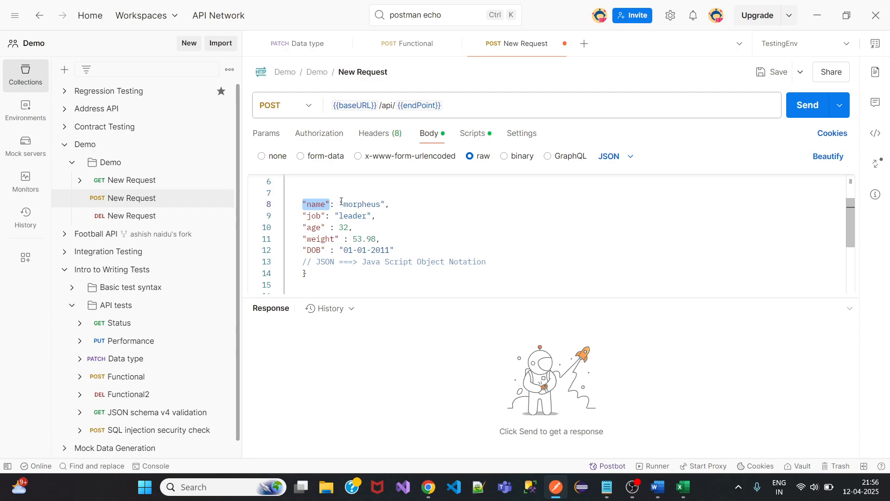
drag(339, 204, 383, 204)
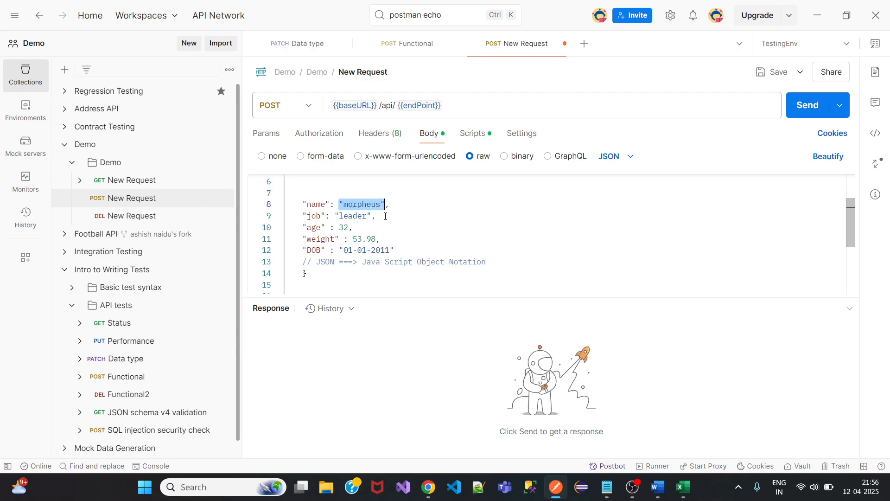
click(391, 205)
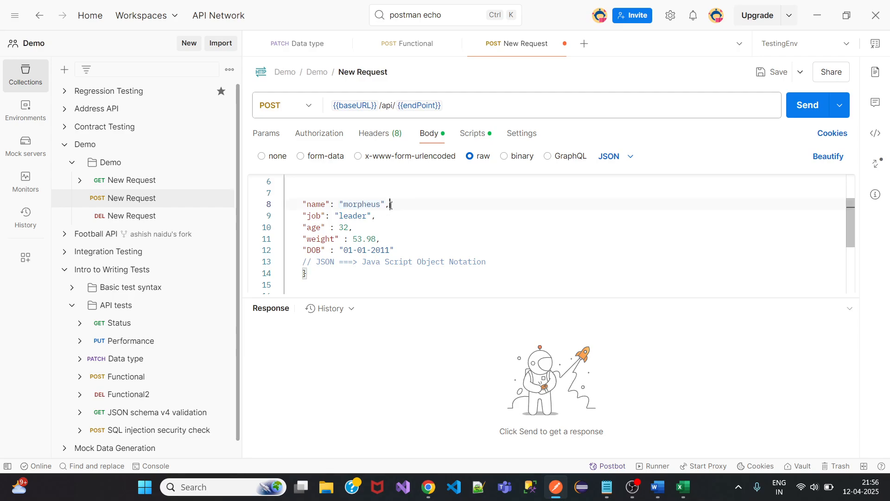
drag(391, 205, 385, 205)
click(403, 249)
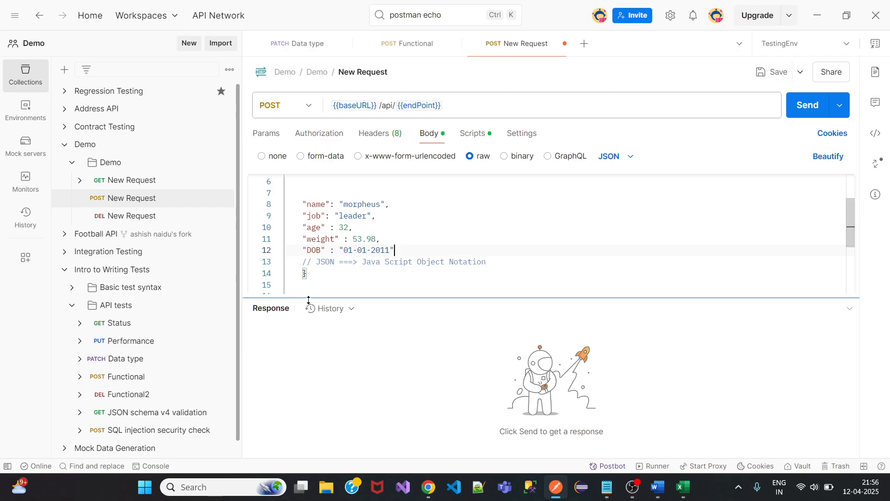
click(772, 72)
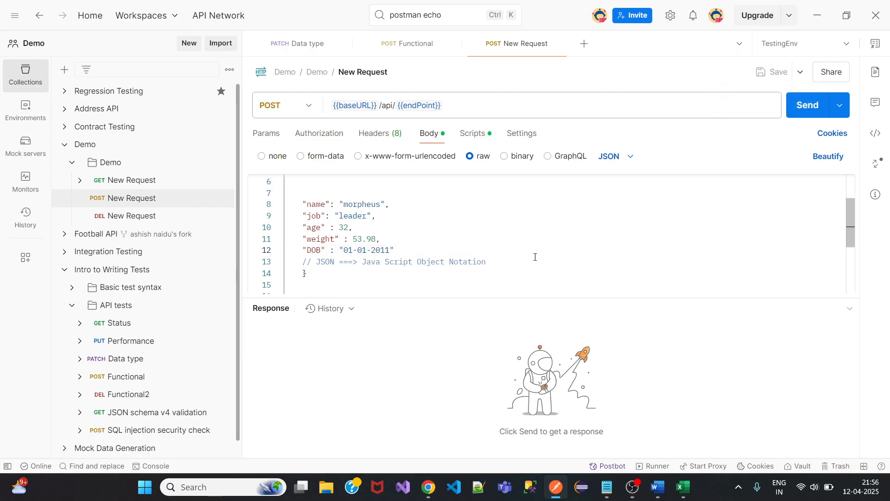
click(303, 204)
Delete the blank lines above the "name" field.
click(307, 195)
key(BackSpace)
key(BackSpace)
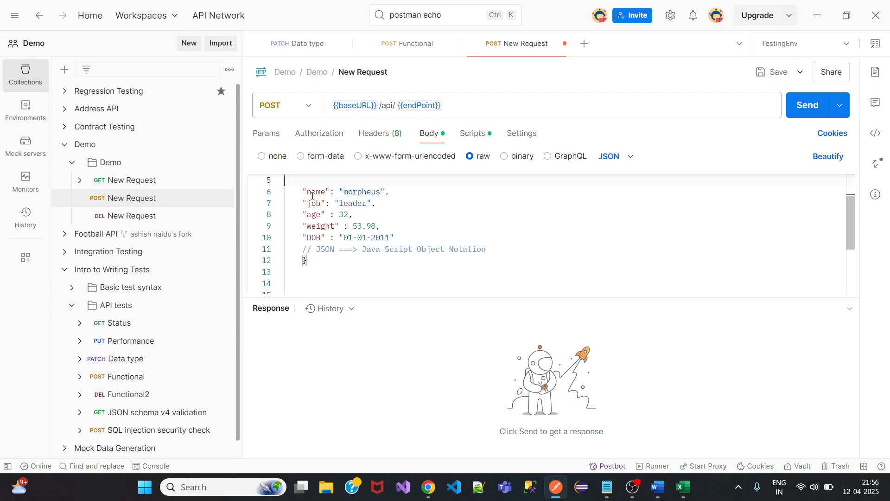
scroll(846, 226, up, 2)
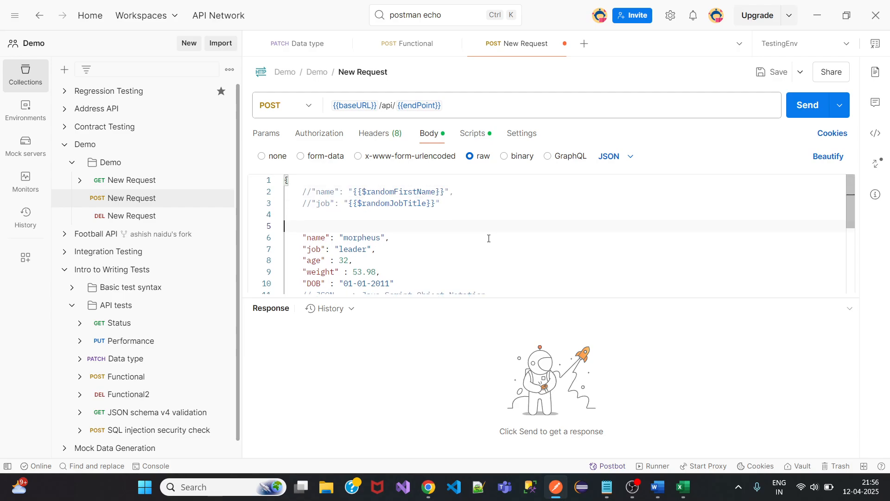
key(Down)
click(322, 226)
key(BackSpace)
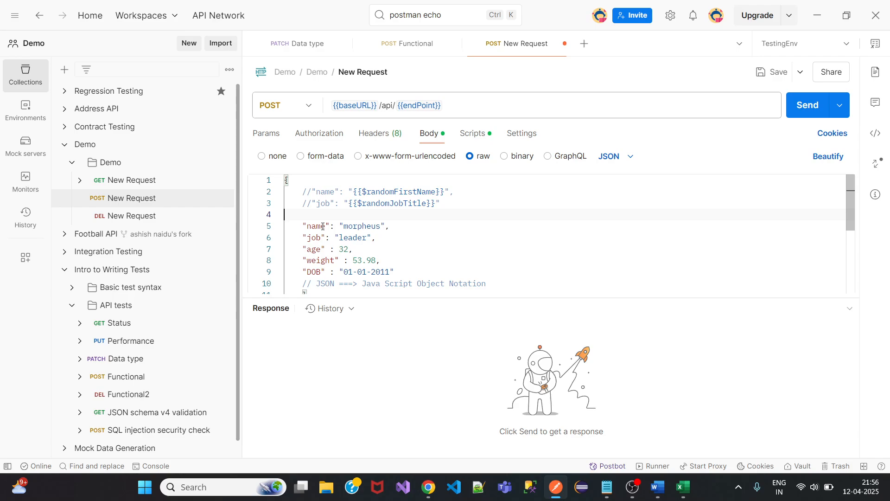
key(BackSpace)
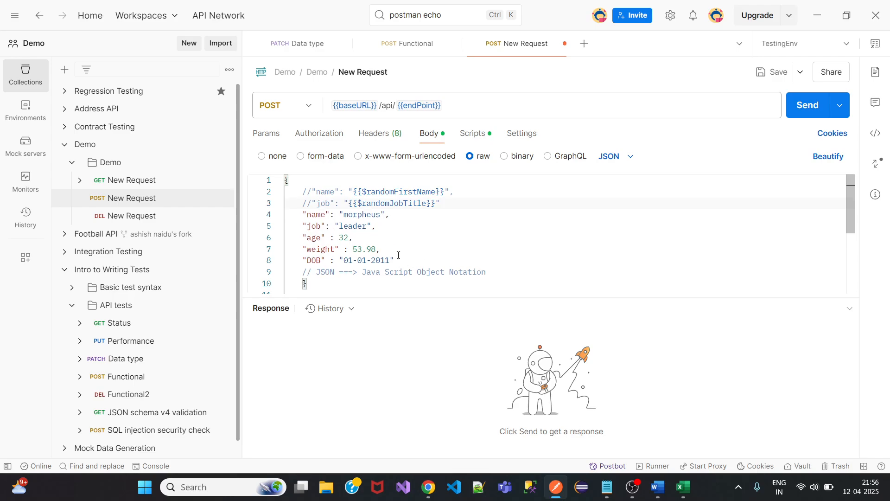
click(400, 255)
key(Return)
text(")
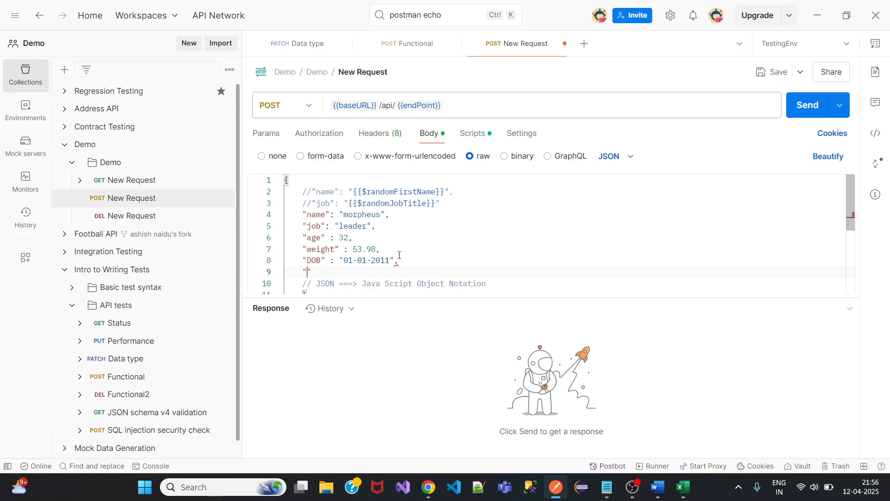
text(ID" : 8734268384628462846236428368)
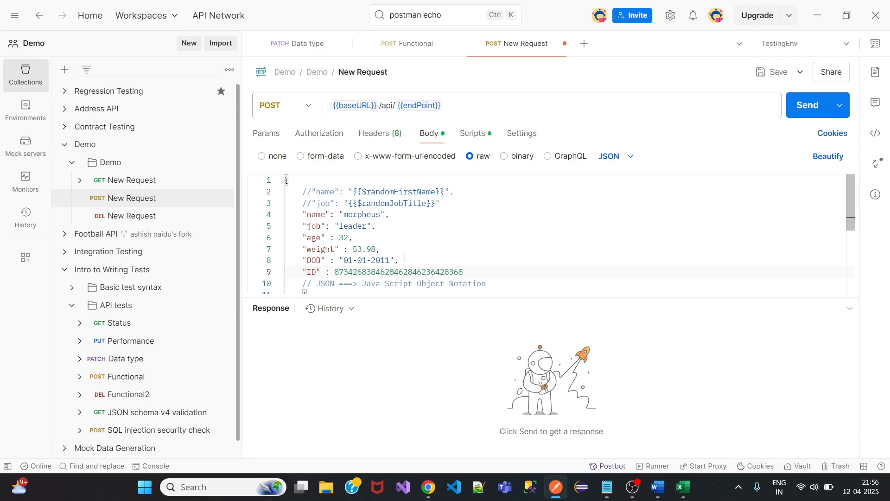
key(BackSpace)
key(BackSpace)
key(BackSpace)
key(BackSpace)
key(BackSpace)
key(BackSpace)
key(BackSpace)
key(BackSpace)
key(BackSpace)
key(BackSpace)
key(BackSpace)
key(BackSpace)
key(BackSpace)
key(BackSpace)
key(BackSpace)
key(BackSpace)
key(BackSpace)
key(BackSpace)
key(BackSpace)
key(BackSpace)
key(BackSpace)
key(BackSpace)
key(BackSpace)
key(BackSpace)
key(BackSpace)
key(BackSpace)
key(BackSpace)
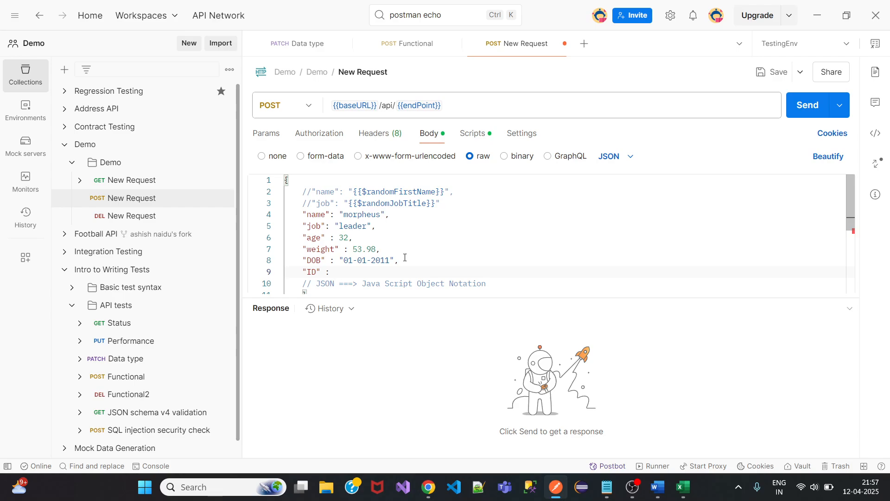
text(01-01-2011)
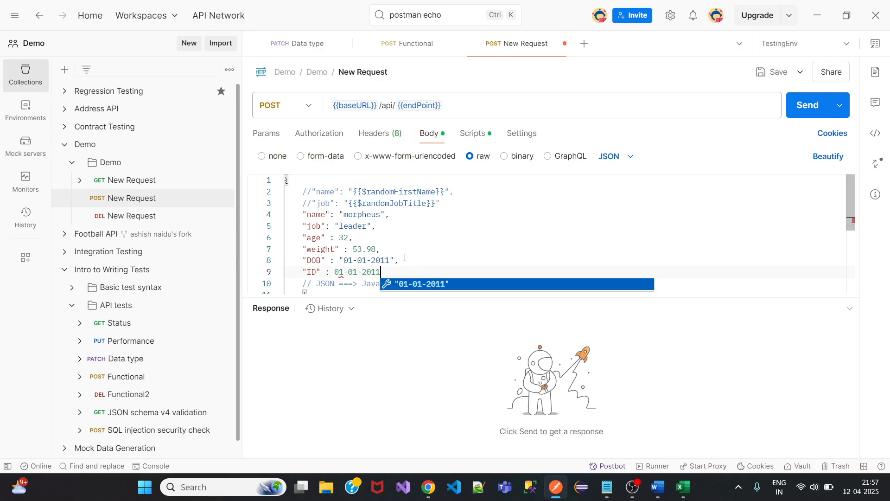
text(-)
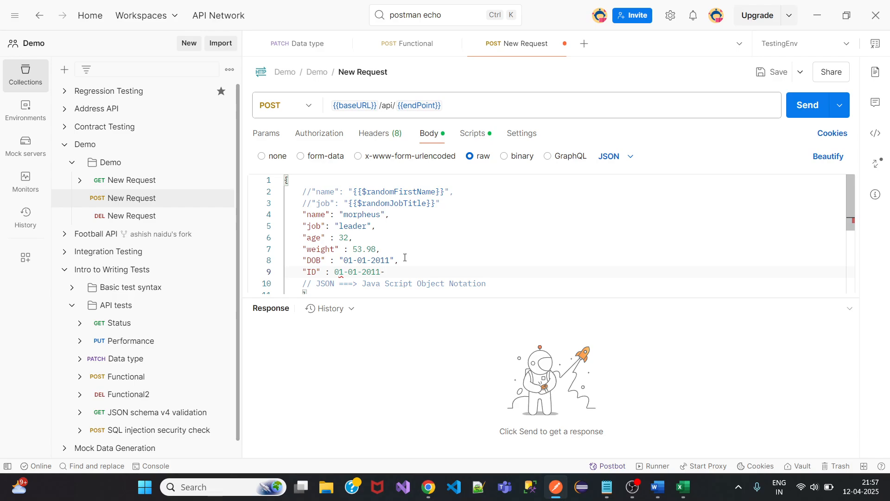
text(6876)
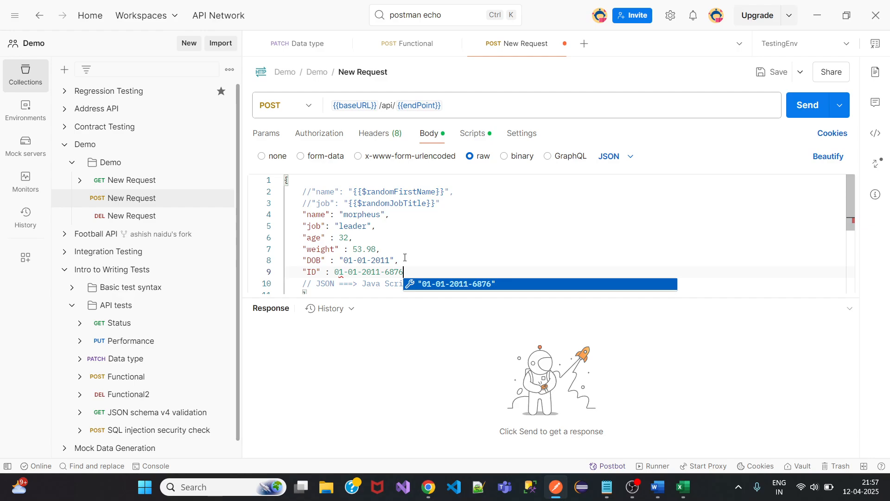
text(")
key(Left)
key(Left)
key(Left)
key(Left)
key(Left)
key(Left)
key(Left)
key(Left)
key(Left)
key(Left)
key(Left)
key(Left)
key(Left)
key(Left)
text(")
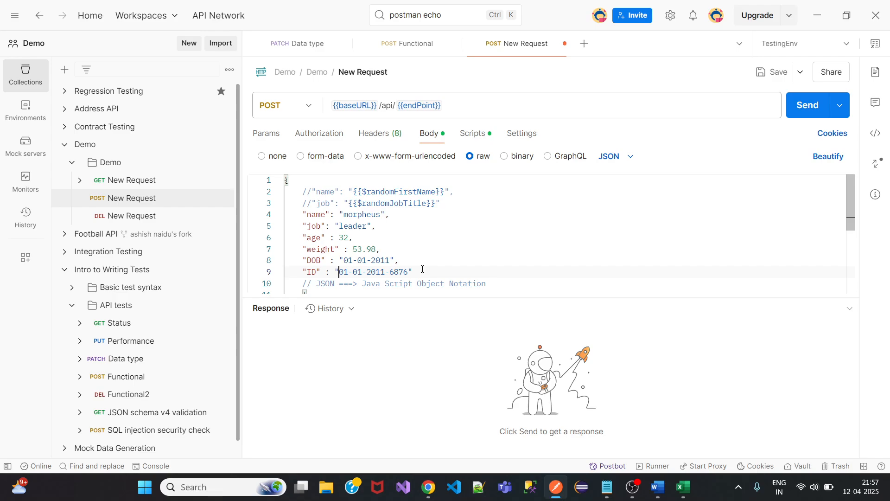
double_click(354, 261)
Replace the first hyphen in the DOB value with a slash and add a line below the comment.
key(BackSpace)
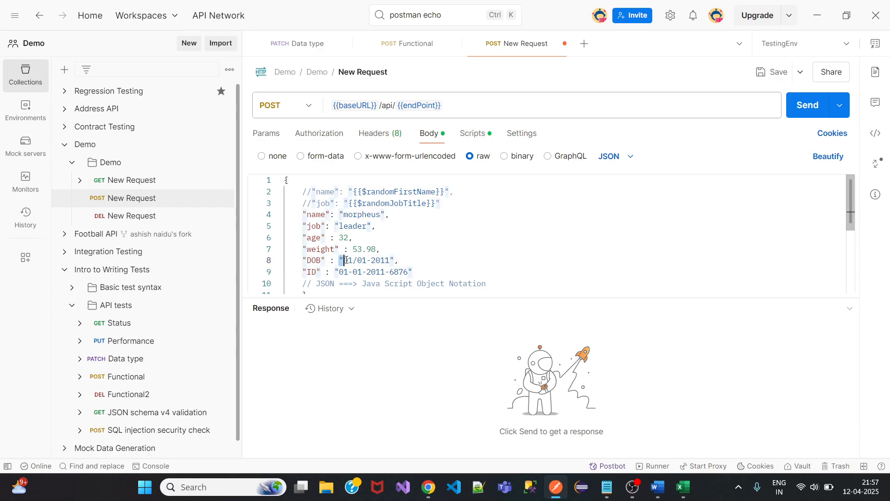
drag(339, 260, 395, 260)
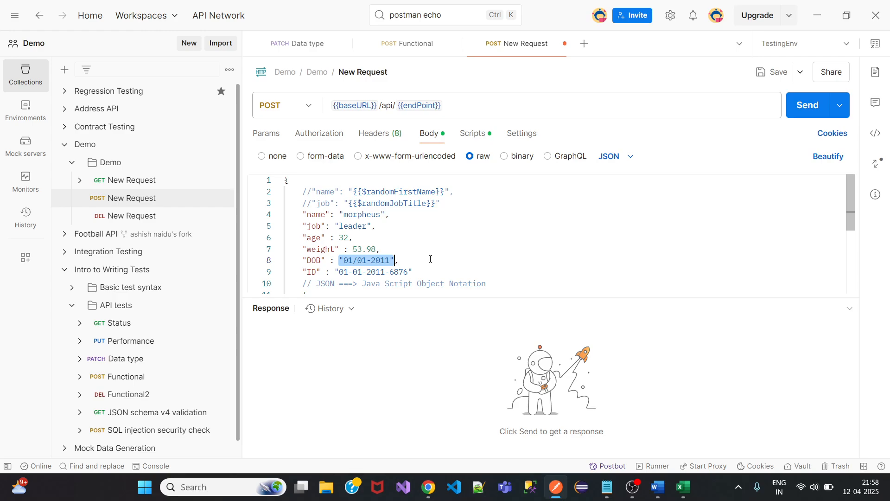
click(501, 284)
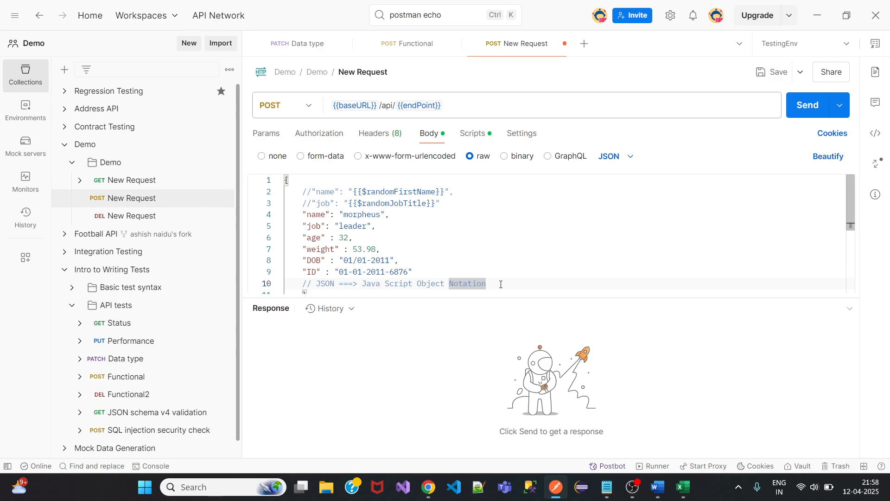
key(Return)
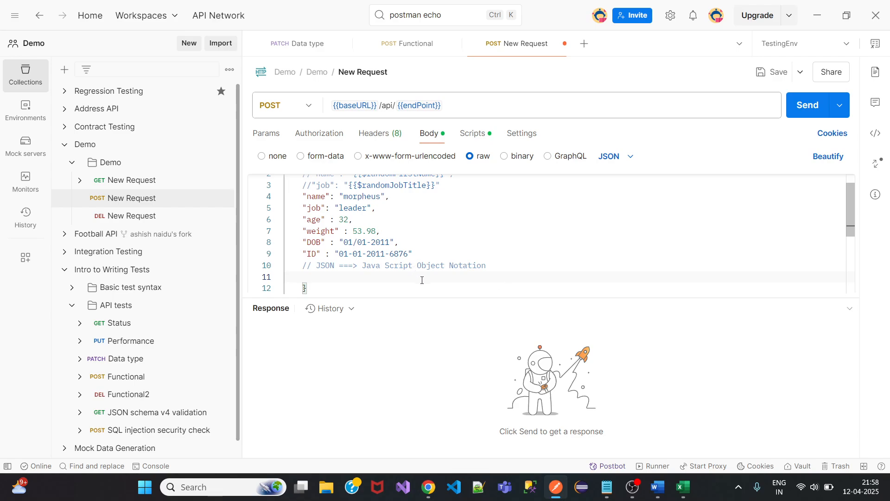
Add a "DOB1" : 01.01.2011 line below the comment.
text("DOB")
key(Left)
text(1" : 01.01.2011)
Type notes 'number = 2,- 2,99', 'decimal number = 2.2,2.3' and '2-5 2/7' on new lines.
key(Return)
key(Return)
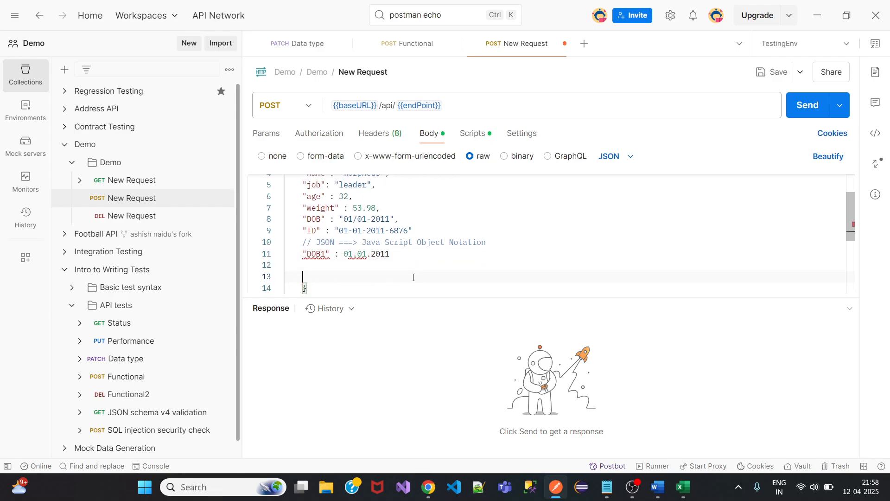
text(num)
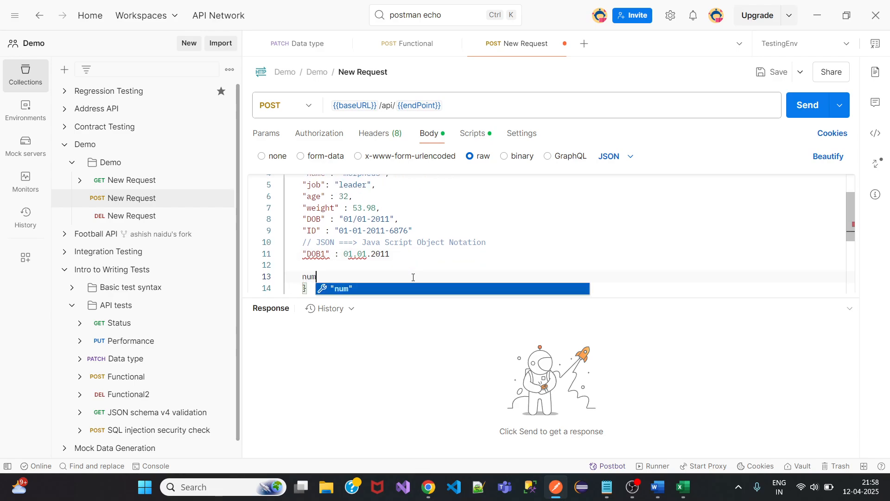
text(ber = )
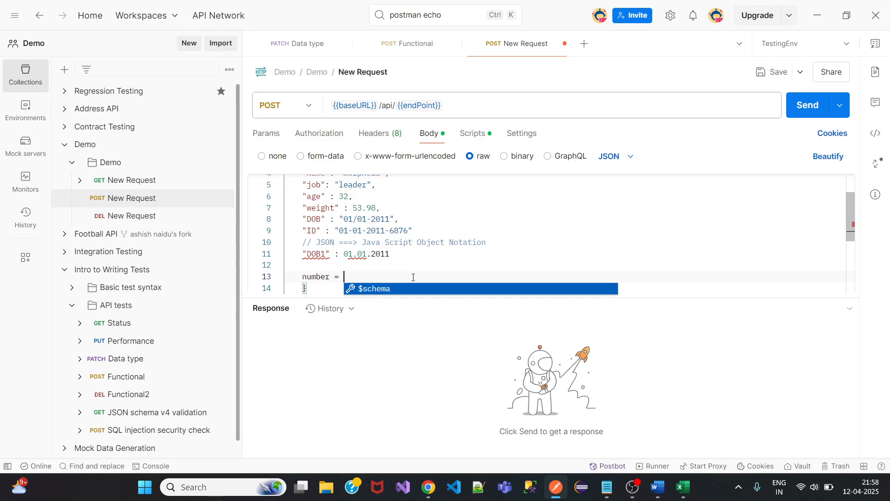
text(2)
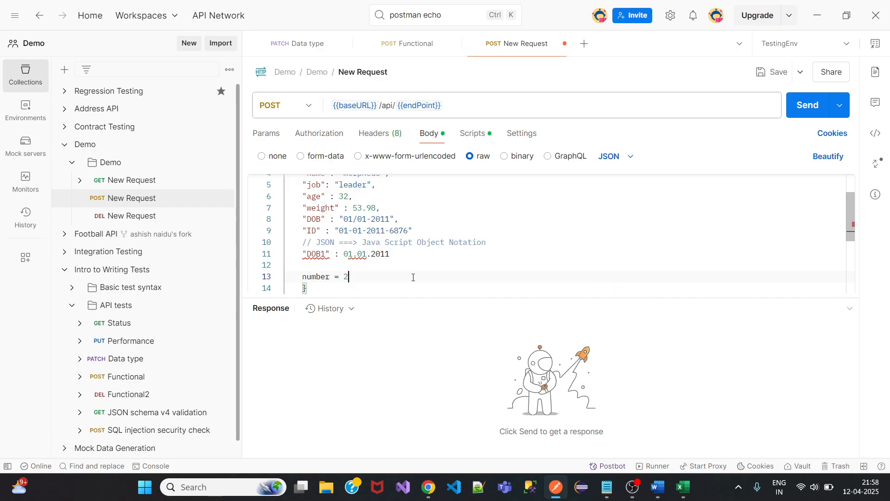
text(,- 2,99)
key(Return)
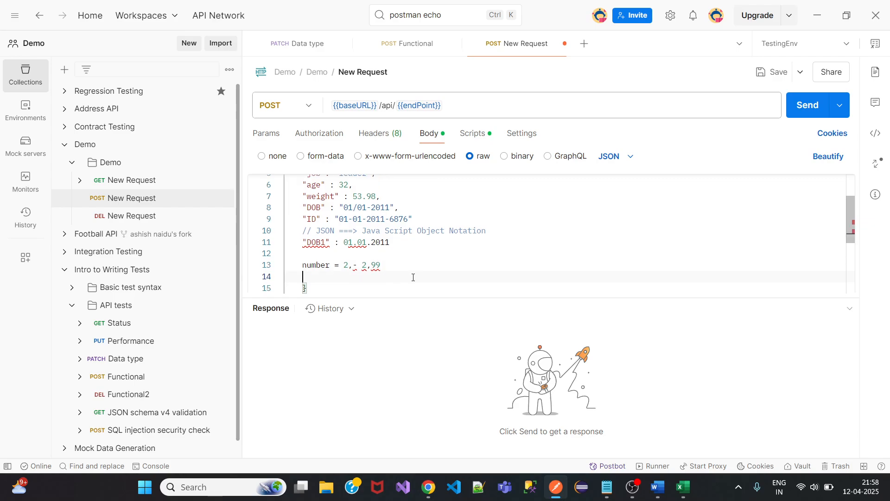
text(decimal )
text(nu)
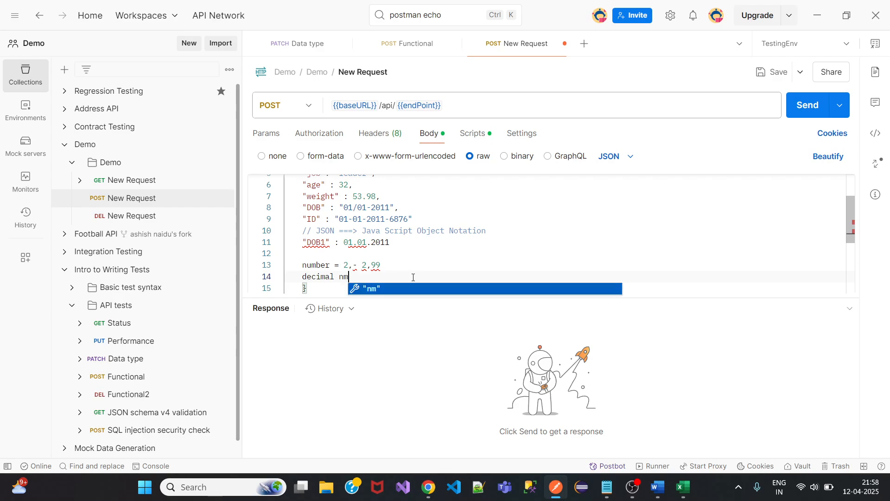
text(mber = )
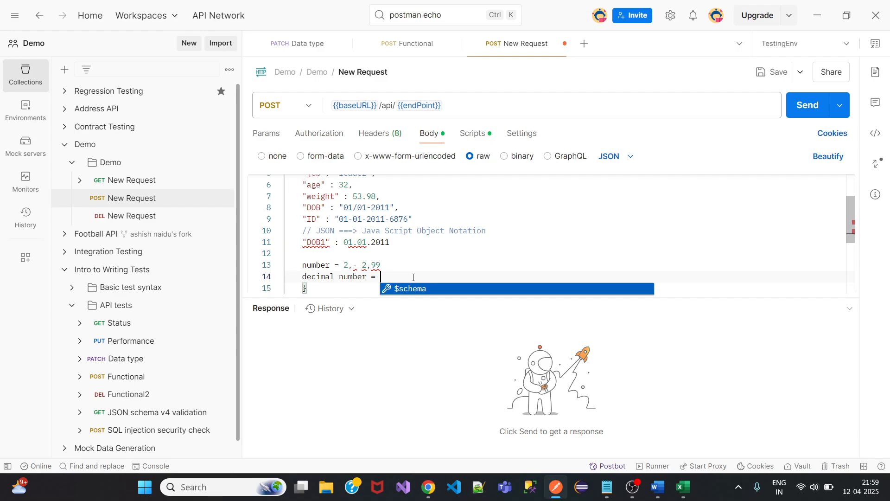
text(2.2)
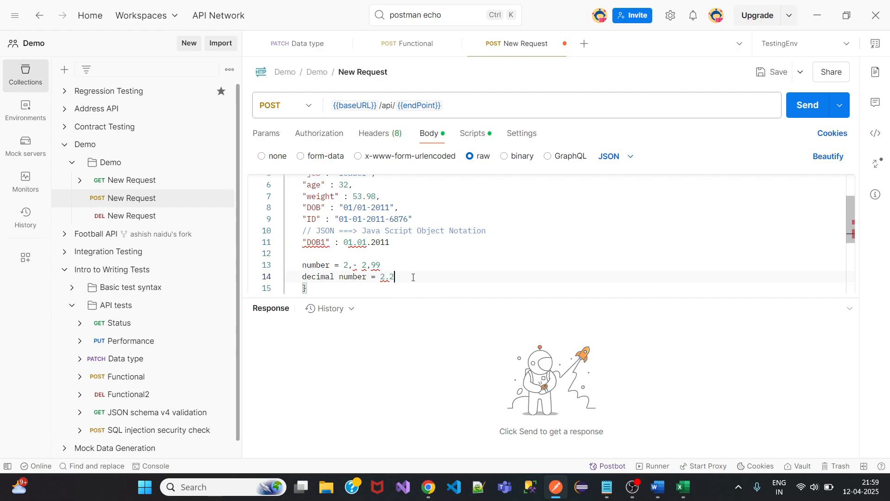
text(,2.3)
key(Return)
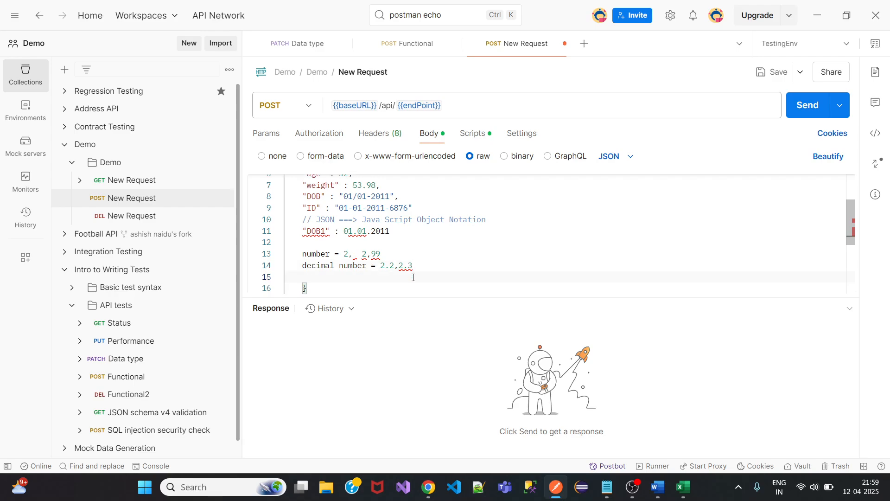
text(2-)
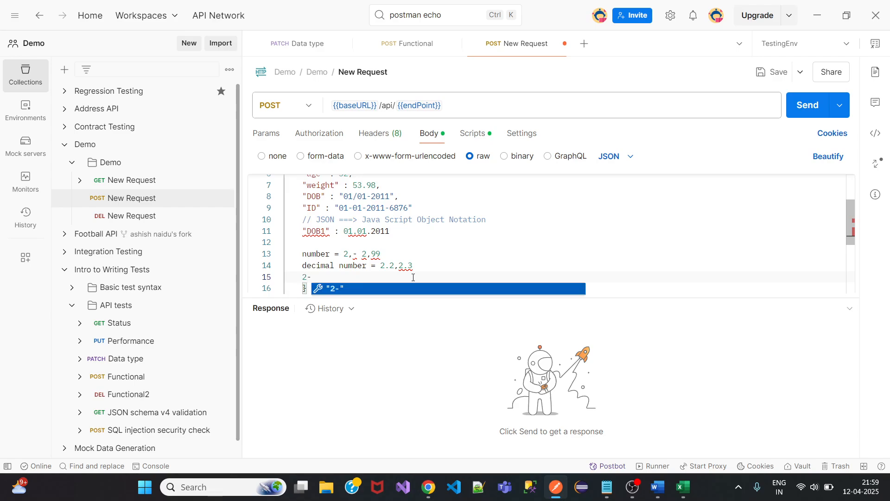
text(5 2)
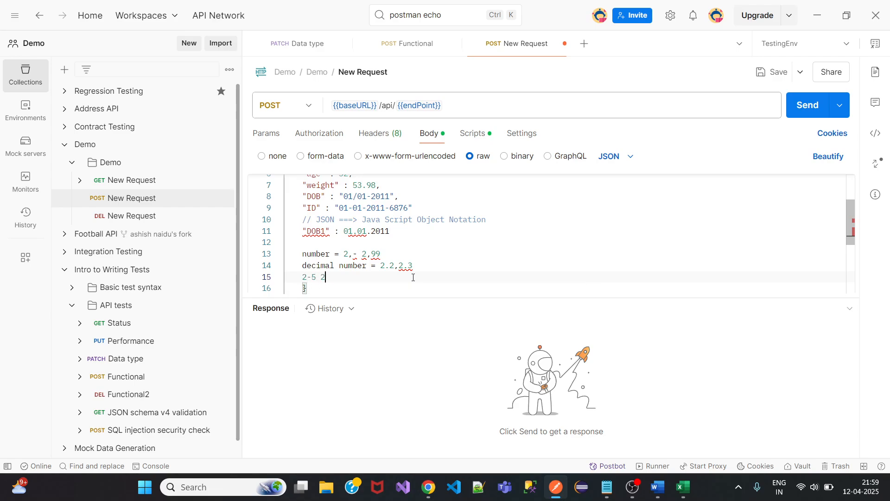
text(/7)
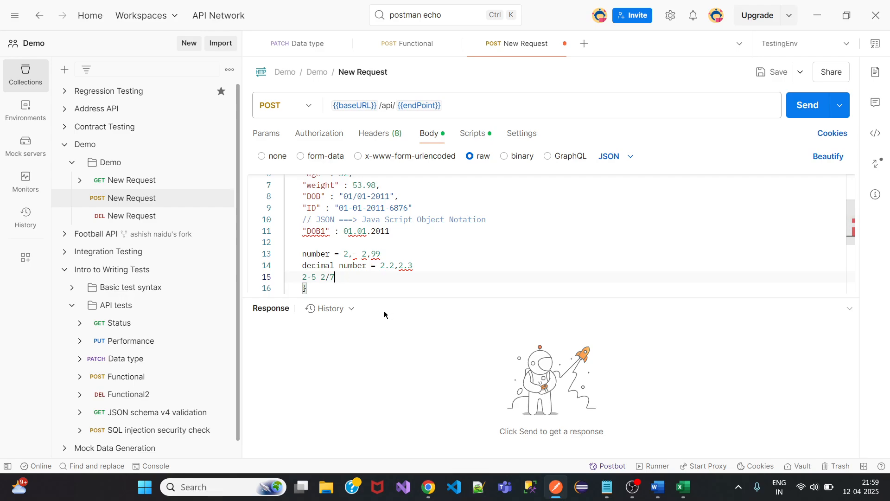
Wrap the DOB1 value 01.01.2011 in double quotes.
double_click(344, 231)
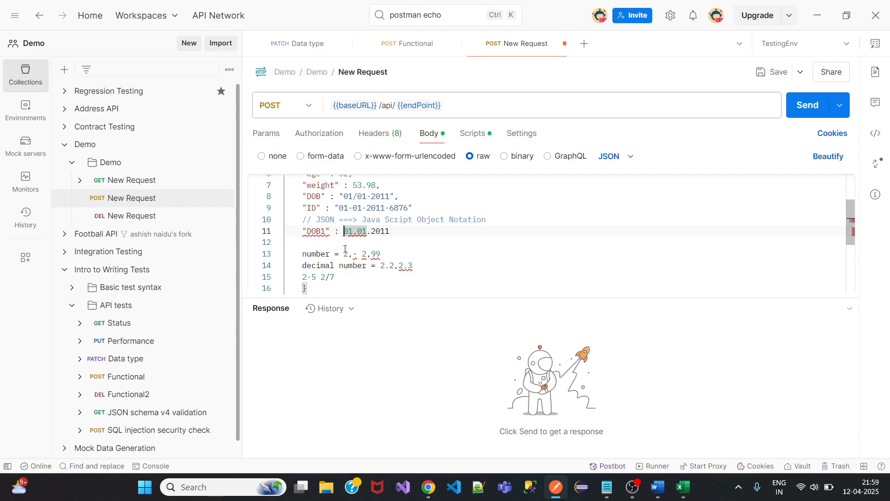
text(")
key(Right)
key(Right)
key(Right)
key(Right)
key(Right)
key(Right)
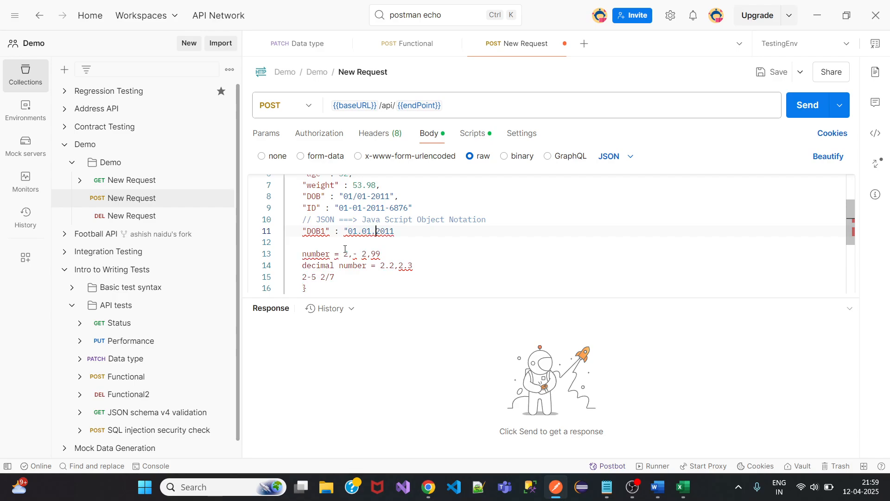
text(")
Delete the three stray number lines and add a comma after the ID value.
drag(335, 276, 282, 254)
key(BackSpace)
key(BackSpace)
key(BackSpace)
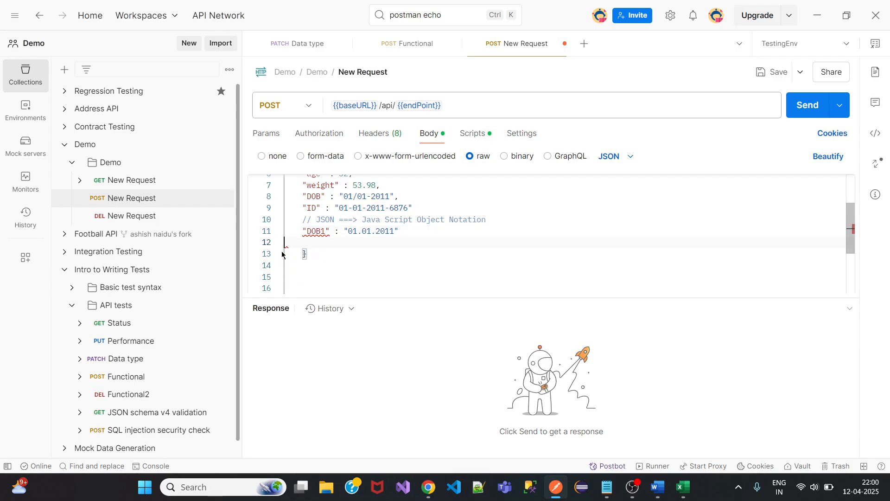
click(414, 208)
text(,)
Rename the DOB1 key to DOB.
click(412, 233)
double_click(325, 231)
text(DOB)
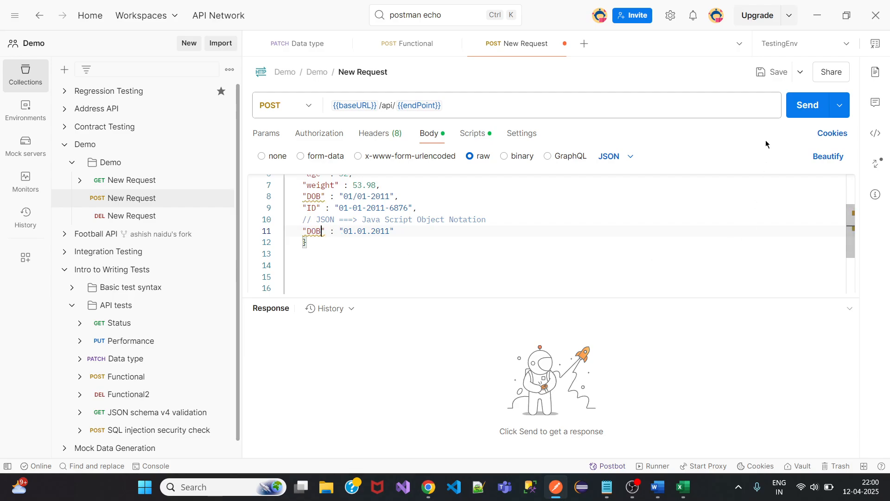
Save and send the POST request to dummyjson.com/users/add, then scroll through the response.
click(772, 72)
click(809, 108)
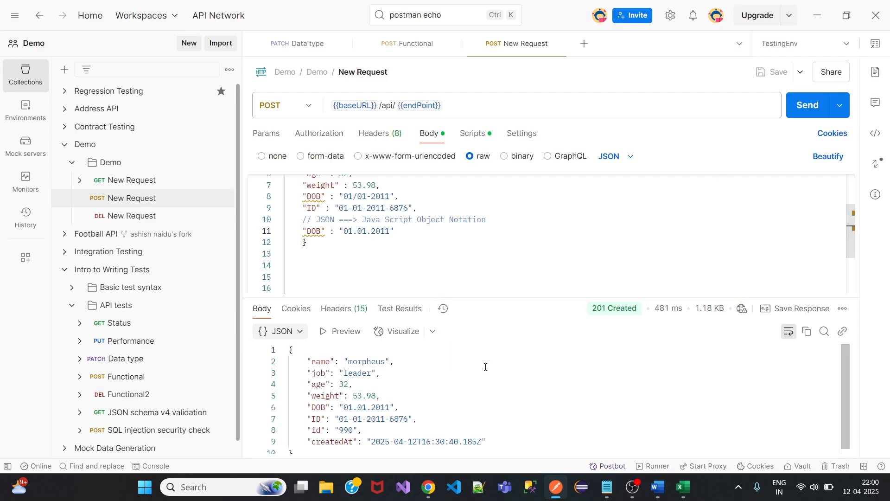
scroll(485, 367, down, 1)
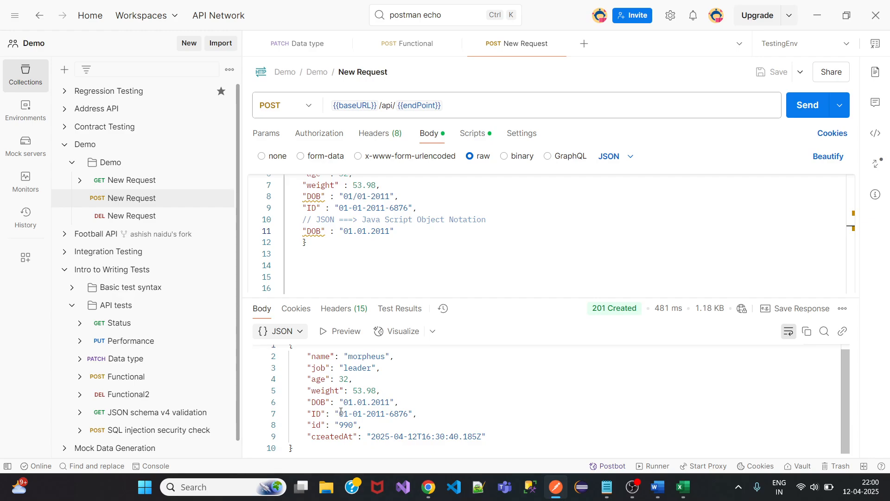
scroll(341, 411, up, 1)
scroll(334, 414, down, 1)
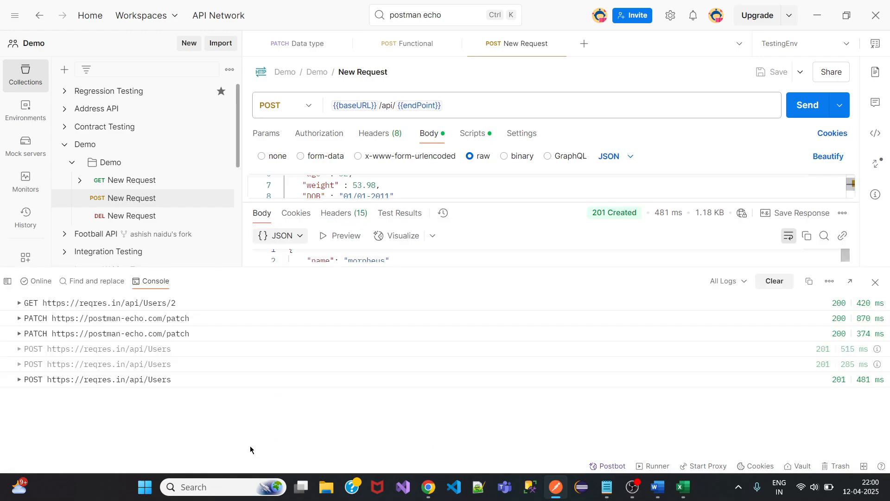
Inspect the latest POST entry in the Postman Console, then close the Console.
key(ctrl+alt+c)
click(18, 379)
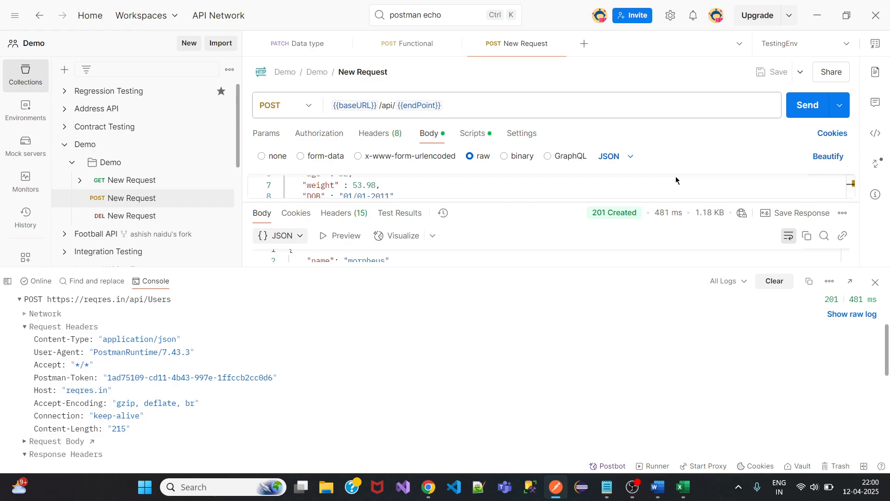
click(876, 281)
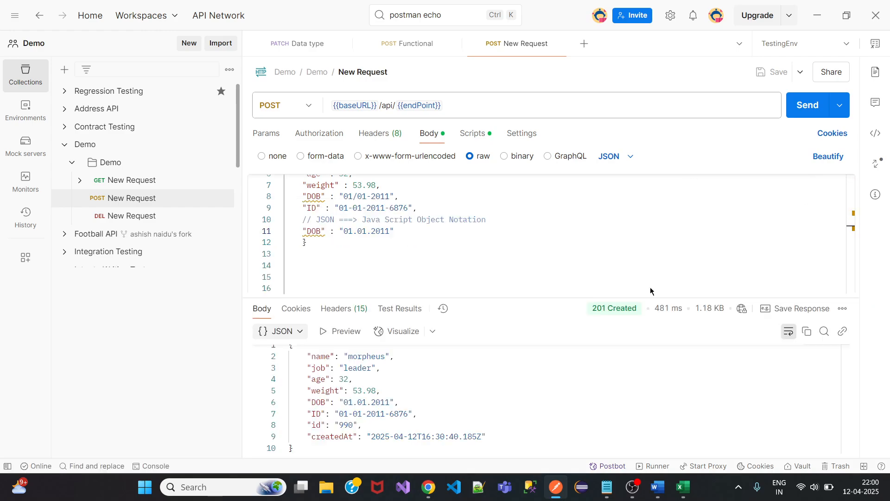
Change the second DOB on line 11 from 01.01.2011 to 02.02.2022.
click(389, 231)
key(BackSpace)
key(BackSpace)
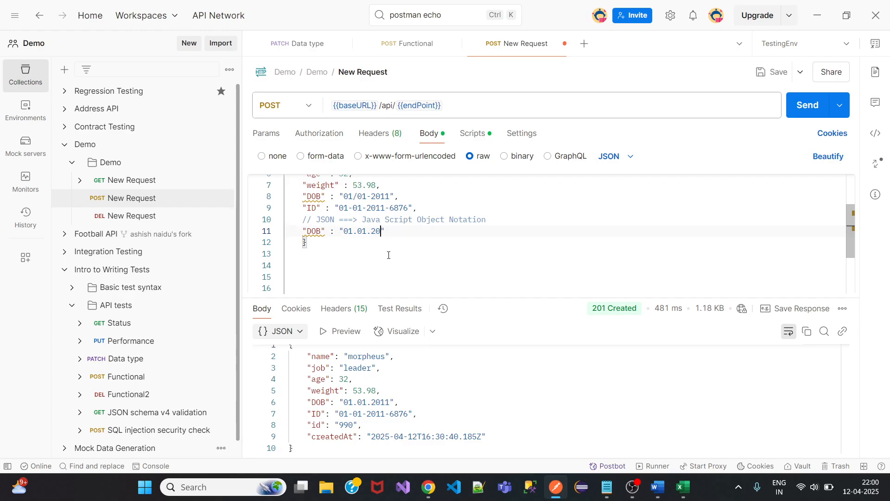
text(22)
key(Left)
key(Left)
key(BackSpace)
text(2)
key(Left)
key(Left)
key(Left)
key(BackSpace)
text(2)
Save and resend, checking that the response returns DOB 02.02.2022 against the body's two DOB lines.
click(772, 72)
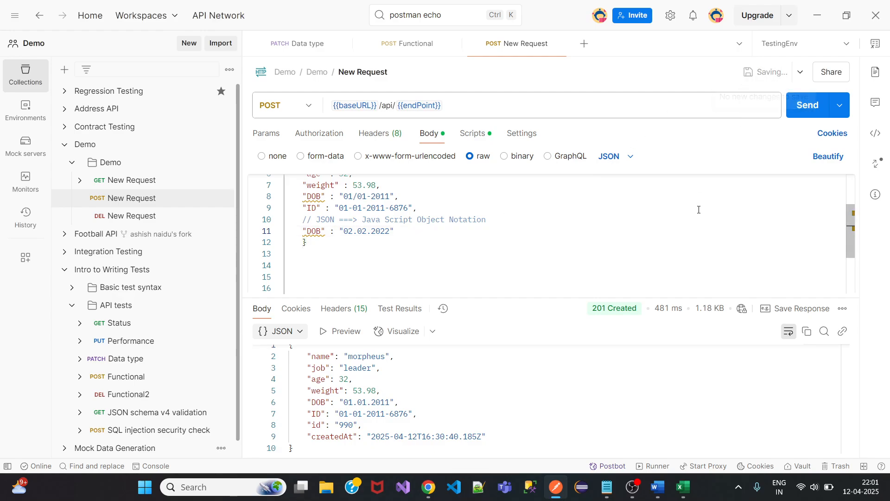
click(813, 112)
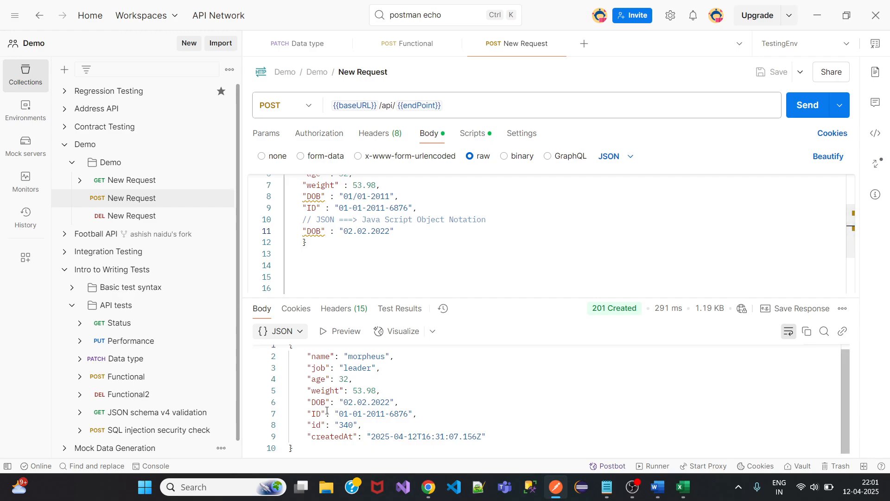
drag(344, 402, 394, 398)
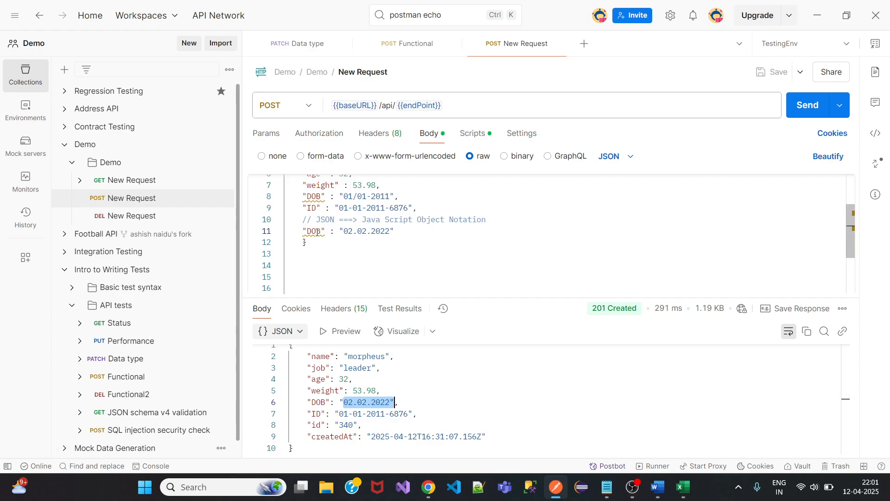
mouse_move(315, 234)
drag(302, 193, 394, 197)
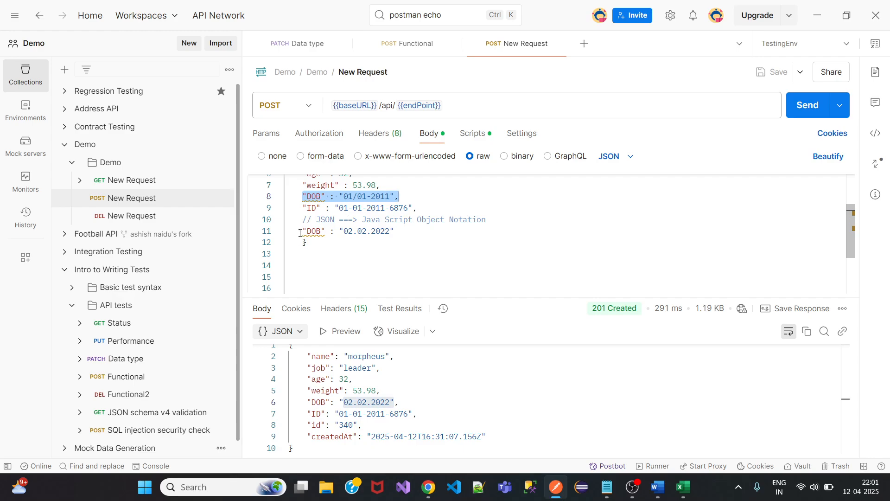
drag(298, 232, 394, 232)
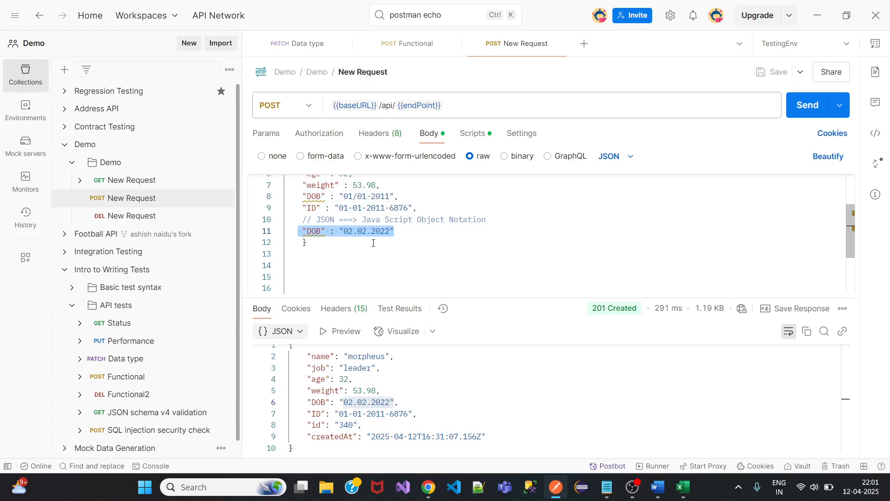
scroll(598, 262, up, 2)
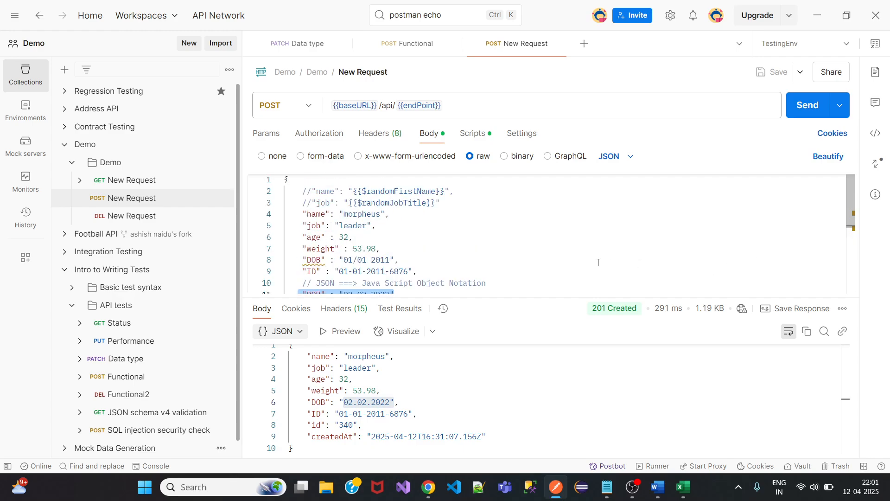
scroll(448, 256, down, 2)
mouse_move(317, 232)
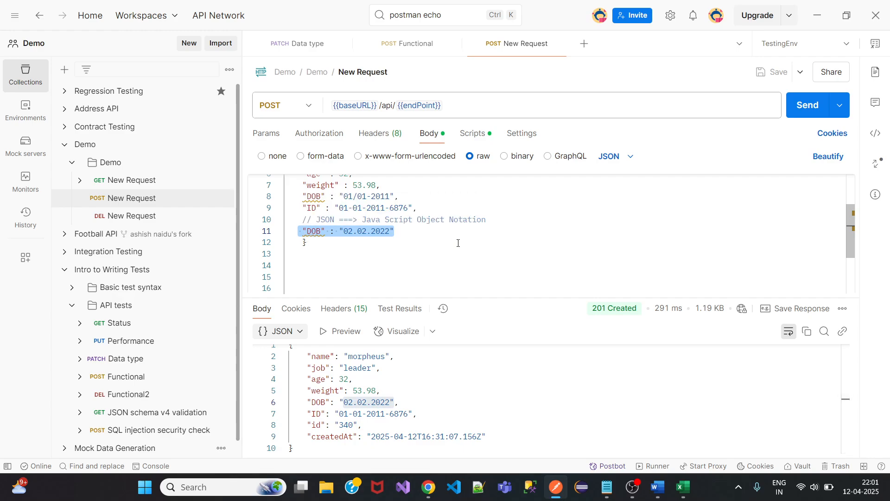
Duplicate the line 11 DOB entry as a new line 12.
triple_click(401, 231)
key(ctrl+c)
click(419, 234)
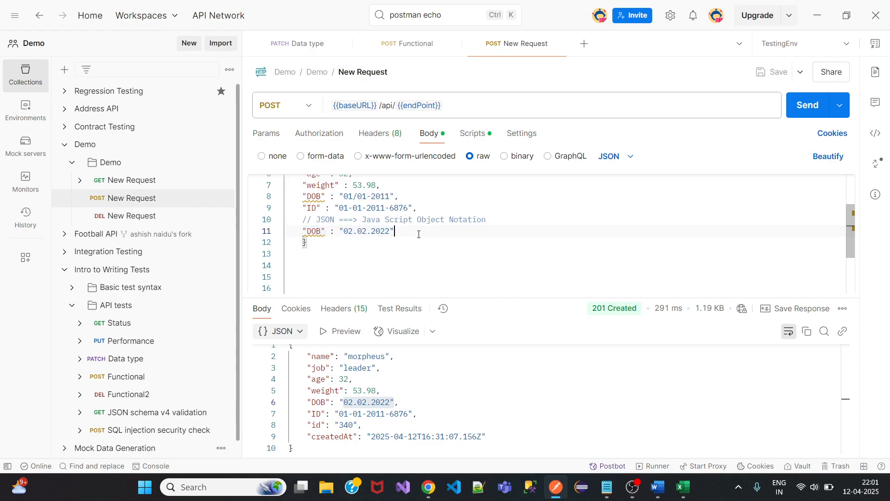
key(Return)
key(ctrl+v)
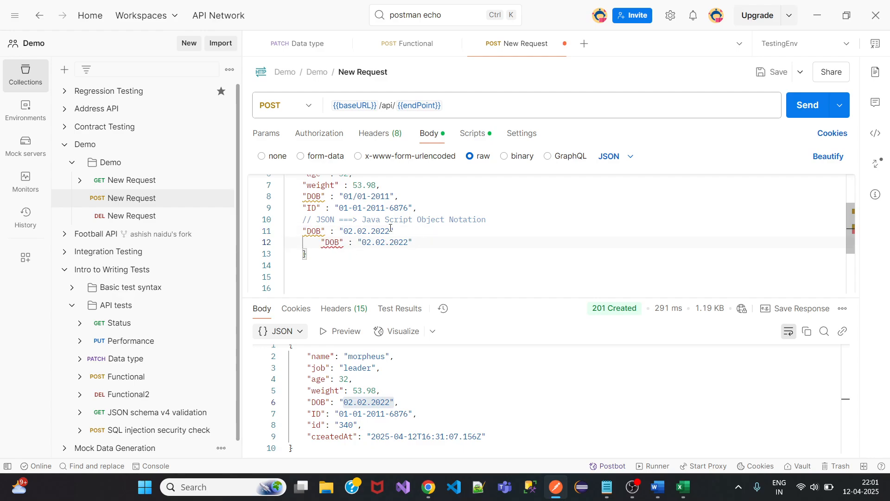
Change the duplicated DOB on line 12 to 03.03.2033.
click(404, 228)
click(371, 242)
key(BackSpace)
text(3)
drag(385, 242, 389, 270)
key(Left)
key(BackSpace)
text(3)
key(BackSpace)
key(BackSpace)
text(33)
Save and resend, highlighting the returned DOB 03.03.2033 in the response.
click(772, 72)
click(808, 104)
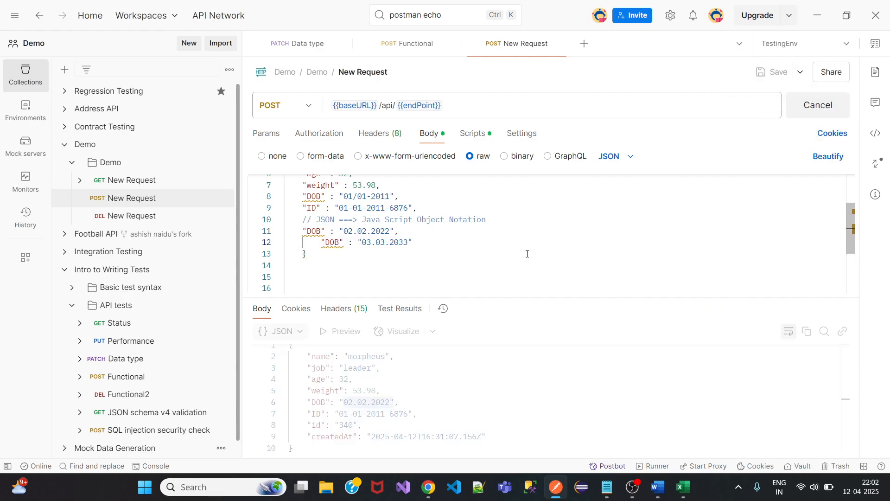
drag(307, 402, 422, 397)
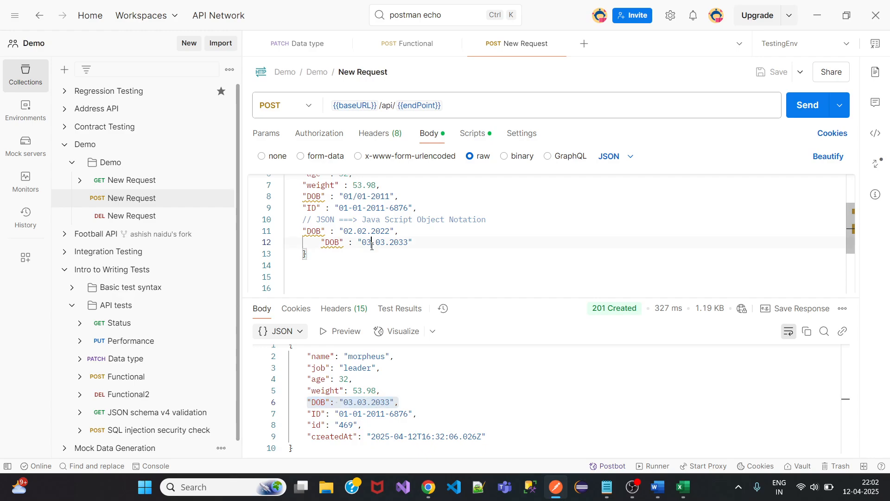
double_click(373, 242)
Change the line 12 DOB to 01.01.2011.
text(01)
click(385, 241)
key(BackSpace)
key(BackSpace)
text(01)
double_click(398, 242)
text(2011)
Change the first DOB on line 8 to 03/03-2033.
click(347, 197)
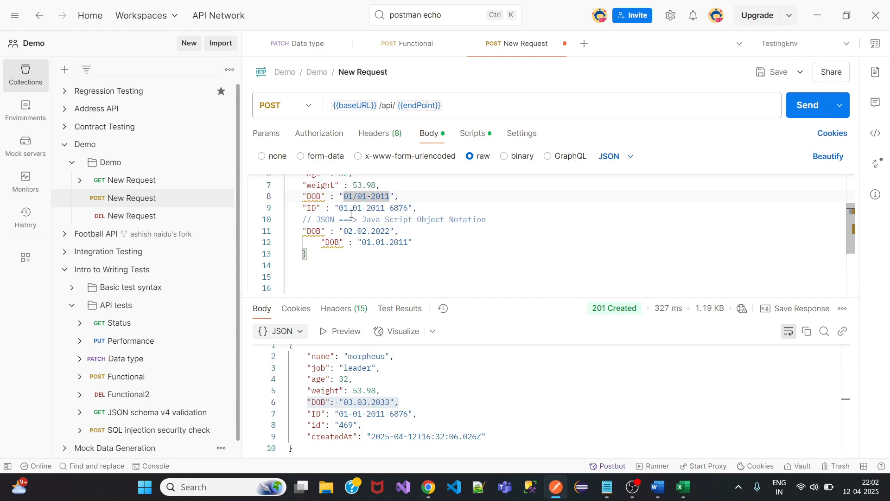
text(3)
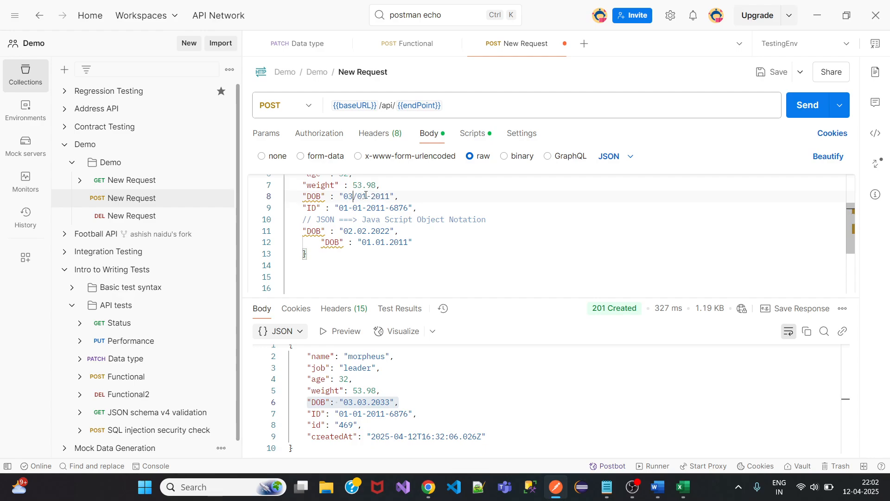
click(365, 196)
key(BackSpace)
text(3)
click(388, 196)
key(BackSpace)
key(BackSpace)
text(33)
Save and resend, highlighting the line 12 DOB entry the response returns.
click(773, 72)
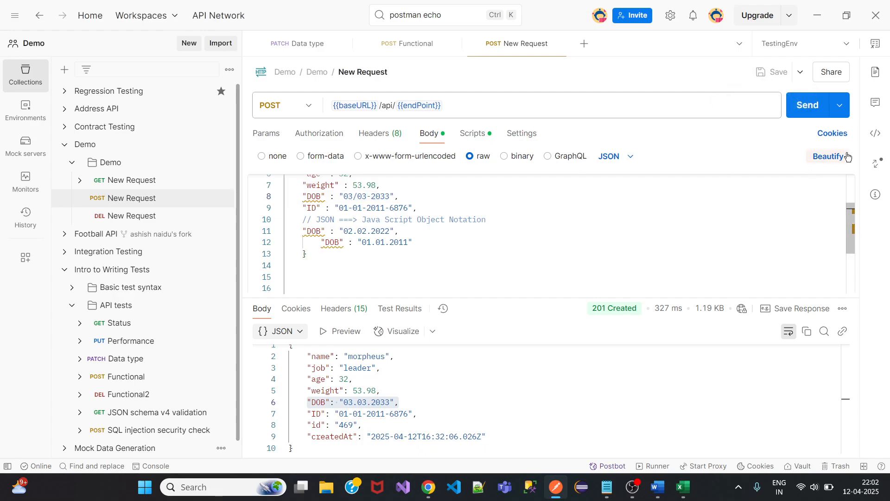
click(808, 105)
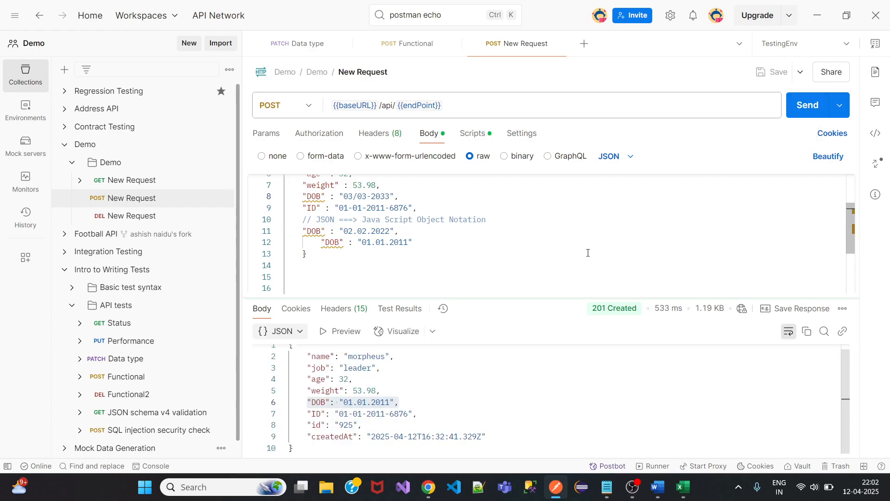
drag(317, 242, 416, 242)
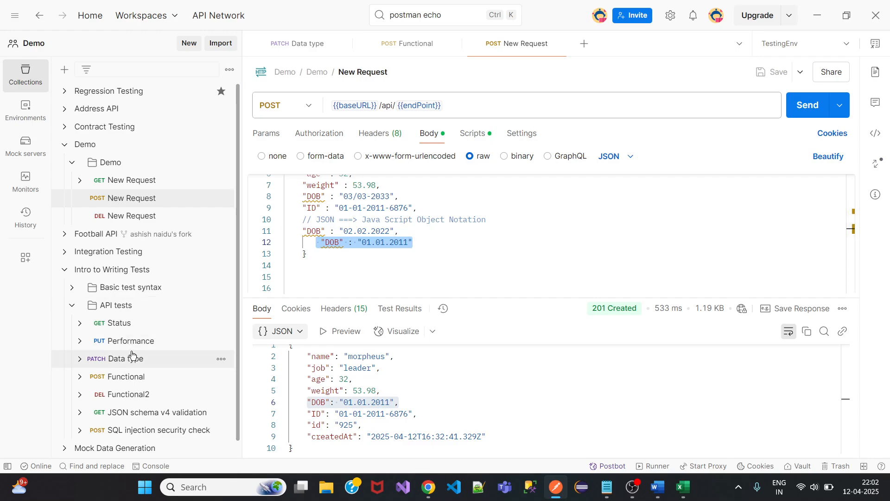
Open the reqres.in/api/users/2 DELETE request, return to the POST tab, and glance at Authorization.txt.
click(125, 218)
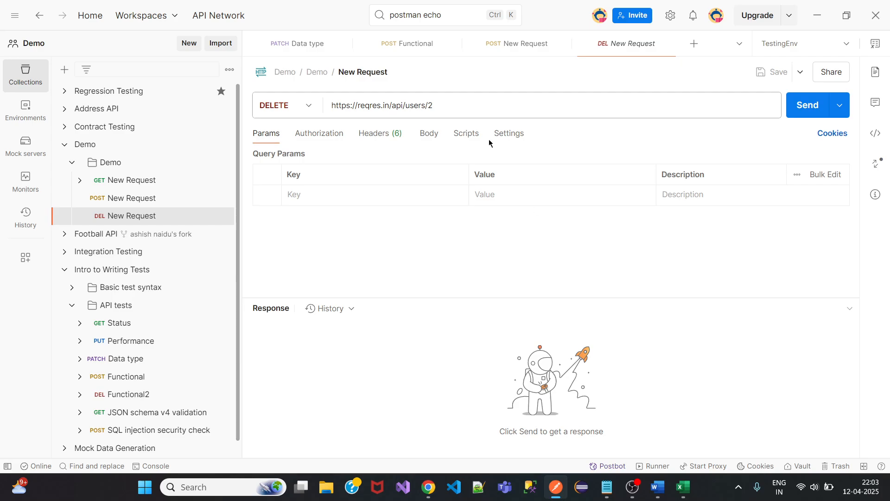
click(516, 43)
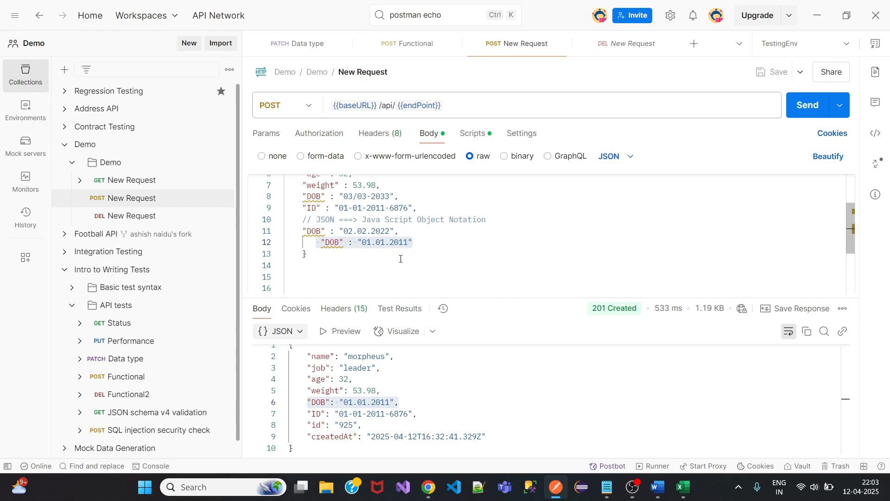
mouse_move(608, 495)
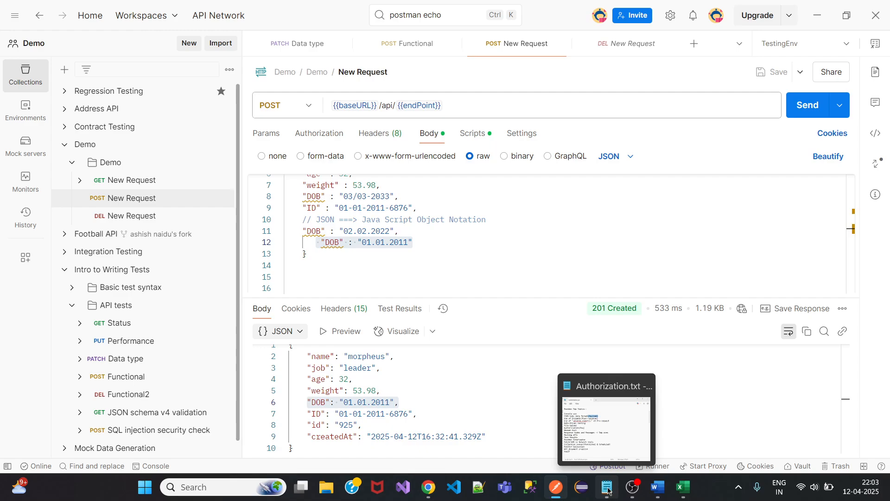
click(609, 490)
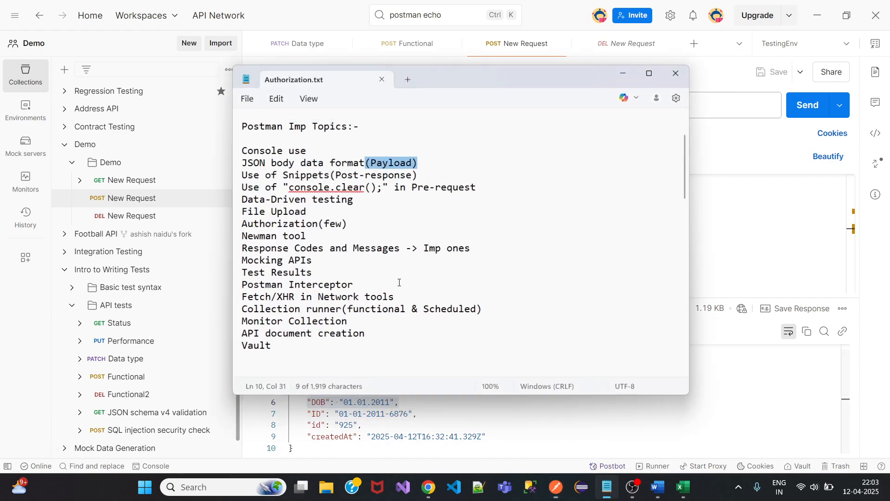
click(422, 150)
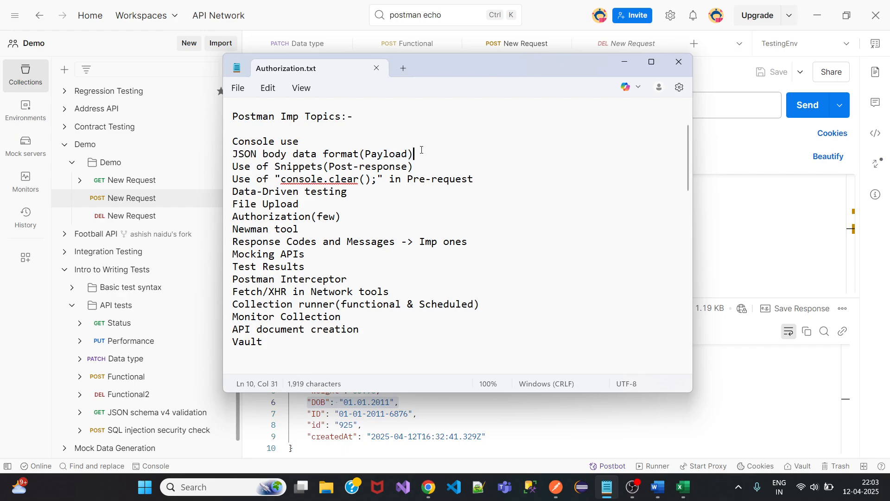
click(624, 62)
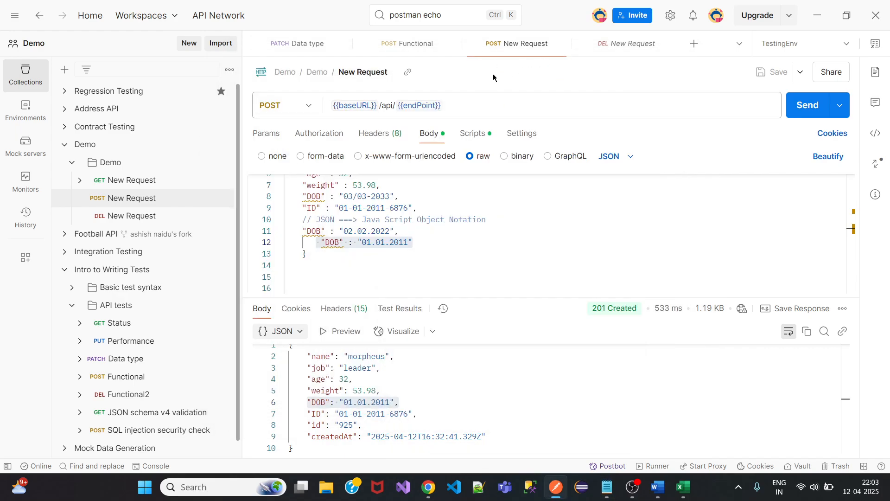
Give the DELETE request a raw JSON body with an empty pair of braces.
click(625, 51)
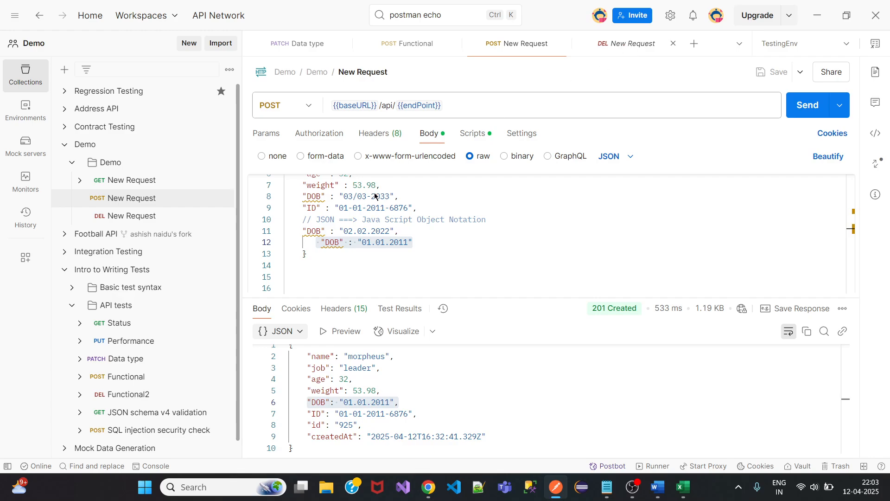
click(429, 135)
click(487, 157)
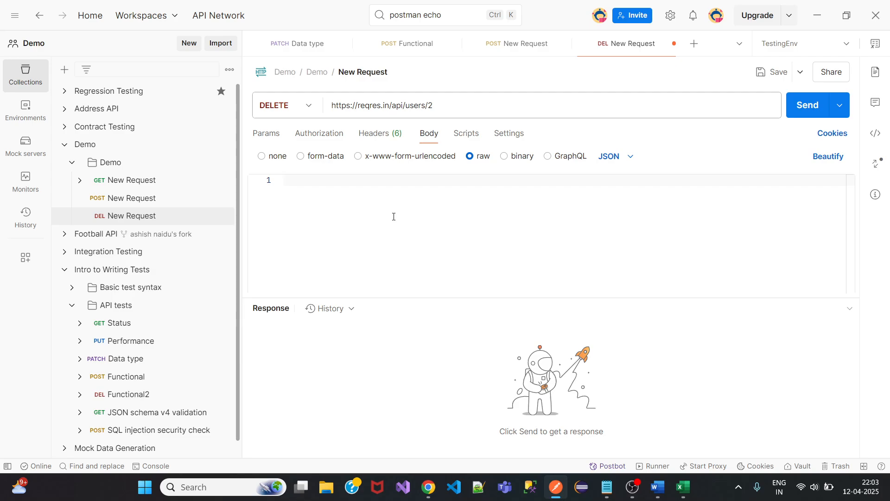
text({})
key(Return)
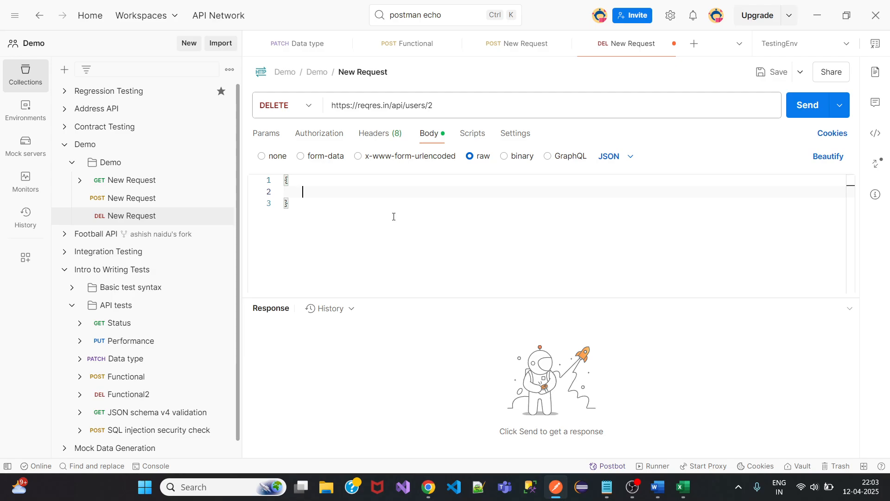
Write a "name" field with a first-name value as the first body line.
text(name :)
key(BackSpace)
key(BackSpace)
text(= )
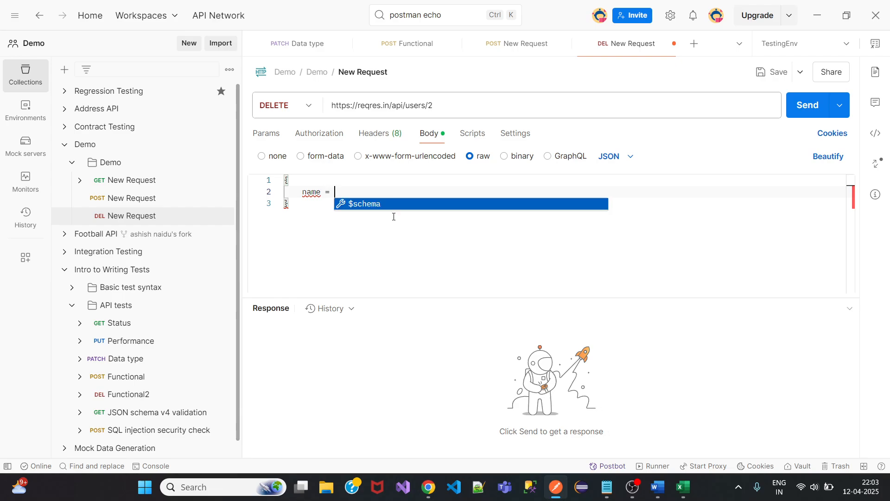
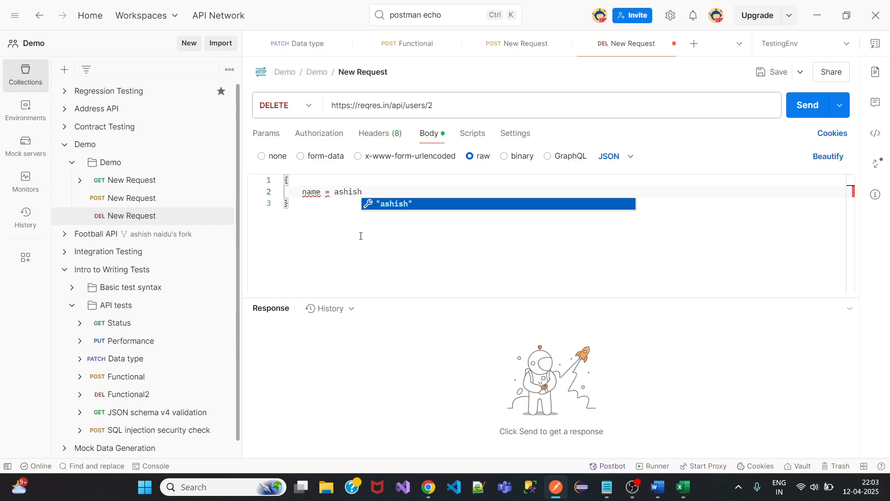
click(305, 195)
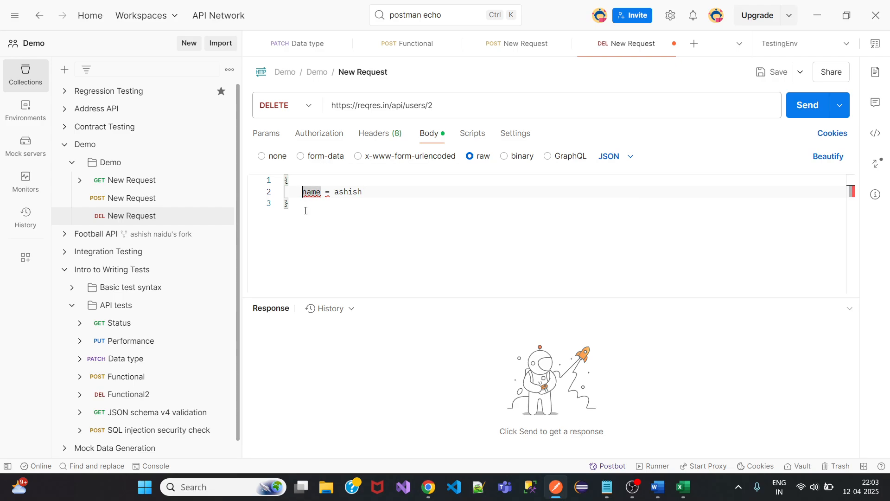
text("name)
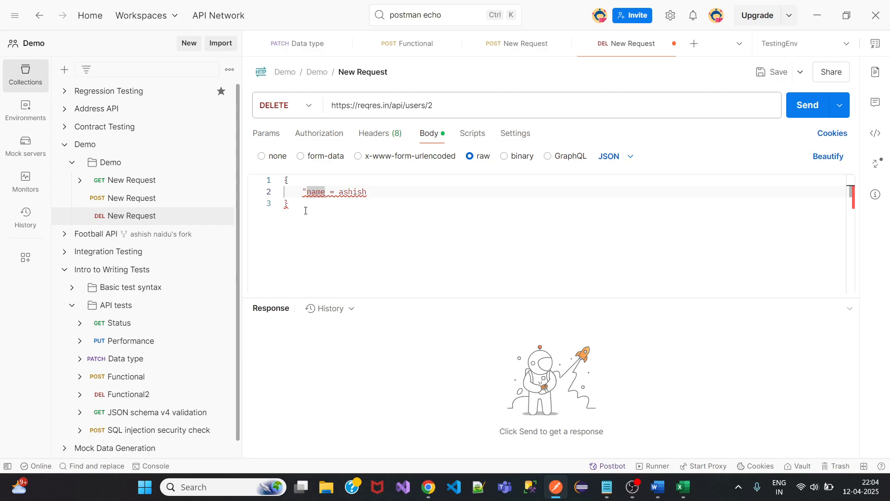
text(")
key(Right)
key(Right)
key(Right)
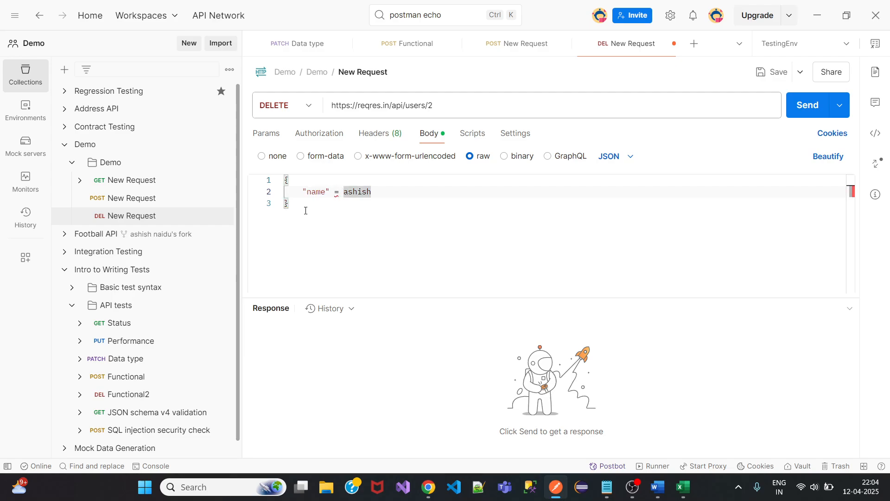
text(")
key(Right)
key(Right)
key(Right)
key(Right)
key(Right)
key(Right)
text(")
key(Left)
key(Left)
key(Left)
key(Left)
key(Left)
key(Left)
key(BackSpace)
text(:)
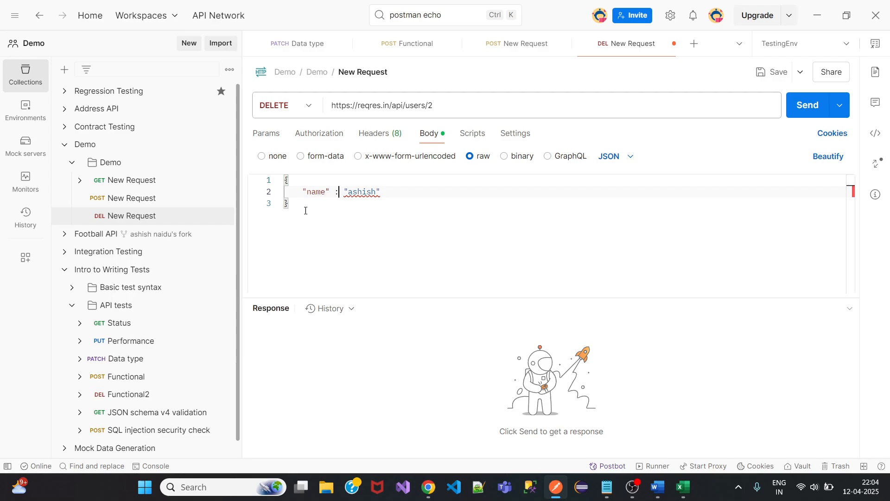
Add age 100, a lastname field with a surname value, and weight 100.05 lines.
key(Return)
text(age )
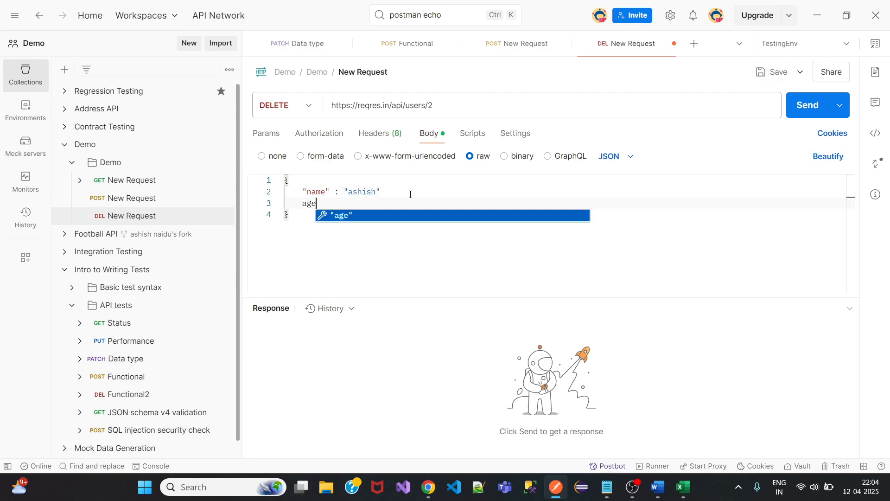
text(: 100)
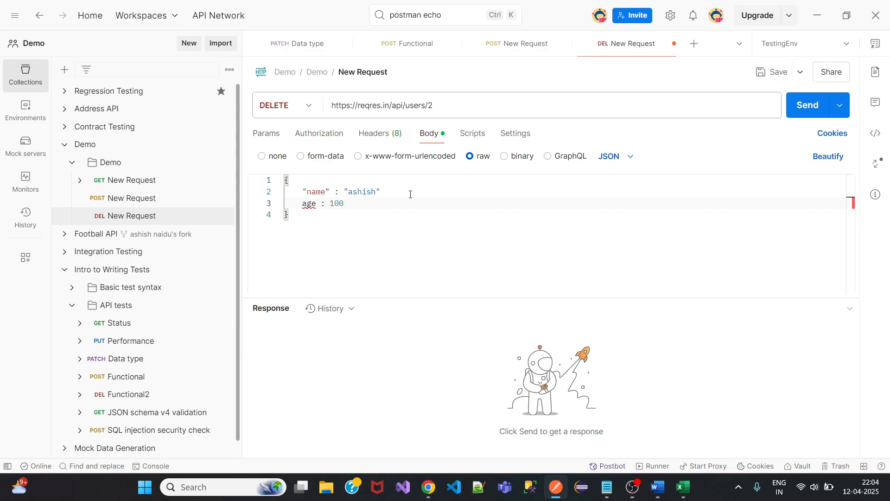
key(Return)
text(lastname : )
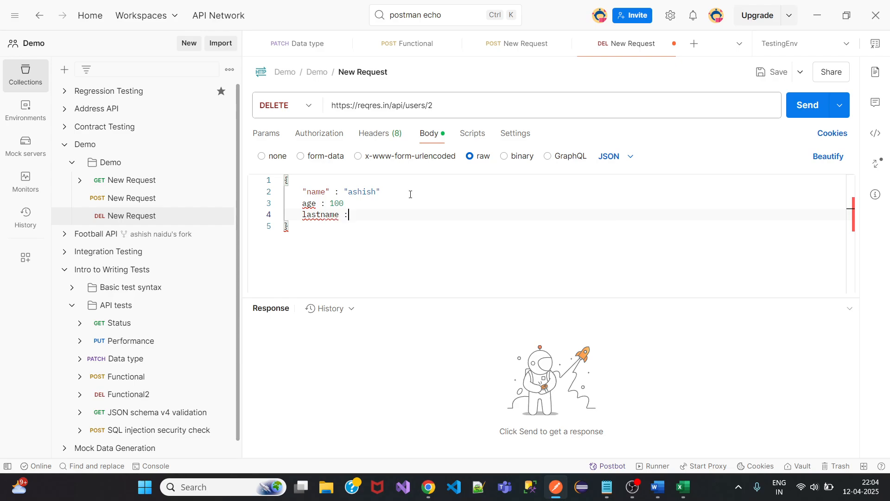
key(Return)
text(wihg)
key(BackSpace)
key(BackSpace)
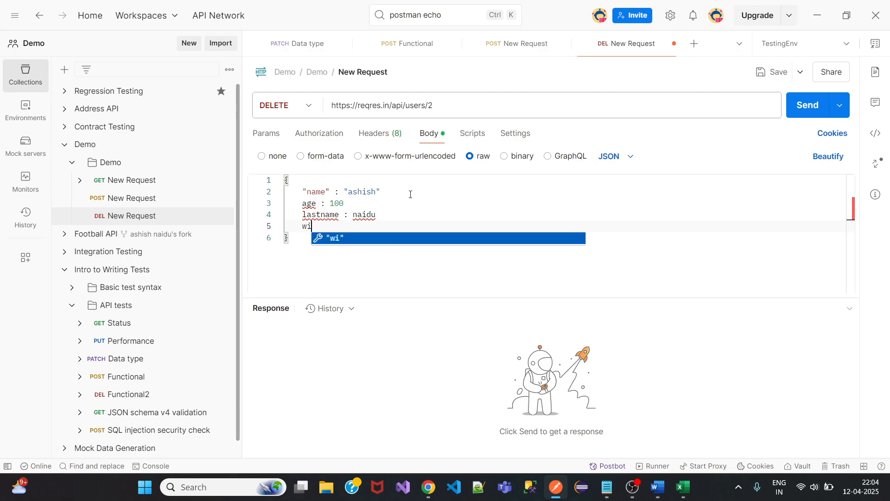
key(BackSpace)
text(eight : )
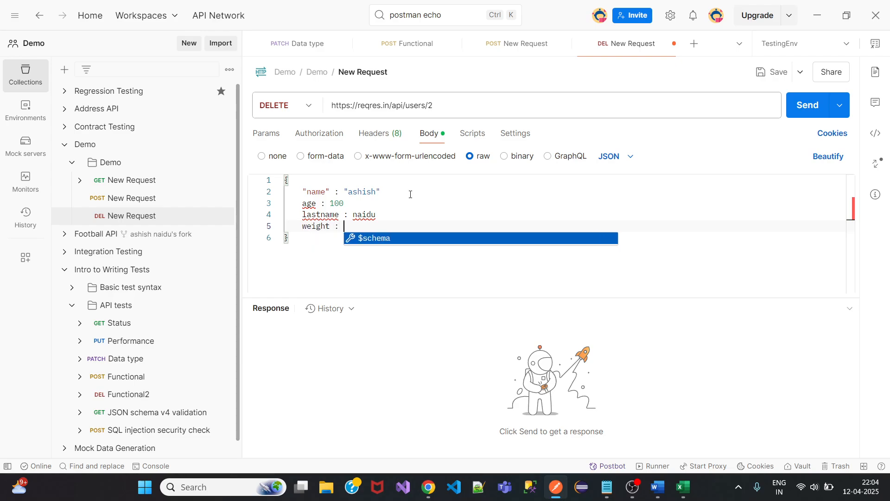
text(100.0)
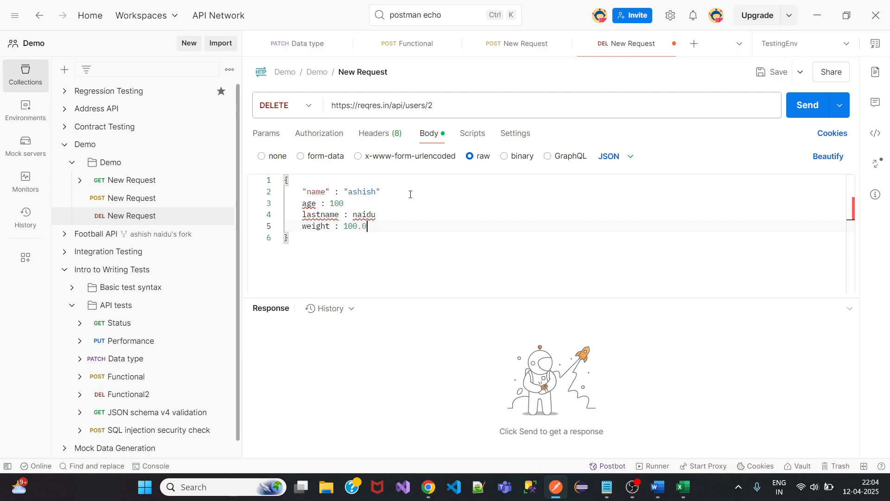
text(5)
Quote the age key and add a trailing comma to the age line.
click(299, 204)
text(")
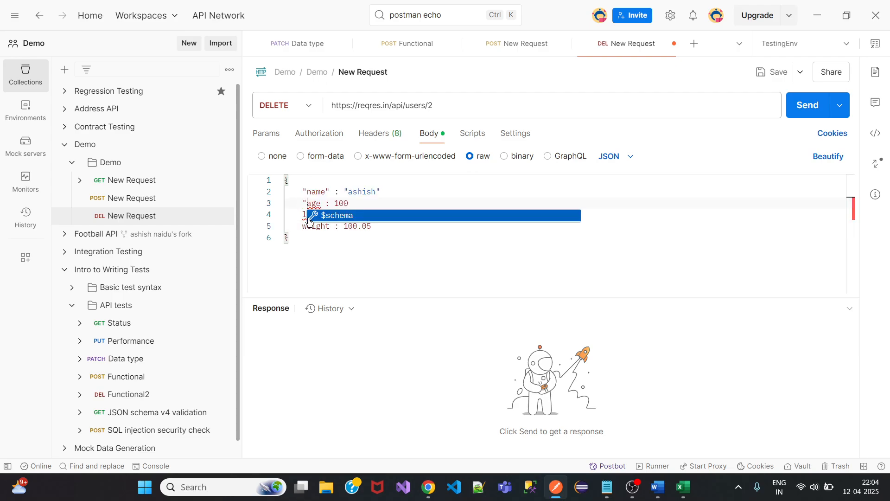
key(Right)
key(Right)
key(Right)
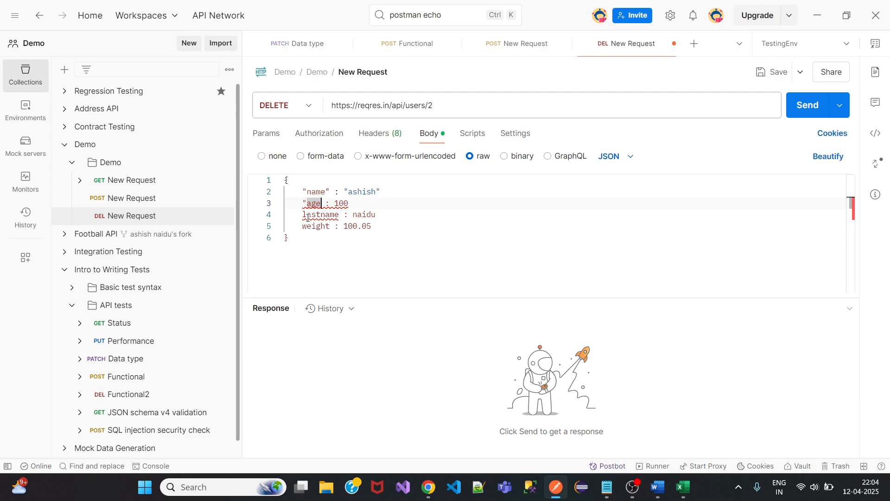
text(")
key(Right)
key(Right)
key(Right)
key(Right)
key(Right)
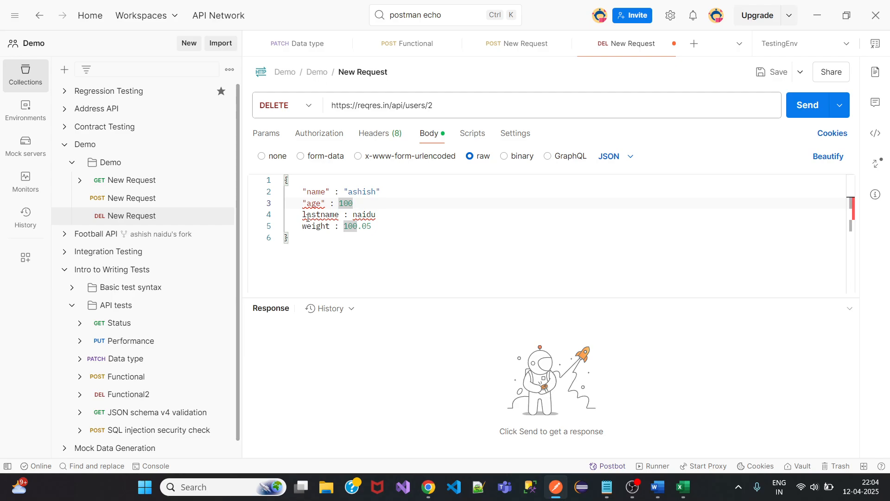
key(Up)
key(End)
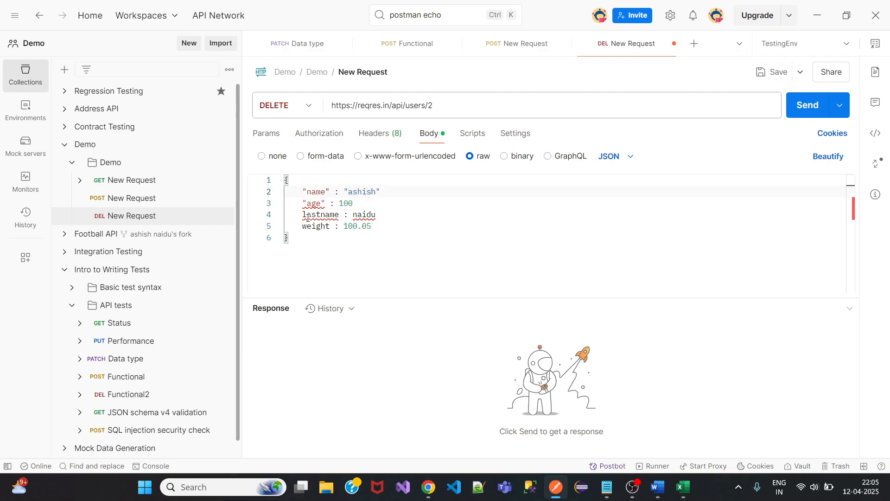
key(Down)
text(,)
Quote the lastname key and its value, ending the line with a comma.
key(Left)
key(Left)
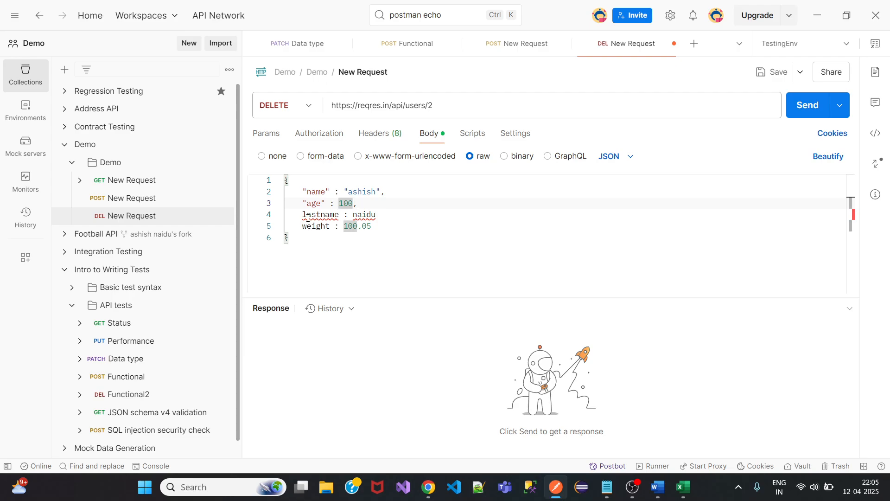
key(Down)
text(")
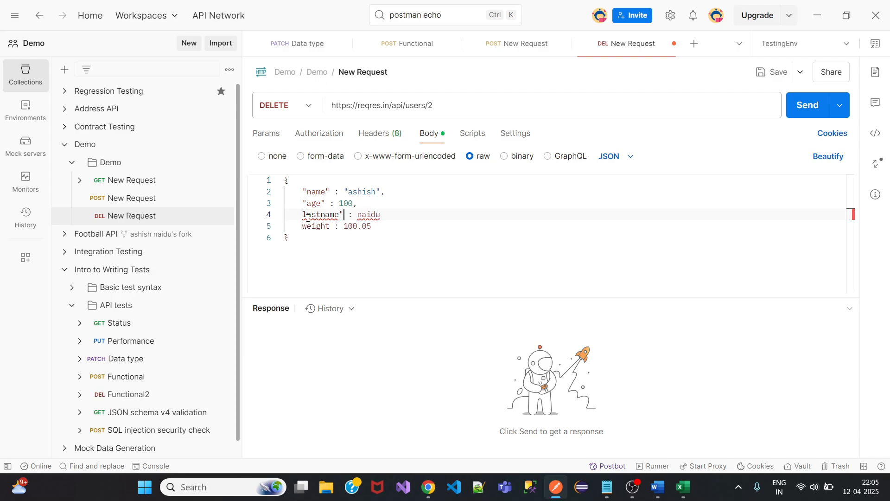
key(Left)
key(Left)
key(Left)
key(Left)
key(Left)
key(Left)
key(Left)
key(Left)
key(Left)
text(")
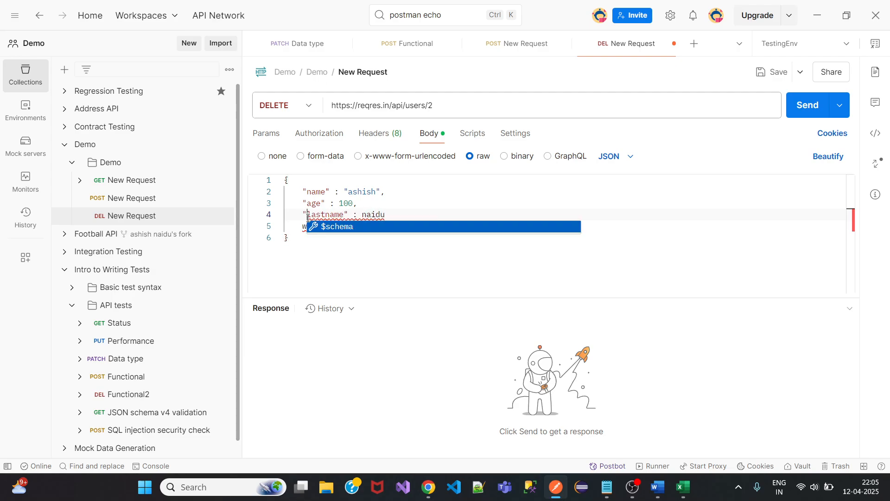
key(Right)
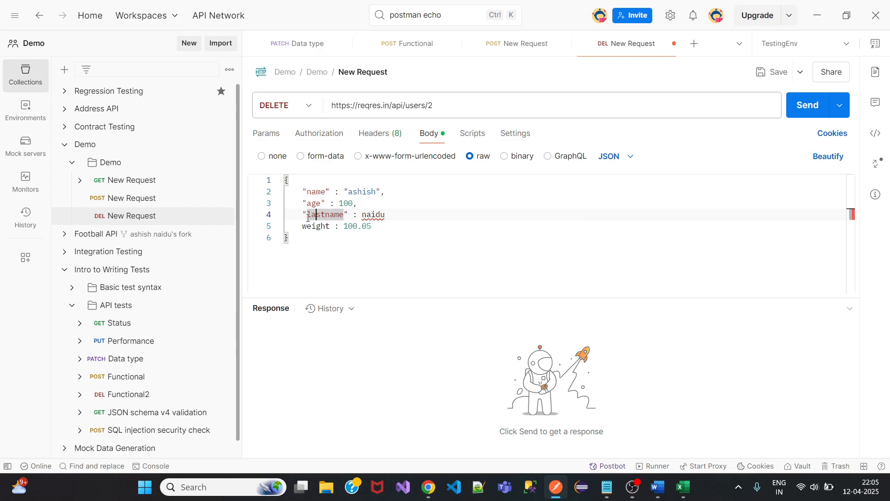
key(Right)
key(Right)
key(Right)
key(Right)
key(Right)
key(Right)
key(Right)
key(Right)
key(Right)
key(Right)
key(Right)
text(")
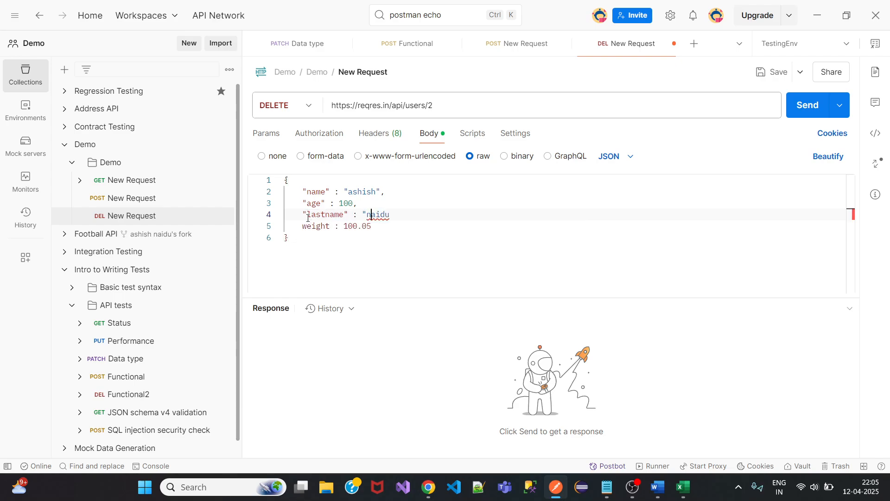
key(End)
text(",)
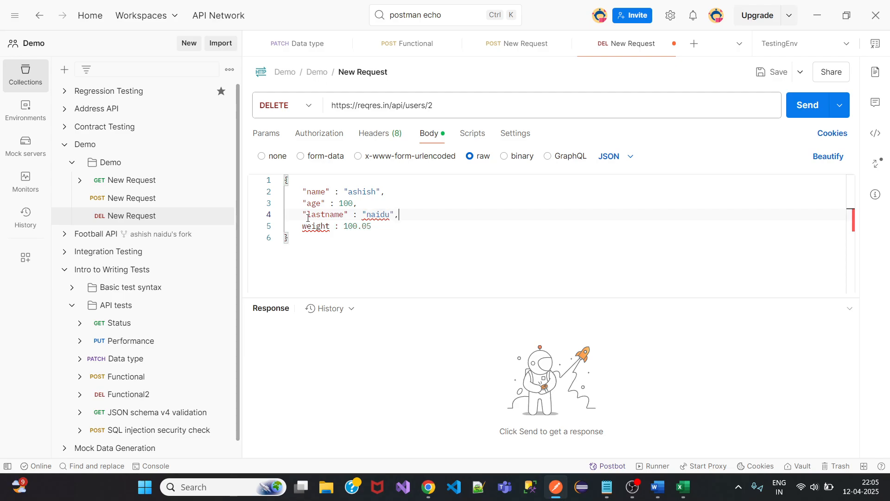
Quote the weight key and save the request.
key(Down)
key(Left)
key(Left)
key(Left)
key(Left)
key(Left)
key(Left)
key(Left)
key(Left)
key(Left)
text(")
key(Left)
key(Left)
key(Left)
key(Left)
key(Left)
key(Left)
key(Left)
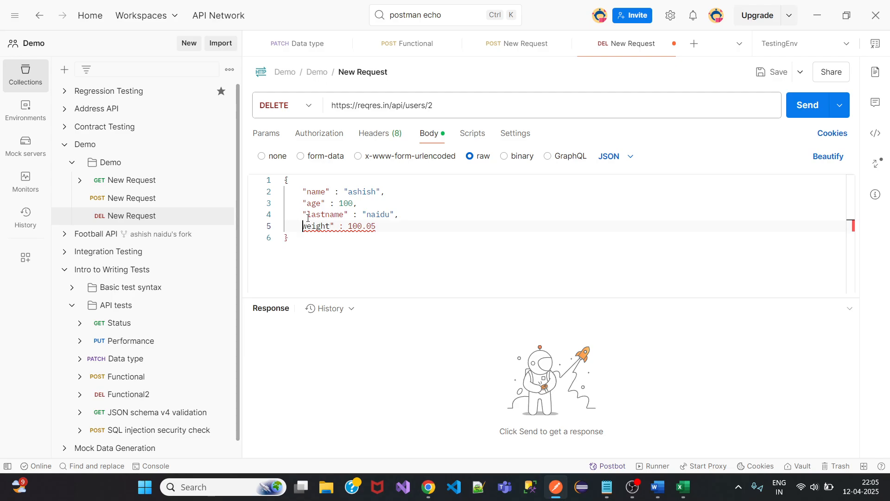
text(")
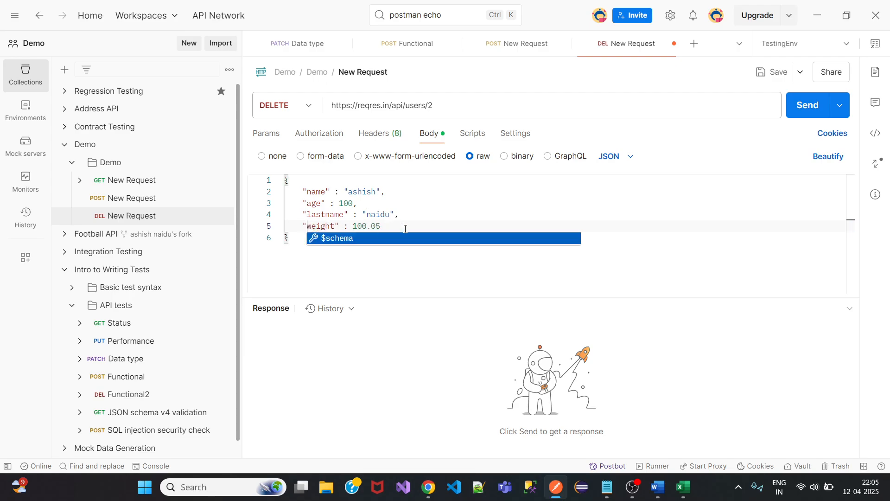
click(403, 225)
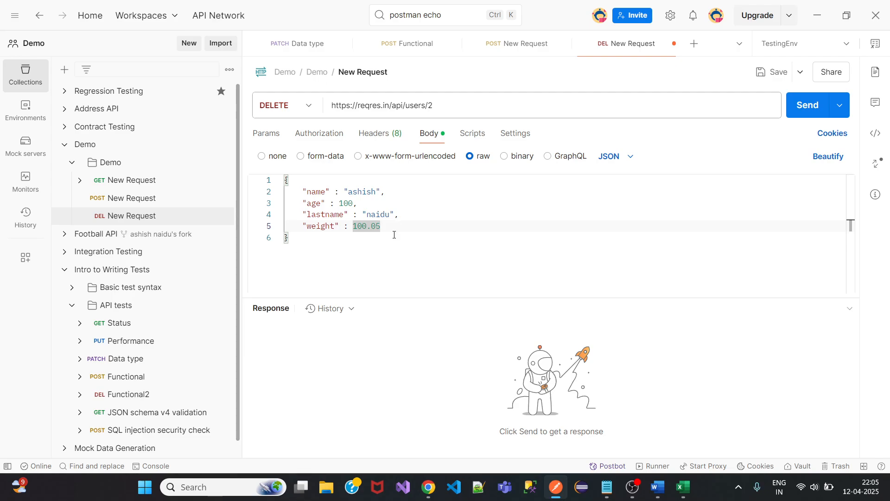
click(774, 72)
Add "DOB": "01-01-2011" below weight, put a comma after 100.05, and save.
click(388, 226)
key(Return)
text(DOB)
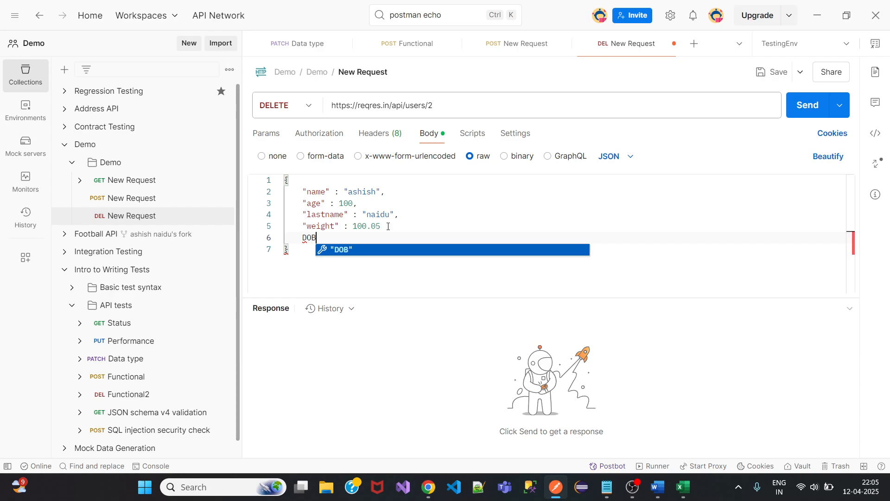
text(")
key(Left)
key(Left)
key(Left)
key(Left)
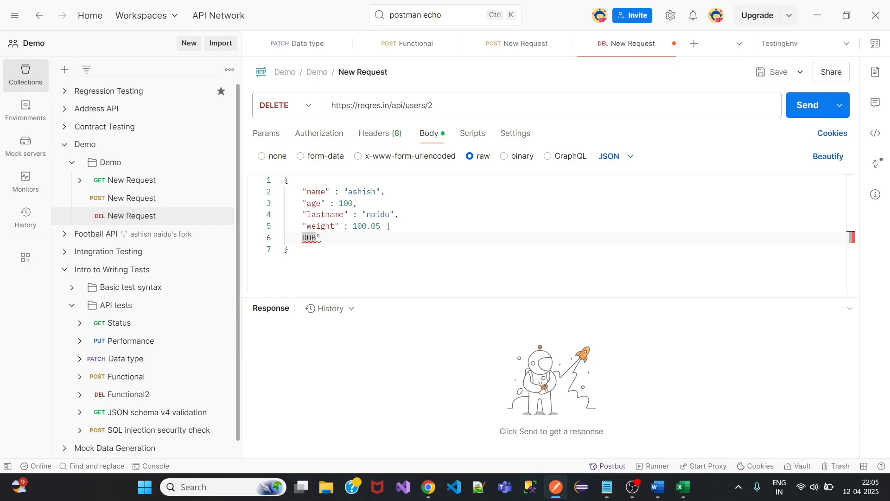
text(")
key(Right)
key(Right)
key(Right)
key(Right)
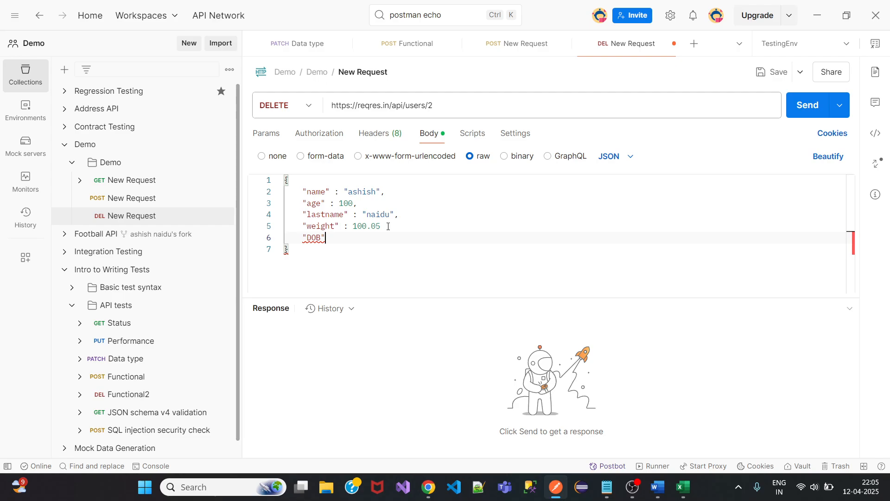
text(: "01-01-)
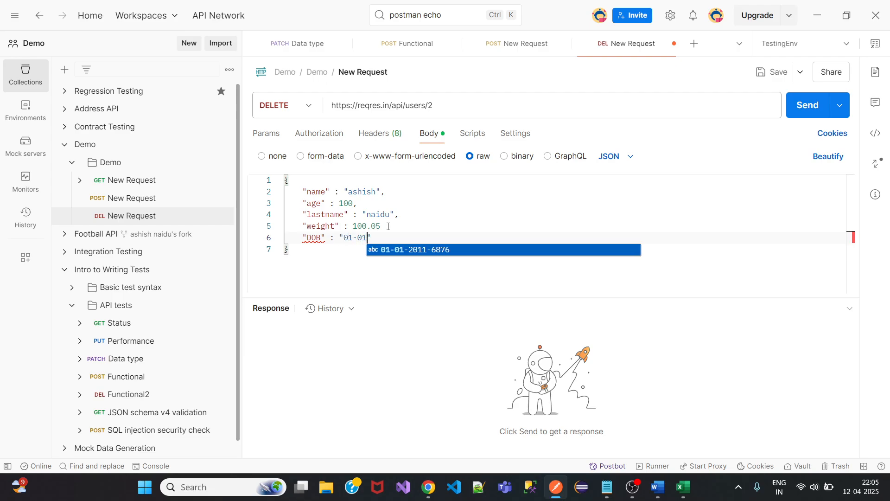
text(2011)
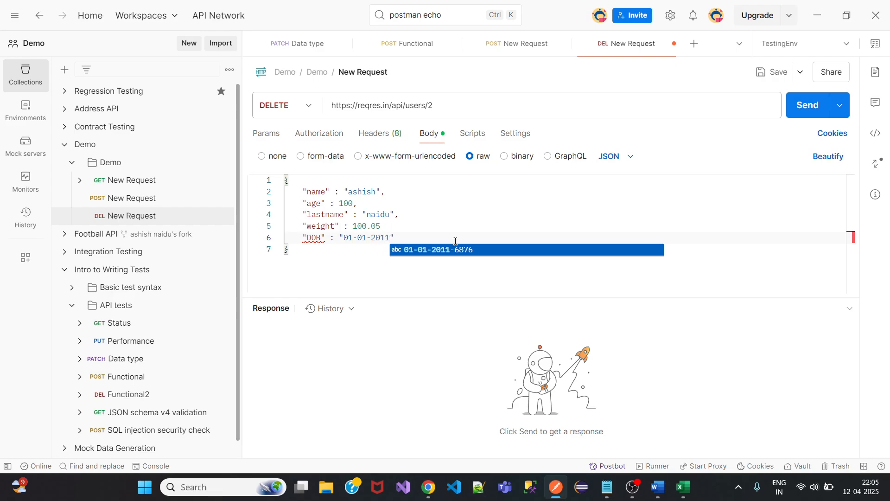
click(404, 237)
mouse_move(312, 240)
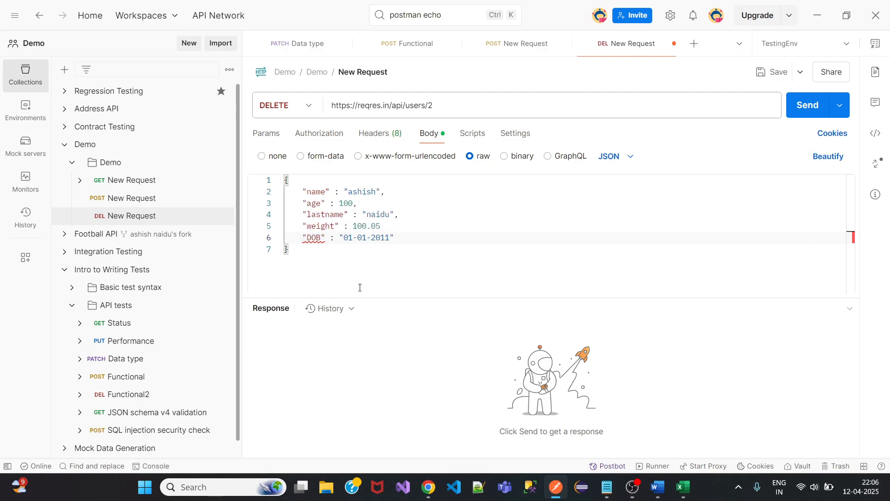
click(387, 226)
text(,)
click(772, 72)
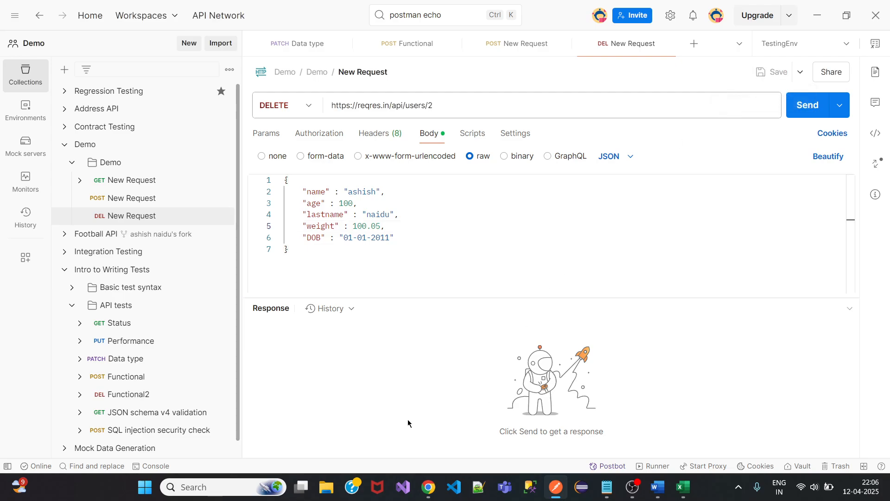
Close all open request tabs and collapse the API tests and Intro to Writing Tests folders.
right_click(300, 46)
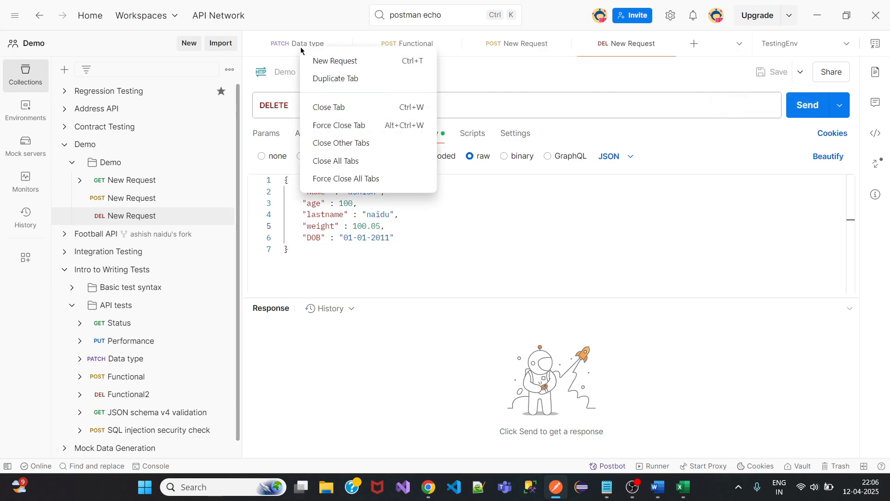
click(341, 160)
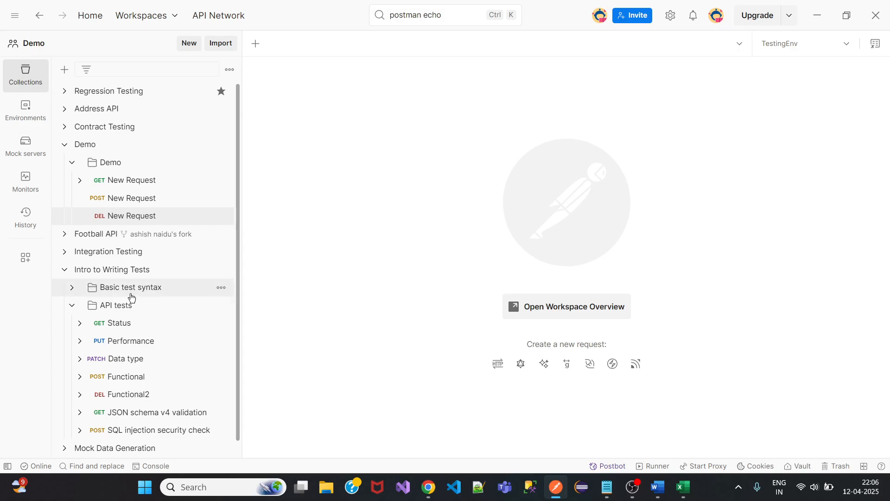
click(72, 305)
click(64, 269)
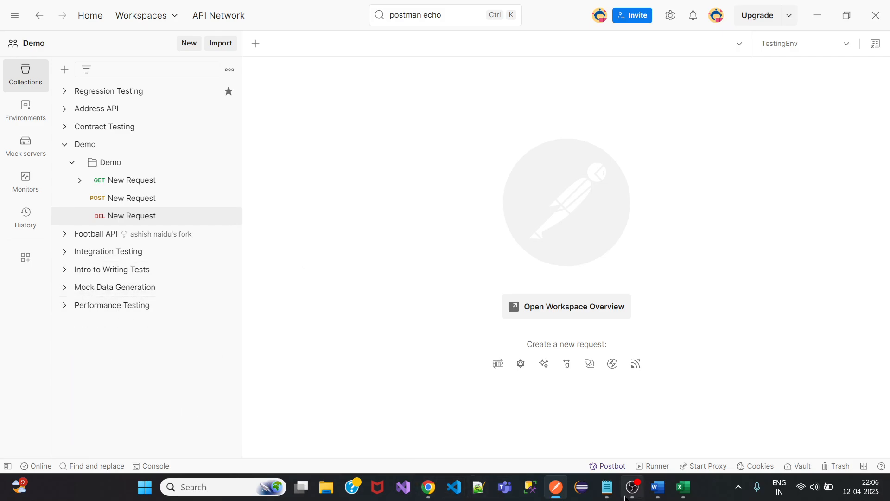
Delete the 'JSON body data format(Payload)' line from the Authorization.txt notes and save.
click(611, 494)
drag(424, 153, 233, 156)
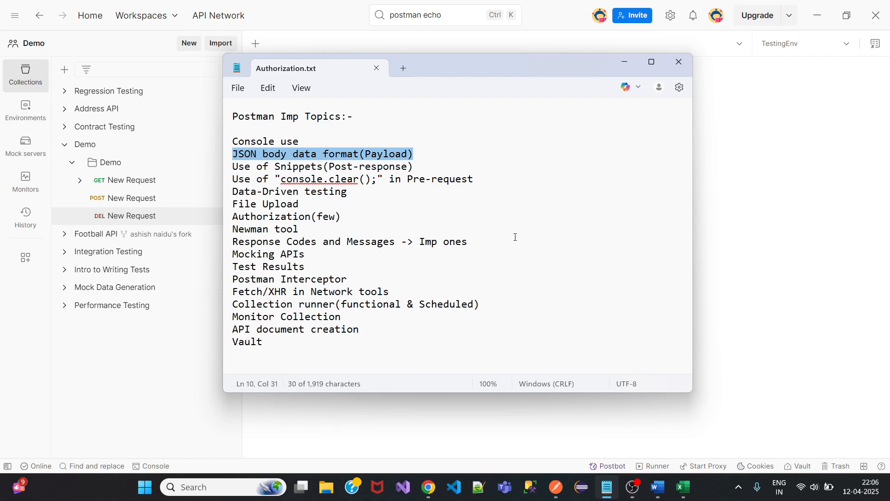
key(BackSpace)
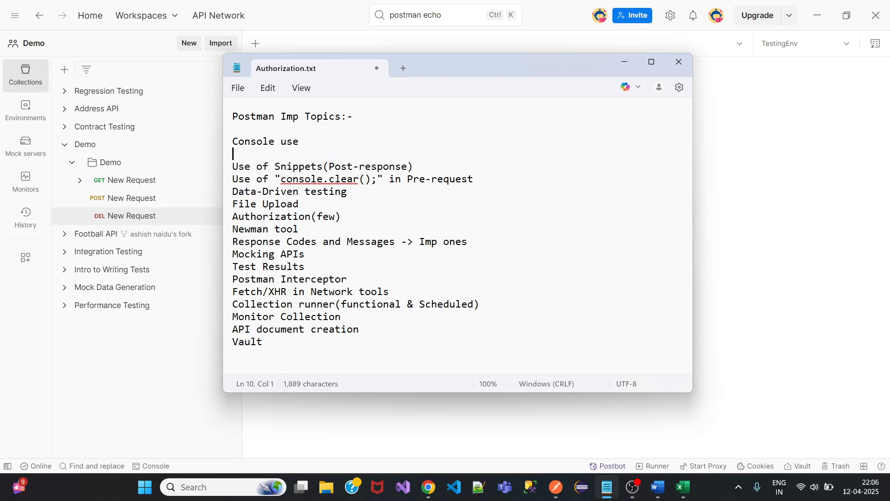
key(BackSpace)
key(ctrl+s)
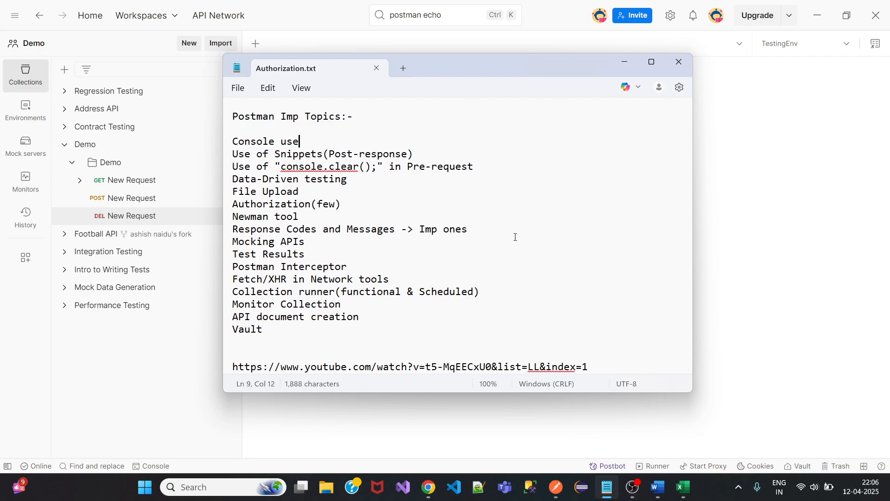
click(625, 63)
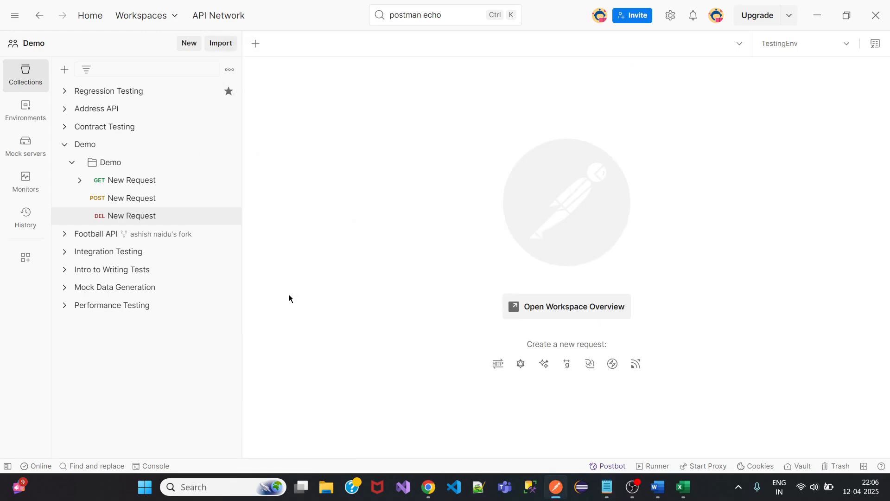
Remove the 'Monitor Collection' line from the notes, save, and minimise Notepad.
click(607, 487)
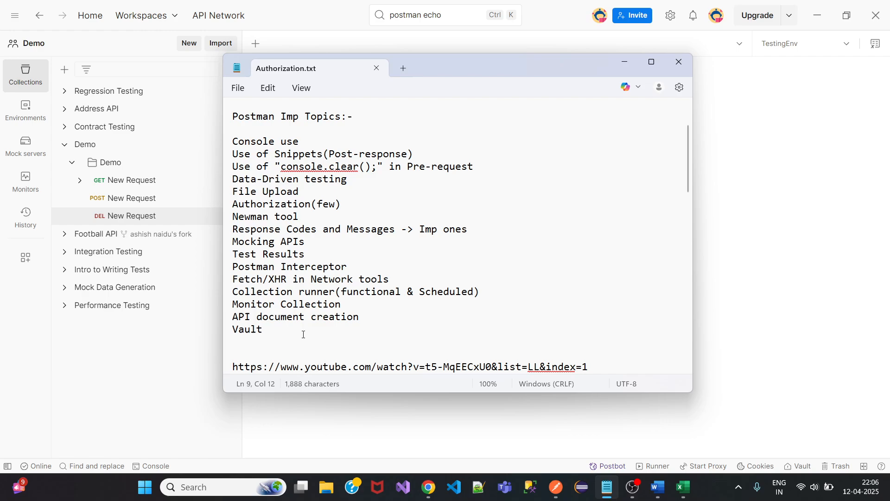
drag(343, 304, 199, 304)
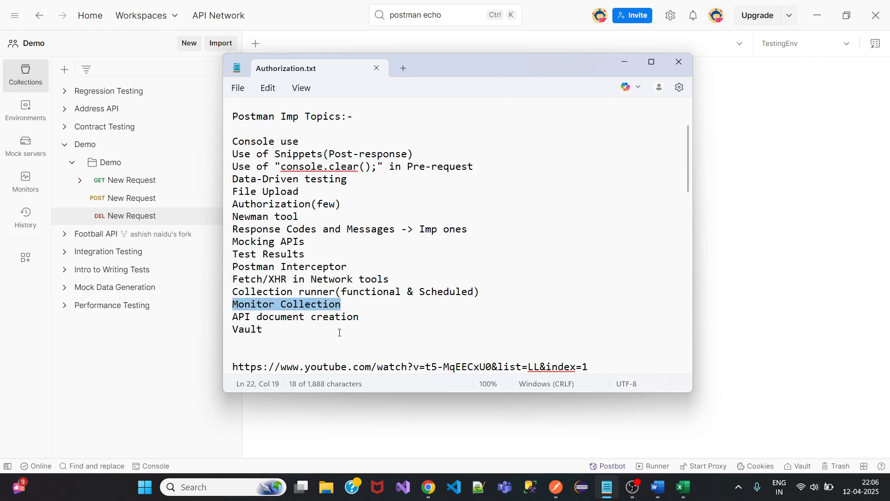
key(Delete)
key(BackSpace)
key(ctrl+s)
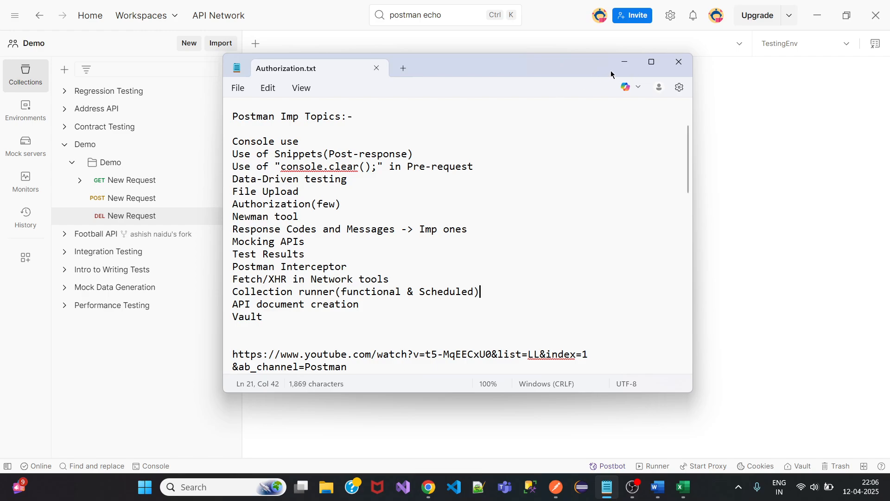
click(624, 61)
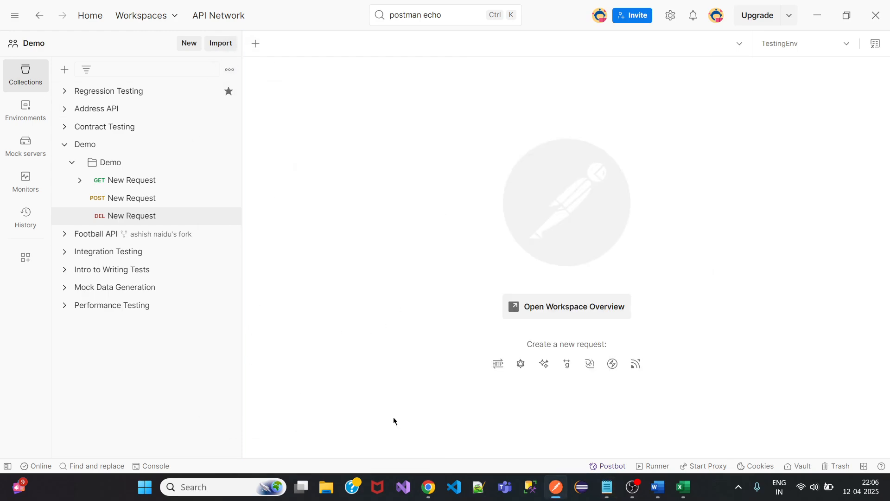
Copy the /api/register link from reqres.in's REGISTER - SUCCESSFUL example and return to Postman.
mouse_move(428, 487)
click(372, 439)
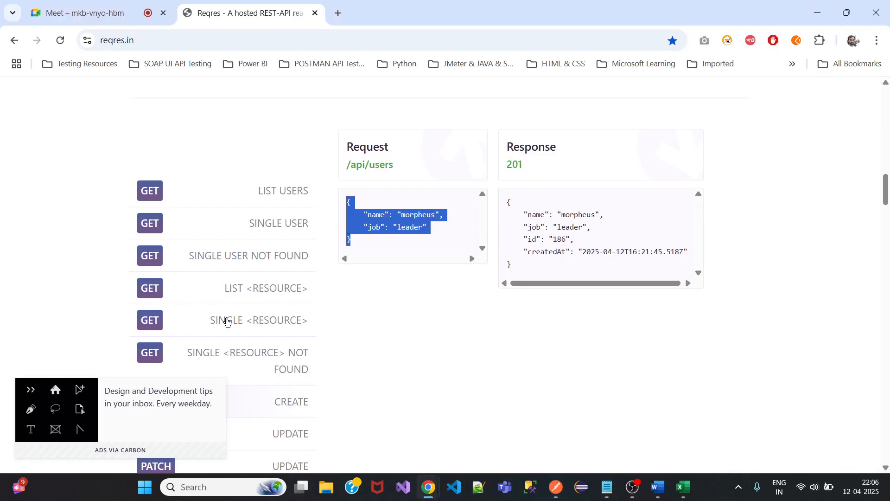
scroll(225, 321, down, 5)
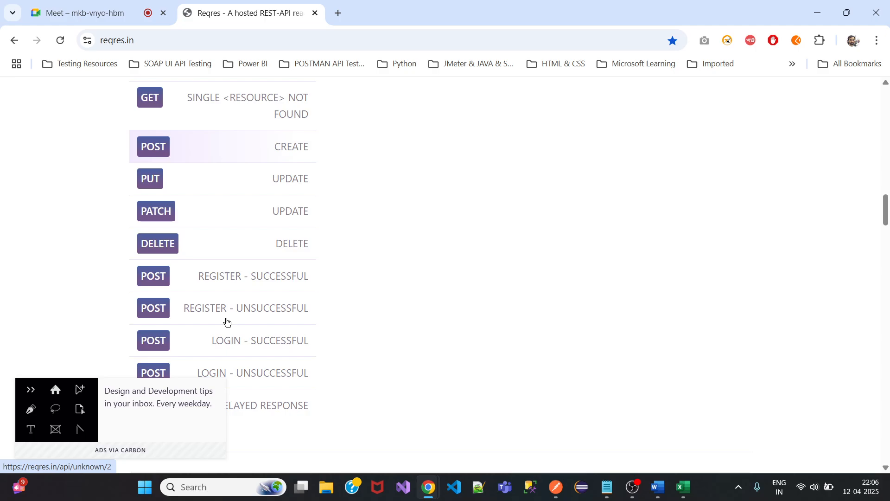
click(246, 279)
scroll(449, 277, up, 5)
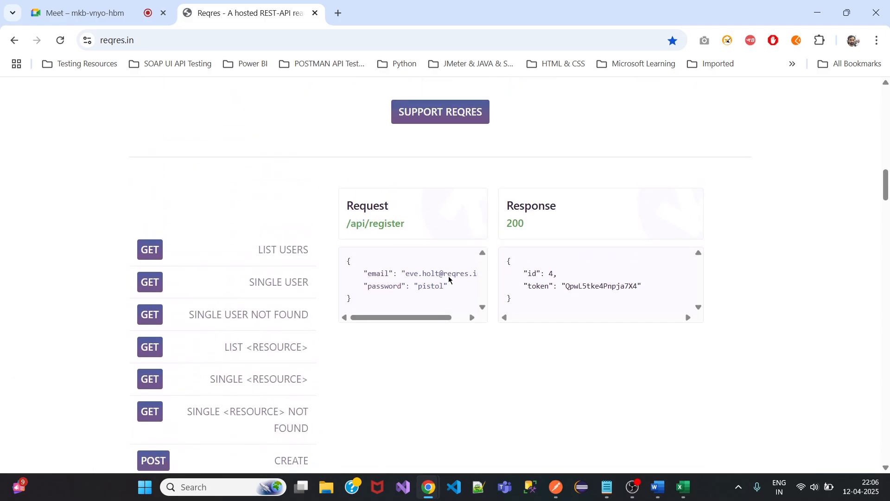
right_click(380, 234)
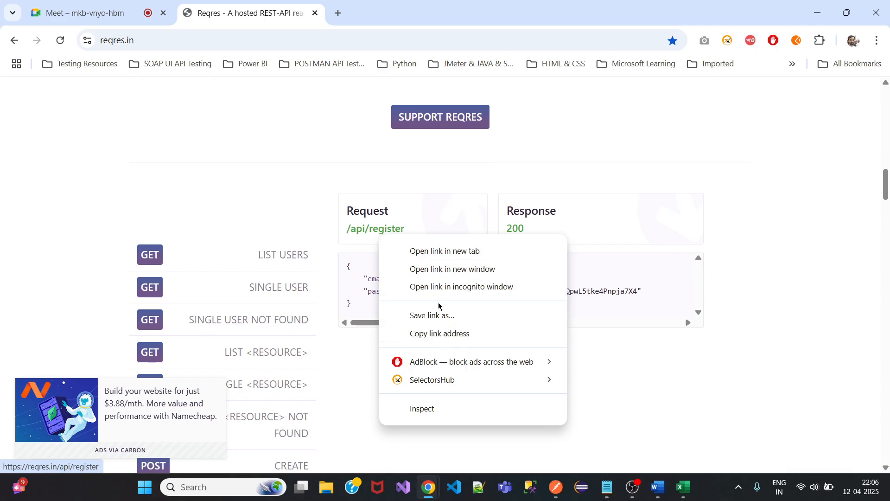
click(441, 338)
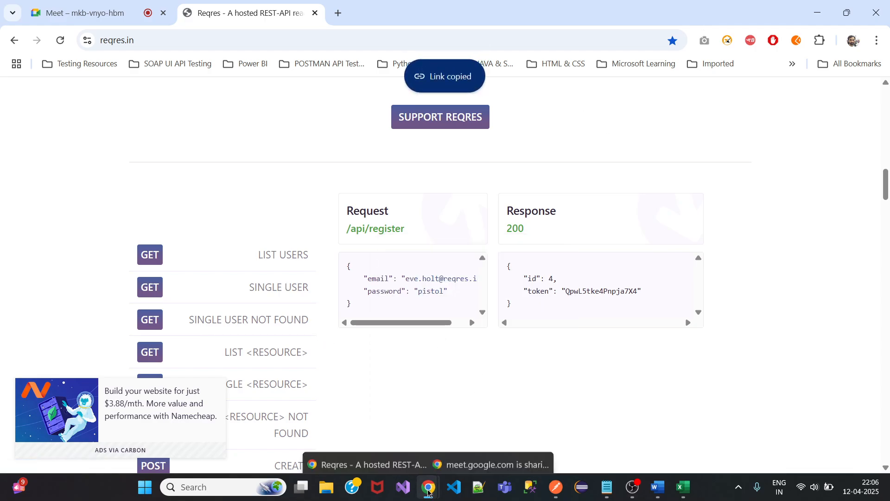
click(556, 487)
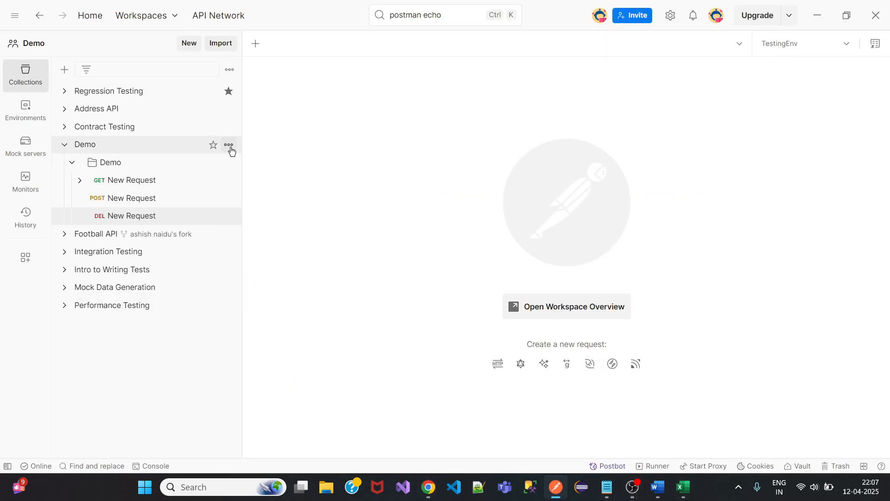
Add a new request to the Demo folder using the copied reqres.in /api/register URL.
click(229, 163)
click(318, 187)
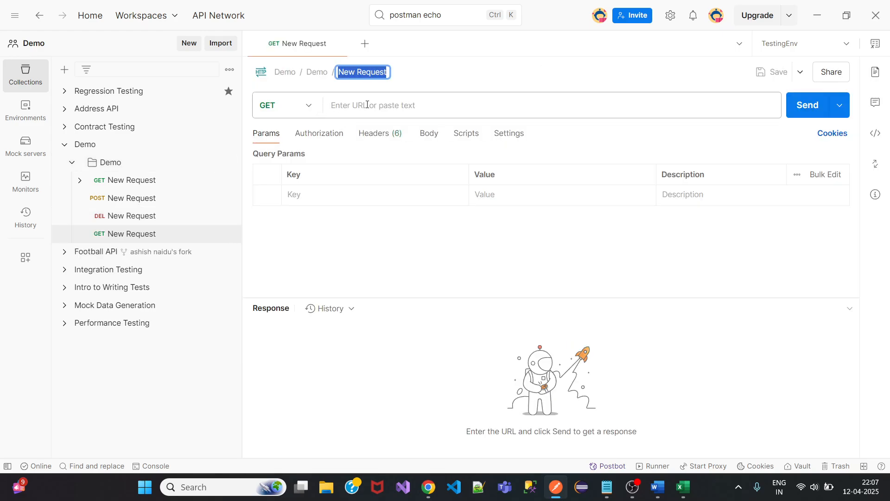
click(334, 105)
key(ctrl+v)
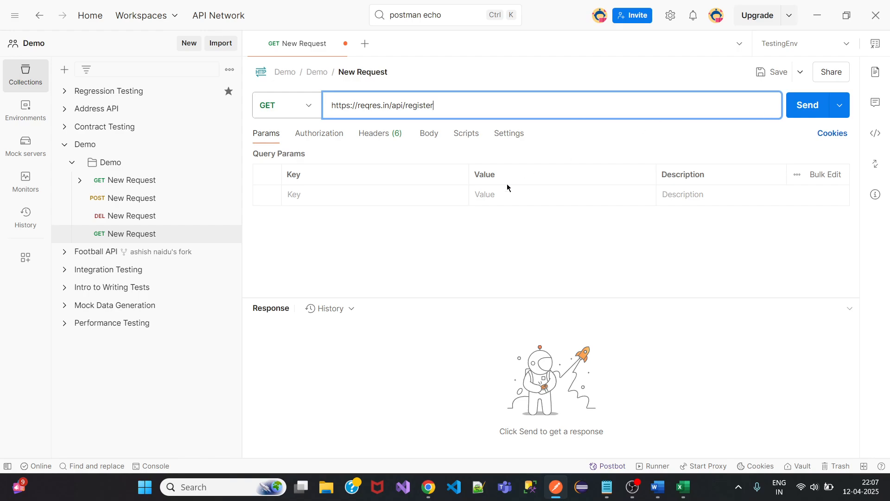
Select the register example's email/password request JSON on the reqres.in page.
click(429, 135)
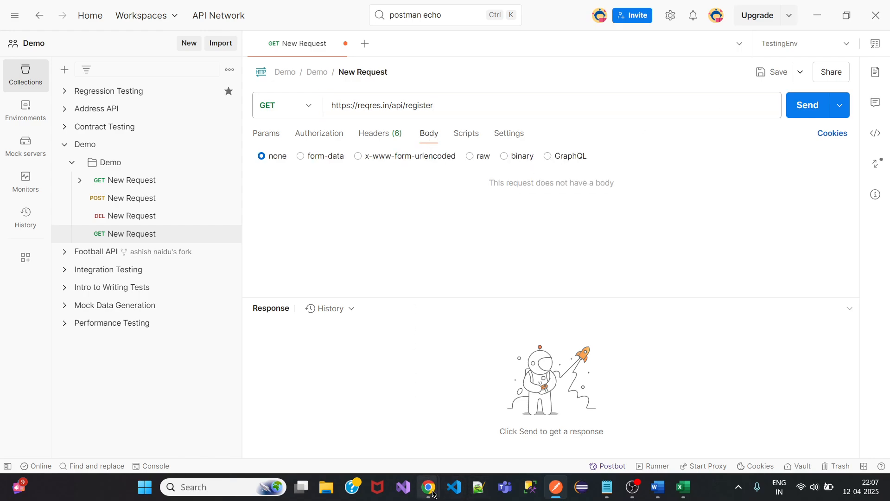
mouse_move(428, 487)
click(360, 419)
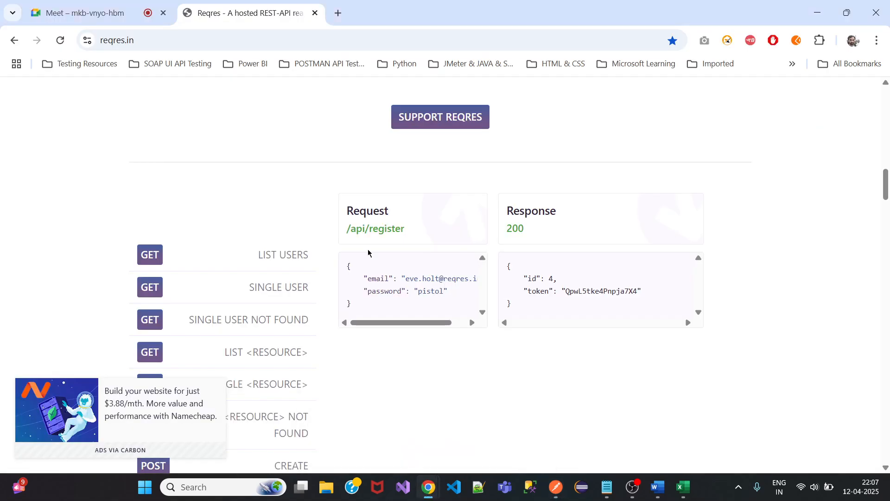
triple_click(350, 302)
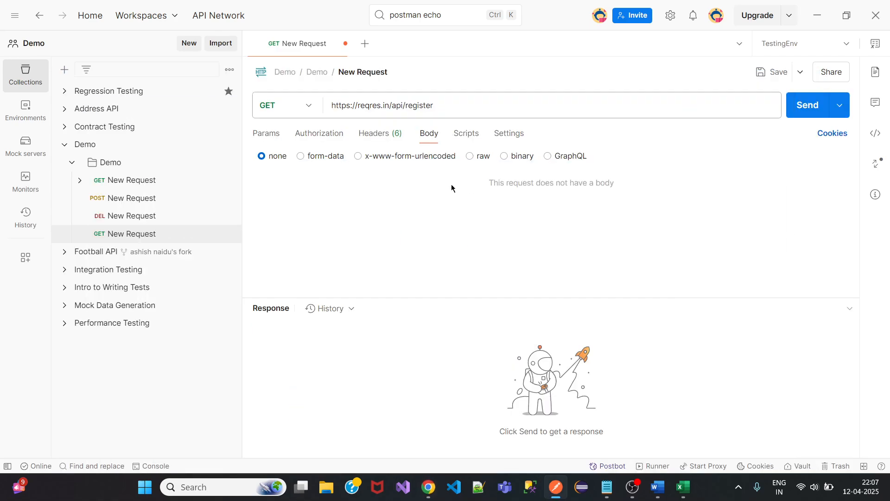
Give the request a raw JavaScript body with the email/password JSON, save, and send for 200 OK.
click(482, 157)
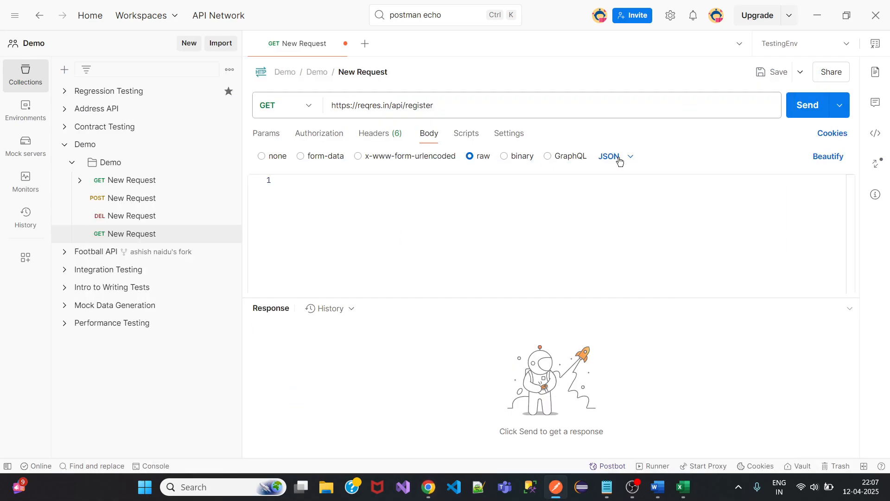
click(620, 157)
click(627, 201)
click(386, 205)
key(ctrl+v)
click(770, 73)
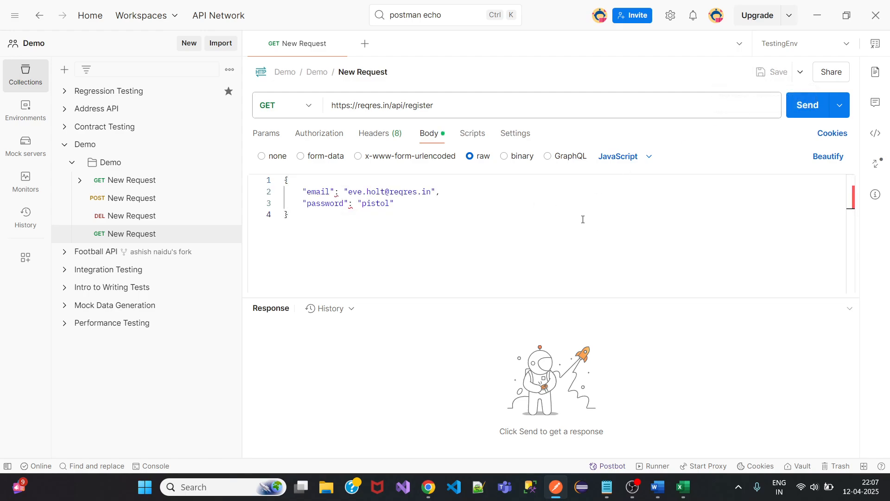
click(805, 110)
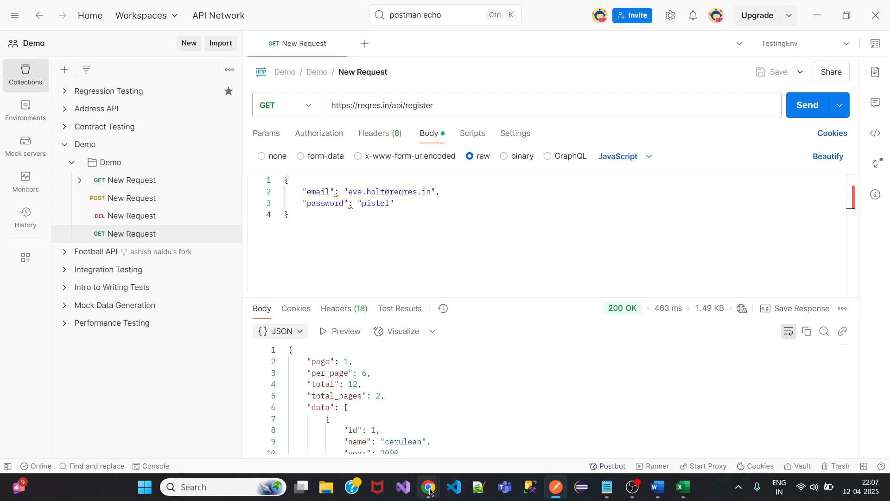
mouse_move(430, 492)
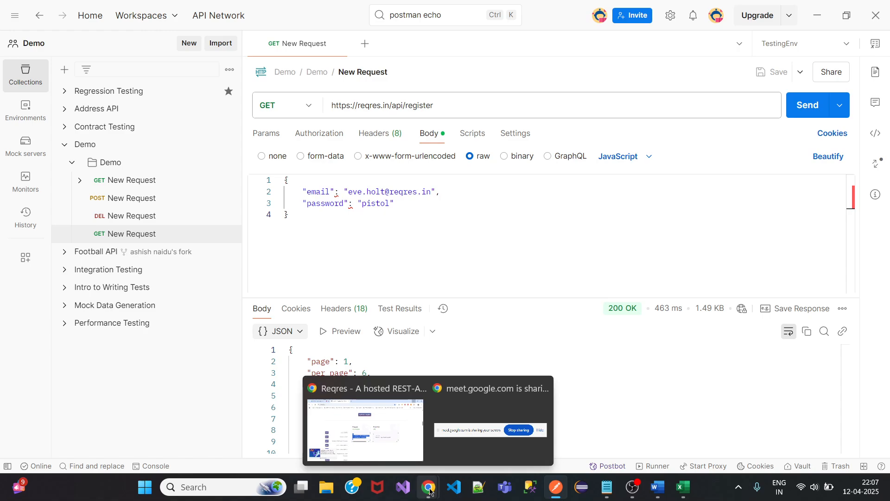
click(368, 433)
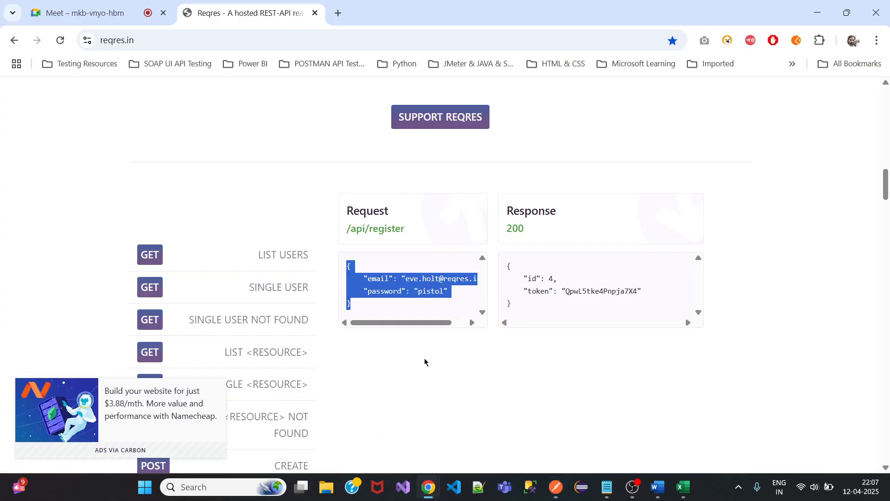
scroll(425, 362, down, 6)
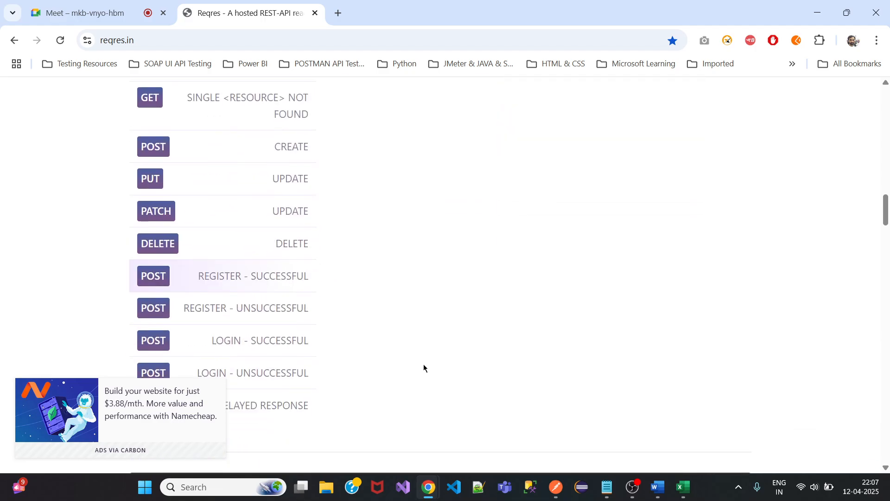
scroll(424, 368, up, 5)
click(817, 12)
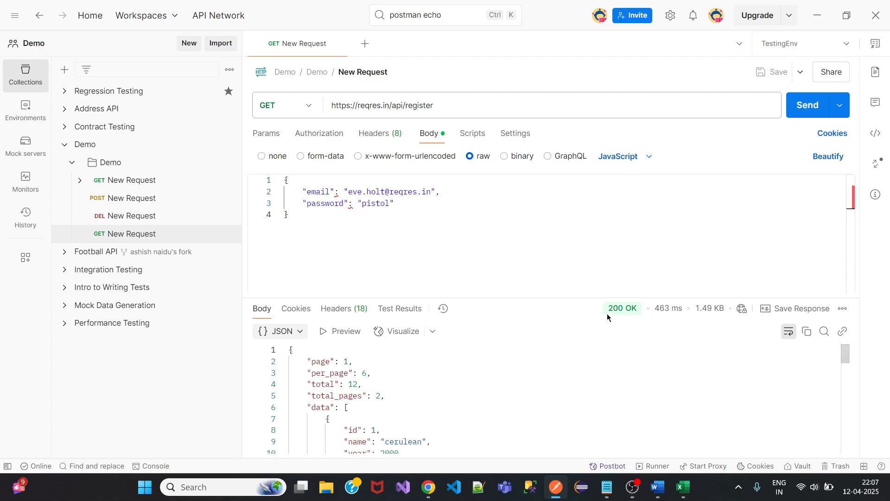
Edit the separators after email and password in the request body.
mouse_move(623, 310)
mouse_move(337, 195)
key(BackSpace)
text(;)
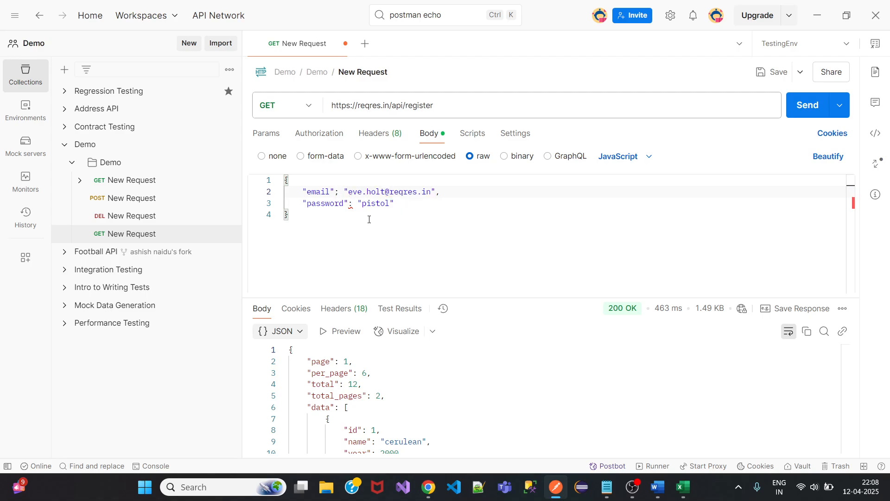
key(BackSpace)
text(;)
click(340, 191)
key(BackSpace)
text(:)
Delete the GET New Request from the Demo folder.
mouse_move(145, 233)
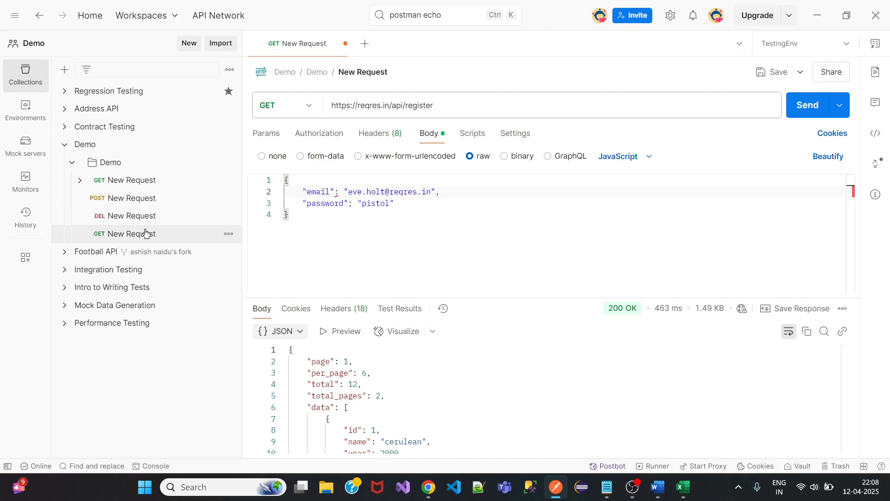
click(229, 237)
click(254, 367)
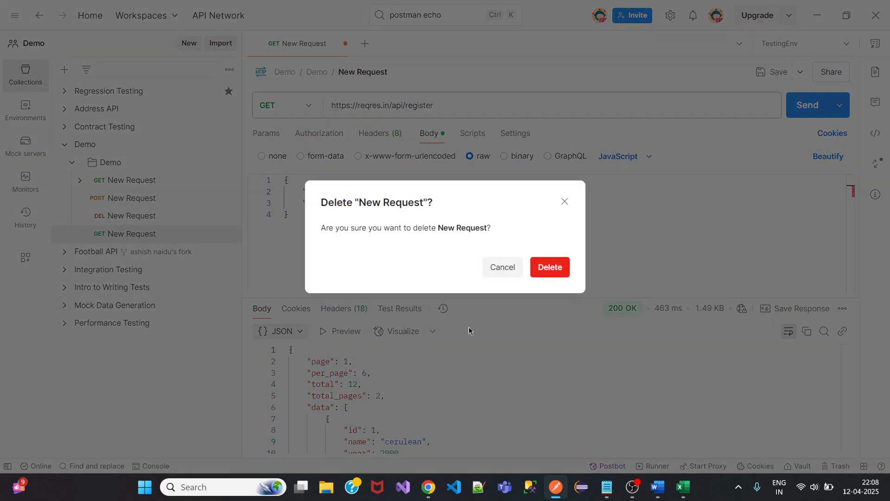
click(551, 268)
mouse_move(429, 486)
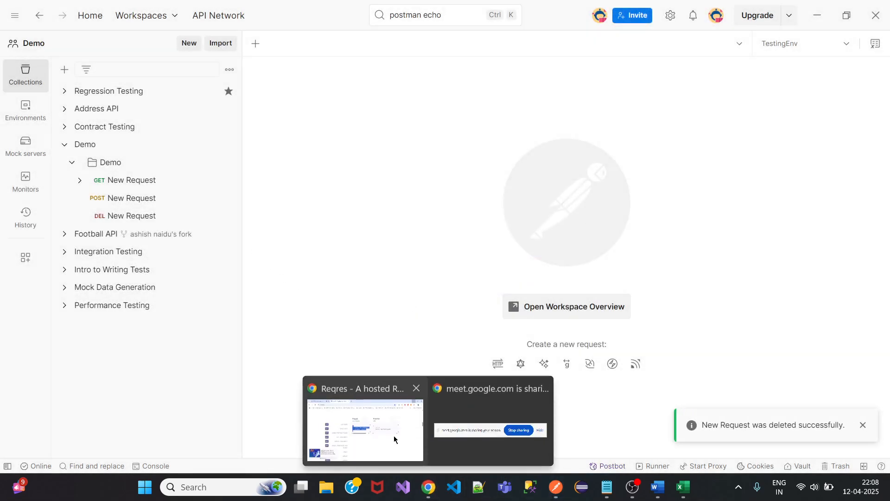
click(394, 438)
In a new Chrome tab, open DummyJSON from the POSTMAN API Testing bookmarks folder.
click(338, 12)
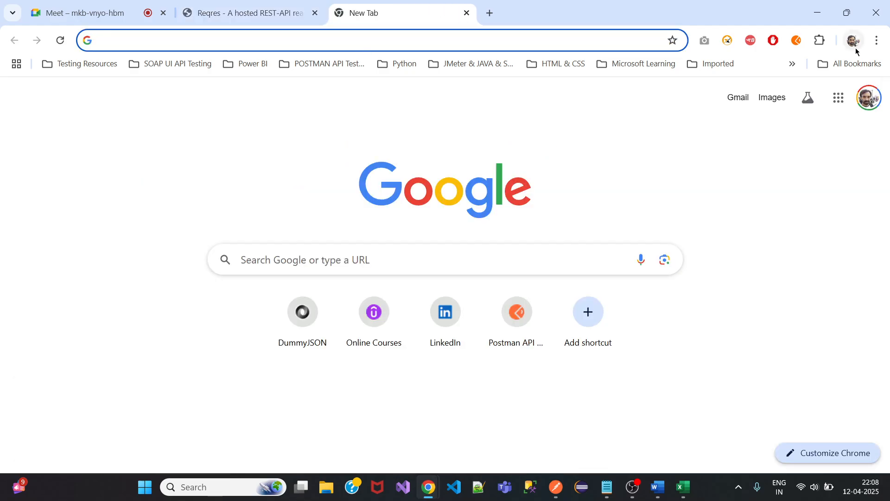
click(877, 41)
mouse_move(789, 214)
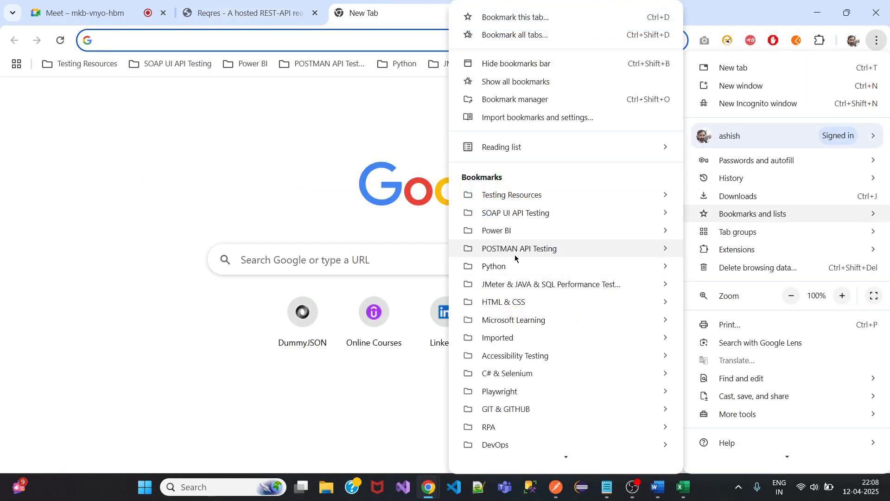
mouse_move(515, 258)
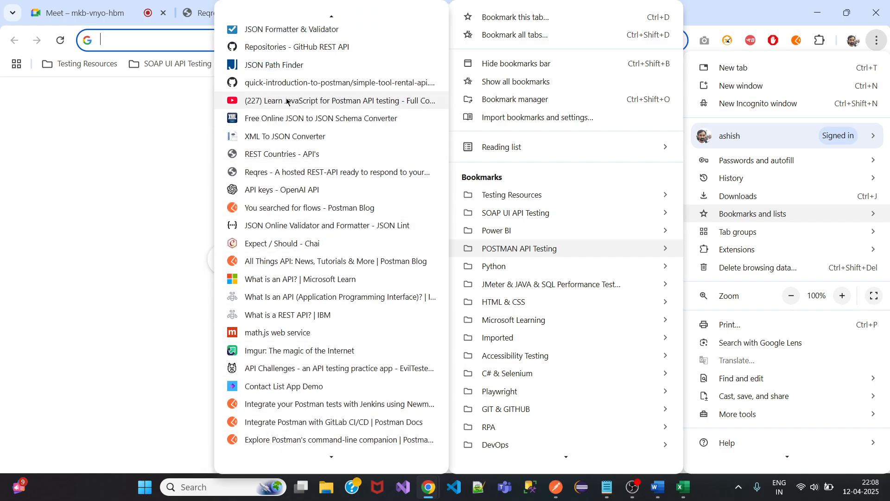
scroll(279, 403, down, 3)
click(276, 370)
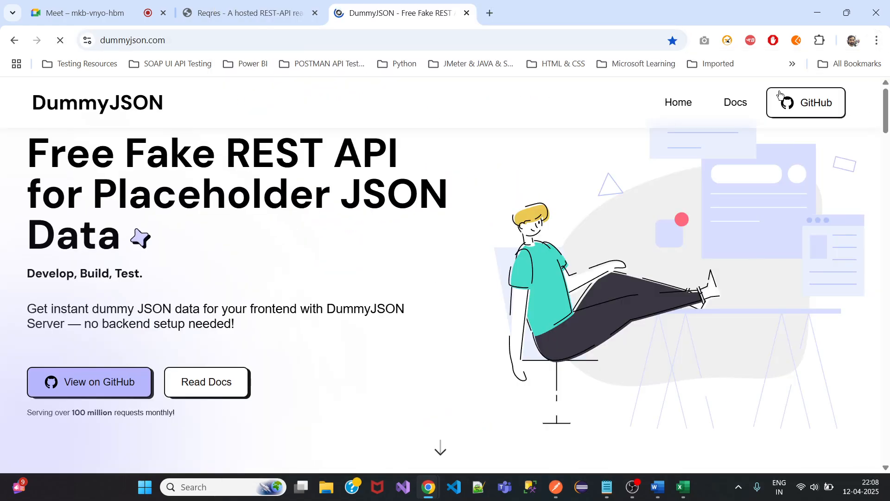
Go to DummyJSON Docs > Users > Add a user and select the users/add endpoint URL.
click(735, 103)
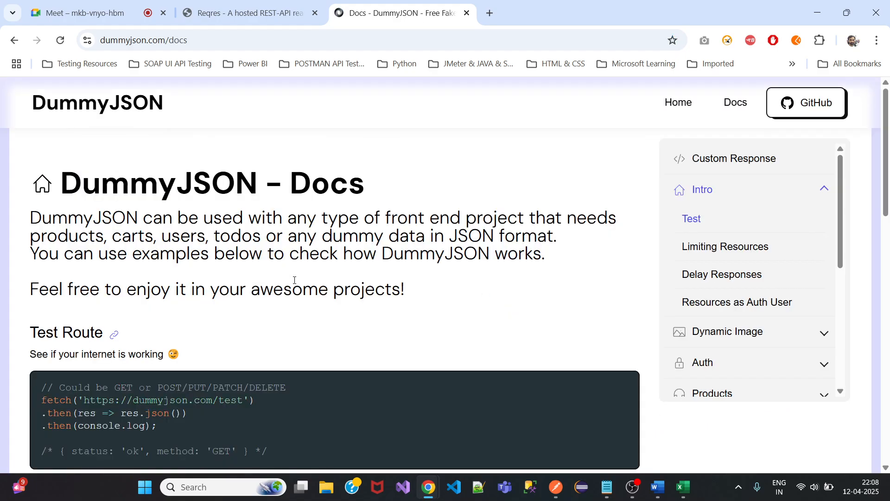
scroll(295, 280, down, 2)
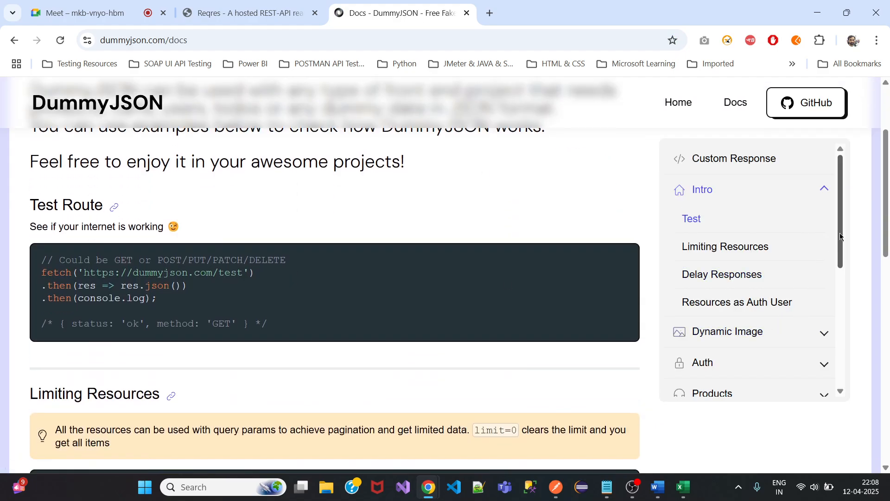
scroll(841, 237, down, 5)
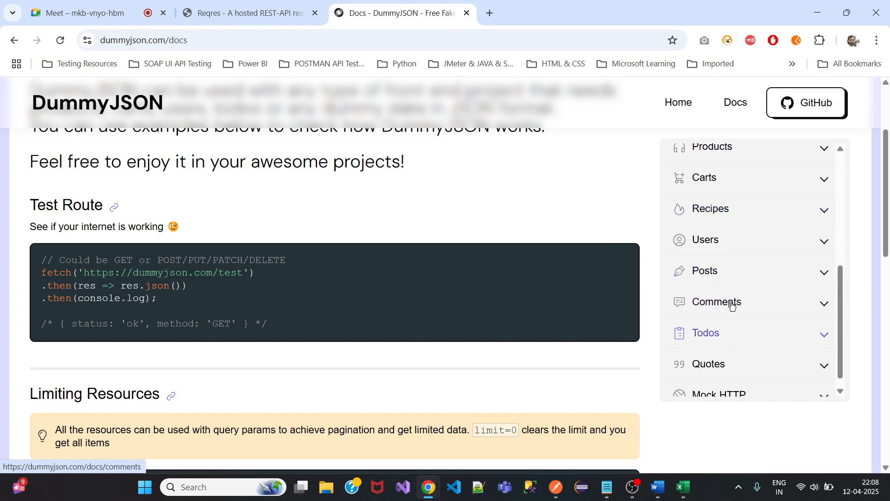
click(721, 240)
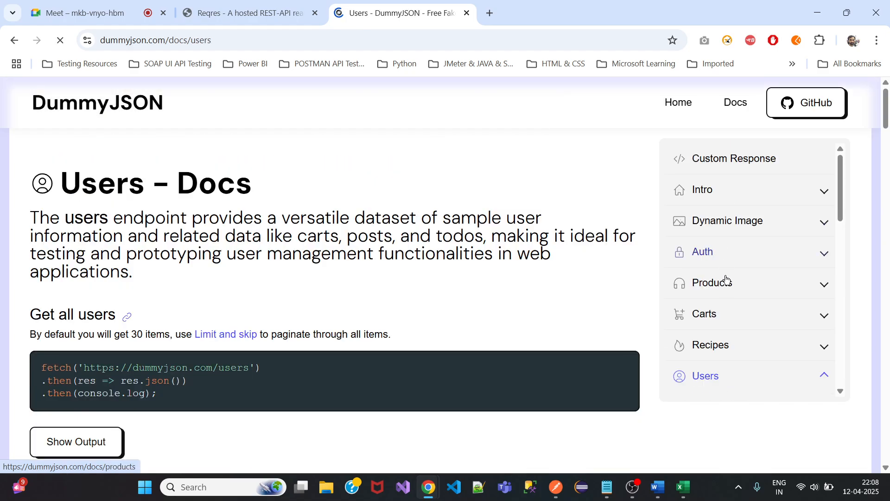
drag(839, 209, 839, 334)
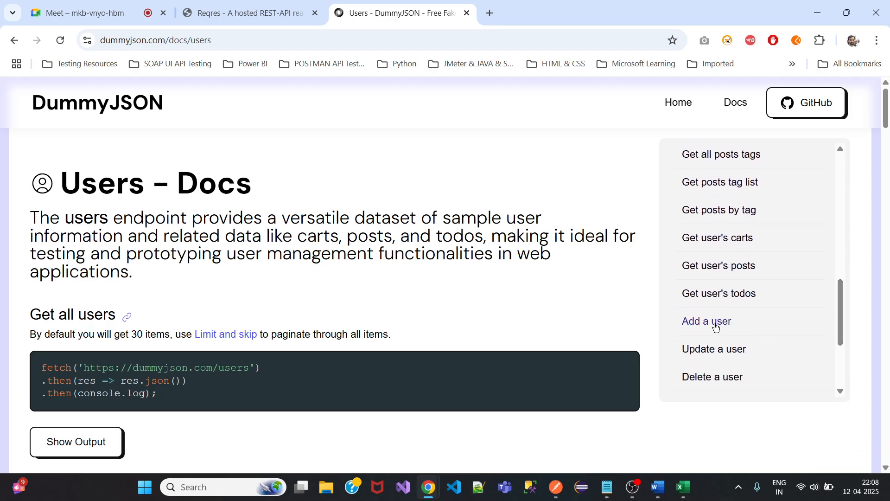
click(715, 322)
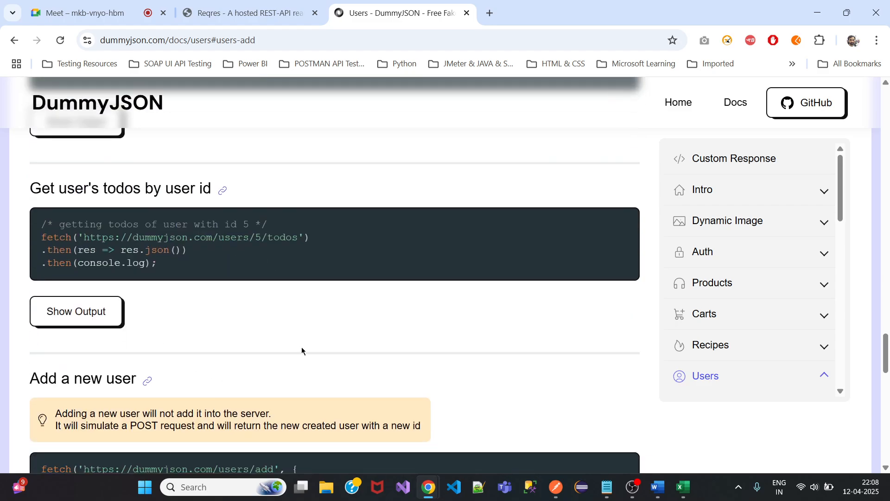
scroll(302, 351, down, 5)
scroll(302, 351, up, 1)
scroll(302, 351, down, 1)
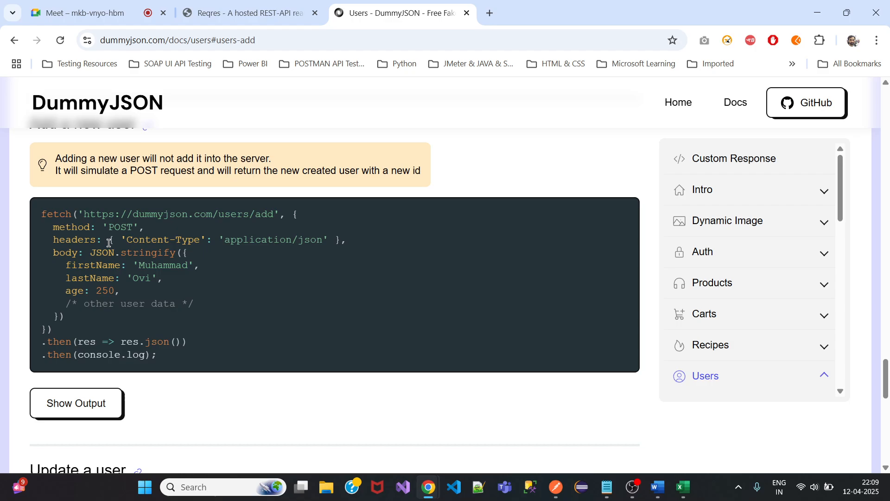
drag(83, 214, 280, 216)
key(ctrl+c)
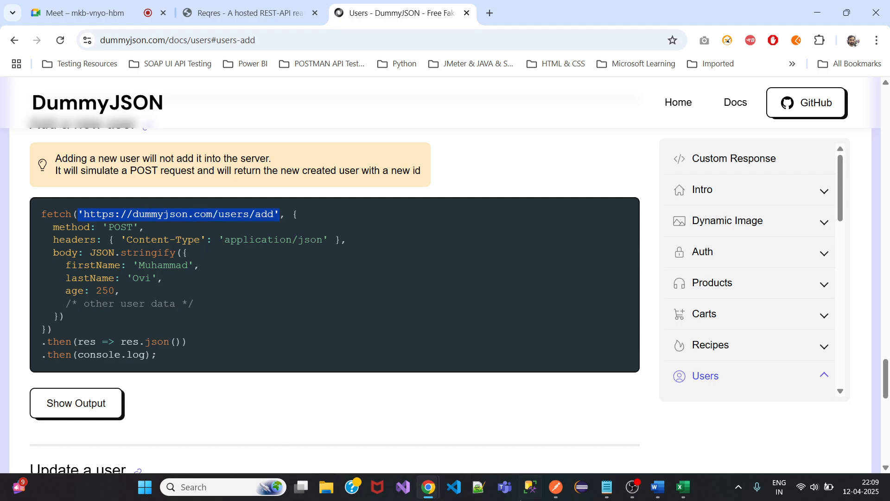
click(556, 487)
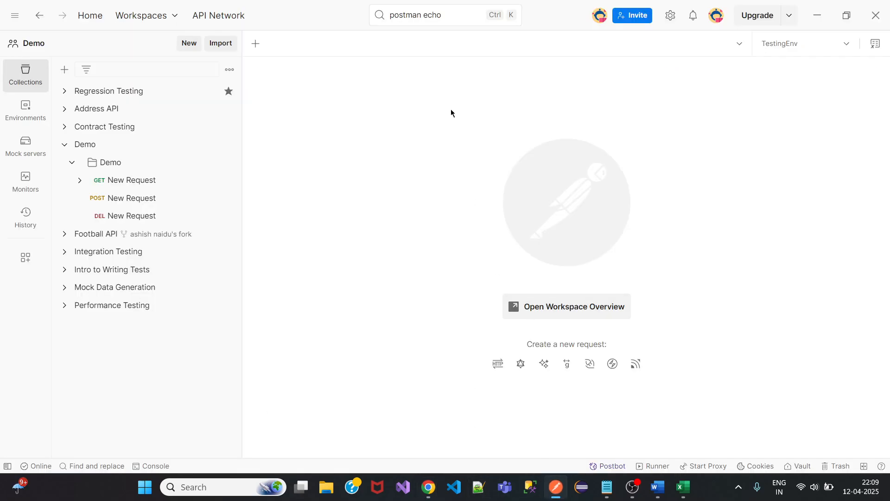
click(229, 144)
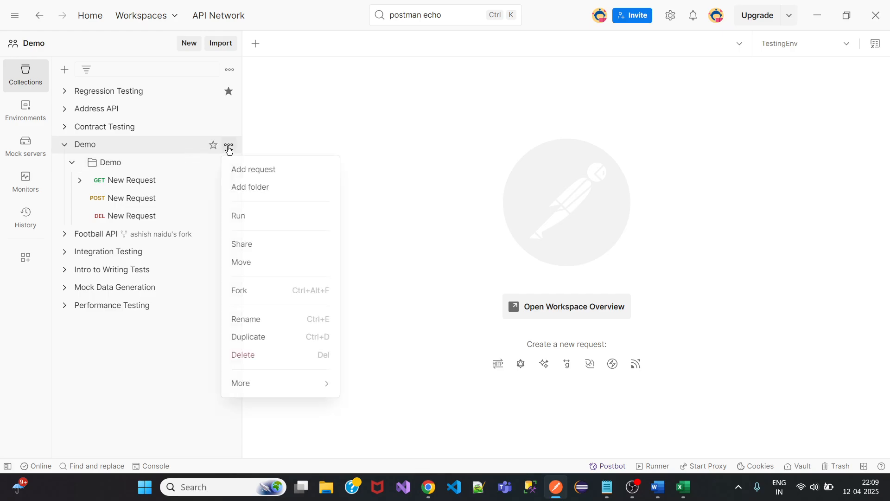
click(260, 169)
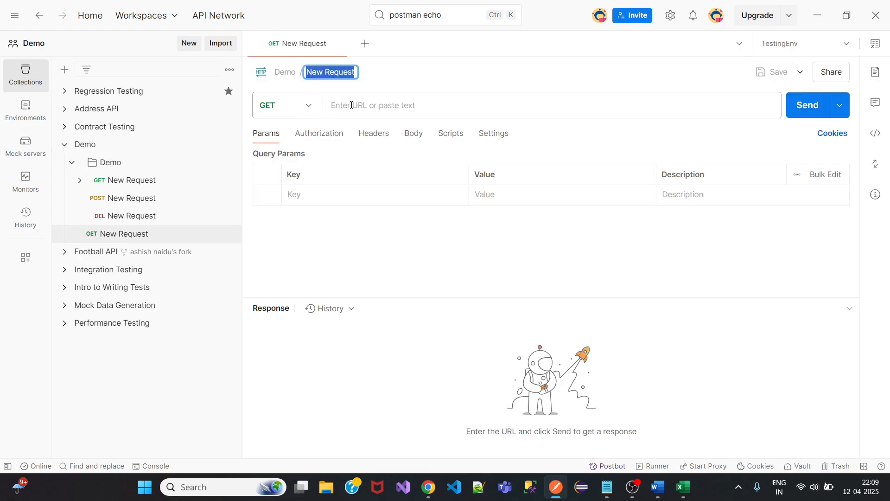
click(351, 105)
key(ctrl+v)
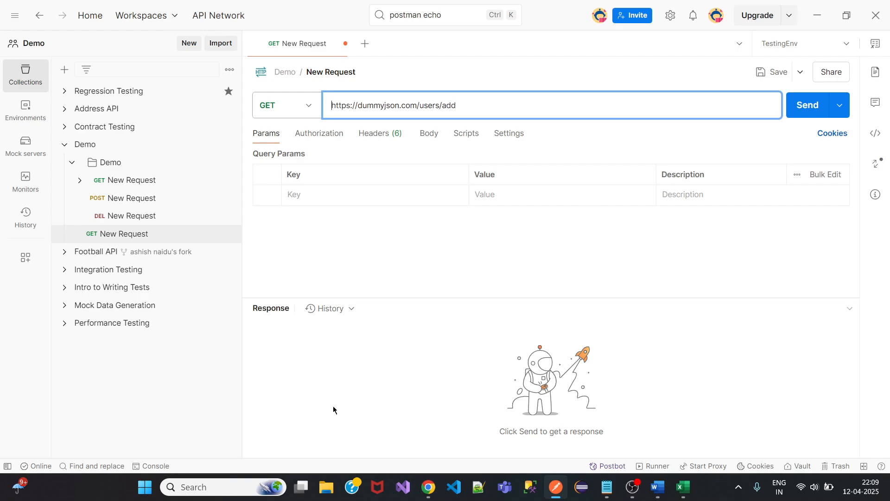
mouse_move(428, 487)
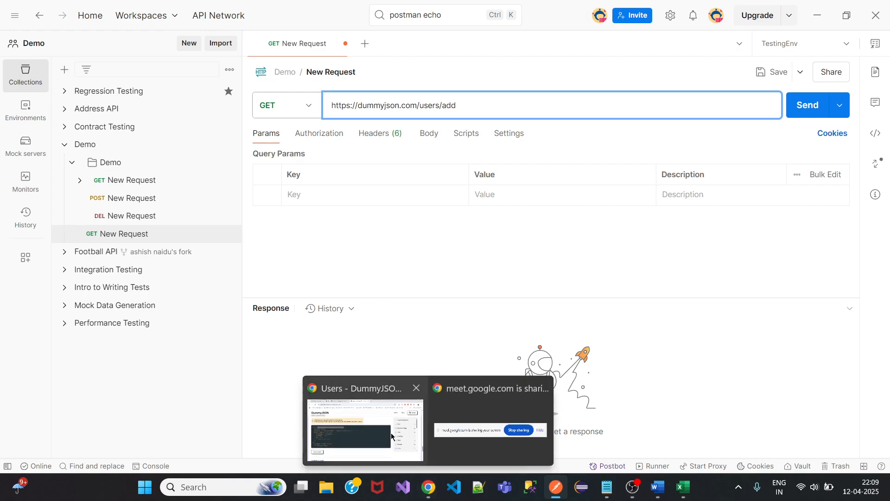
click(392, 436)
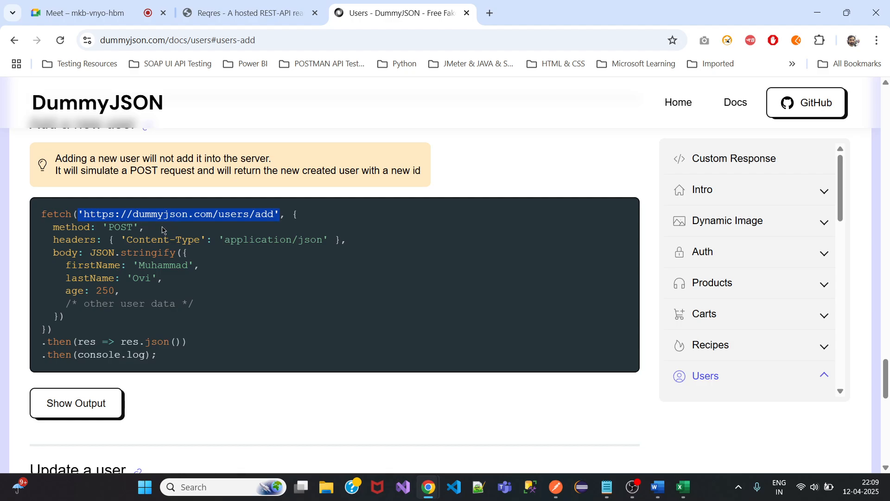
Select the entire Add a new user fetch code block on the DummyJSON docs page.
click(189, 231)
key(ctrl+a)
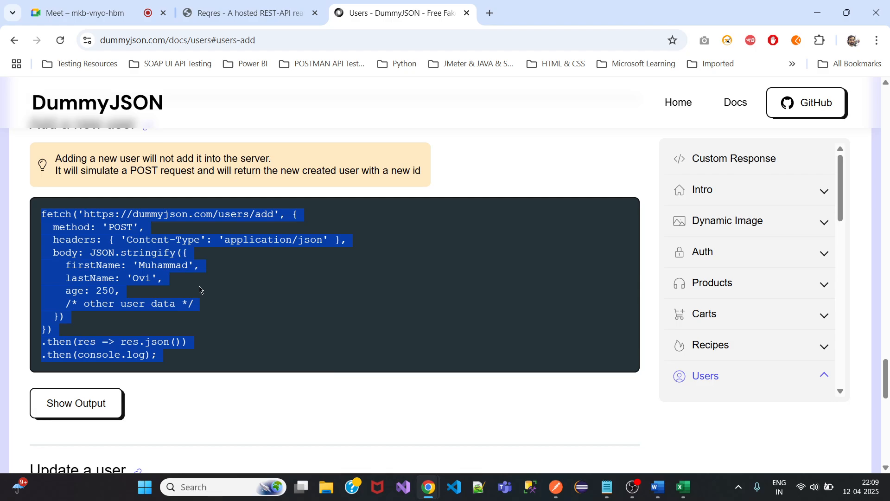
Switch from Chrome to the Word notes document.
click(658, 486)
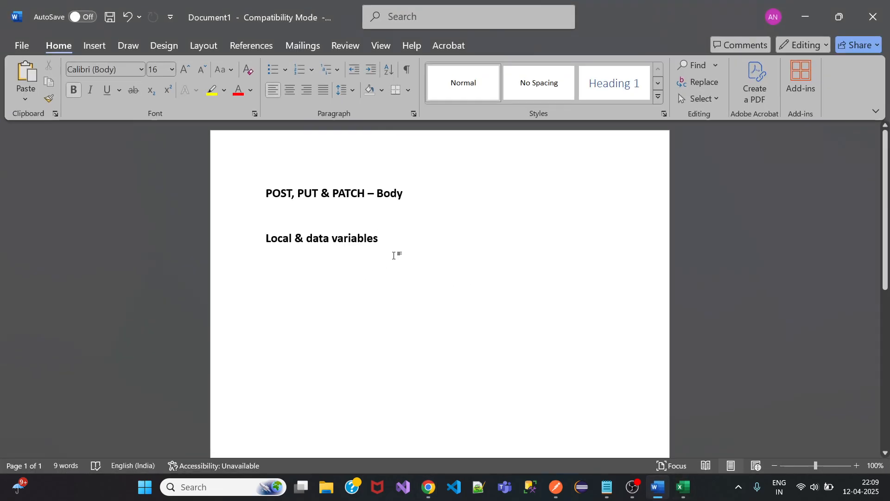
Paste the DummyJSON users/add fetch example under 'Local & data variables' and select its user-data object.
key(ctrl+z)
text(fetch('https://dummyjson.com/users/add', {   method: 'POST',   headers: { 'Content-Type': 'application/json' },   body: JSON.stringify({     firstName: 'Muhammad',     lastName: 'Ovi',     age: 250,     /* other user data */   }) }) .then(res => res.json()) .then(console.log);)
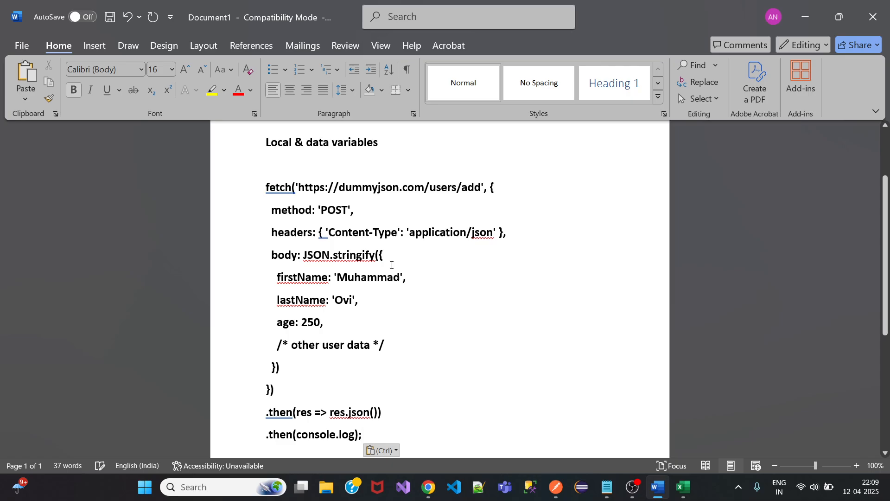
click(384, 262)
drag(385, 263, 278, 368)
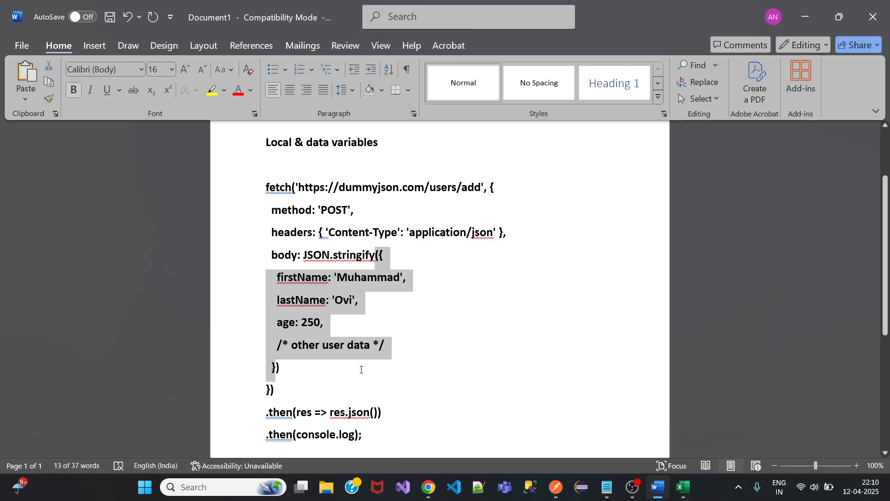
In Postman, set the request body to raw JavaScript.
click(559, 493)
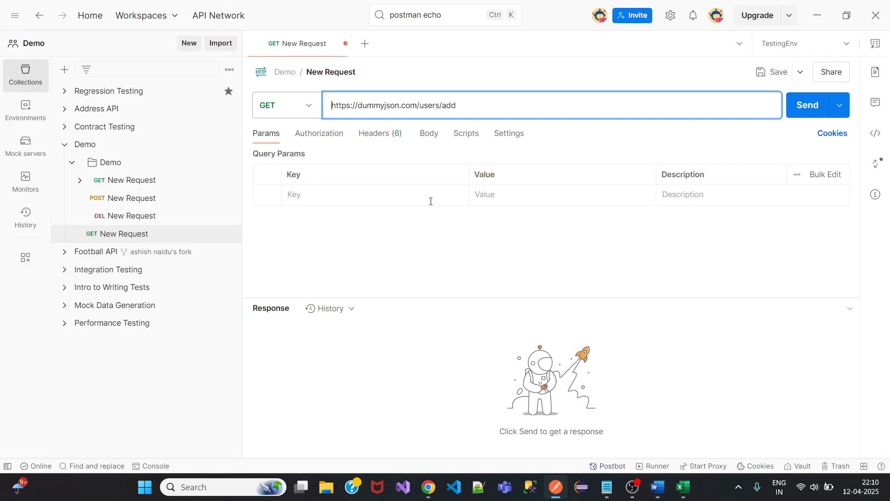
click(427, 134)
click(482, 158)
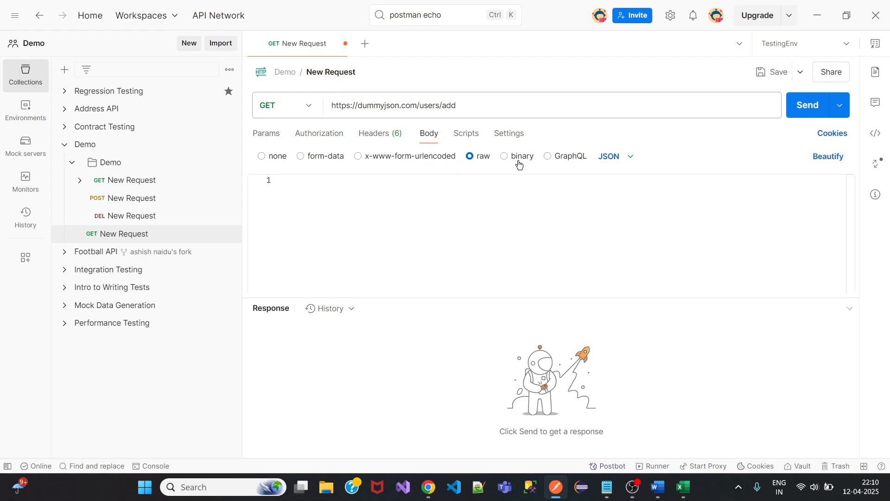
click(611, 157)
click(611, 199)
Paste the user object into the body without the stray '(', save, and send, getting 400 Bad Request.
click(426, 218)
text(({     firstName: 'Muhammad',     lastName: 'Ovi',     age: 250,     /* other user data */   })
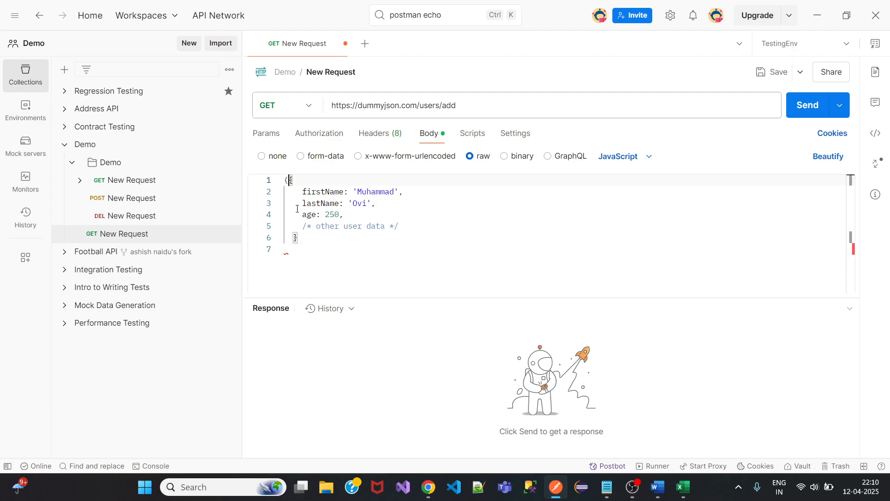
key(BackSpace)
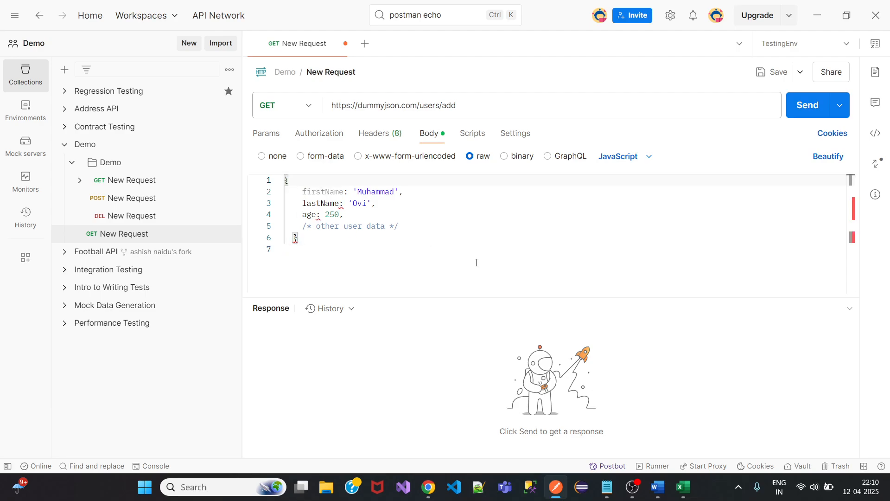
click(766, 71)
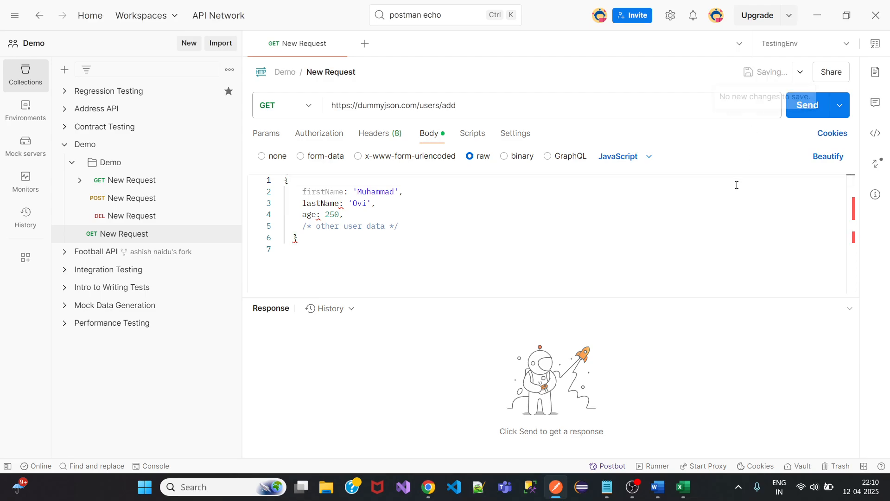
click(808, 105)
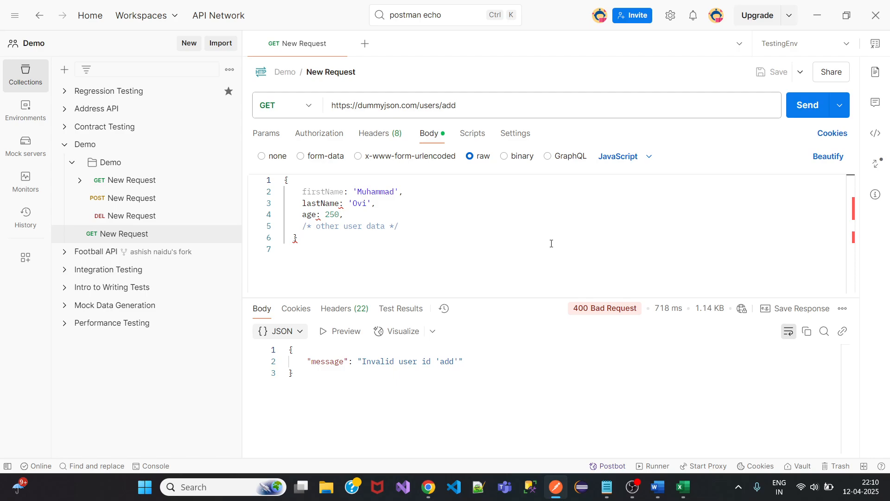
Change the request method to POST, save, and set the body language to JSON.
click(308, 108)
click(302, 160)
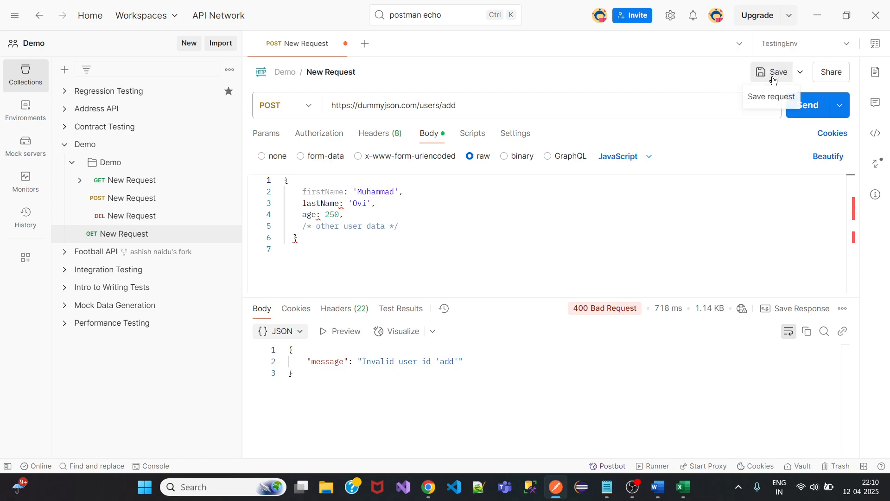
click(773, 73)
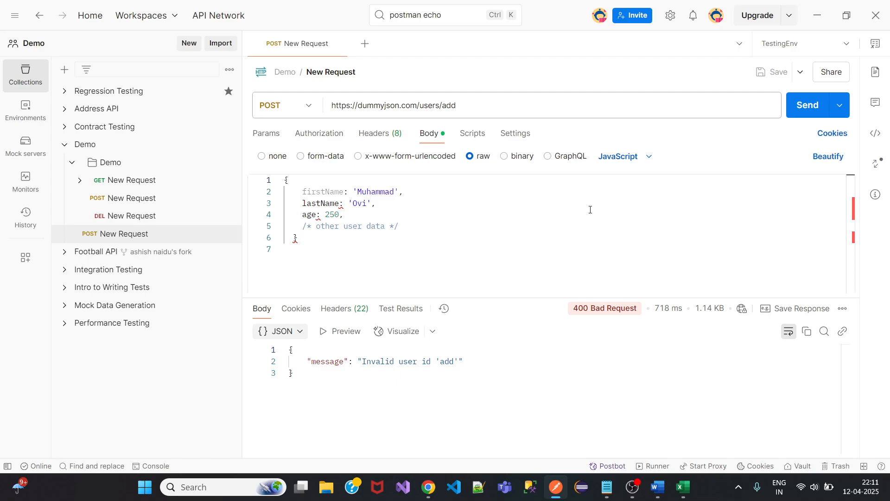
click(633, 162)
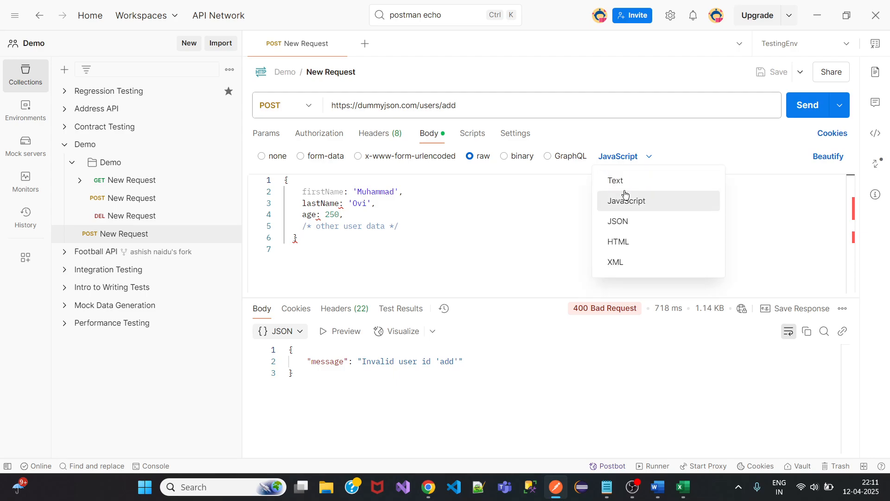
click(628, 226)
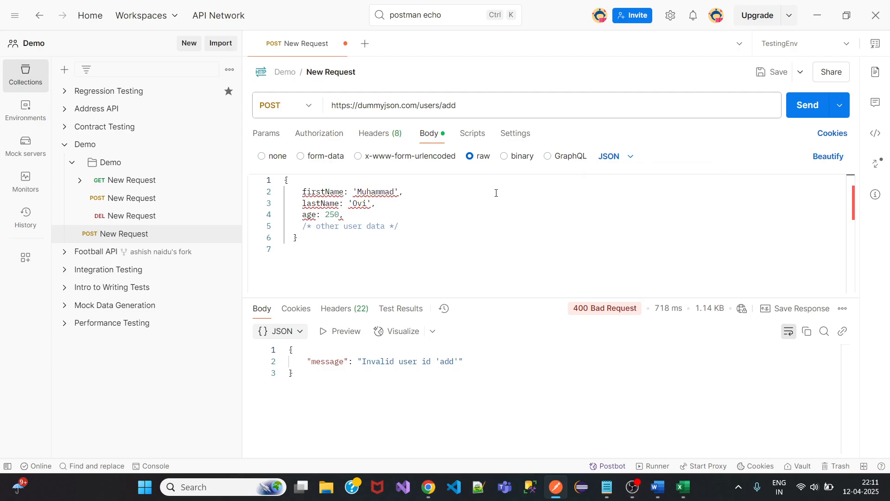
Wrap the firstName key and its value in double quotes on line 2.
click(302, 189)
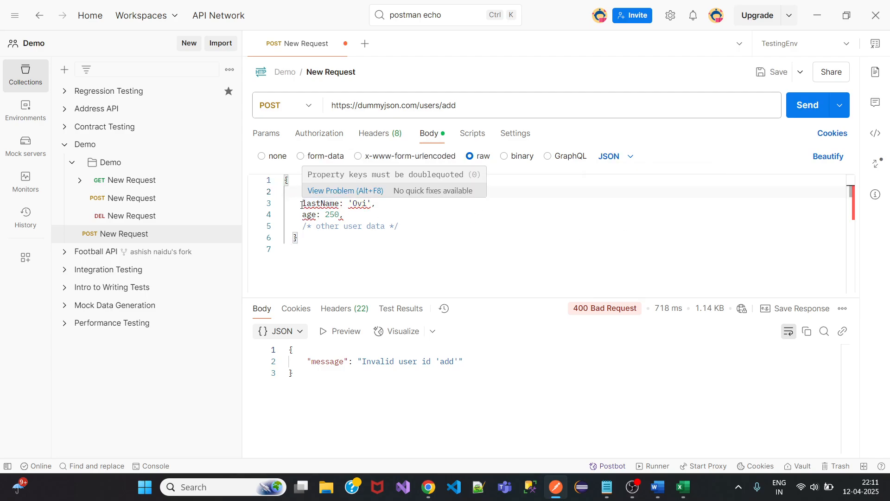
text(")
key(Right)
key(Right)
key(Right)
key(Right)
key(Right)
key(Right)
key(Right)
key(Right)
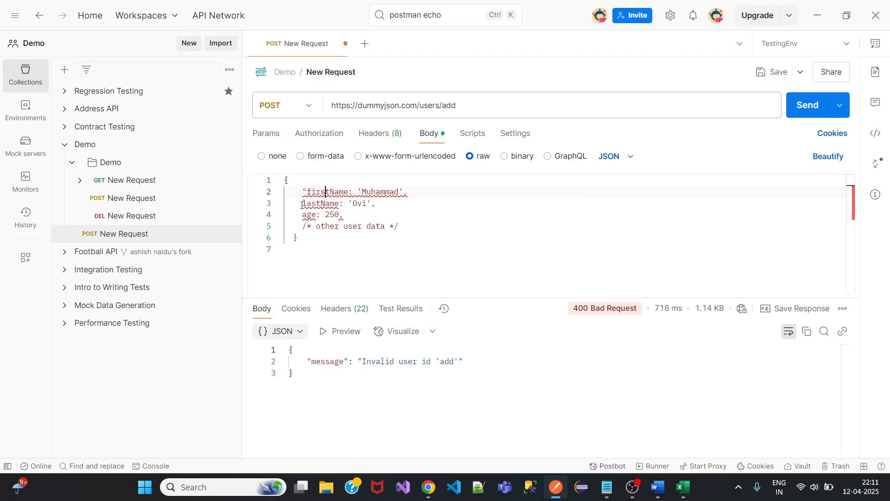
key(Right)
text(:)
key(Right)
key(Right)
key(Left)
key(Left)
key(Left)
text(")
key(Delete)
key(Right)
key(Right)
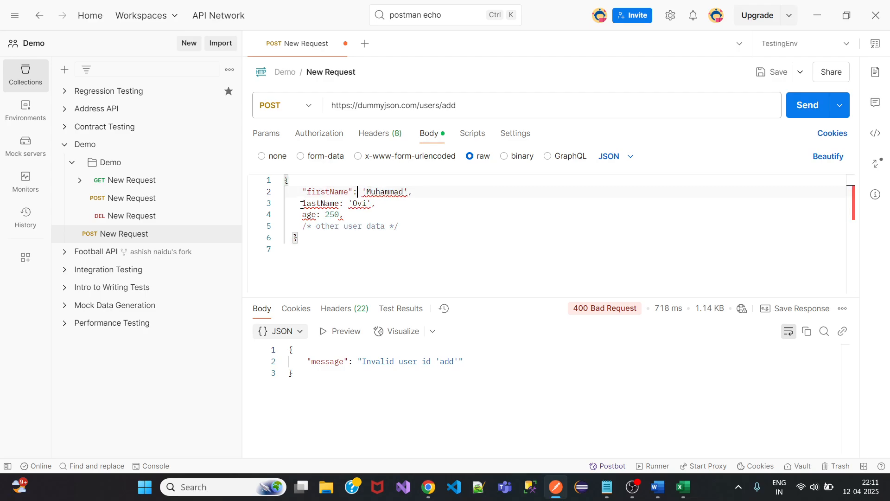
key(Delete)
text(")
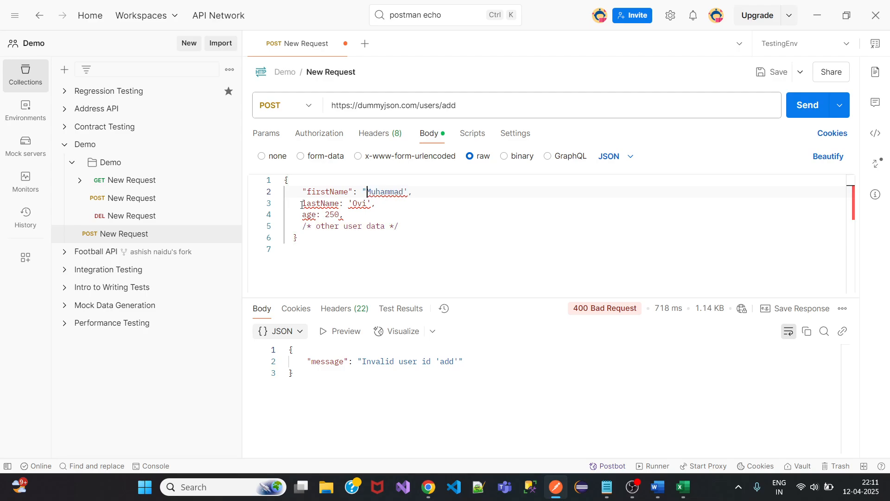
key(Right)
key(Right)
key(Right)
key(Right)
key(Right)
key(Right)
key(Right)
key(BackSpace)
text(")
Double-quote the lastName key and value and the age key.
key(Down)
key(Left)
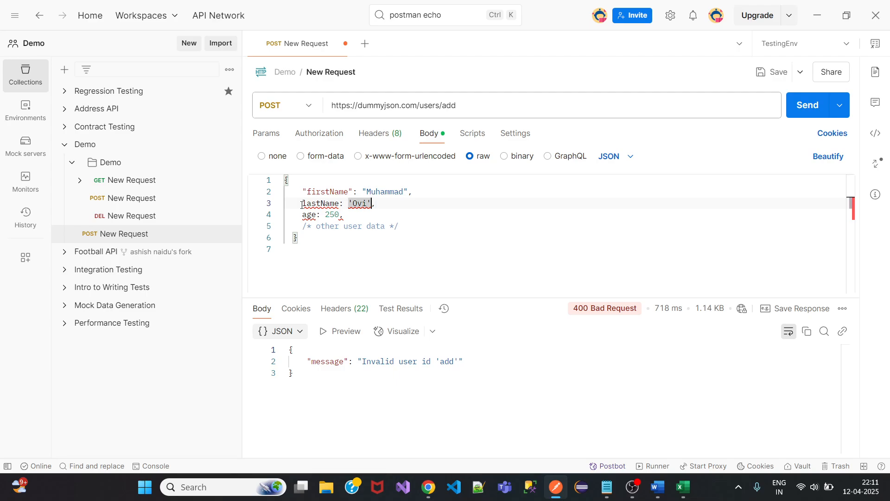
key(BackSpace)
text(")
key(Left)
key(Left)
key(Left)
key(Left)
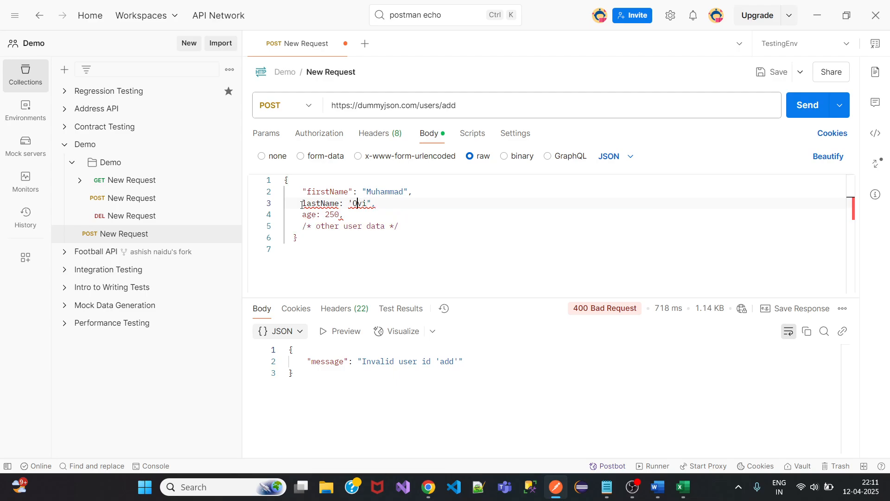
key(BackSpace)
text(")
double_click(302, 205)
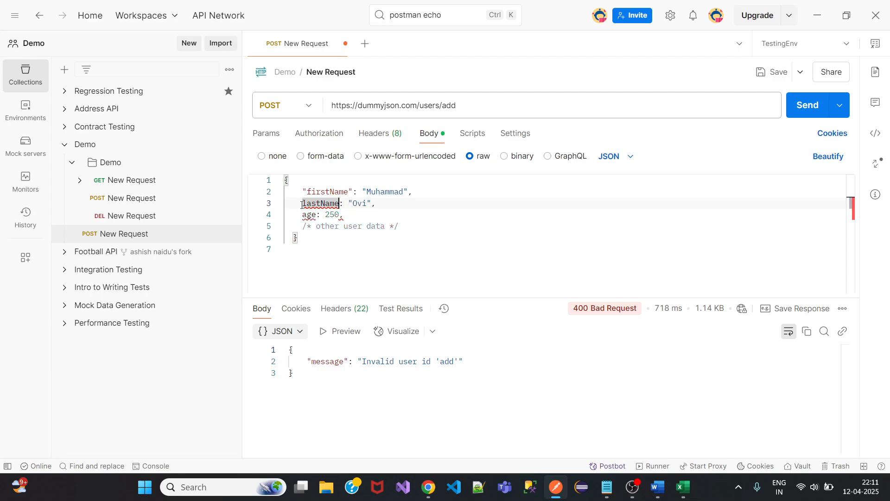
text(")
click(302, 204)
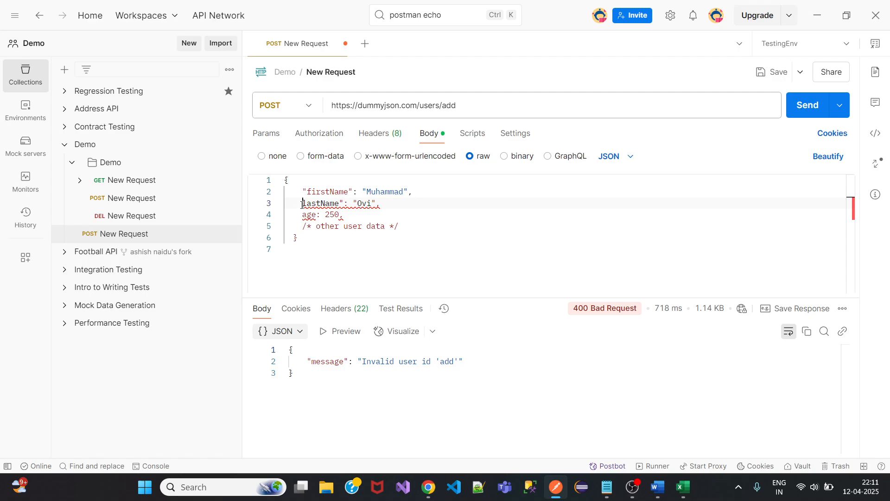
text(")
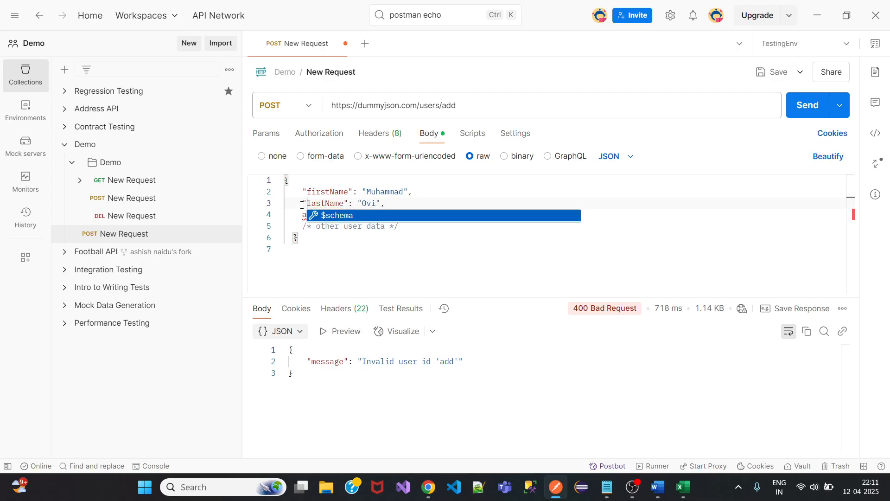
click(416, 227)
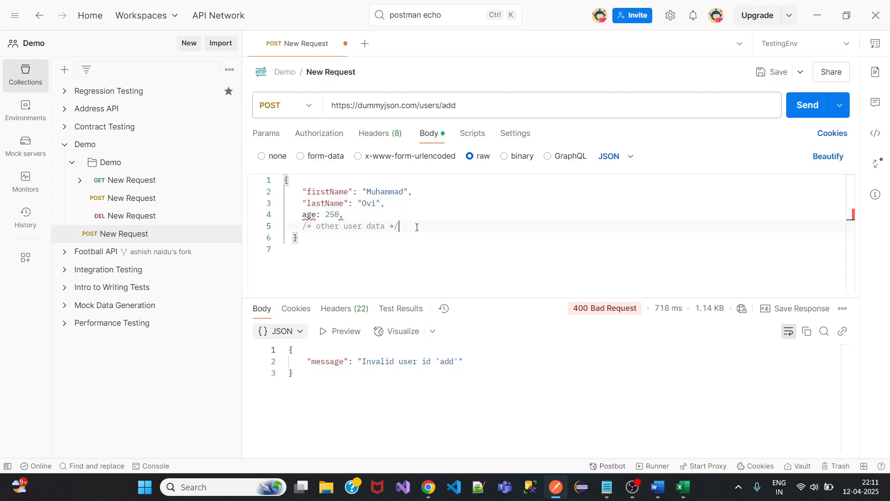
click(302, 216)
text(")
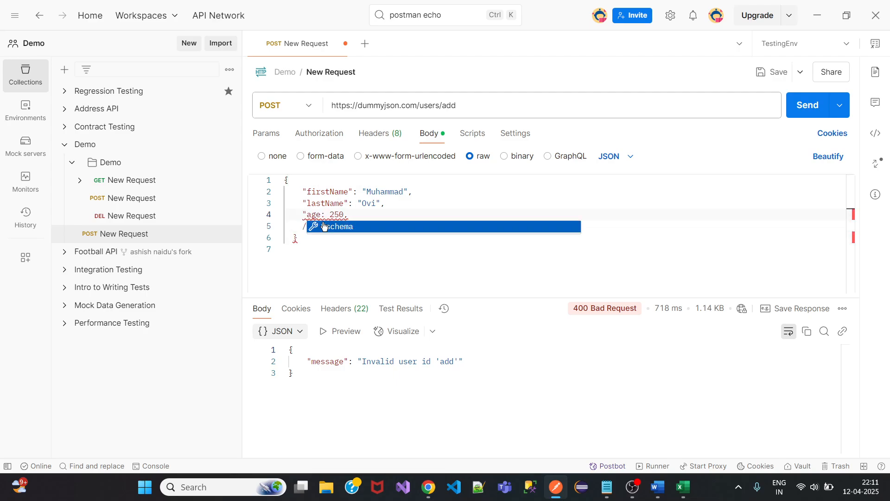
click(323, 222)
text(")
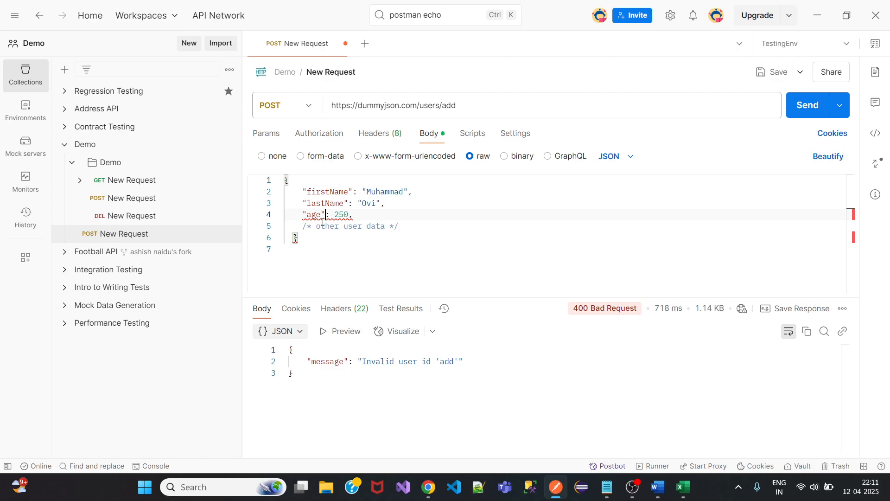
Remove the trailing comma after 250, save, and send for 201 Created with id 209.
click(773, 72)
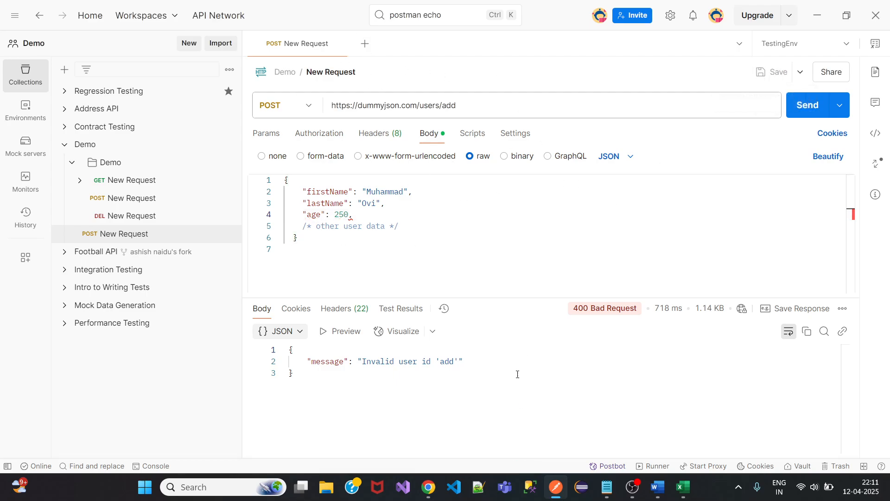
click(371, 215)
key(BackSpace)
click(774, 72)
click(800, 113)
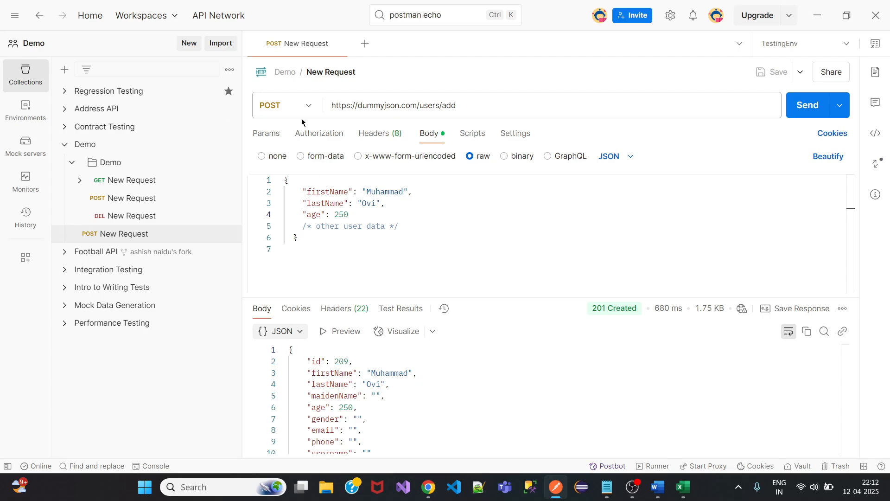
Revert the request to GET with a JavaScript body.
click(310, 107)
click(298, 144)
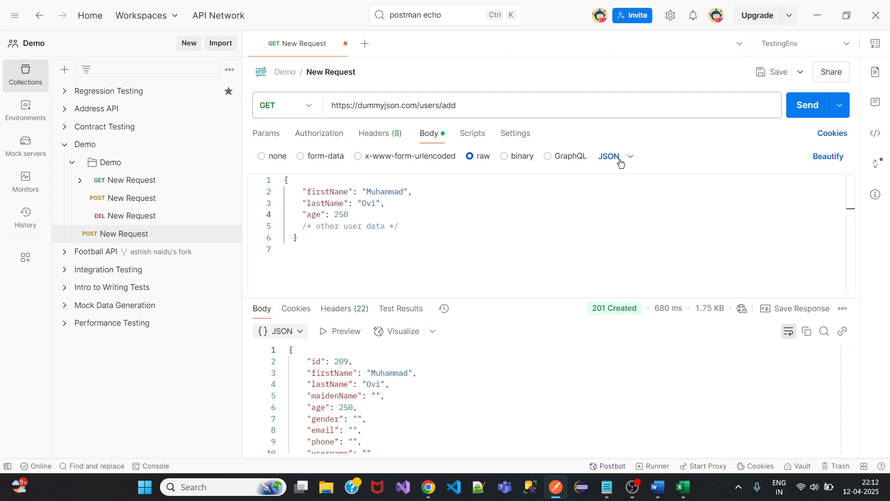
click(630, 158)
click(622, 201)
Change the colons after firstName and lastName to semicolons, save, and send, getting 400 Bad Request.
click(357, 192)
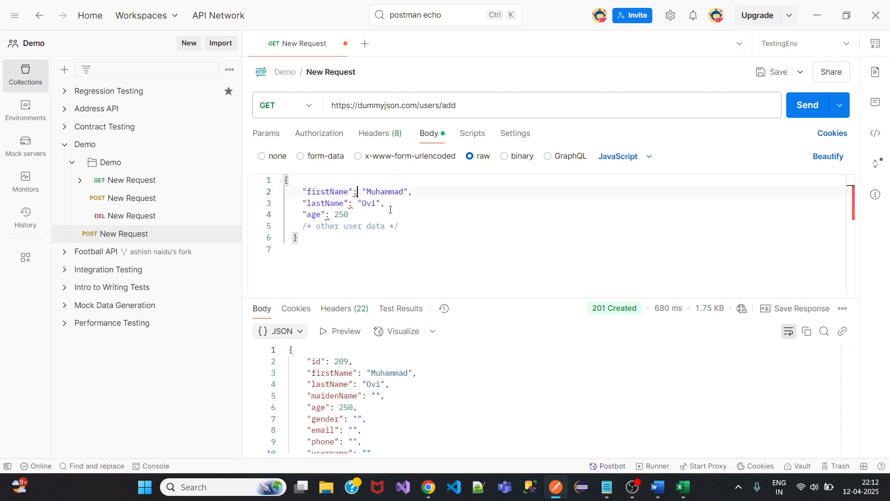
key(BackSpace)
text(;)
click(352, 203)
key(BackSpace)
text(;)
click(770, 73)
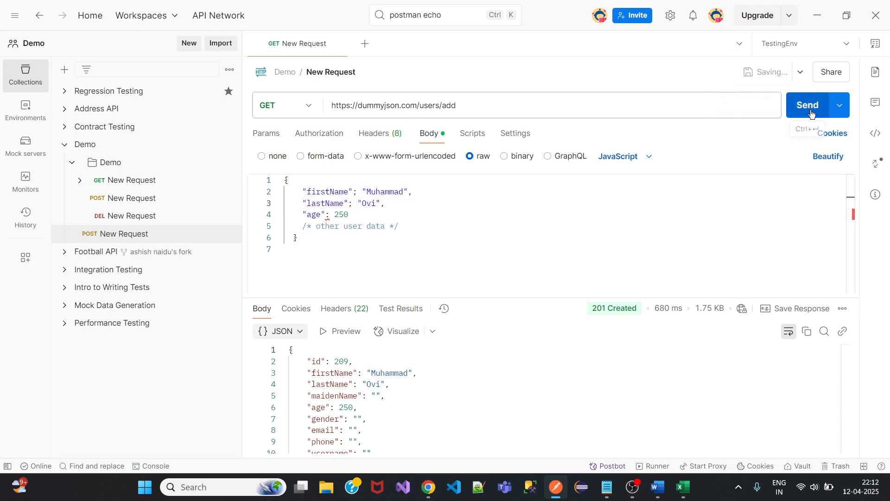
click(806, 105)
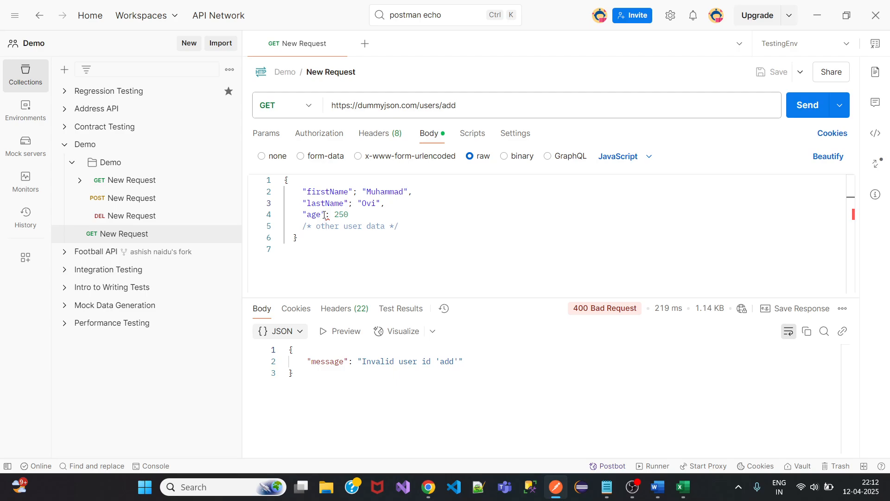
mouse_move(328, 216)
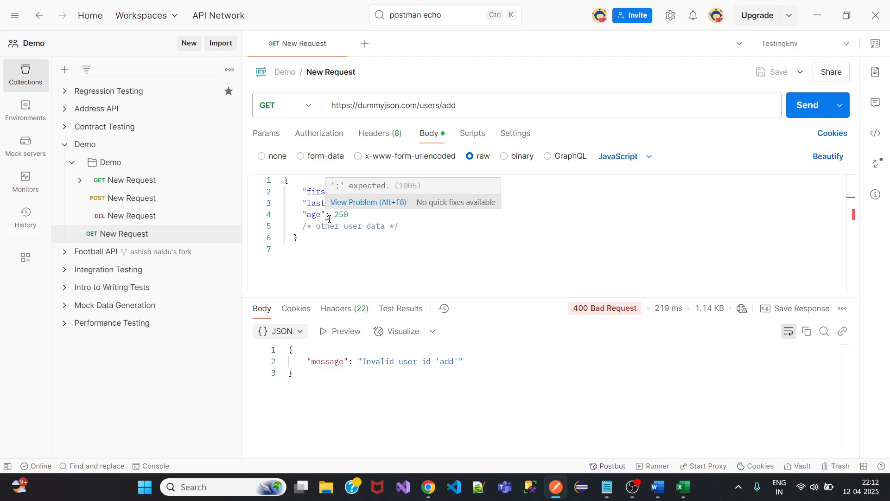
Switch the request method to POST and the body format to JSON.
drag(254, 98, 312, 139)
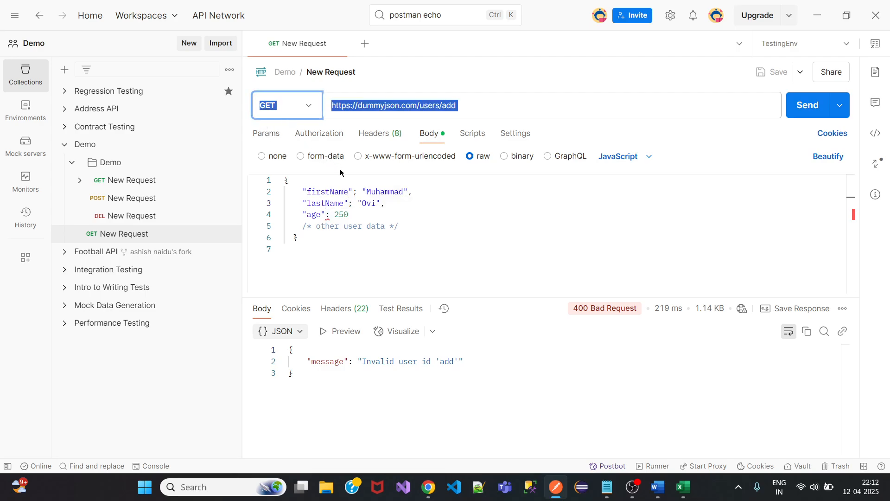
drag(340, 172, 384, 250)
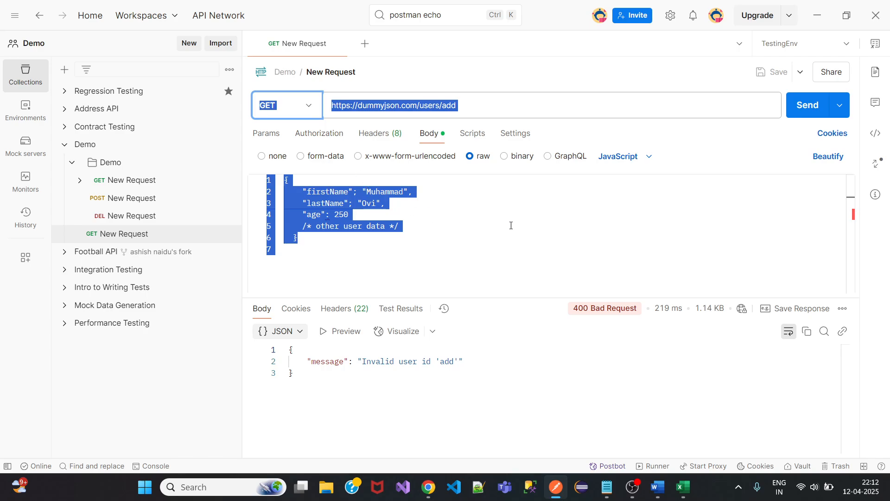
click(304, 111)
click(294, 160)
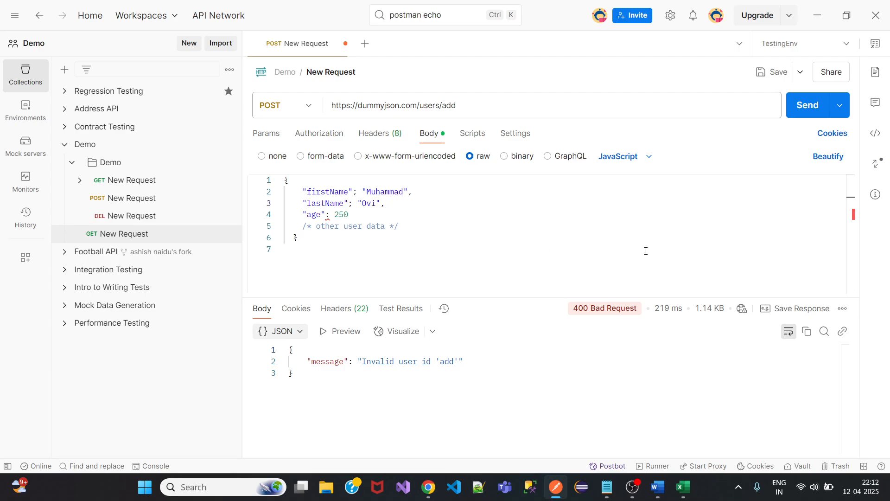
click(649, 158)
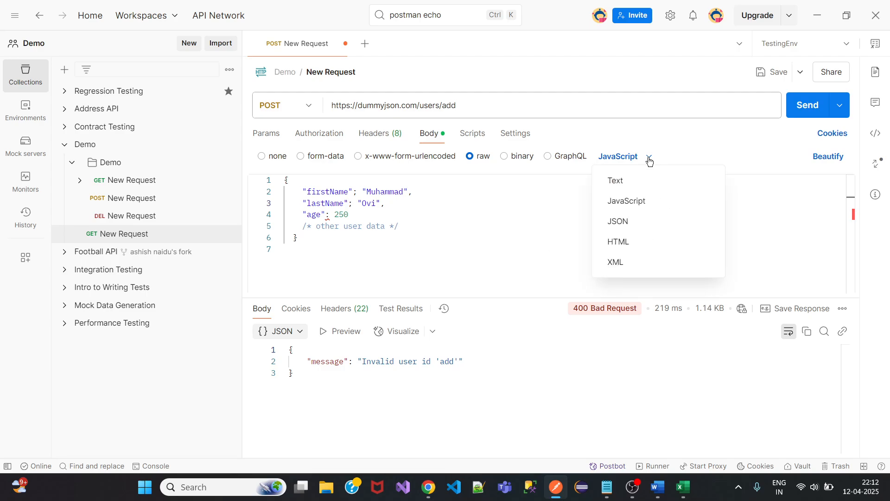
click(638, 229)
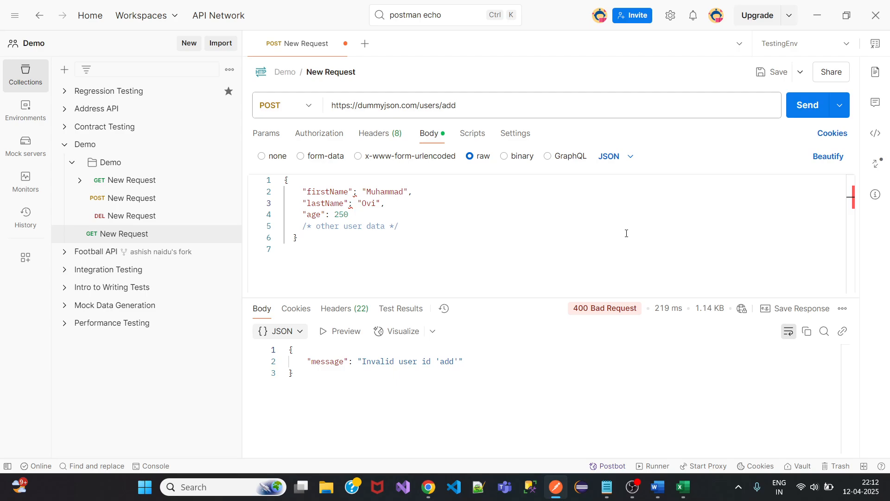
Restore colons after firstName and lastName, then save and send for 201 Created.
click(358, 192)
key(BackSpace)
text(:)
click(353, 206)
key(BackSpace)
text(:)
click(773, 72)
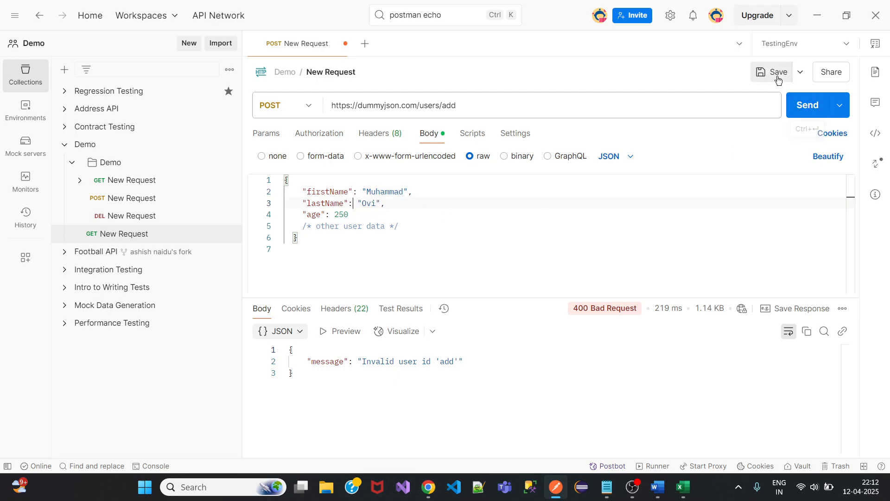
click(807, 105)
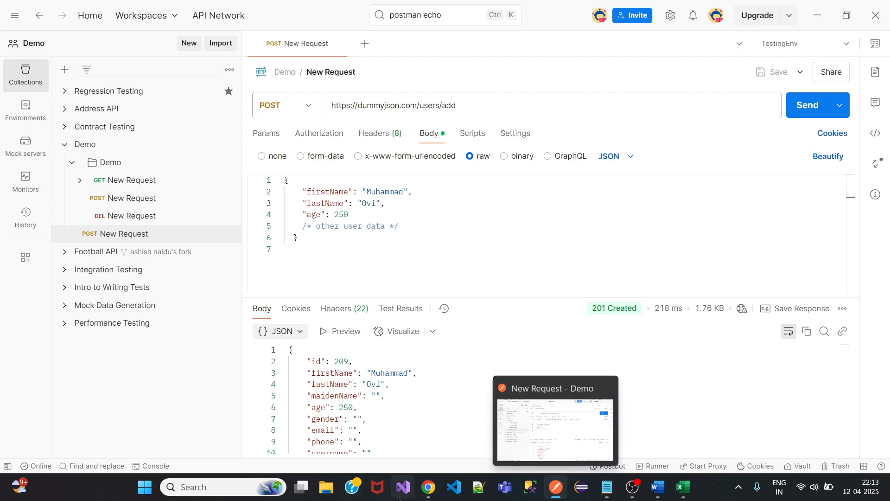
mouse_move(431, 495)
click(357, 422)
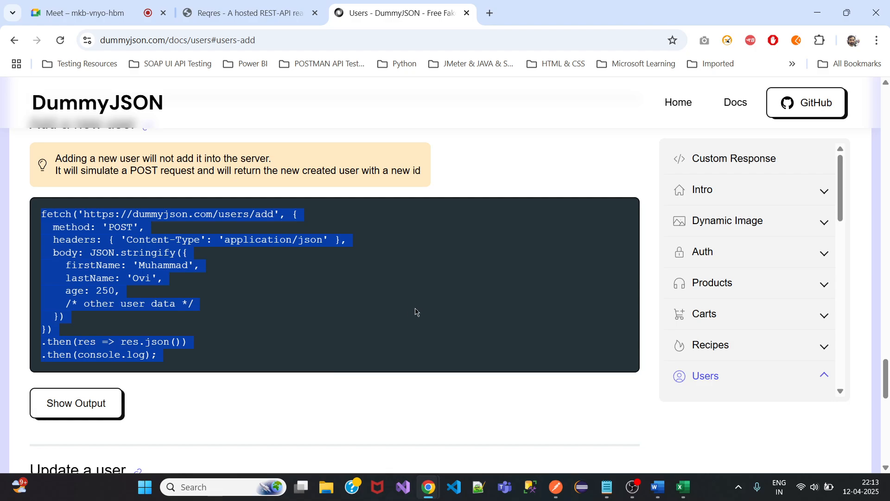
click(348, 410)
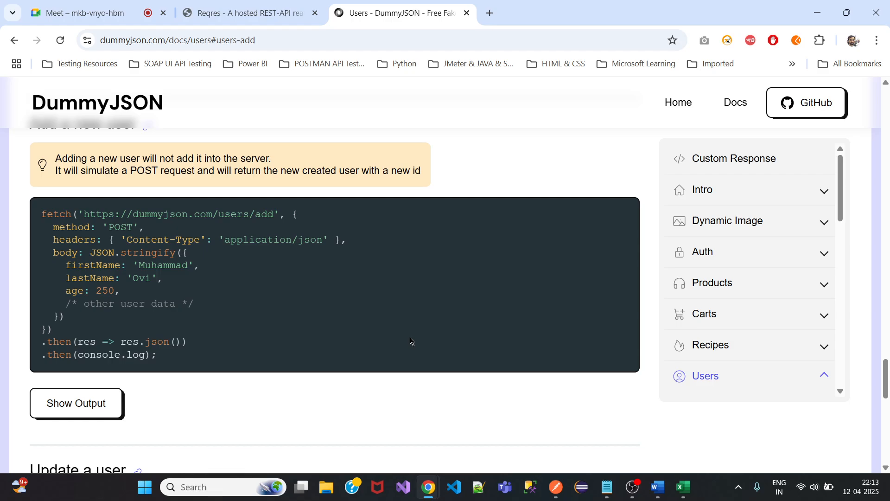
click(607, 487)
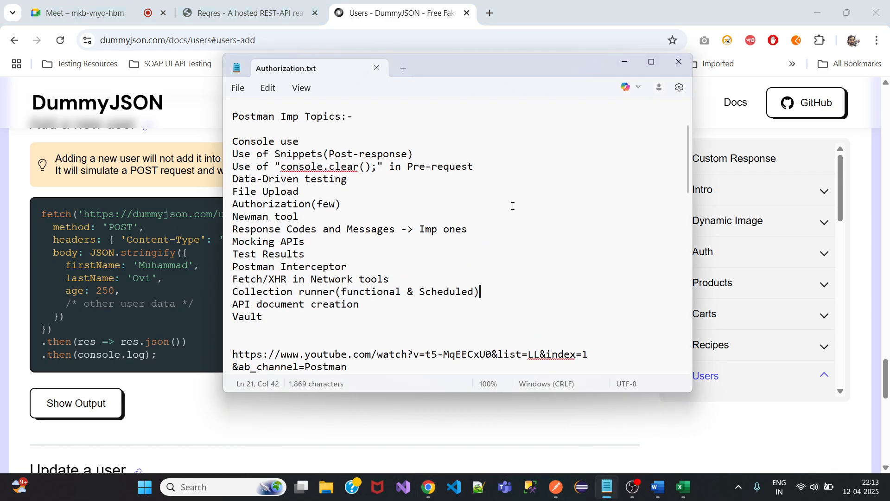
click(625, 62)
click(556, 487)
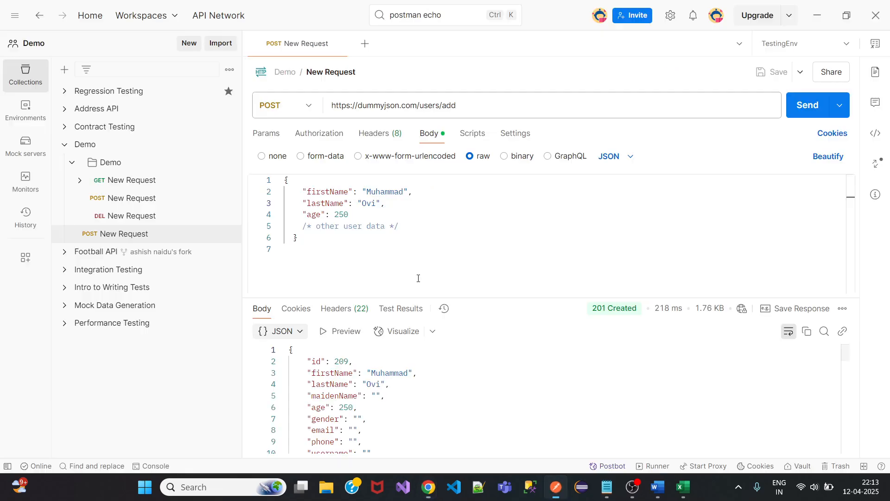
Add comments 'Changed from GET to POST Method' and '//Changed from JS to JSON format' above the body.
click(286, 180)
key(Return)
key(Return)
key(Return)
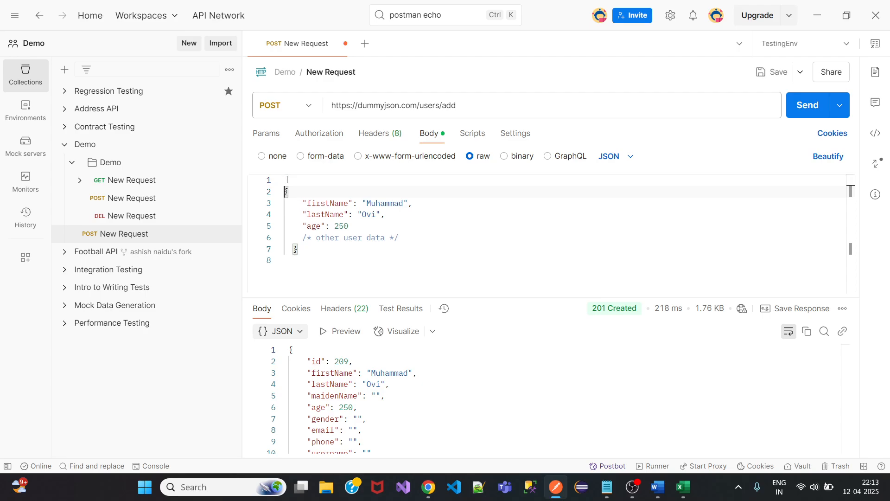
click(287, 179)
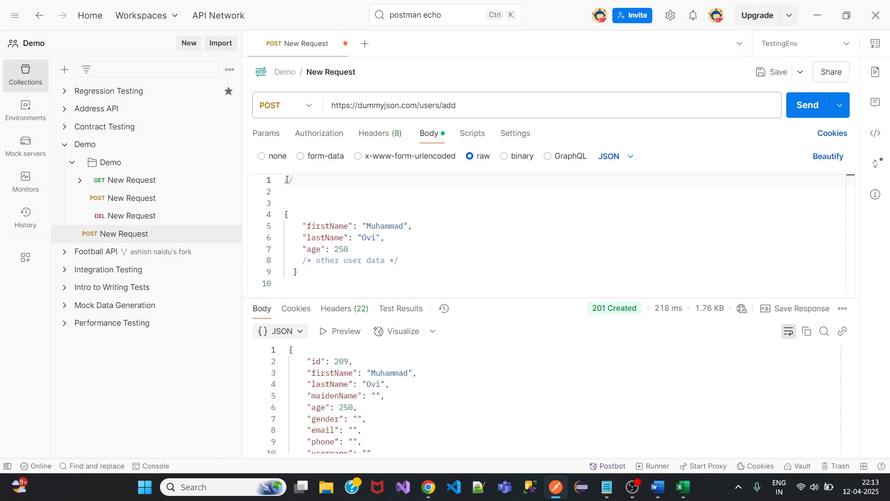
text(Changed from GET to POST Method)
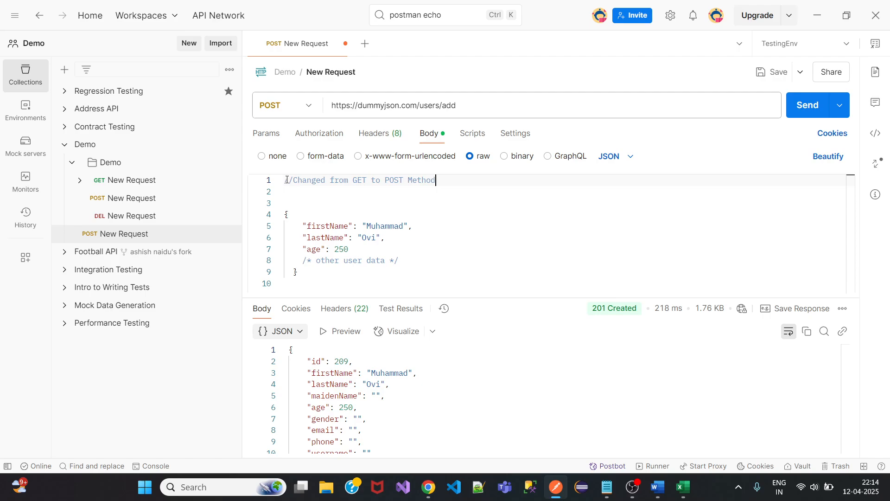
key(Return)
text(//C)
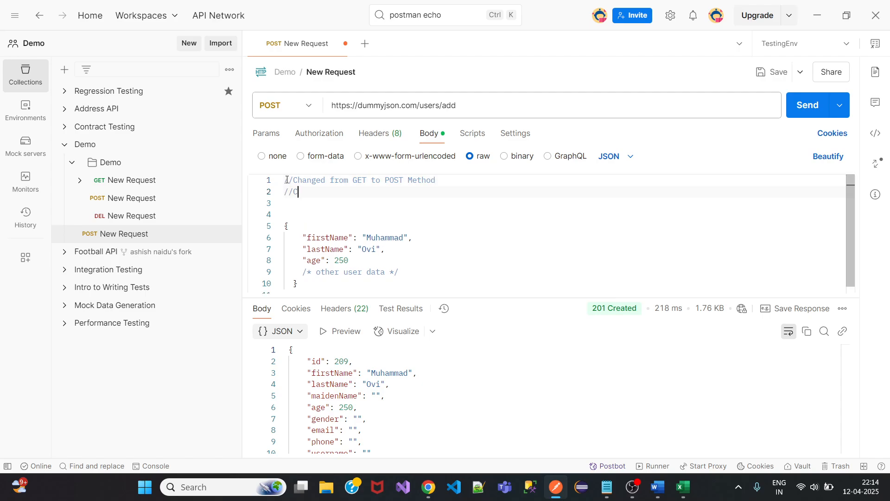
text(hanged from JS to JSON format)
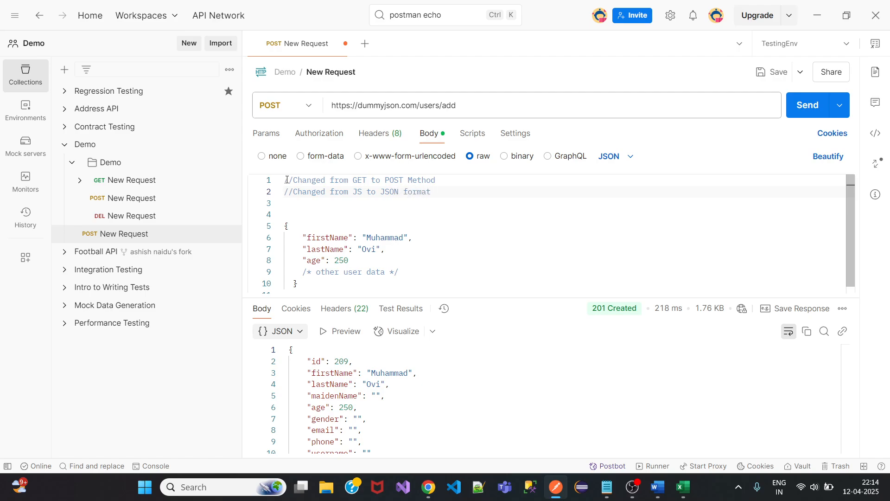
Save, remove the extra blank lines above the opening brace, and save again.
click(772, 72)
click(286, 227)
key(BackSpace)
key(BackSpace)
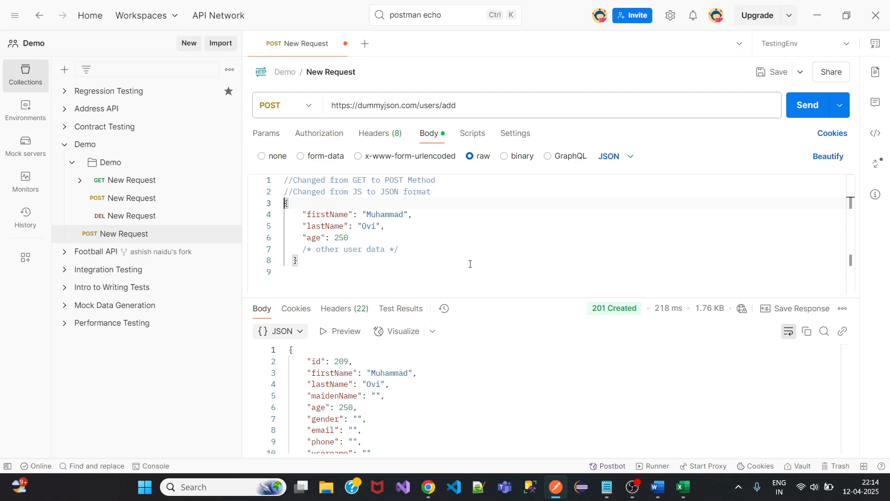
click(772, 72)
In the Post-response script, write `let age = 30;` and begin an `if(age >= 18)` line.
click(475, 137)
click(411, 169)
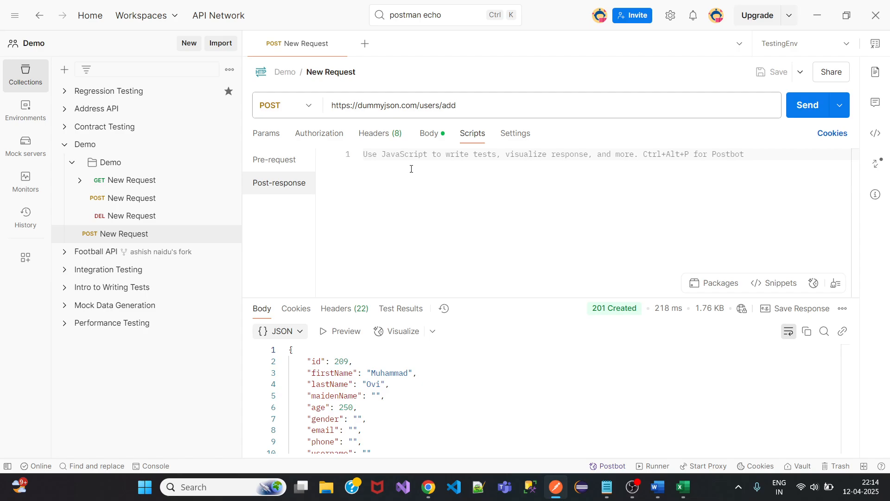
text(a)
key(BackSpace)
text(a)
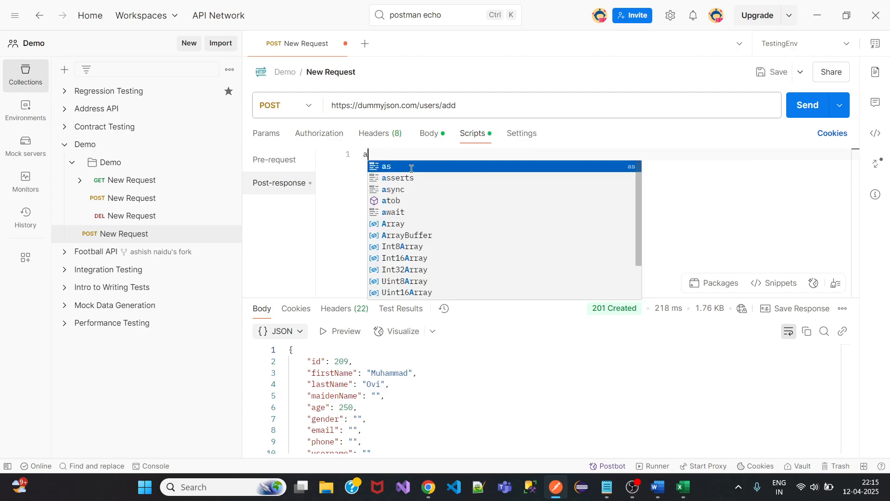
key(BackSpace)
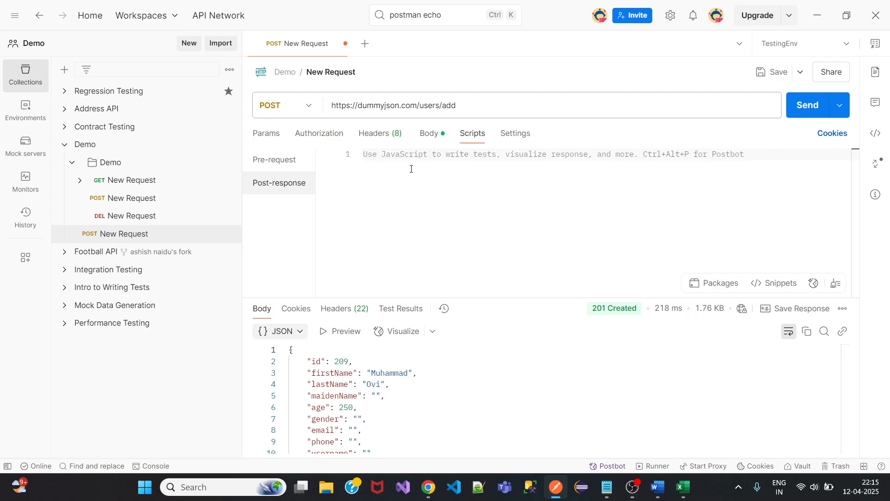
text(let )
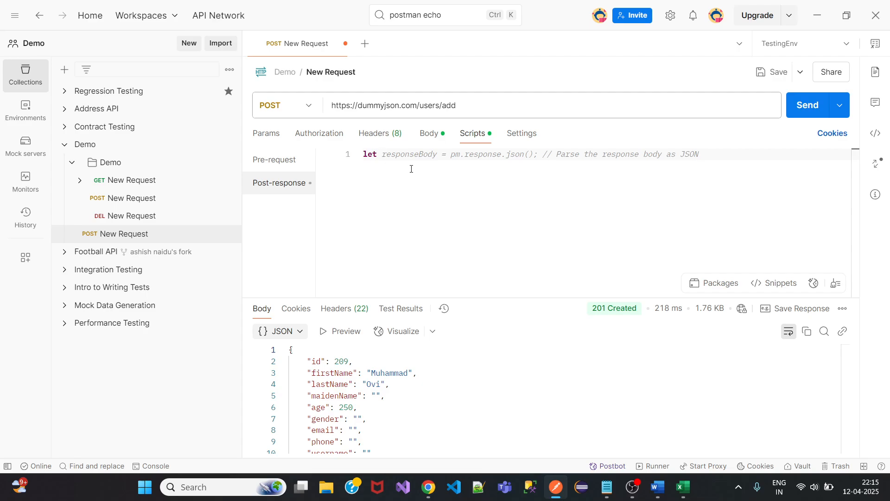
text(age )
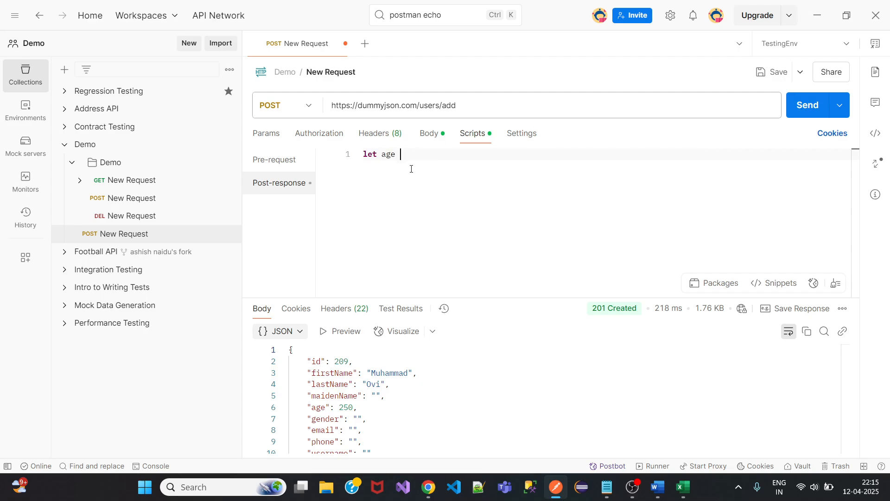
text(= 30;)
key(Return)
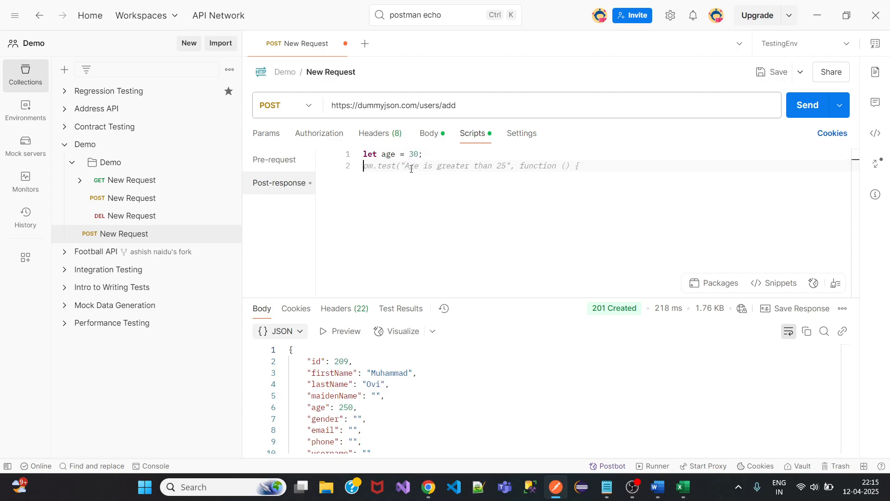
text(if()
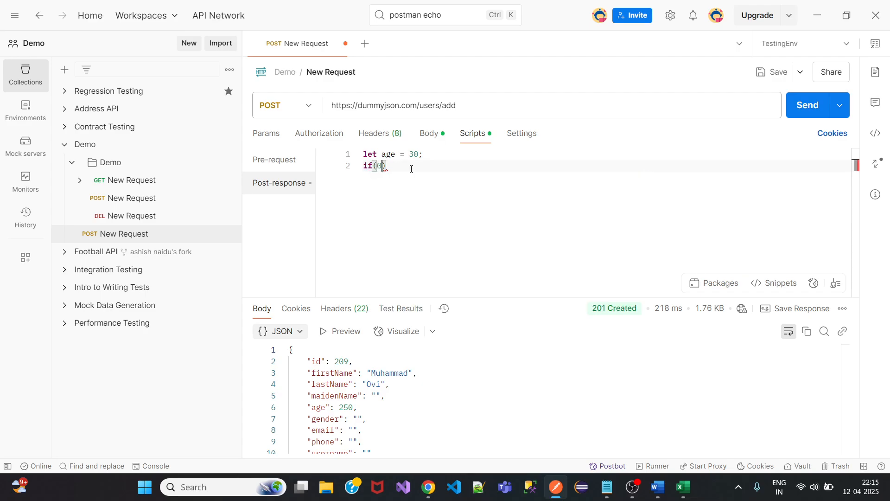
text(0age >= 18)
Remove the stray 0 from the condition and add an if block logging 'You are allowed to enter the pub'.
click(382, 165)
key(BackSpace)
click(446, 167)
key(Return)
text({)
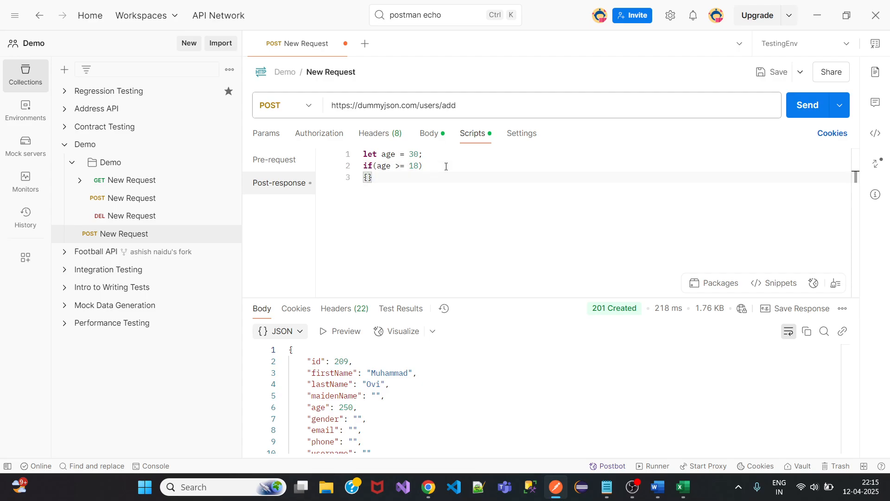
key(Return)
text(console.lo)
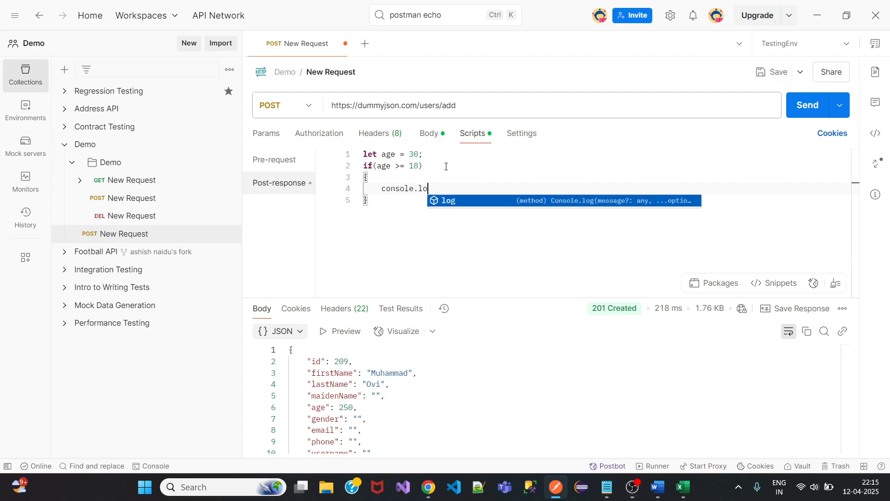
text(g())
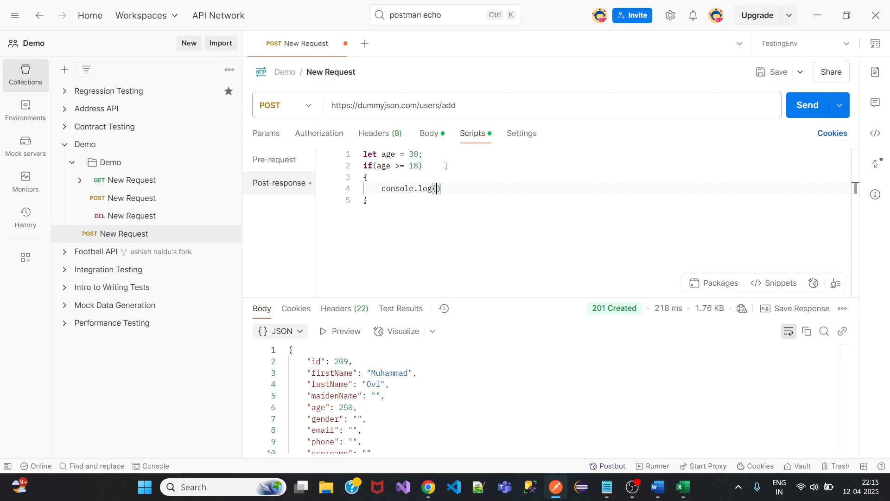
text("You are allowed to en)
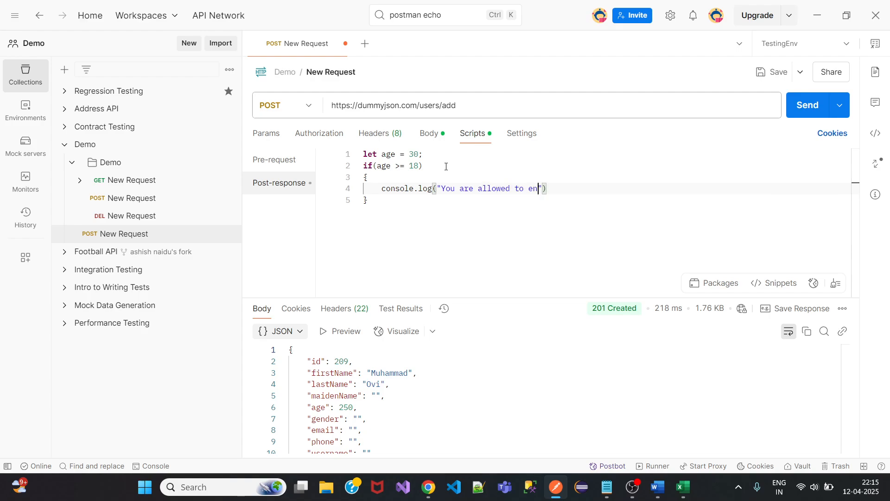
text(ter the pub)
Add an else block containing an empty `console.log();`.
click(372, 199)
key(Return)
text(else)
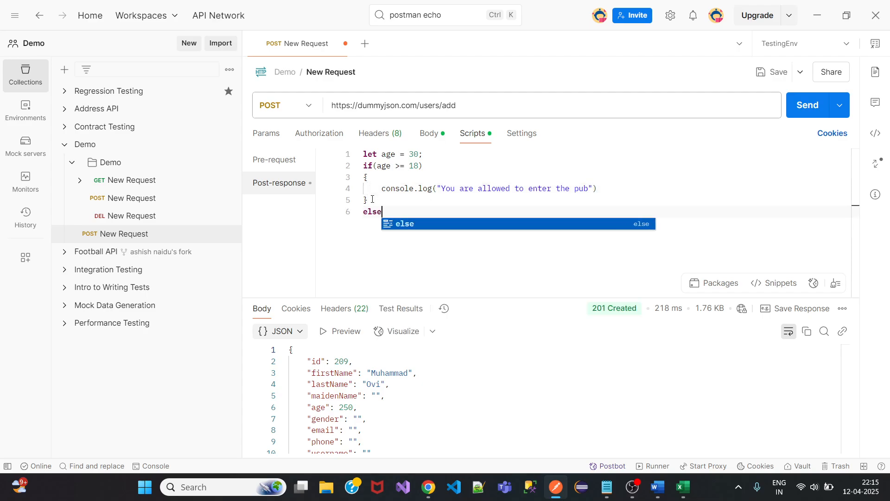
key(Return)
key(Return)
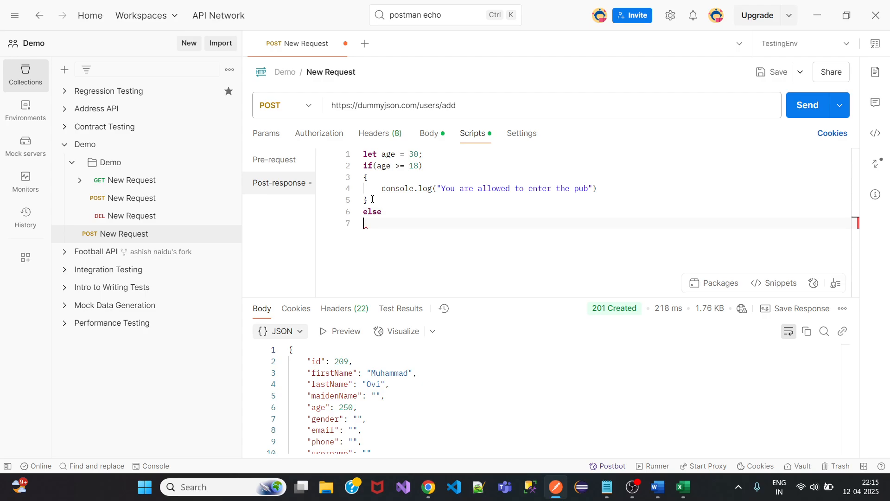
text({})
key(Left)
key(Return)
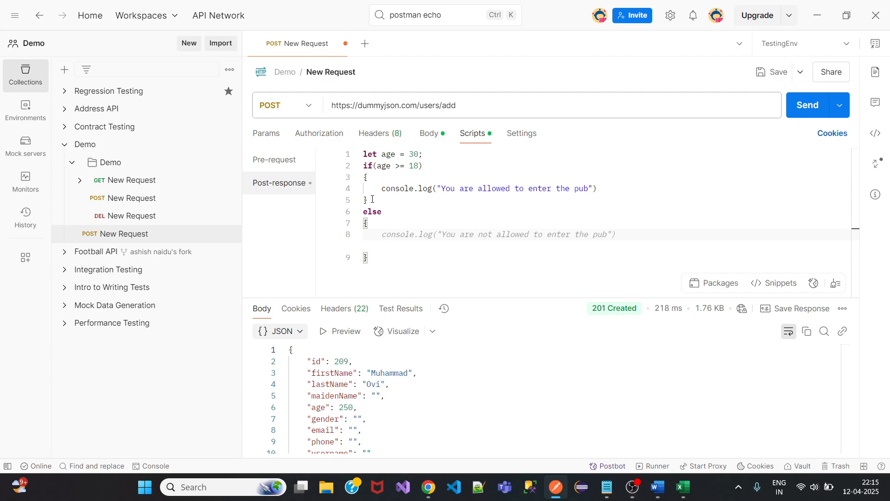
text(xo)
key(BackSpace)
key(BackSpace)
text(co)
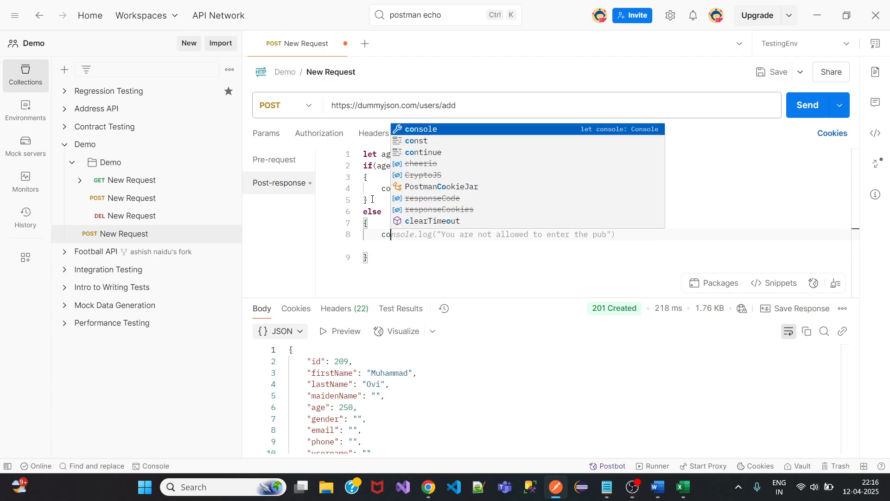
text(nsole.)
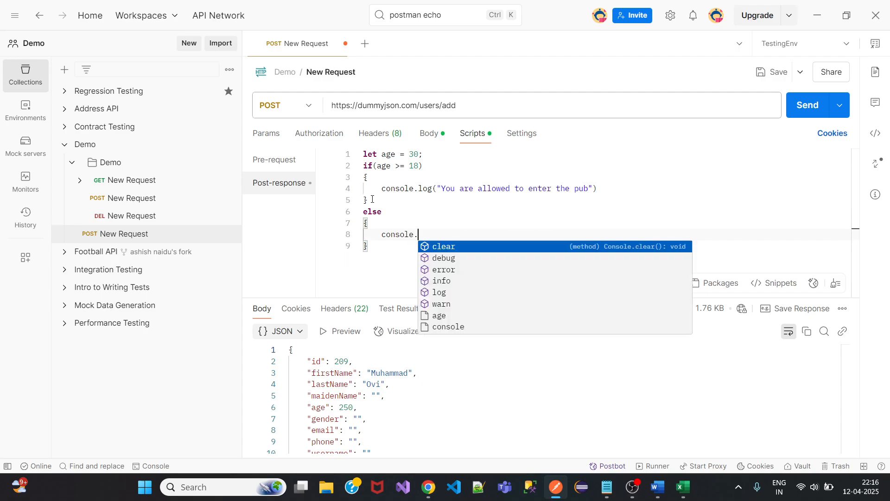
text(log();)
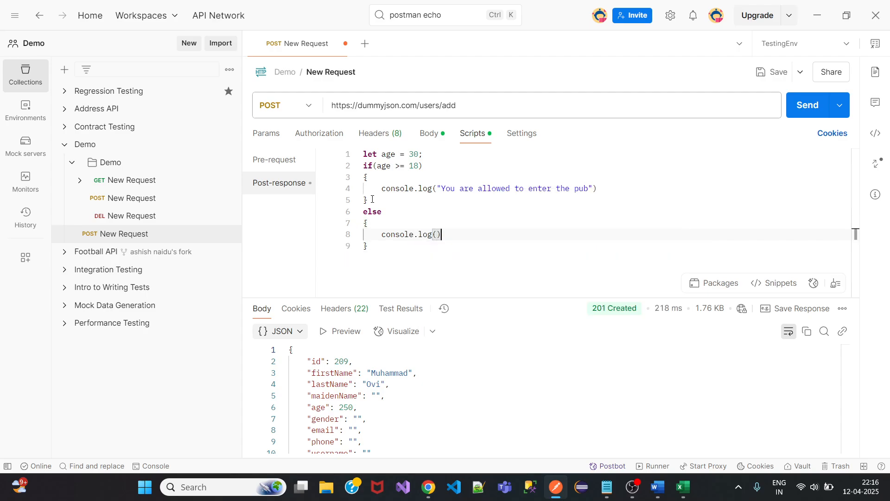
End the first log with a semicolon and make the else log print 'Try next year'.
click(602, 188)
text(;)
click(437, 234)
text("")
key(Left)
text(Try next year)
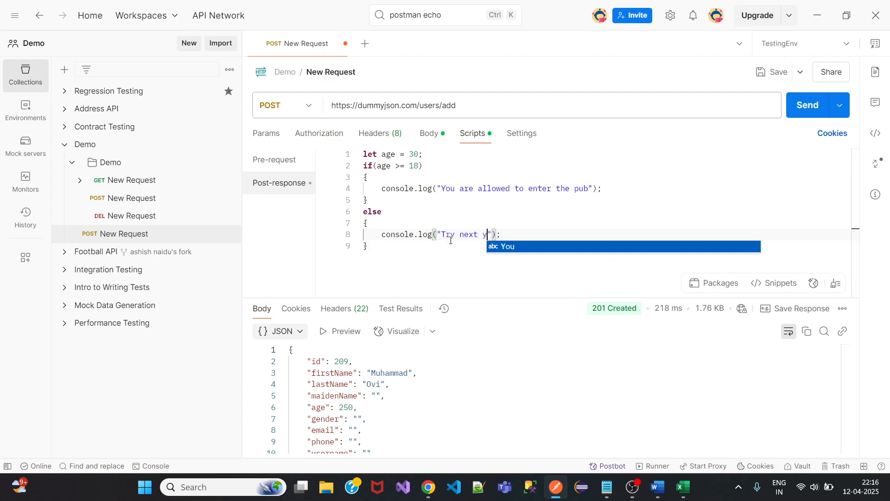
click(532, 235)
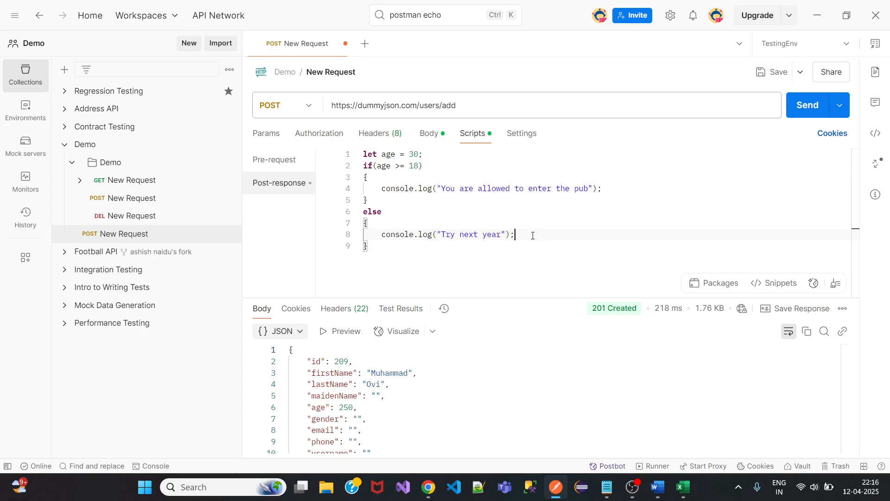
click(377, 153)
Add a '//javaScript code' comment at the top and a '//Java' comment below the if/else block.
key(Return)
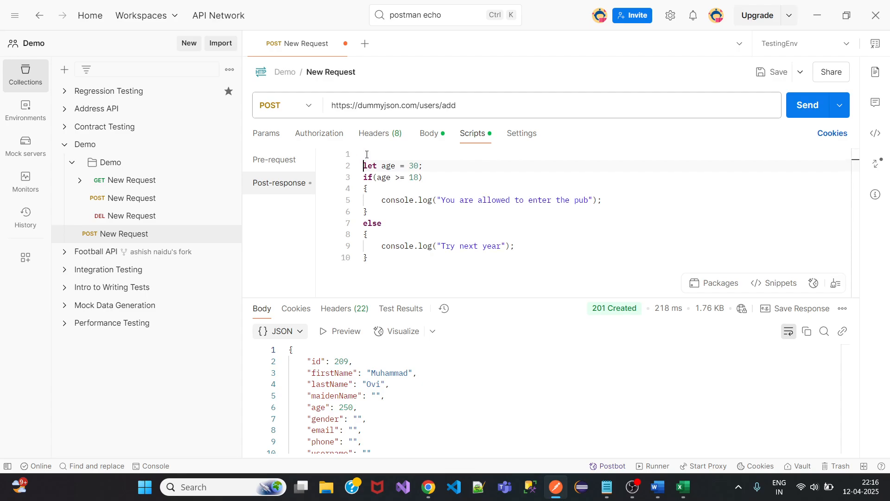
text(//javaScript code)
drag(375, 262, 360, 168)
key(ctrl+c)
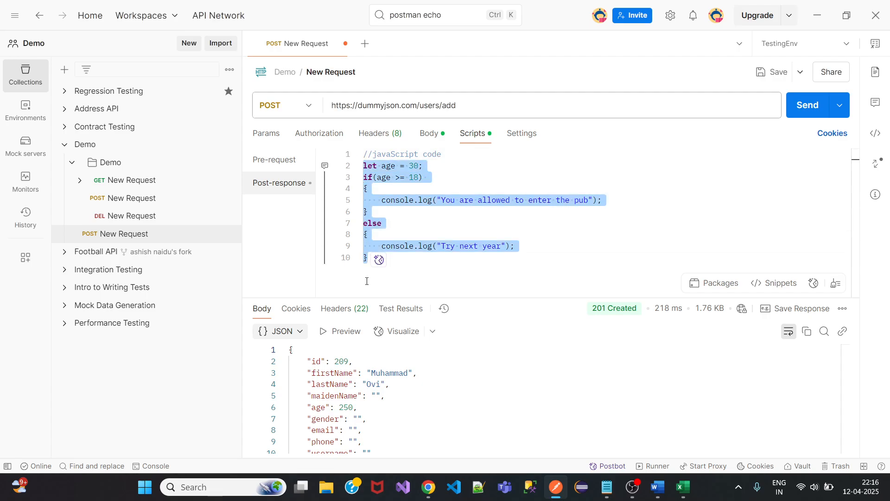
click(422, 258)
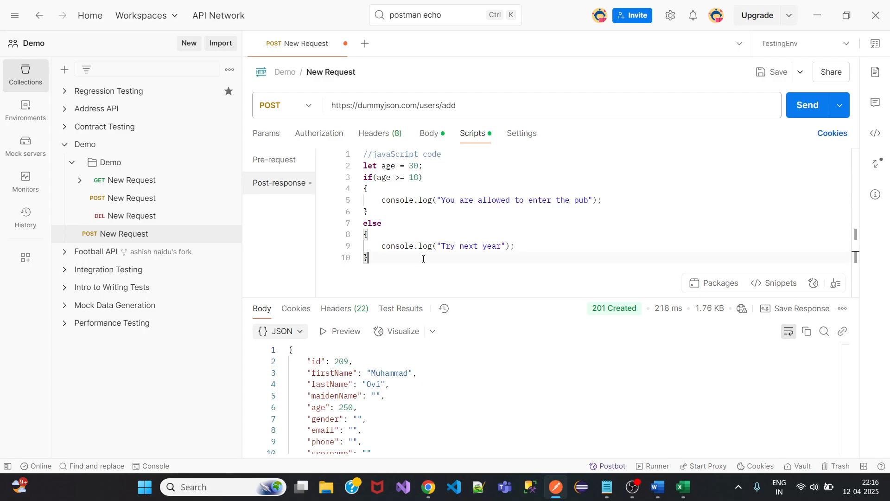
key(Return)
key(Return)
text(//Java)
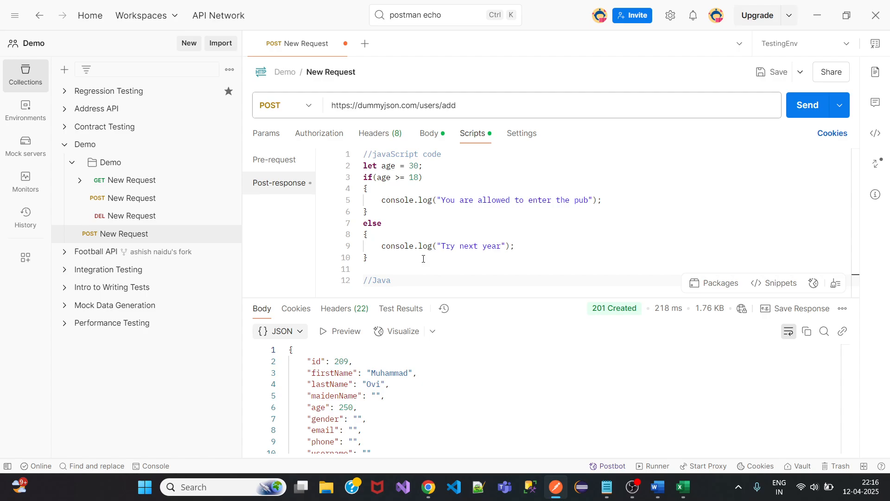
key(Return)
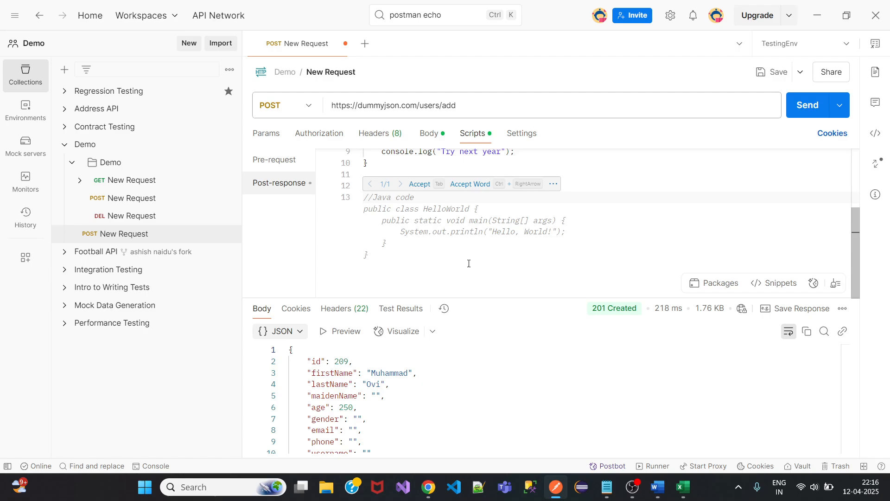
Paste the if/else copy and change line 16's console.log to System.out.println.
key(ctrl+v)
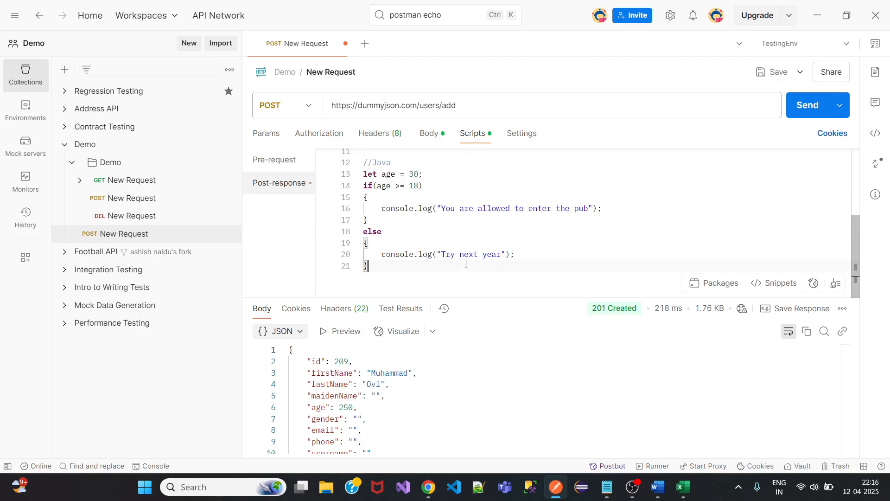
click(431, 208)
key(BackSpace)
key(BackSpace)
key(BackSpace)
key(BackSpace)
key(BackSpace)
key(BackSpace)
key(BackSpace)
key(BackSpace)
key(BackSpace)
key(BackSpace)
key(BackSpace)
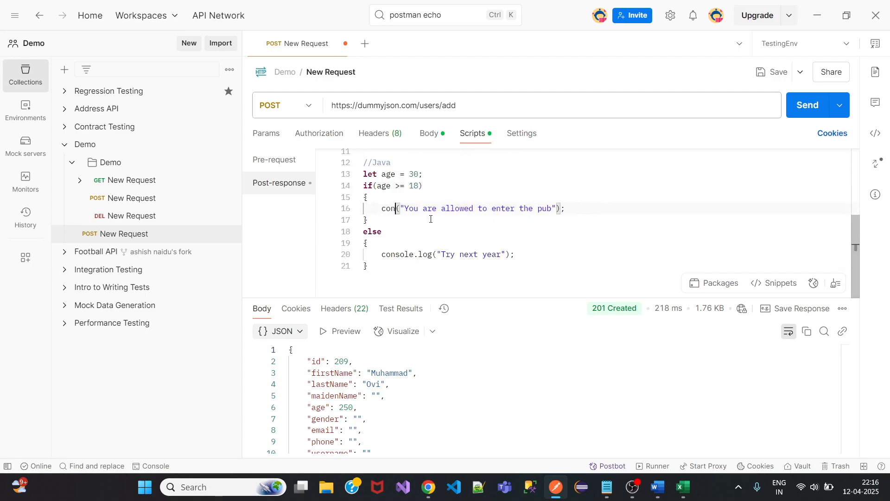
text(system.o)
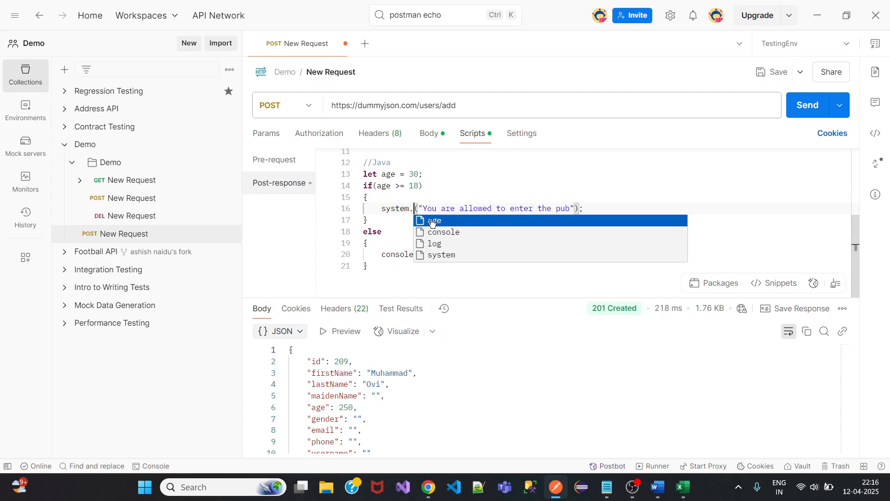
text(ut.prin)
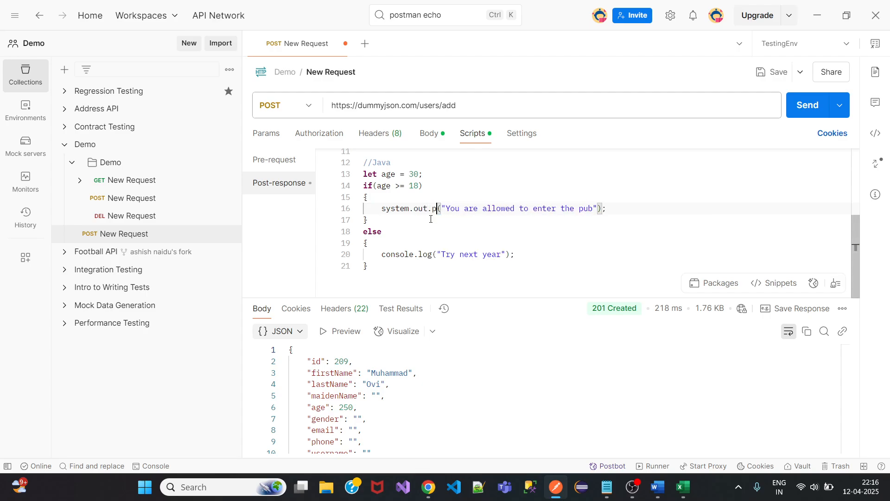
text(tln)
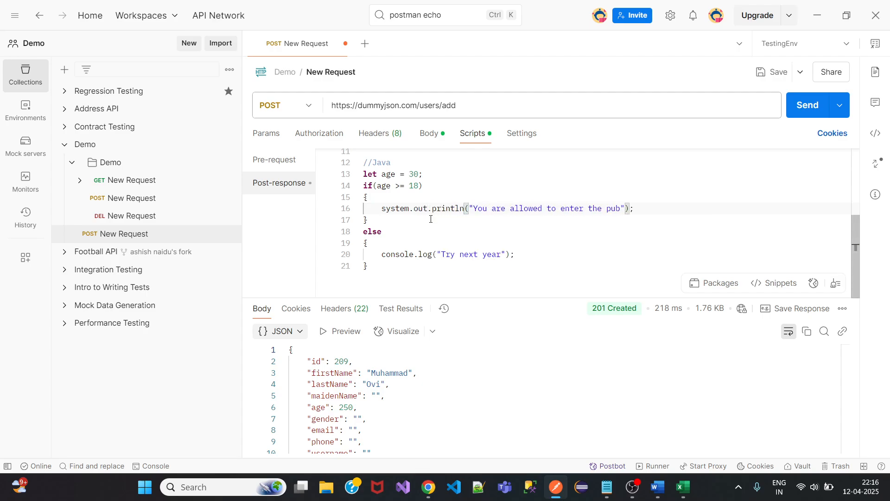
click(382, 208)
key(Delete)
text(S)
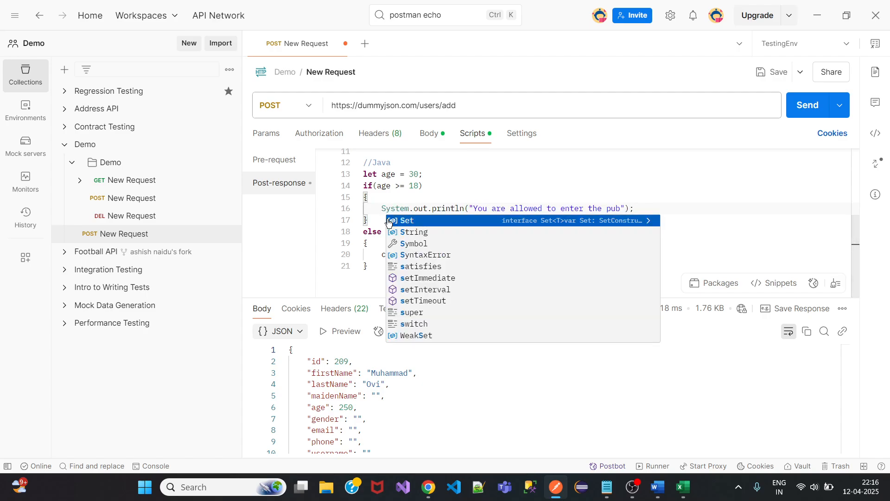
click(456, 204)
Replace console.log on line 20 with System.out.println and add blank lines below the Java block.
drag(464, 207, 381, 208)
key(ctrl+c)
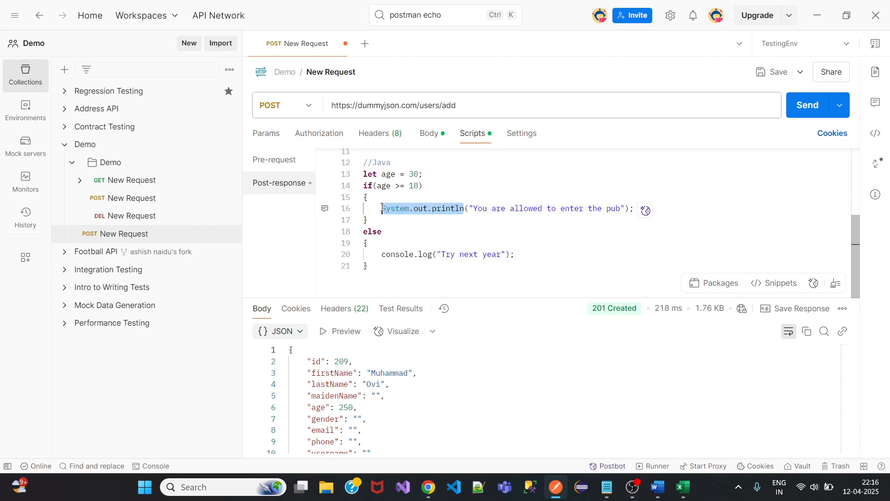
drag(432, 255, 434, 277)
key(Left)
key(BackSpace)
key(BackSpace)
key(BackSpace)
key(BackSpace)
key(BackSpace)
key(BackSpace)
key(BackSpace)
key(BackSpace)
key(BackSpace)
key(BackSpace)
key(BackSpace)
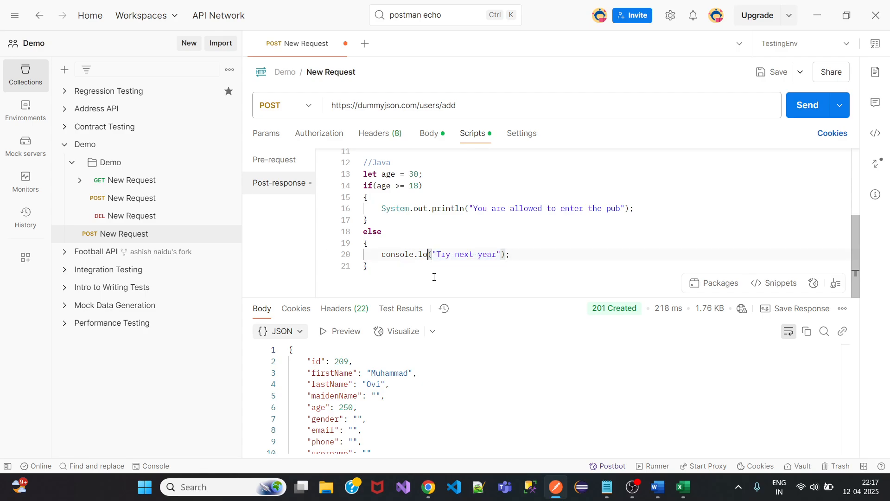
key(ctrl+v)
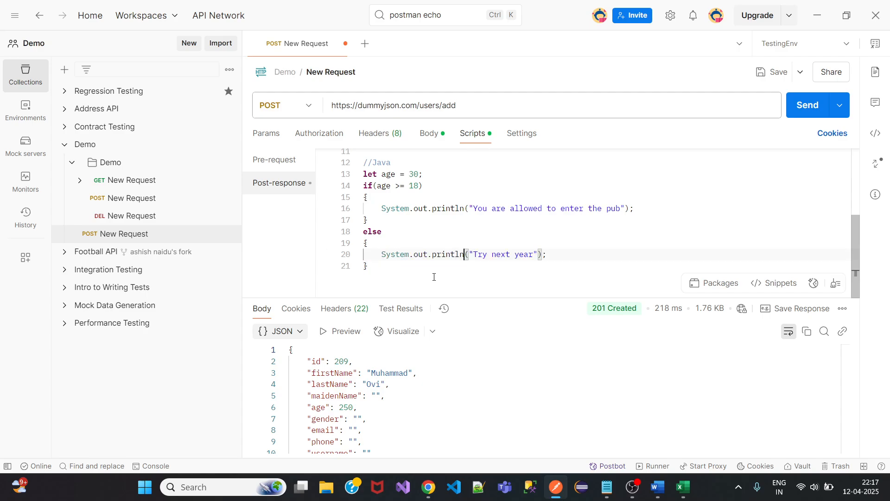
click(390, 268)
key(Return)
key(Return)
Add a //C# comment and paste the age if/else block beneath it.
text(//)
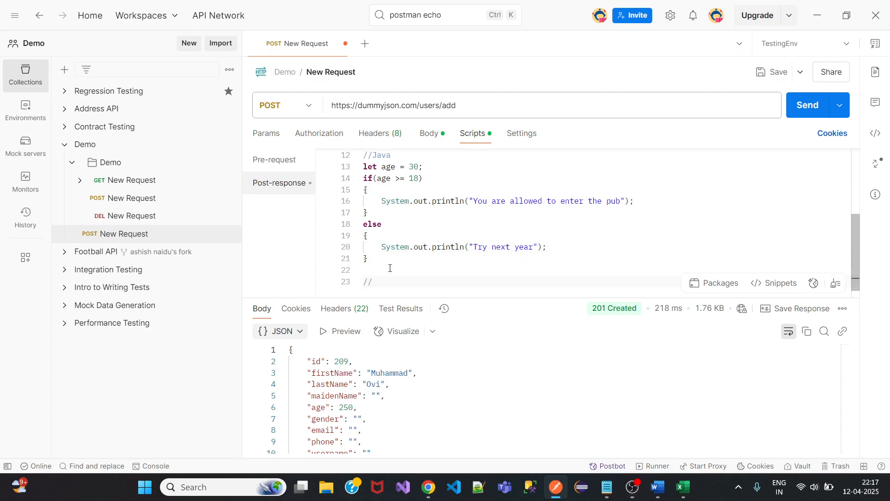
text(C#)
key(Return)
key(ctrl+v)
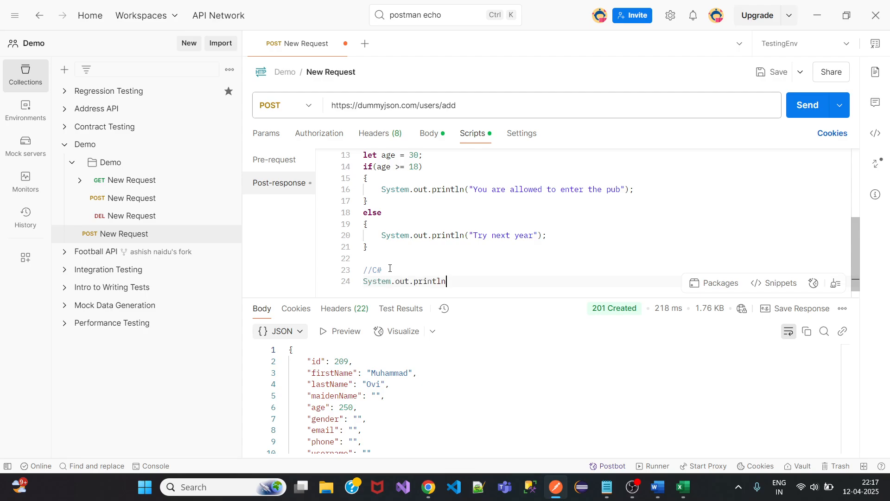
drag(368, 248, 364, 155)
key(ctrl+c)
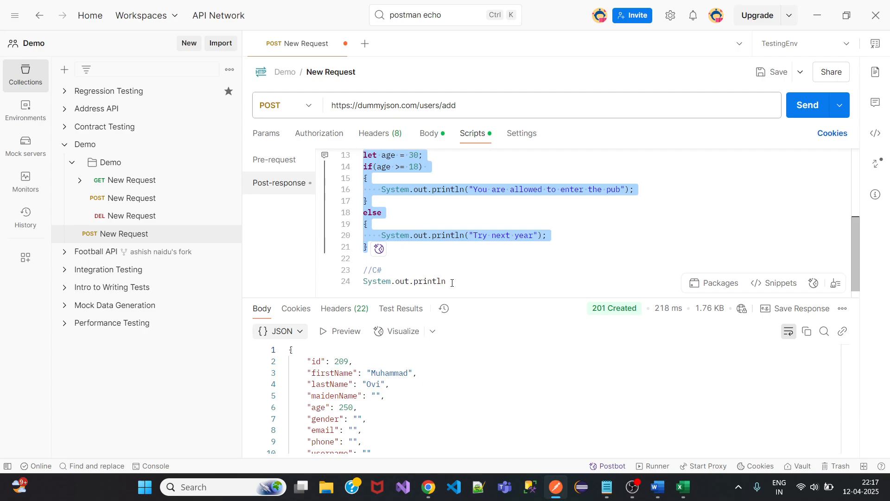
click(452, 282)
key(BackSpace)
key(BackSpace)
key(BackSpace)
key(BackSpace)
key(BackSpace)
key(BackSpace)
key(BackSpace)
key(BackSpace)
key(BackSpace)
key(BackSpace)
key(BackSpace)
key(BackSpace)
key(BackSpace)
key(BackSpace)
key(BackSpace)
key(BackSpace)
key(BackSpace)
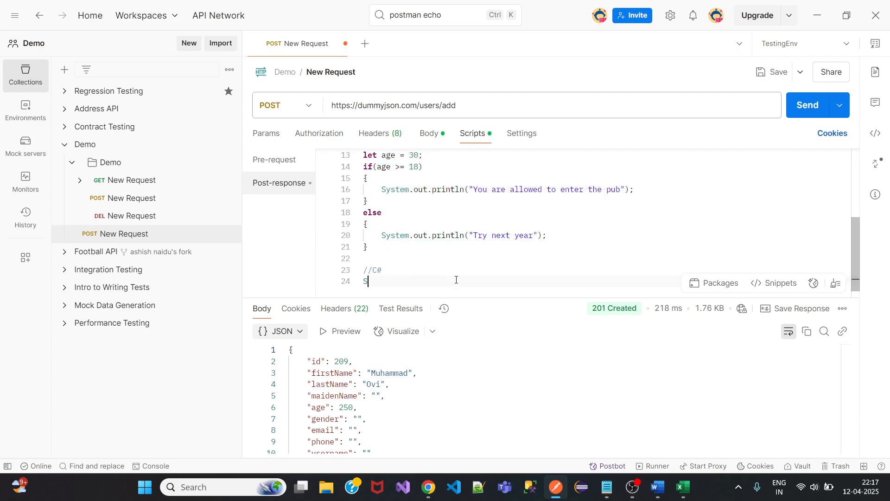
key(BackSpace)
key(ctrl+v)
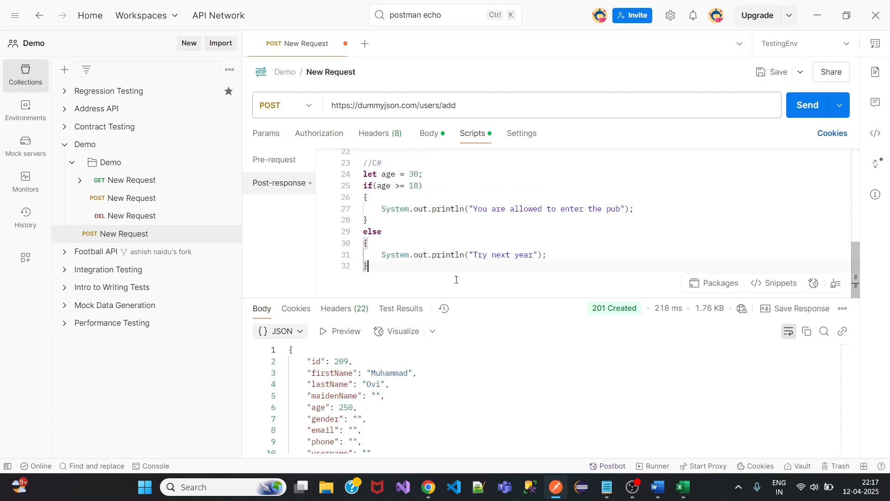
Change the print calls on lines 27 and 31 to Console.WriteLine.
click(461, 217)
key(BackSpace)
key(BackSpace)
key(BackSpace)
key(BackSpace)
key(BackSpace)
key(BackSpace)
key(BackSpace)
key(BackSpace)
key(BackSpace)
key(BackSpace)
key(BackSpace)
key(BackSpace)
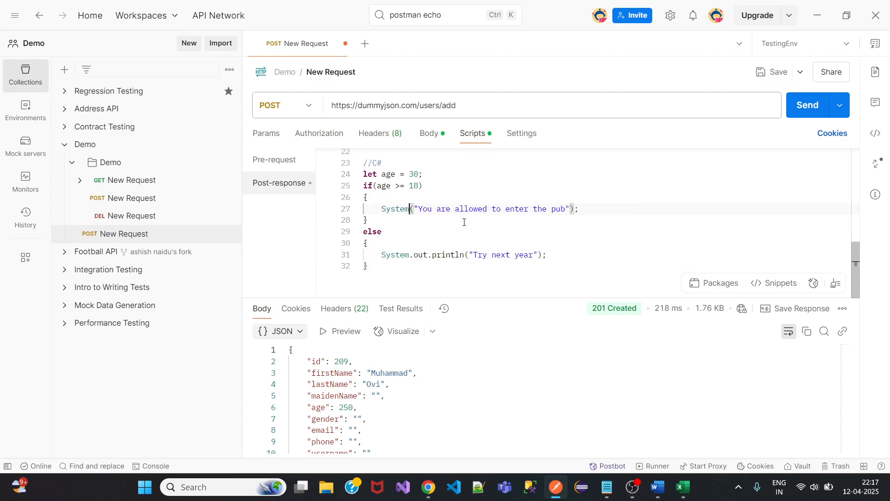
key(BackSpace)
key(BackSpace)
key(BackSpace)
key(BackSpace)
key(BackSpace)
key(BackSpace)
text(Conso)
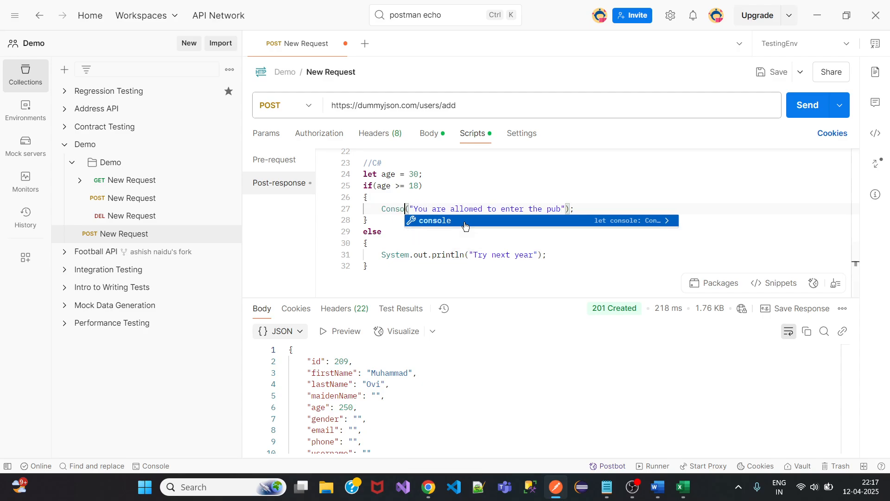
text(le)
text(.WriteL)
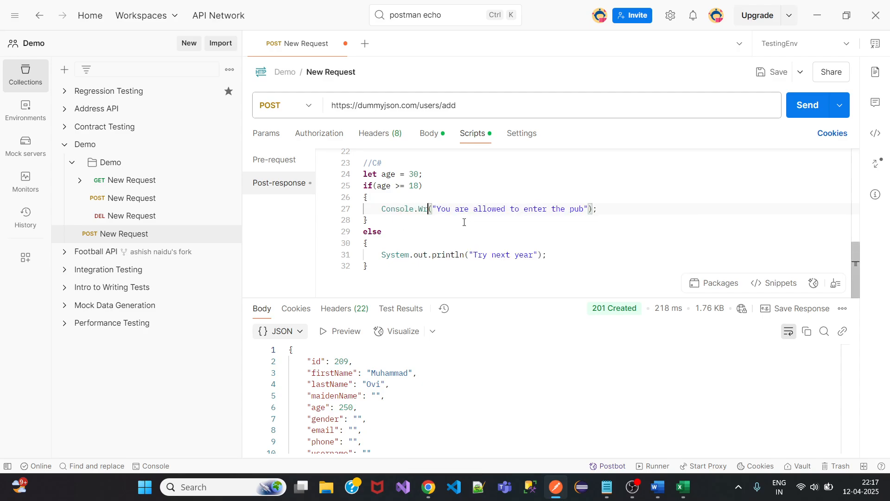
text(ine)
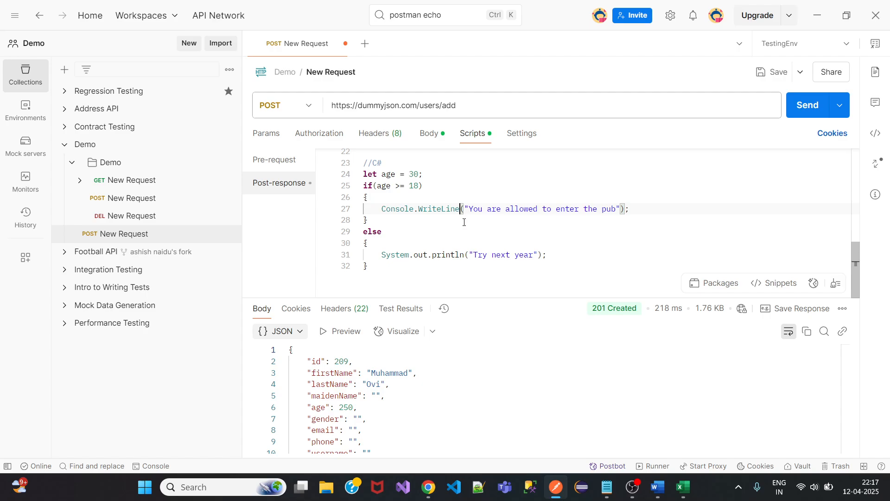
drag(459, 210, 381, 210)
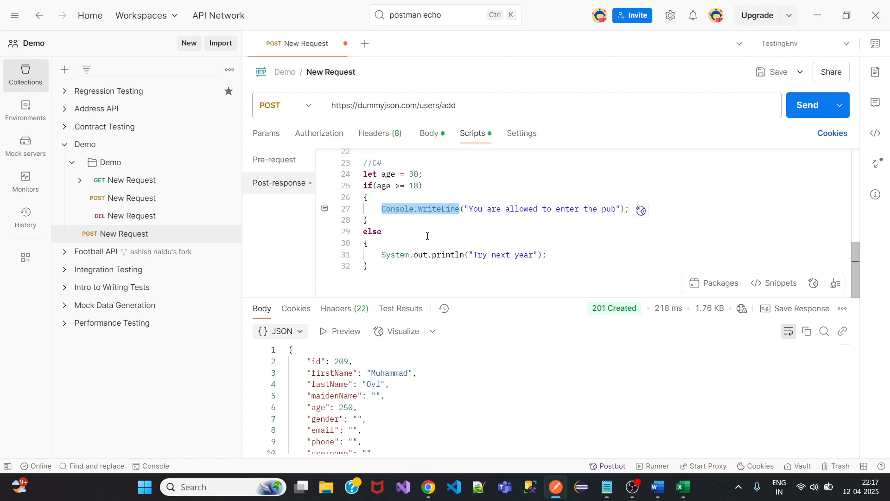
click(464, 255)
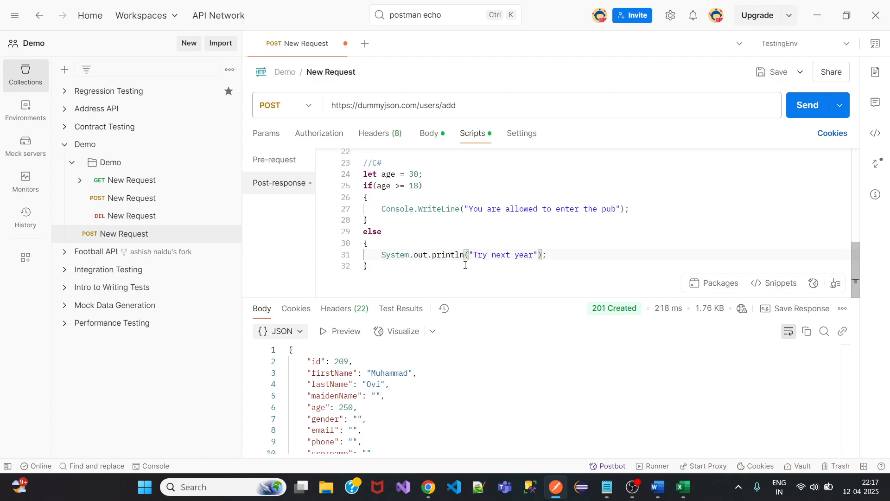
key(ctrl+BackSpace)
key(ctrl+BackSpace)
key(ctrl+BackSpace)
key(ctrl+BackSpace)
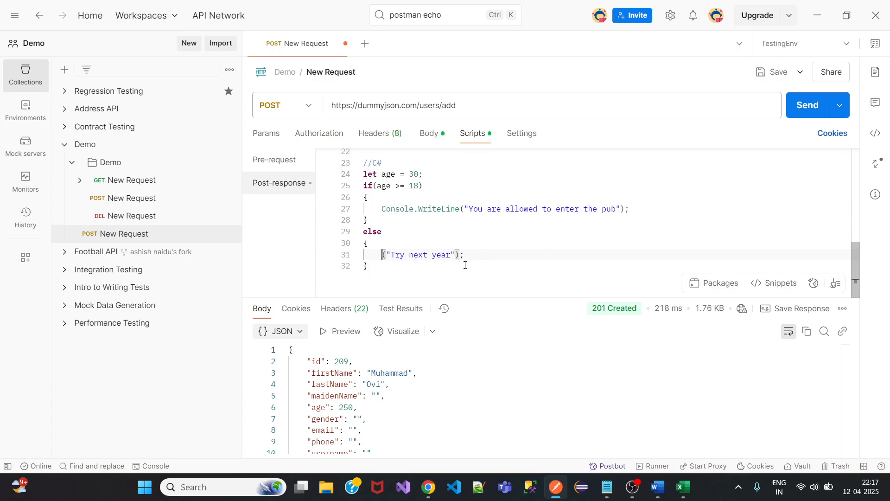
text(Console.WriteLine)
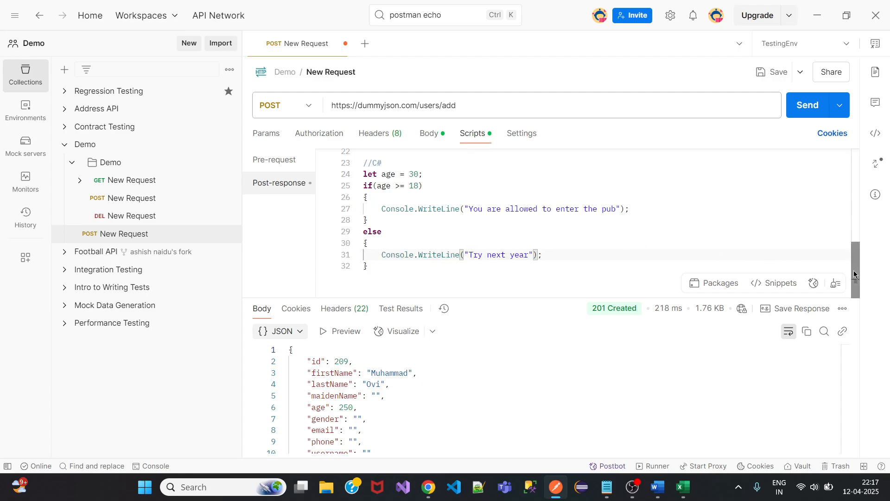
Compare the C# Console.WriteLine call with the Java System.out.println line.
drag(856, 273, 754, 246)
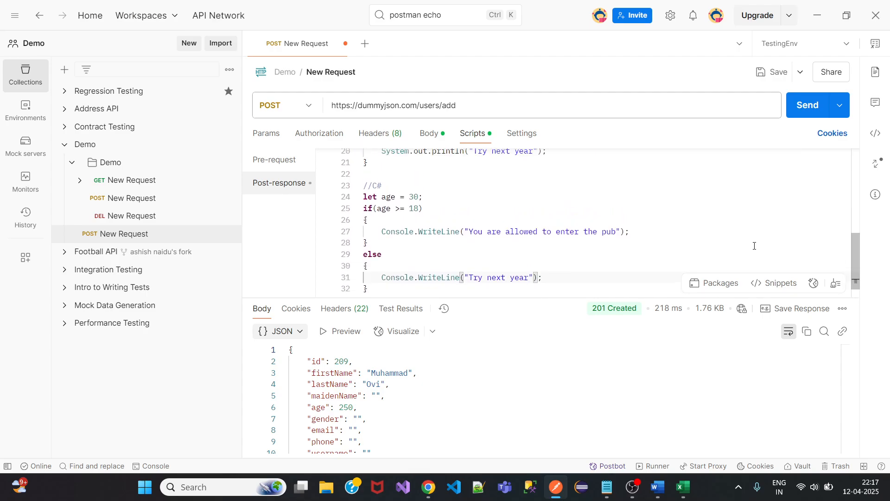
drag(381, 232, 463, 231)
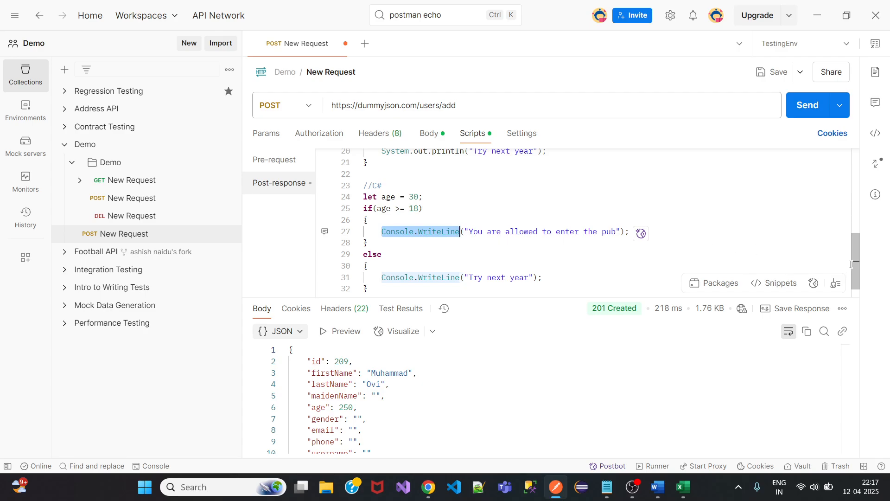
drag(852, 264, 852, 234)
scroll(459, 232, up, 1)
drag(382, 221, 464, 224)
Add the comment "// 'System.out.println' print the text to output" under //Java.
click(409, 179)
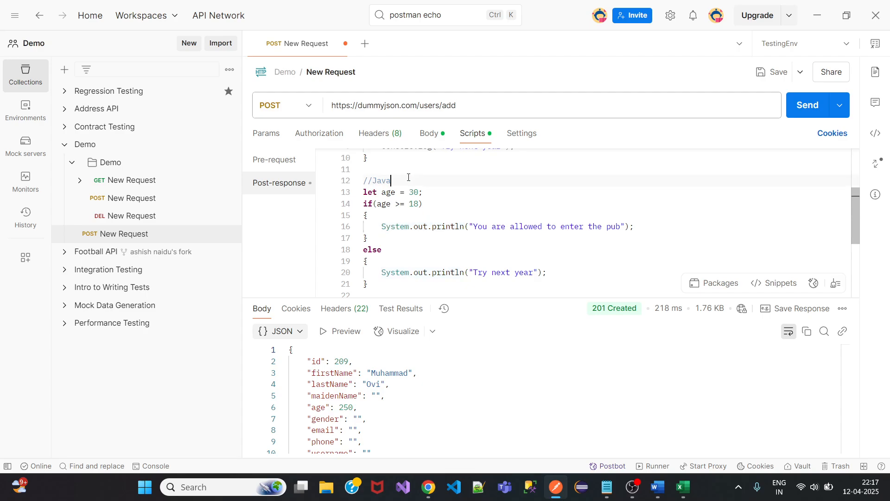
key(Return)
text(//)
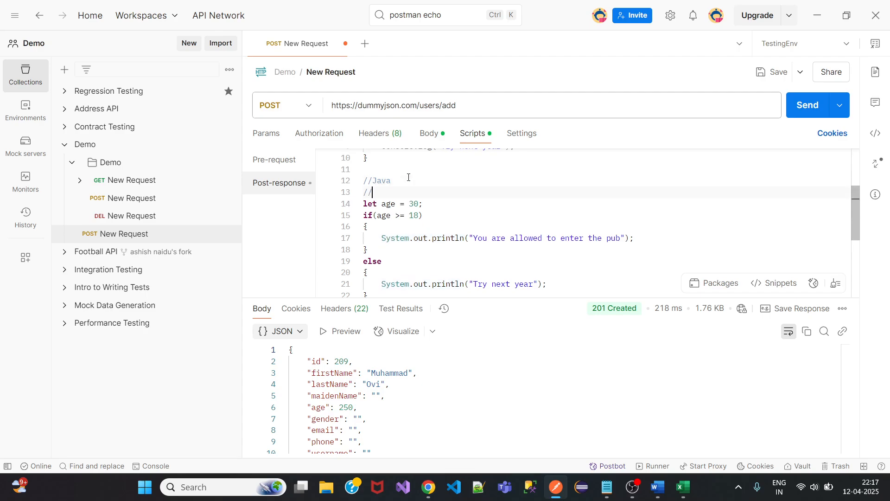
drag(382, 238, 463, 237)
key(ctrl+c)
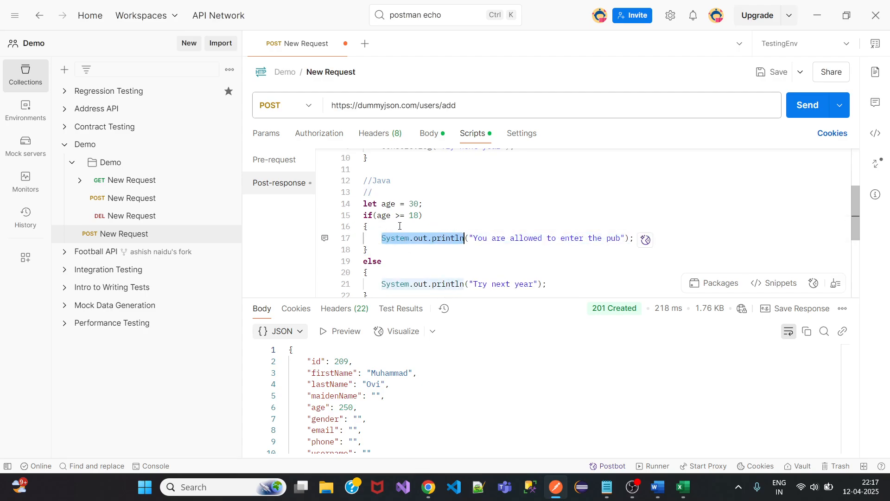
click(388, 184)
click(377, 193)
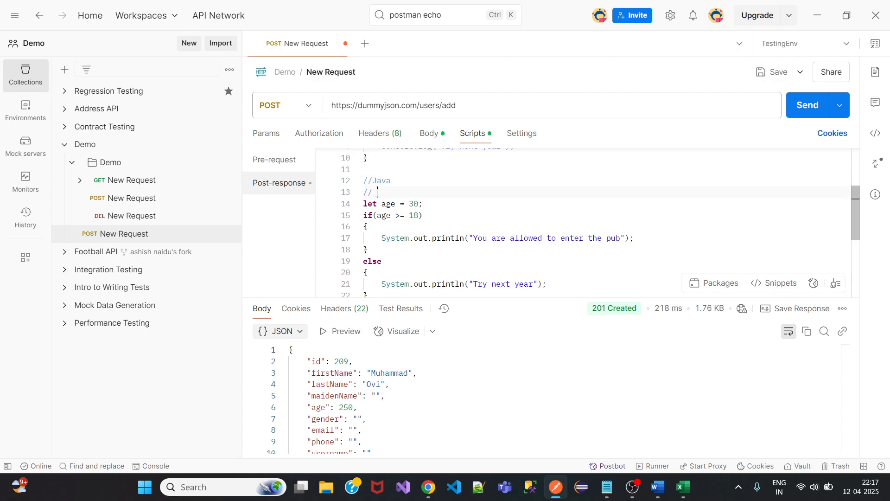
text(')
key(ctrl+v)
text(print the text to p)
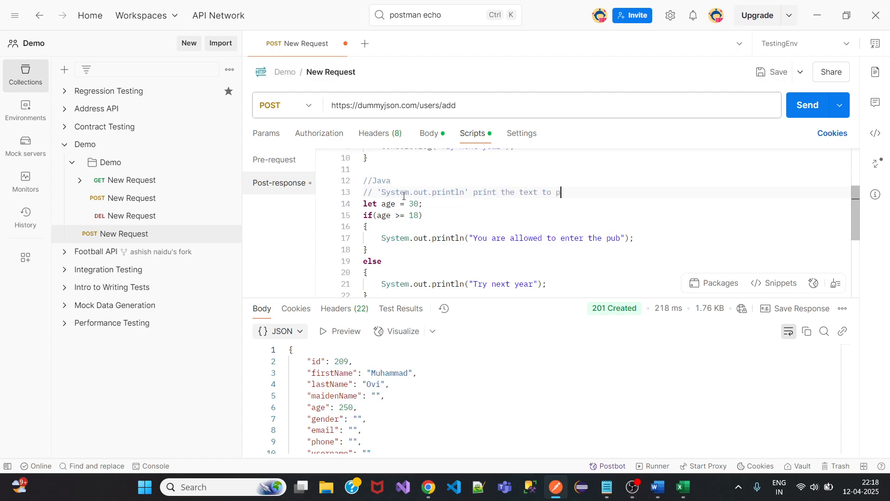
key(BackSpace)
text(output)
scroll(415, 211, down, 2)
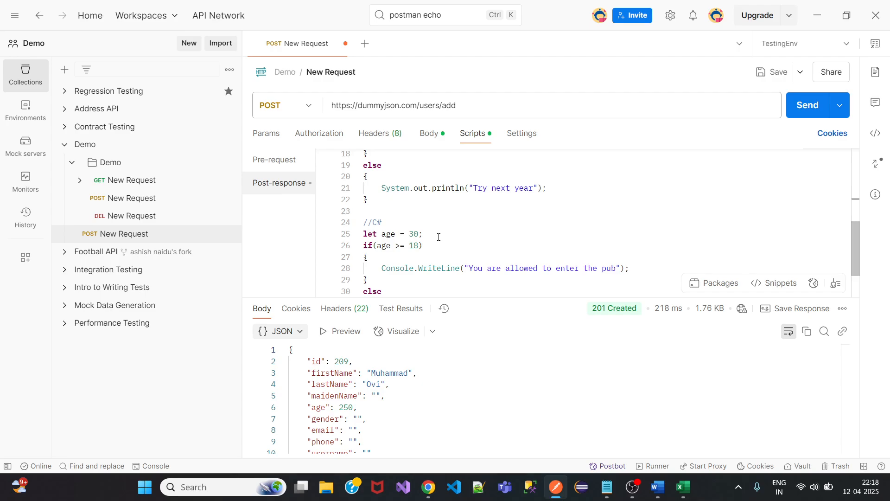
scroll(438, 237, up, 4)
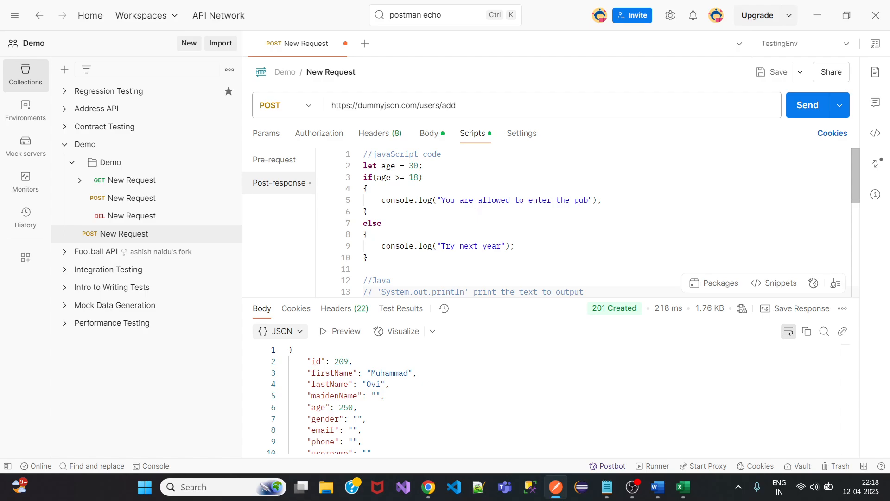
Replace console.log with print in the JavaScript else branch on line 9.
scroll(462, 218, down, 2)
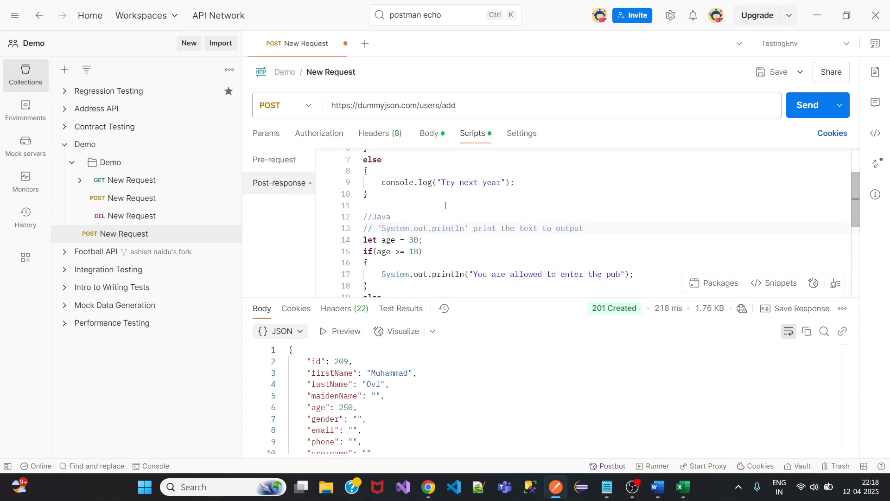
drag(434, 182, 432, 195)
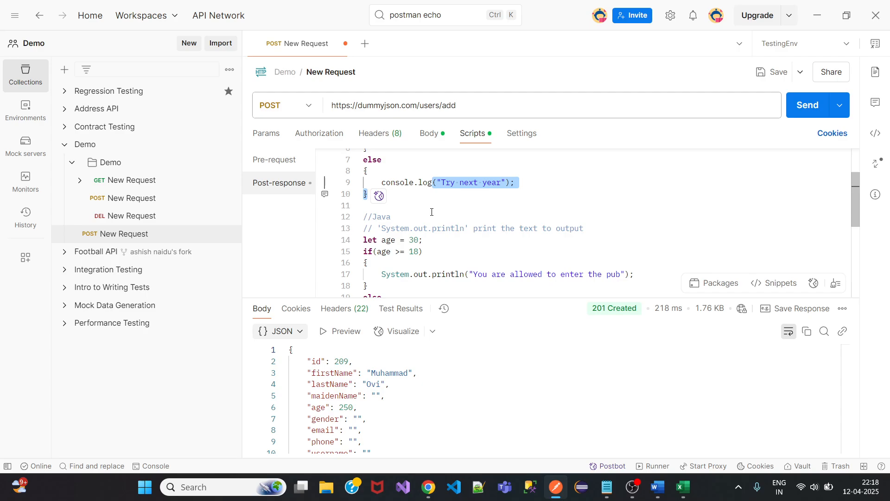
key(Left)
key(BackSpace)
key(BackSpace)
key(BackSpace)
key(BackSpace)
key(BackSpace)
key(BackSpace)
key(BackSpace)
key(BackSpace)
key(BackSpace)
key(BackSpace)
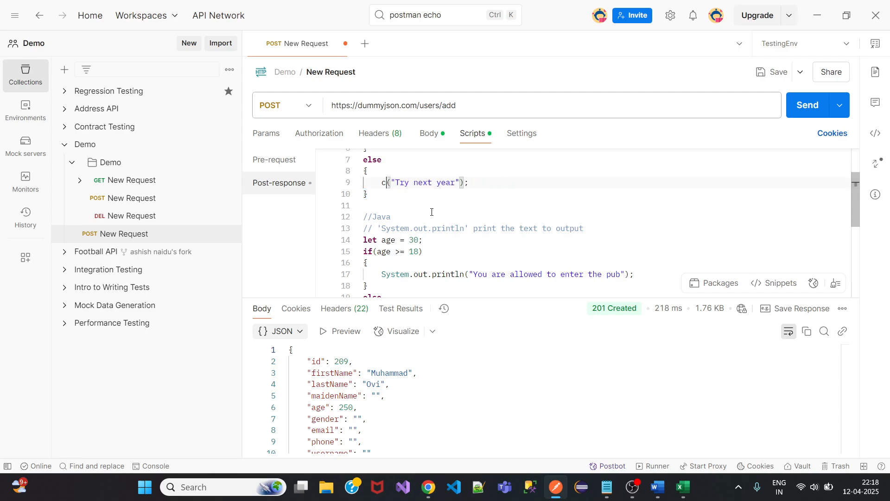
key(BackSpace)
text(print)
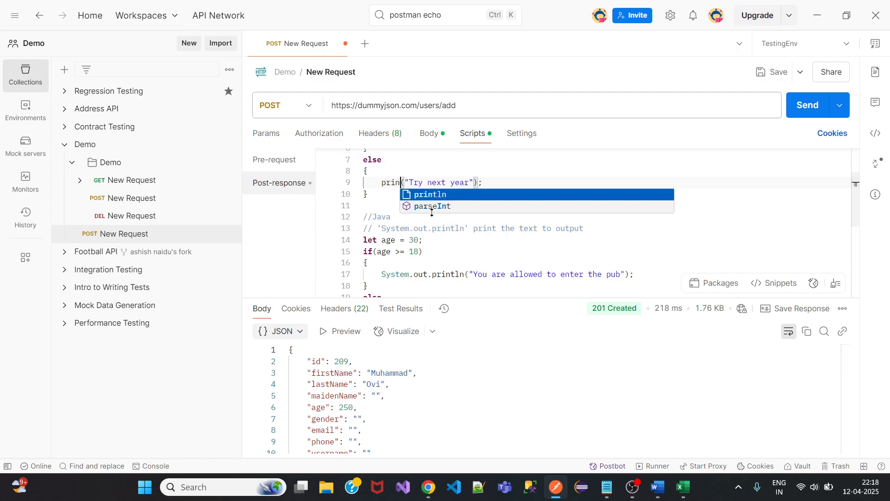
click(499, 182)
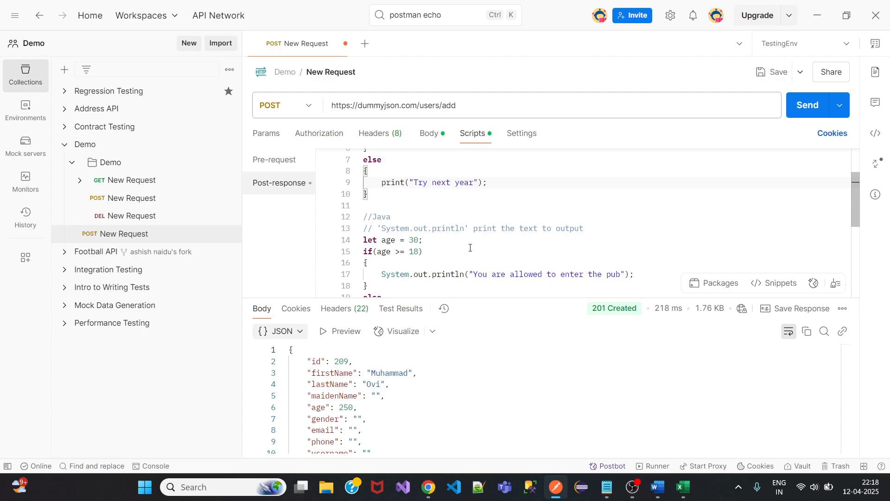
scroll(470, 247, down, 1)
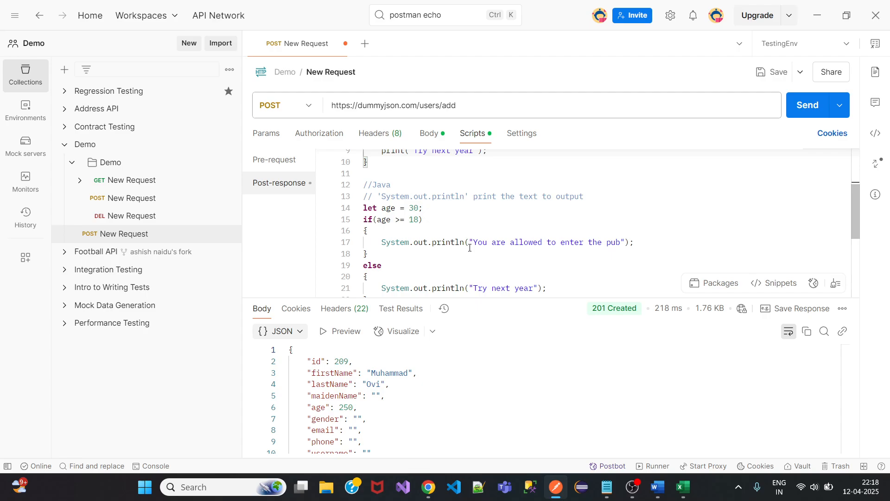
Clear the entire post-response script and save the request.
click(469, 242)
key(ctrl+a)
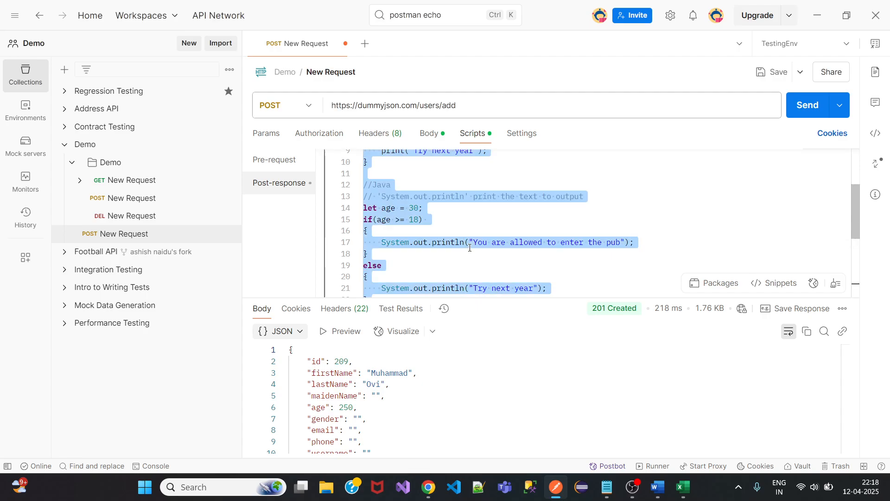
key(BackSpace)
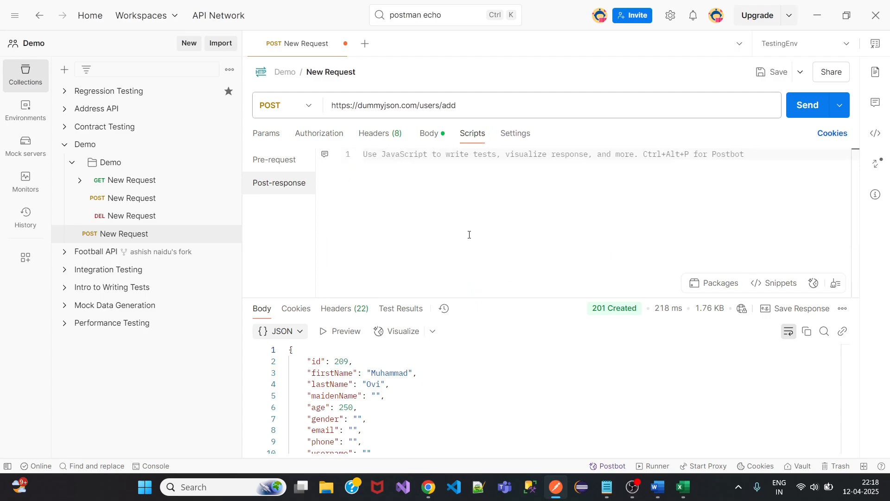
click(782, 73)
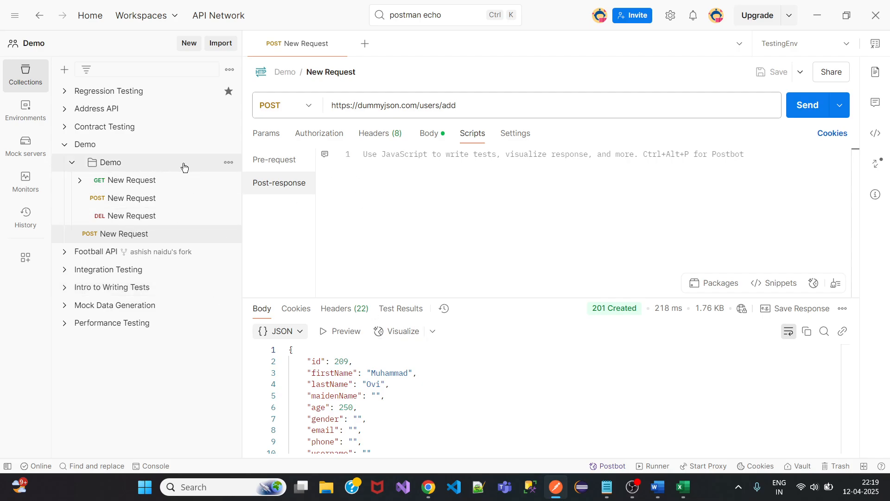
Delete the Demo folder and the New Request from the collection.
click(229, 163)
click(254, 334)
click(533, 273)
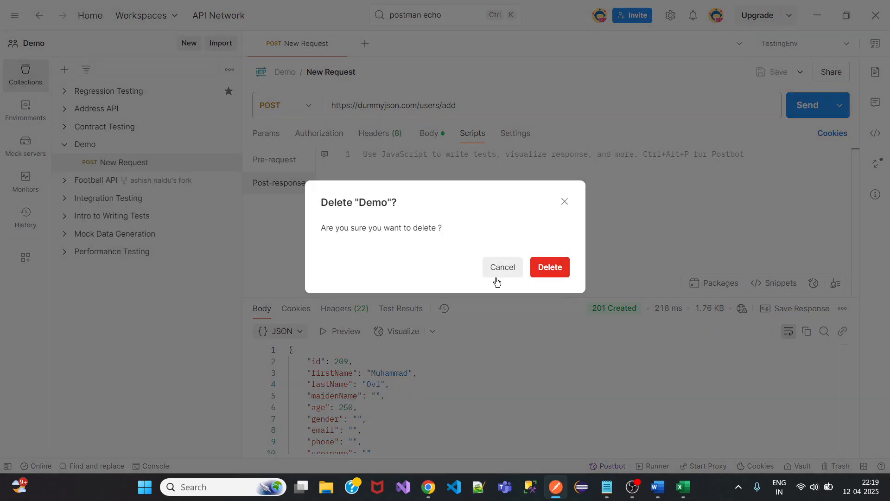
click(228, 163)
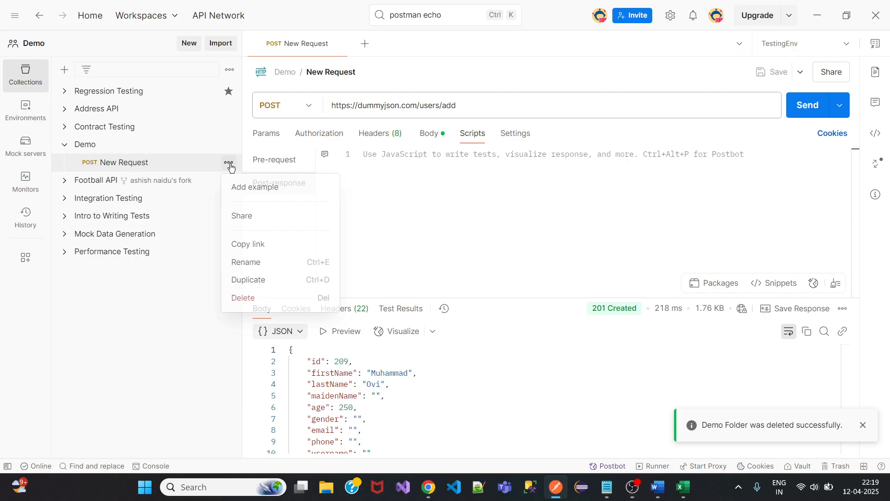
click(253, 297)
click(550, 268)
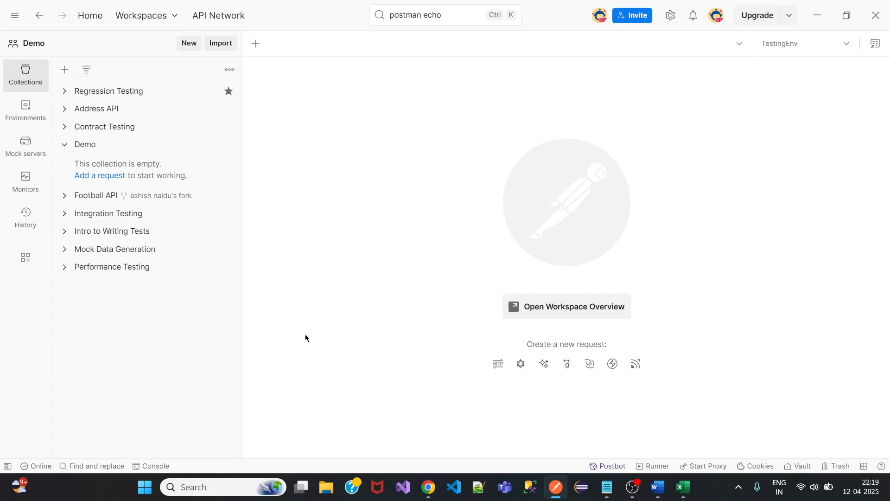
Copy the /api/users link from the reqres.in create-user example in Chrome.
mouse_move(428, 486)
click(405, 453)
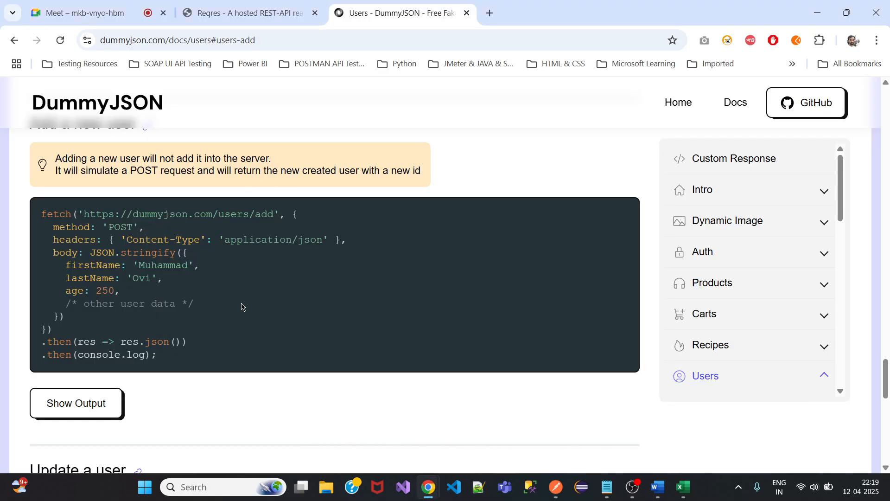
click(247, 21)
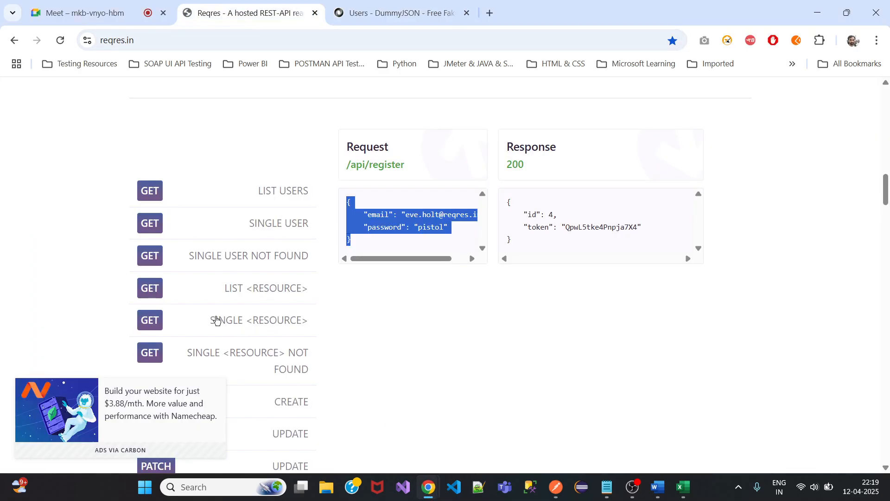
scroll(217, 310, down, 4)
click(218, 221)
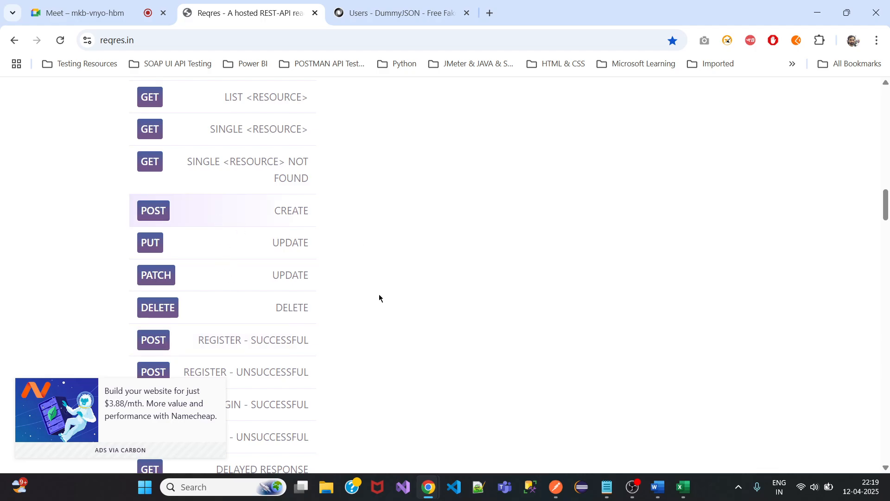
scroll(399, 230, up, 7)
right_click(378, 293)
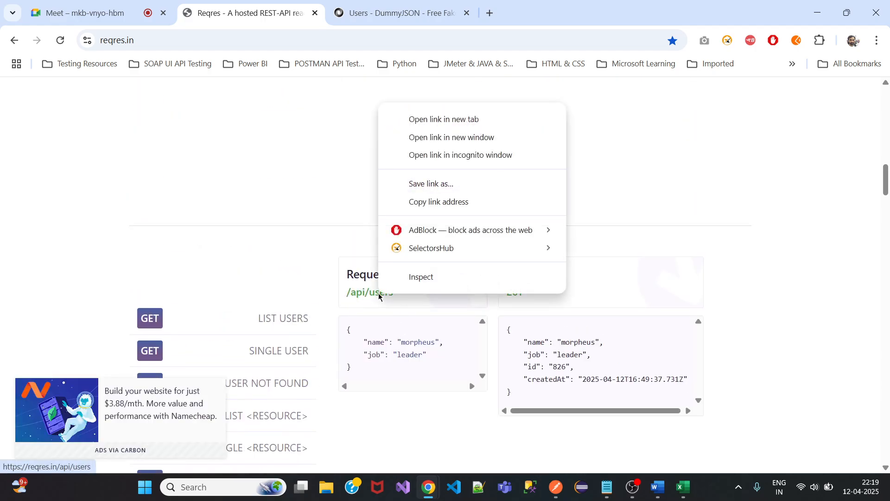
click(439, 203)
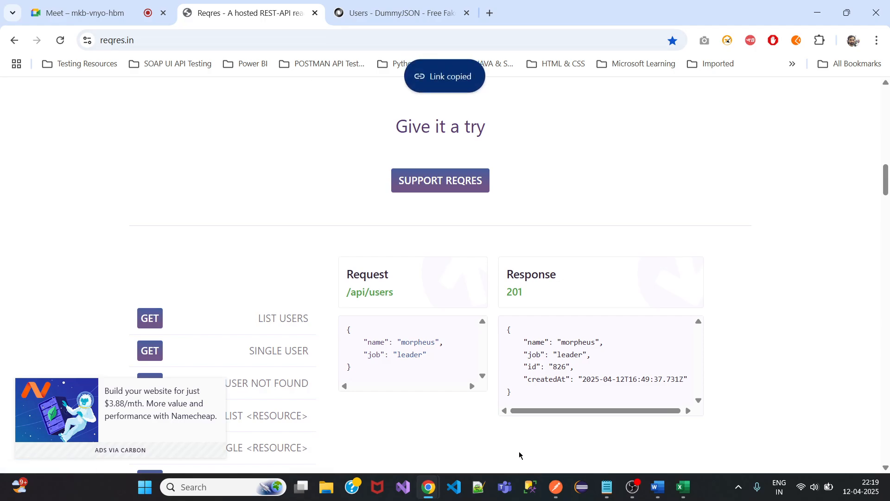
Add a new request to the Demo collection in Postman.
click(556, 487)
click(105, 176)
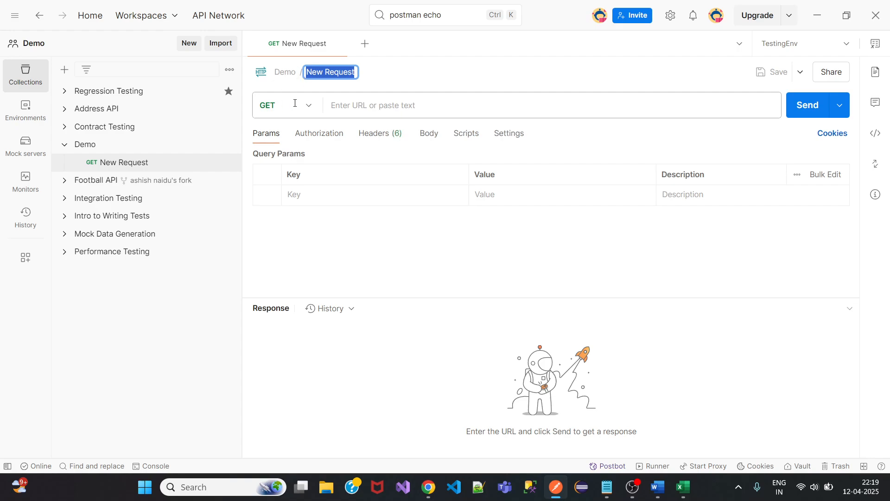
click(292, 105)
click(294, 156)
click(362, 114)
key(ctrl+v)
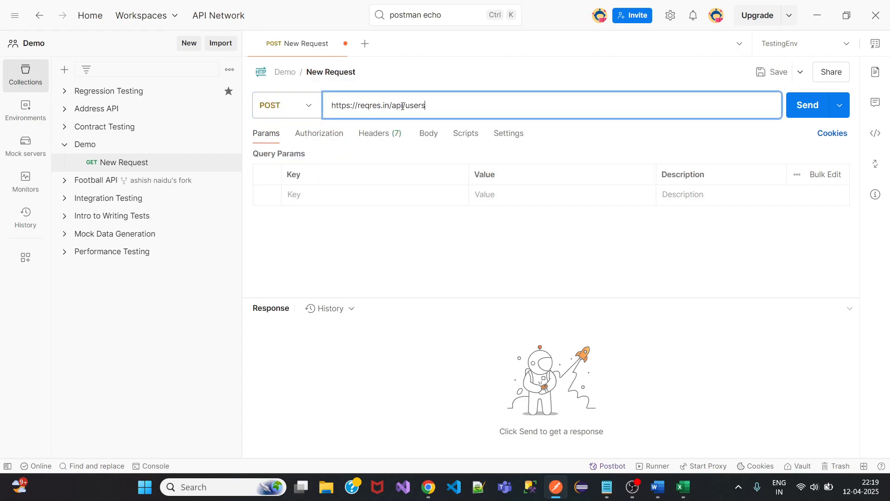
Use the morpheus/leader JSON from reqres.in as the raw body, save and send, getting 201 Created.
mouse_move(435, 495)
click(350, 420)
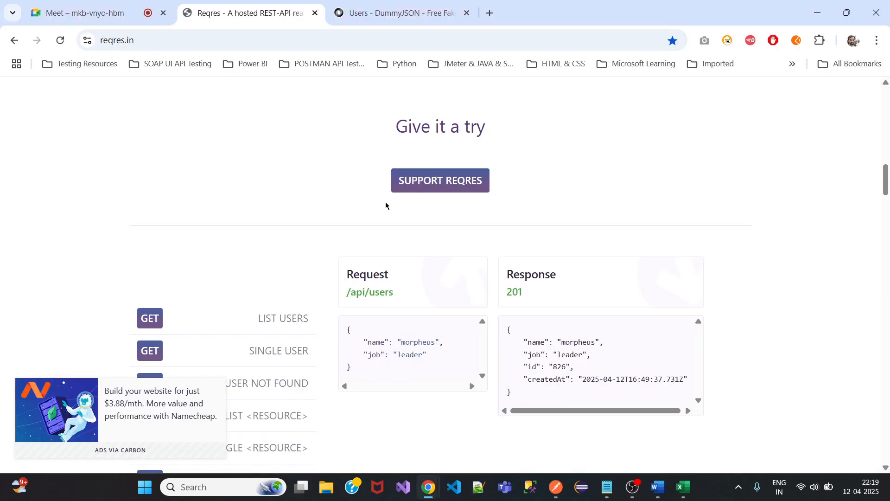
drag(353, 369, 343, 330)
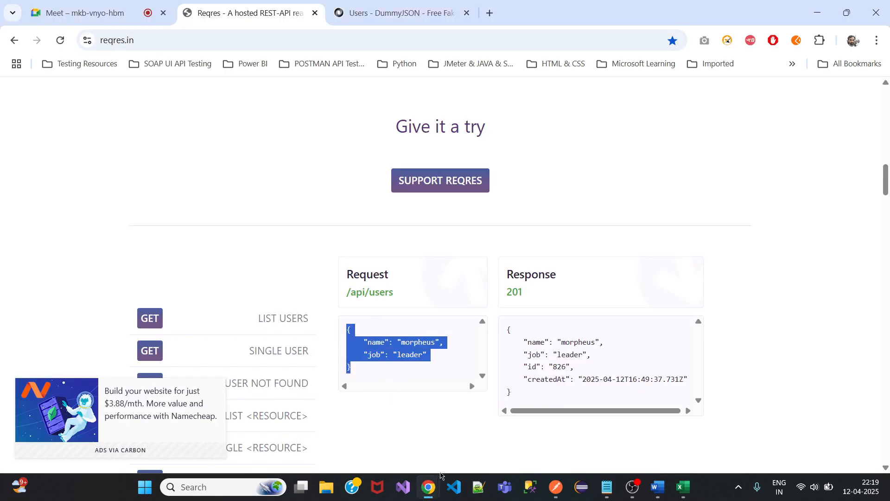
click(556, 486)
click(429, 134)
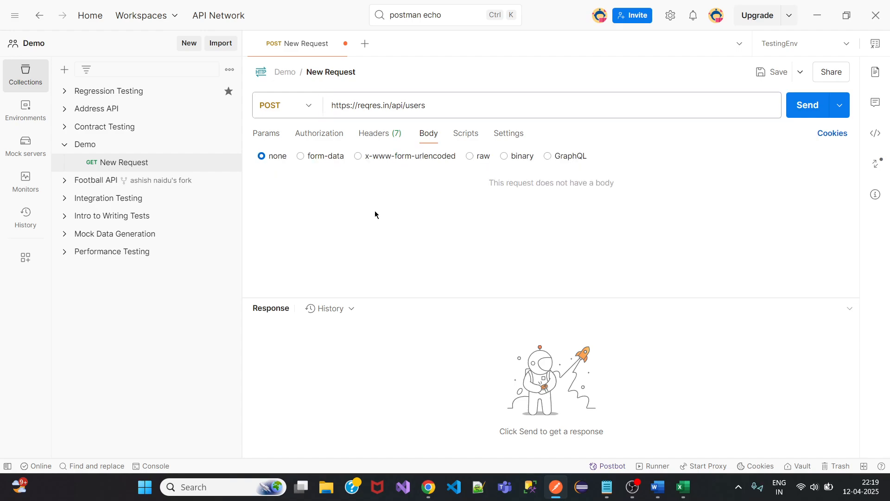
click(470, 156)
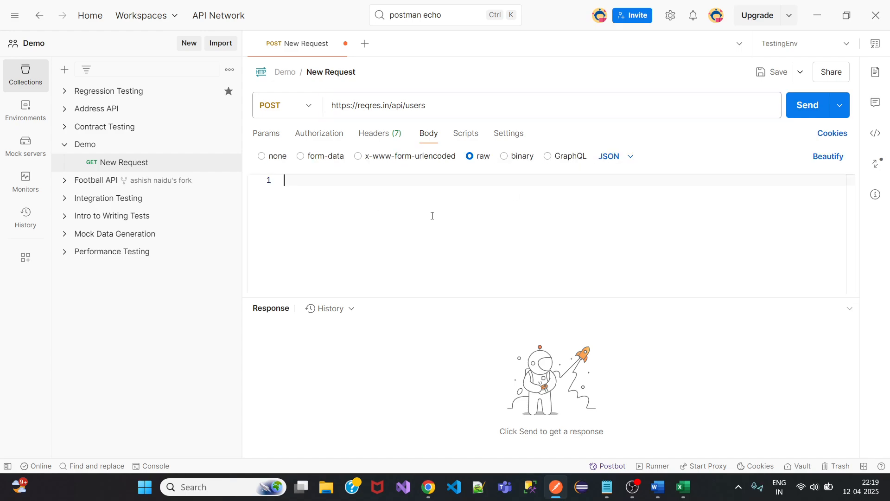
key(ctrl+v)
click(773, 72)
click(795, 109)
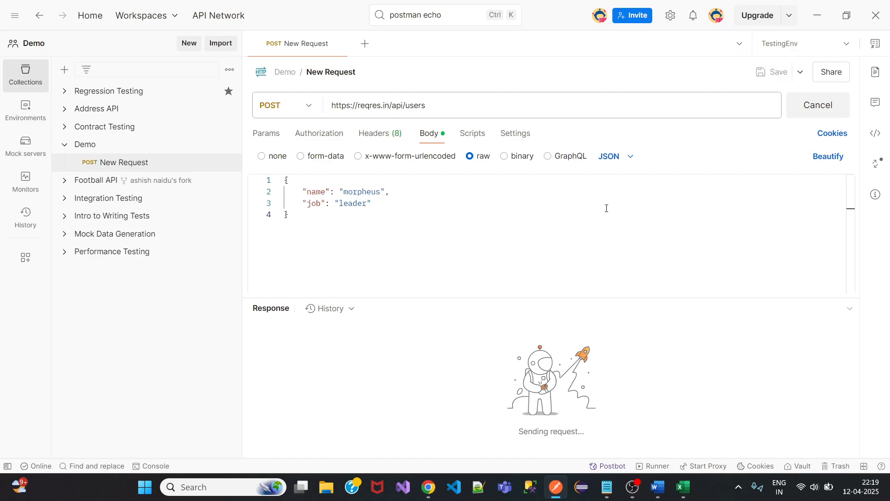
mouse_move(610, 313)
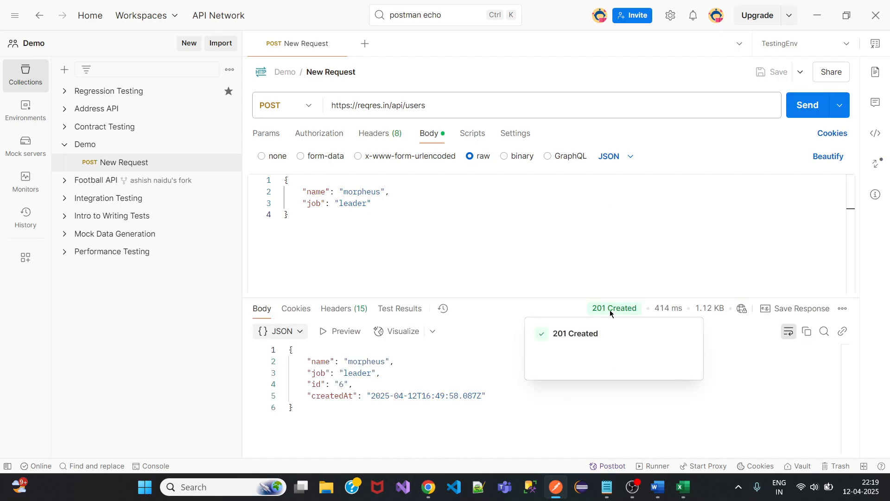
click(474, 134)
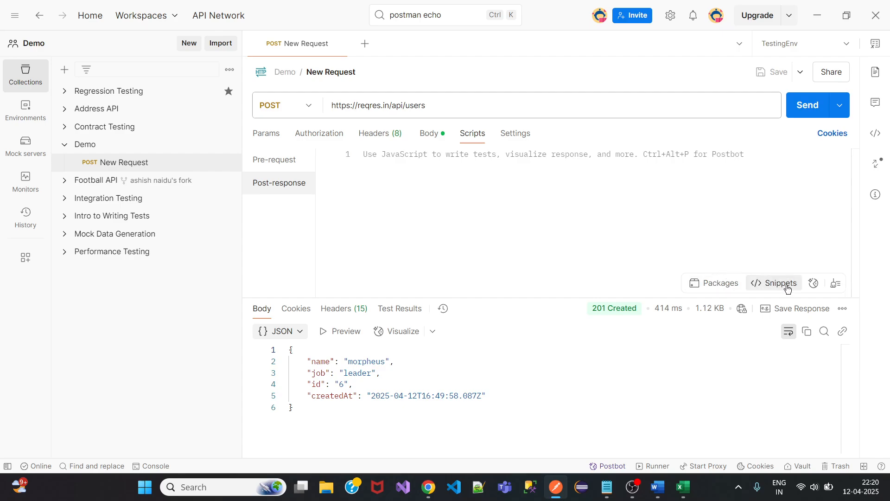
Insert the 'Successful POST request' 201/202 status snippet, save, resend and confirm the test passes.
click(774, 284)
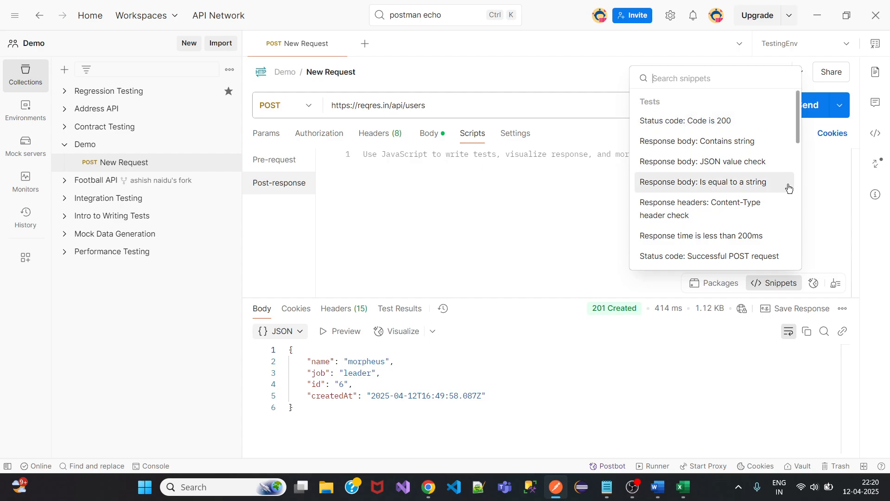
click(725, 255)
click(531, 236)
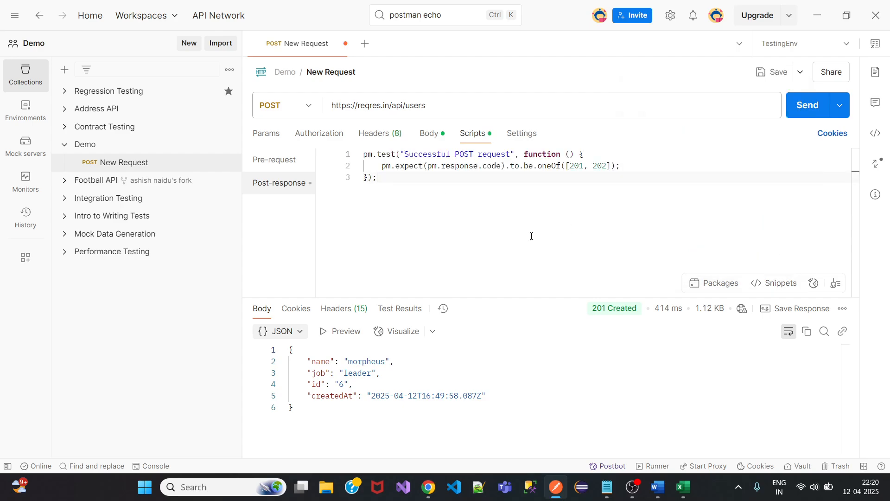
key(ctrl+s)
drag(538, 166, 561, 166)
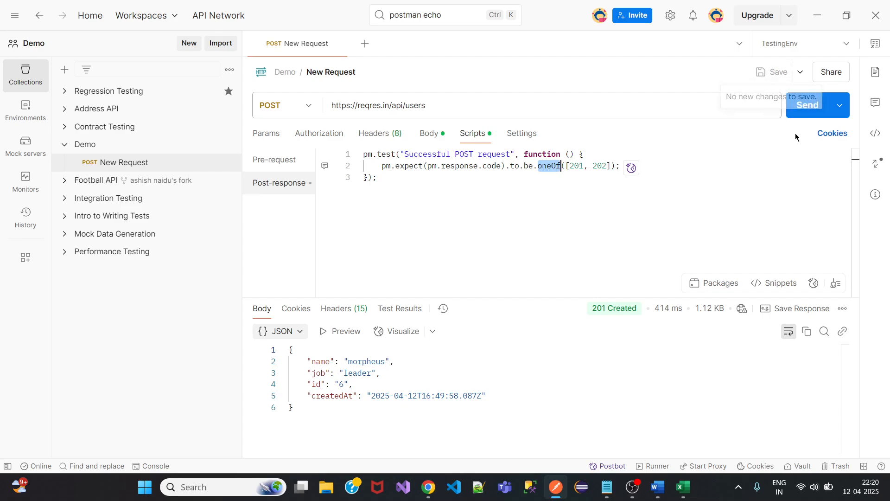
click(806, 105)
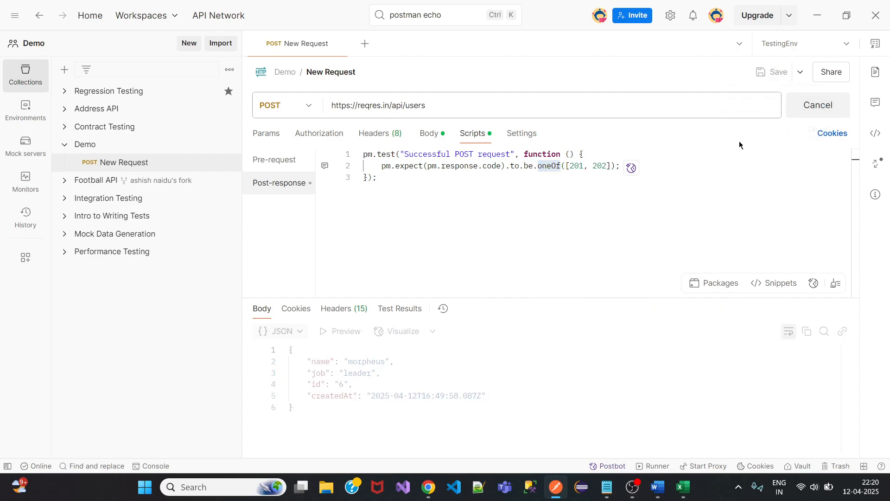
click(404, 310)
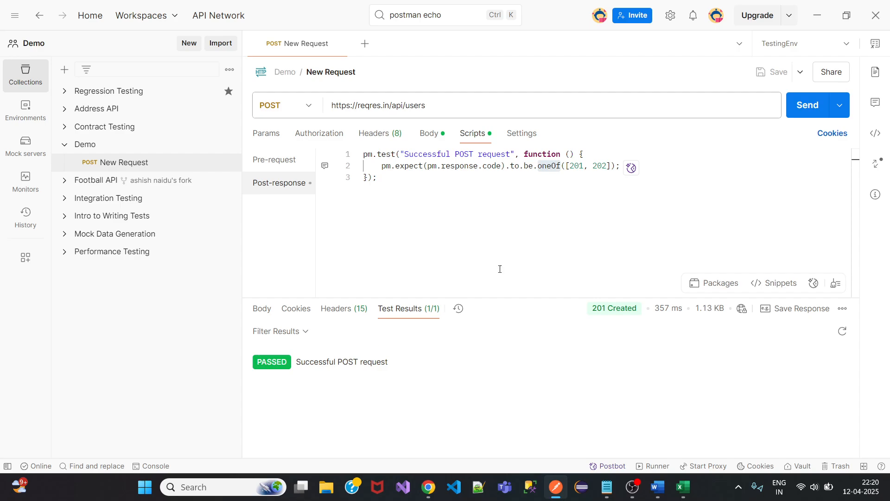
click(683, 486)
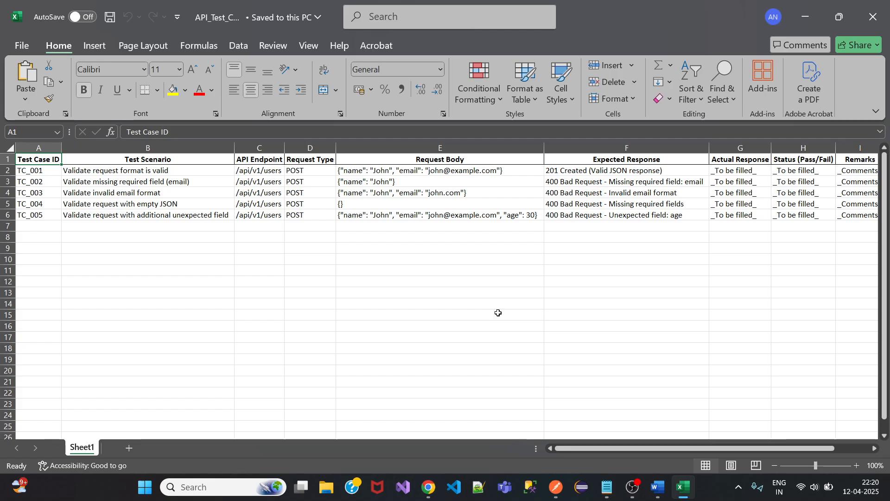
click(613, 159)
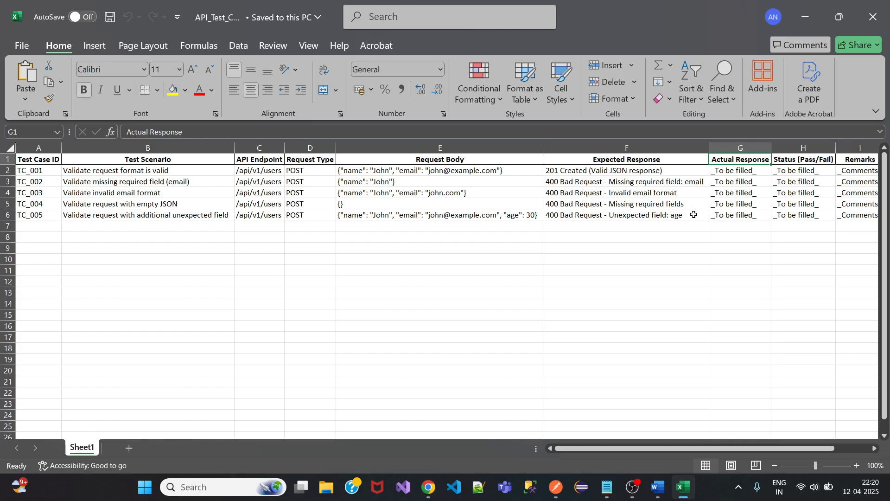
click(806, 17)
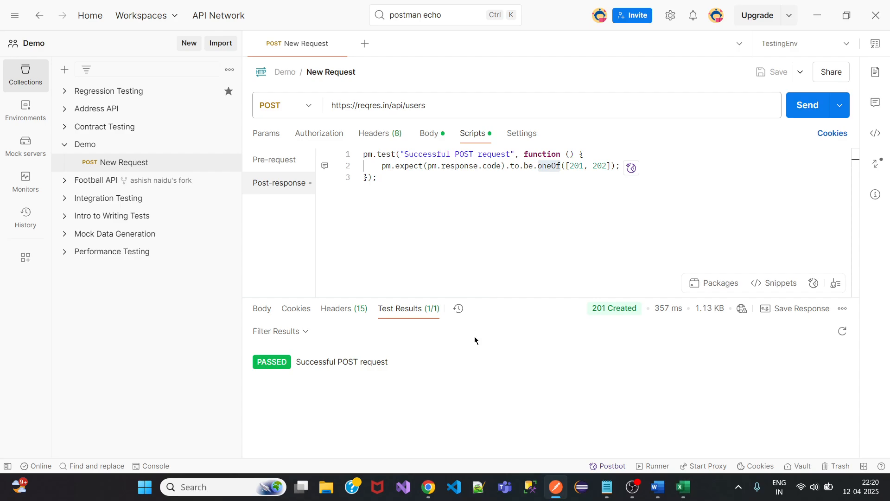
Highlight the accepted codes 201, 202 in the status test, then select the whole script.
mouse_move(616, 308)
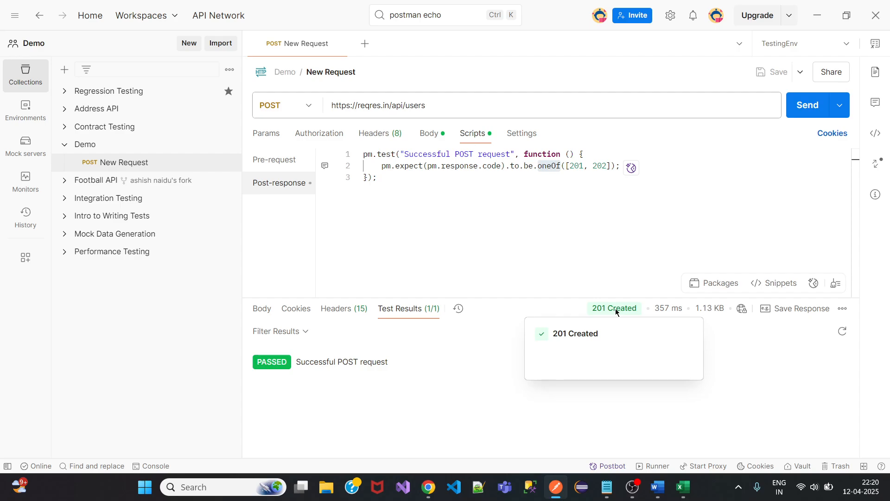
drag(570, 166, 608, 162)
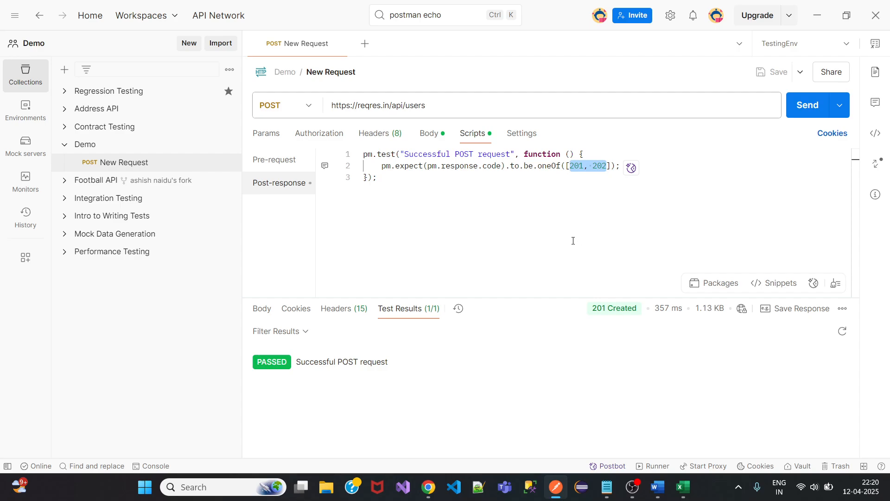
click(438, 201)
key(ctrl+a)
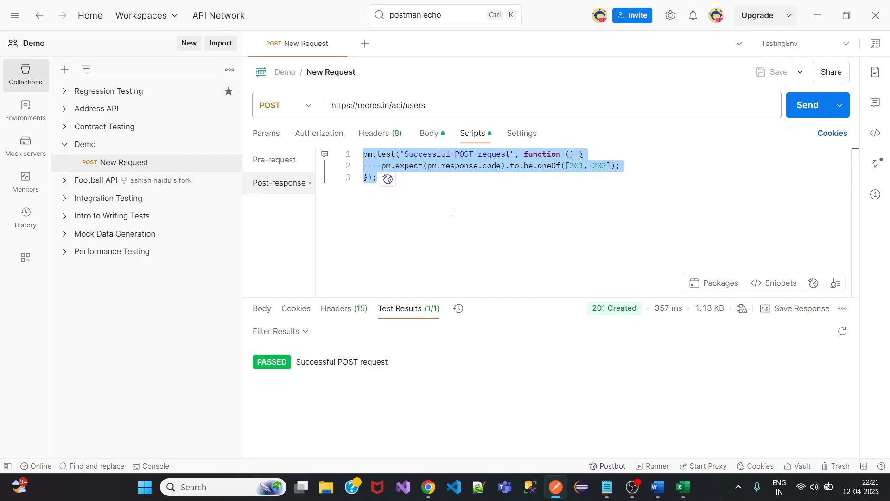
Compare Expected Response F1:F5 with Actual Response G1:G5 in API_Test_Cases, then minimize Excel.
click(684, 488)
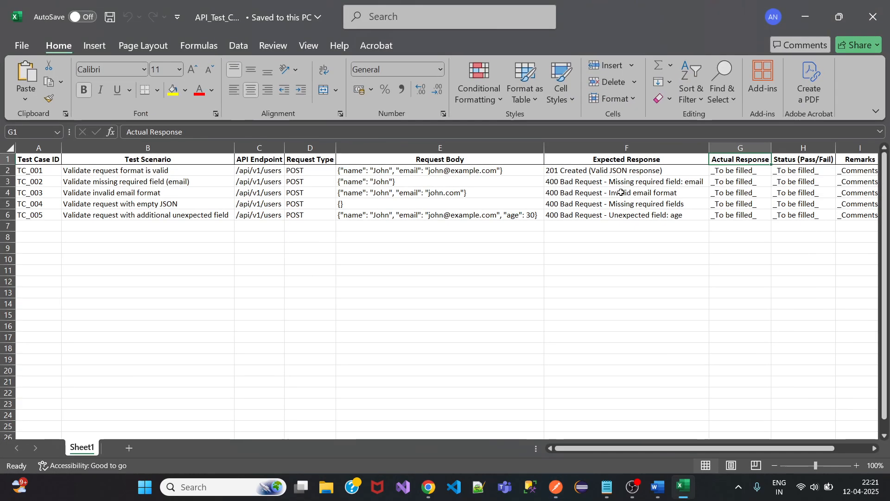
drag(610, 160, 610, 204)
drag(735, 159, 735, 207)
drag(621, 159, 614, 204)
drag(726, 158, 719, 206)
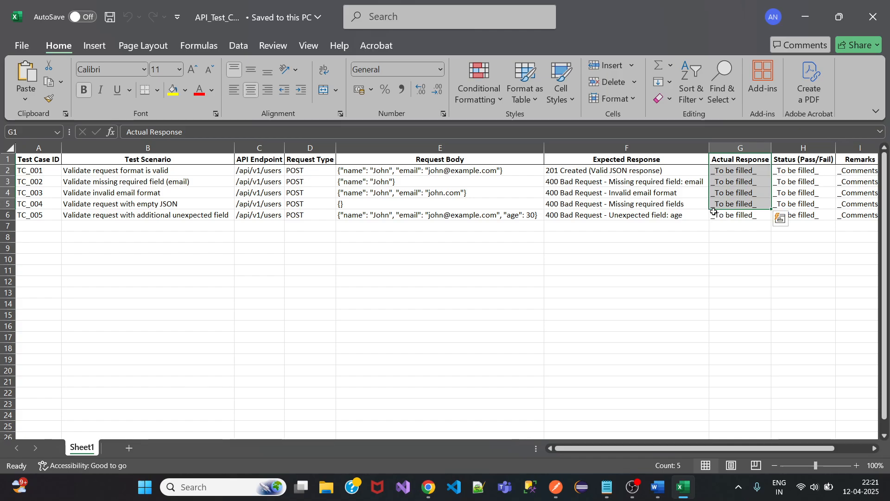
click(805, 17)
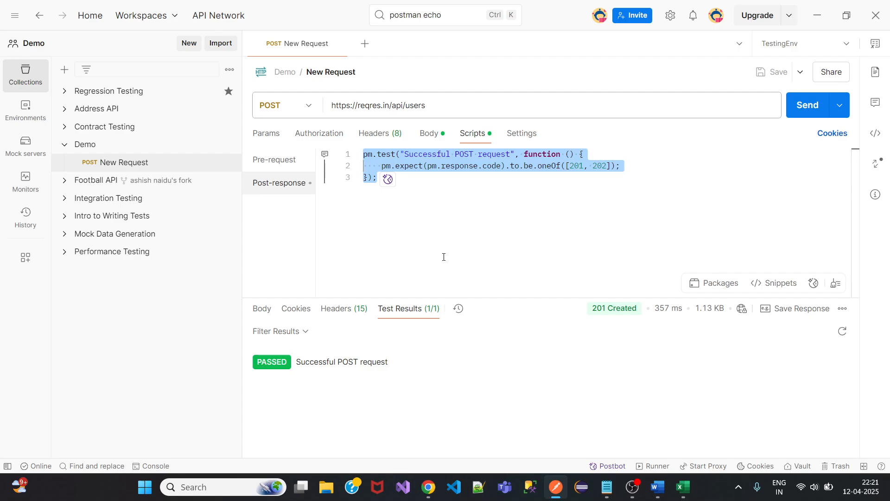
Verify the Successful POST request test passed with 201 Created, then switch to the Reqres Chrome window.
mouse_move(618, 310)
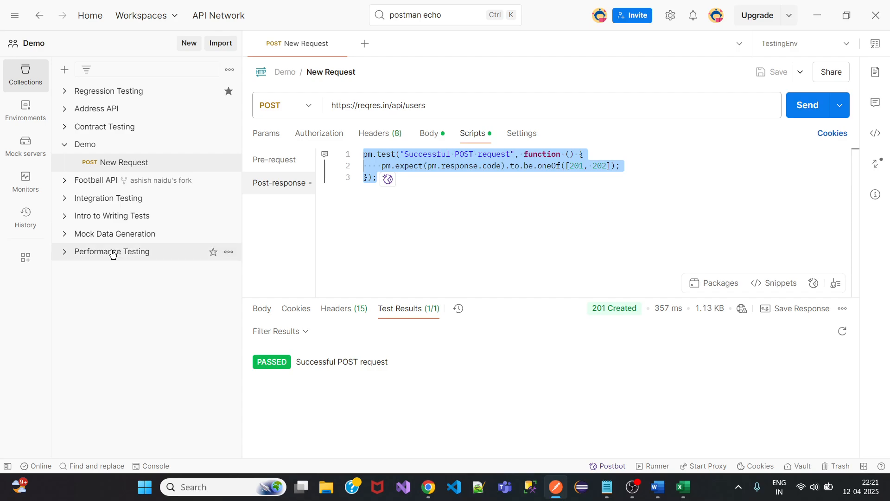
Bring the reqres.in page forward and scroll through its user API endpoint list.
mouse_move(428, 487)
click(386, 446)
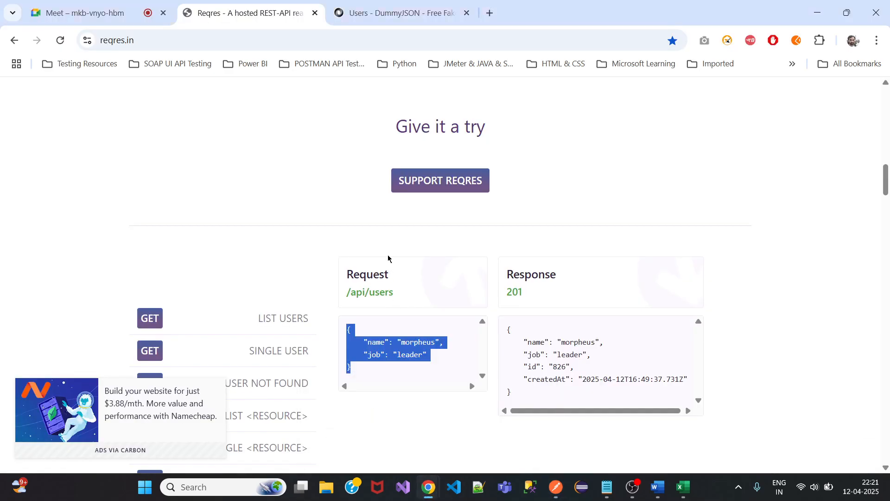
drag(886, 192, 886, 213)
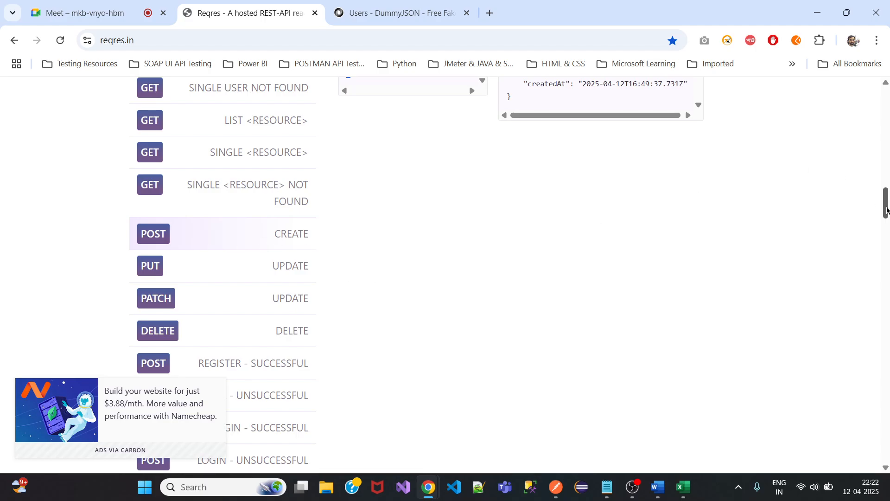
mouse_move(886, 211)
mouse_down()
mouse_move(886, 199)
mouse_move(886, 218)
mouse_up()
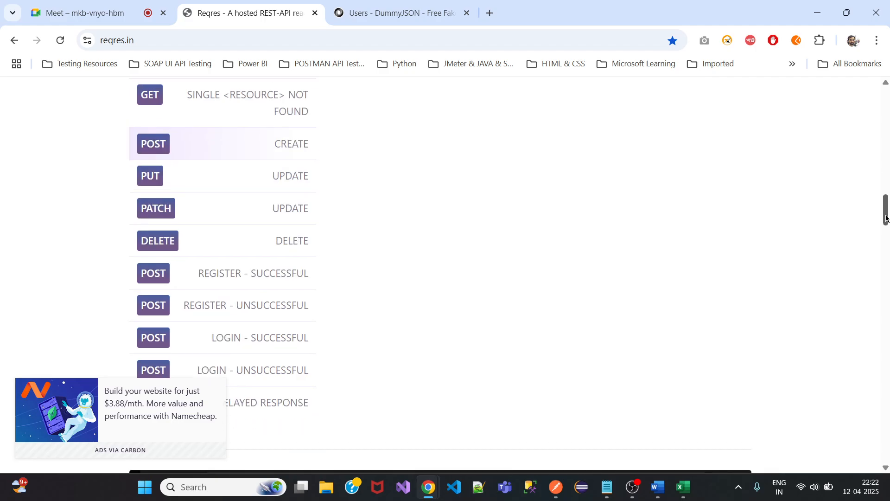
drag(886, 219, 886, 205)
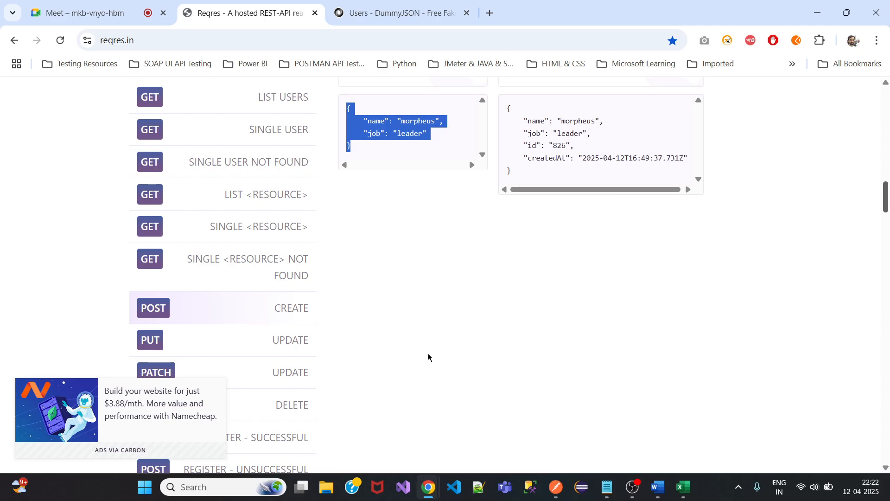
Replace the fetch code block in the Word notes with the line 'Create a user'.
click(658, 487)
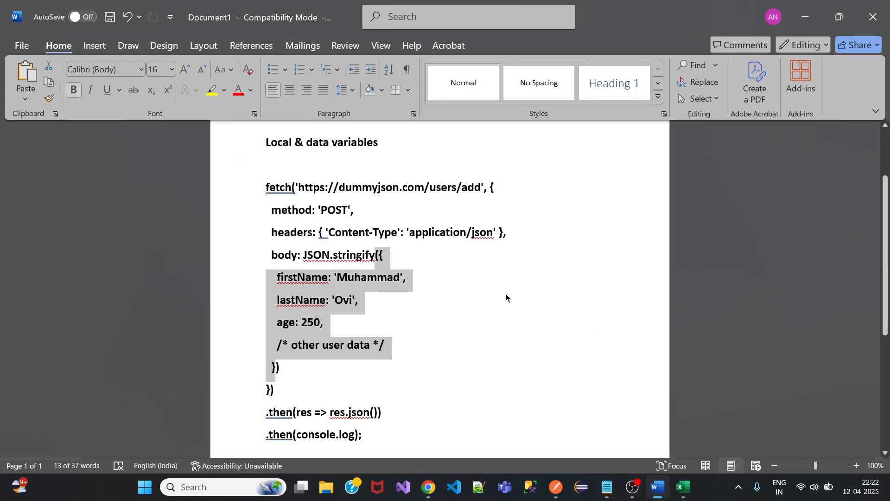
click(404, 426)
drag(359, 446, 275, 214)
key(BackSpace)
text(Create)
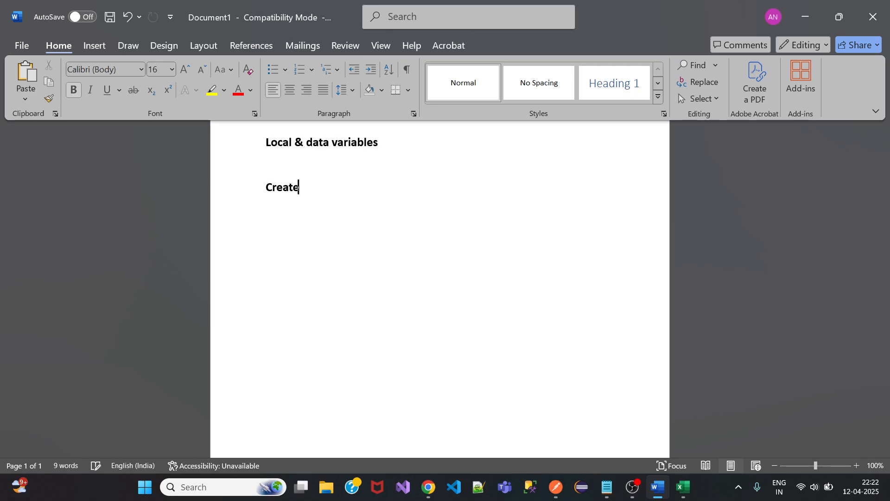
text( a user)
key(Return)
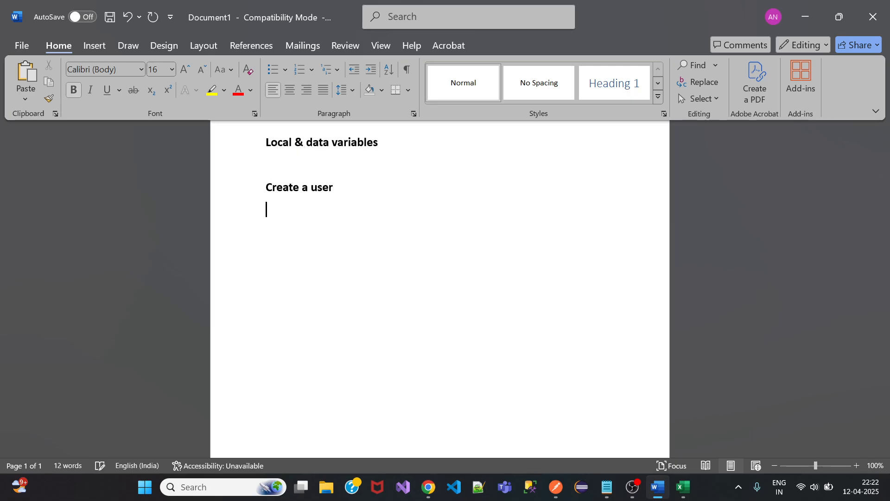
Check reqres.in, then add the note 'Get a single user/ all users' below it.
click(806, 17)
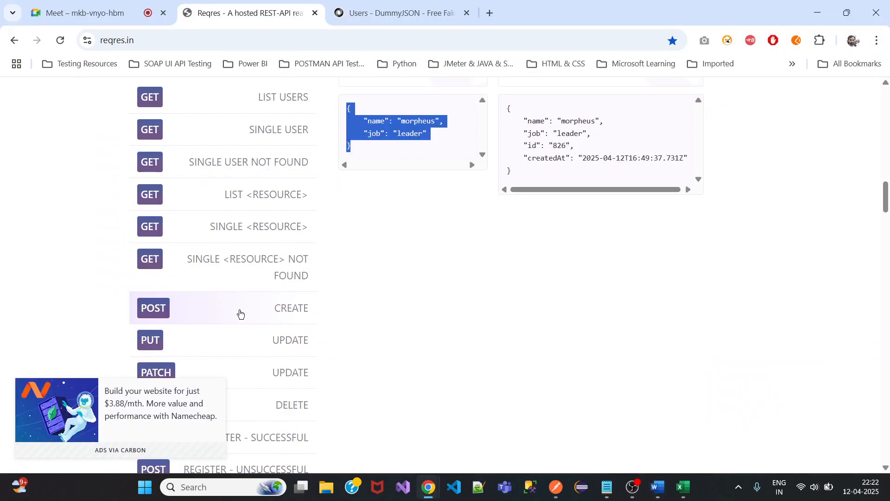
scroll(239, 314, up, 1)
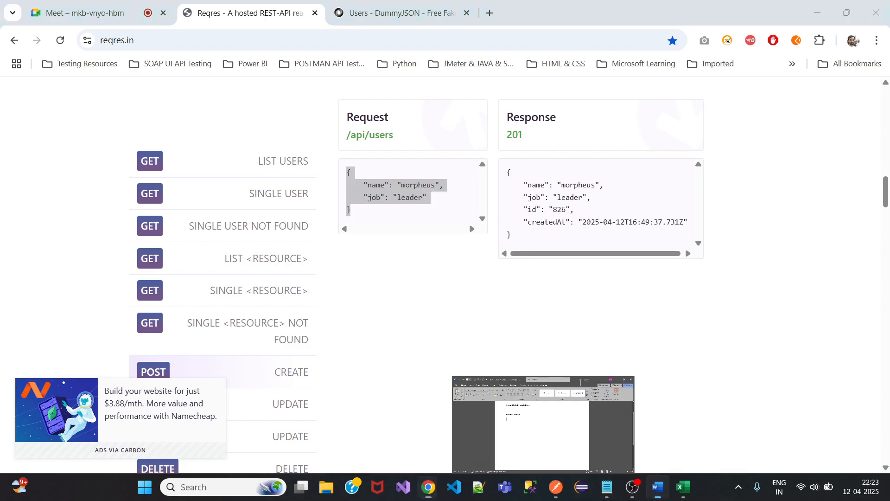
click(658, 487)
text(Get a )
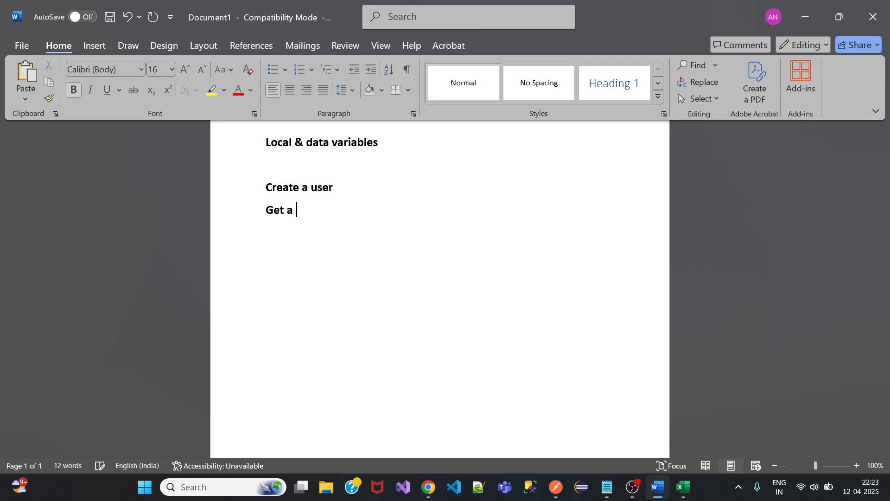
text(single user/ )
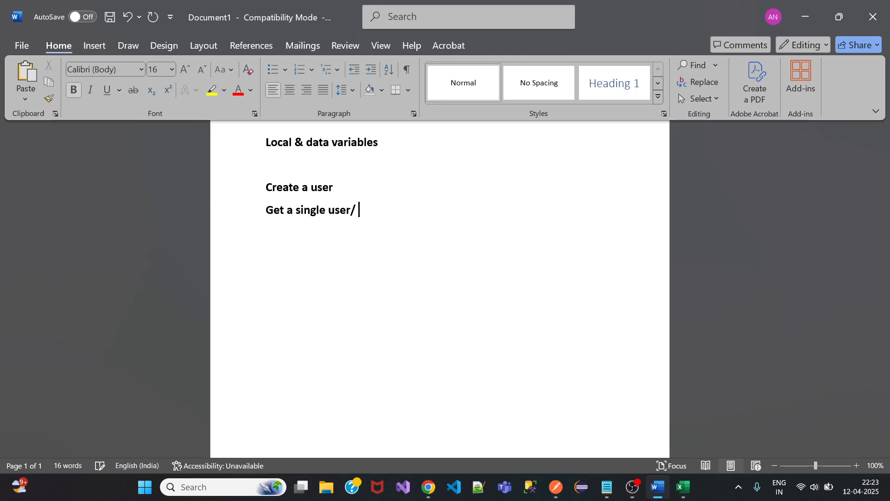
text(all users)
click(805, 17)
scroll(337, 285, down, 1)
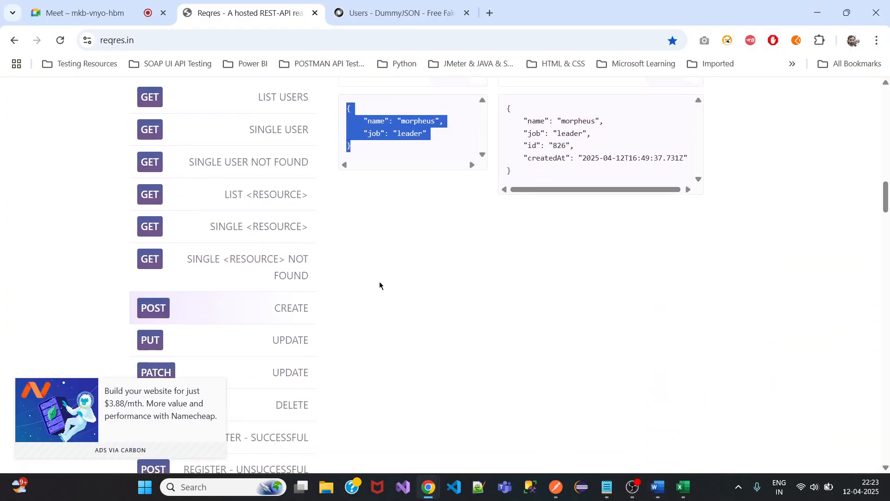
Scroll reqres.in down to the REGISTER and LOGIN endpoints, then return to the Word notes.
scroll(380, 285, down, 1)
scroll(380, 285, down, 2)
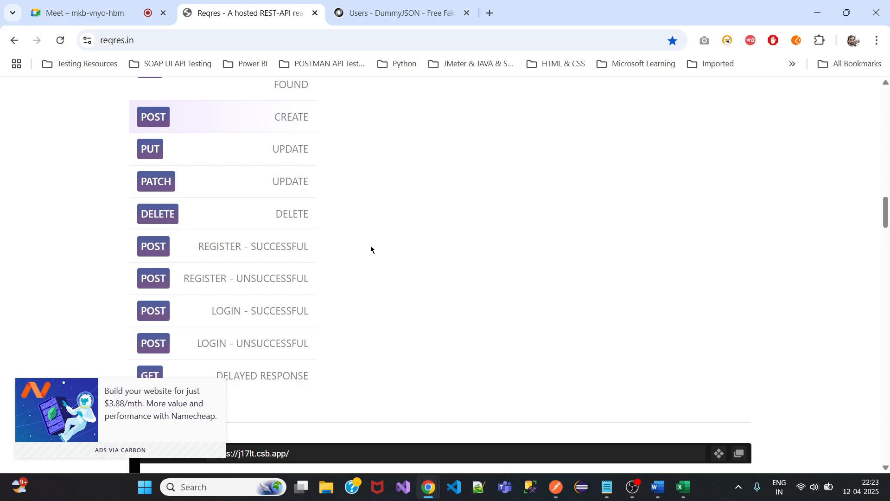
scroll(370, 248, up, 2)
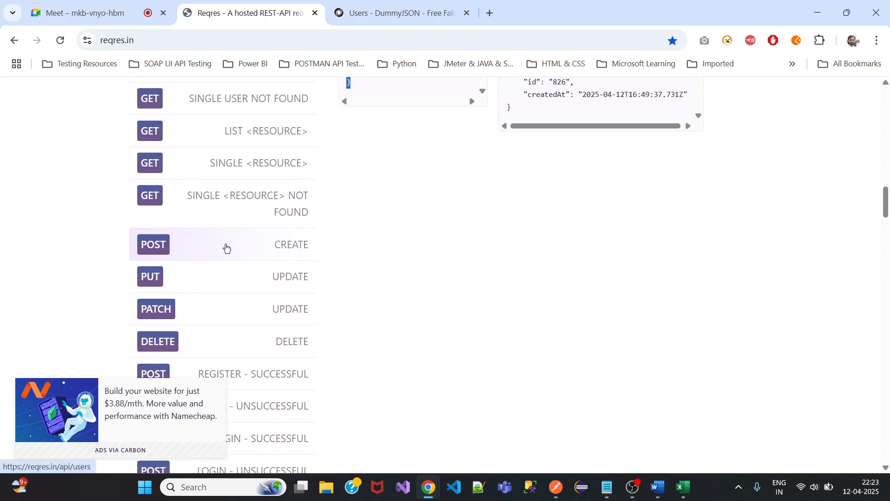
scroll(225, 247, down, 2)
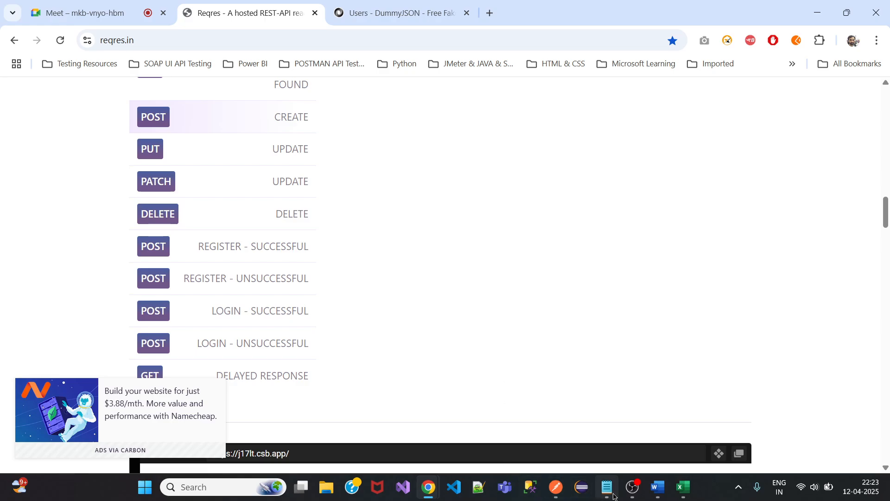
click(659, 488)
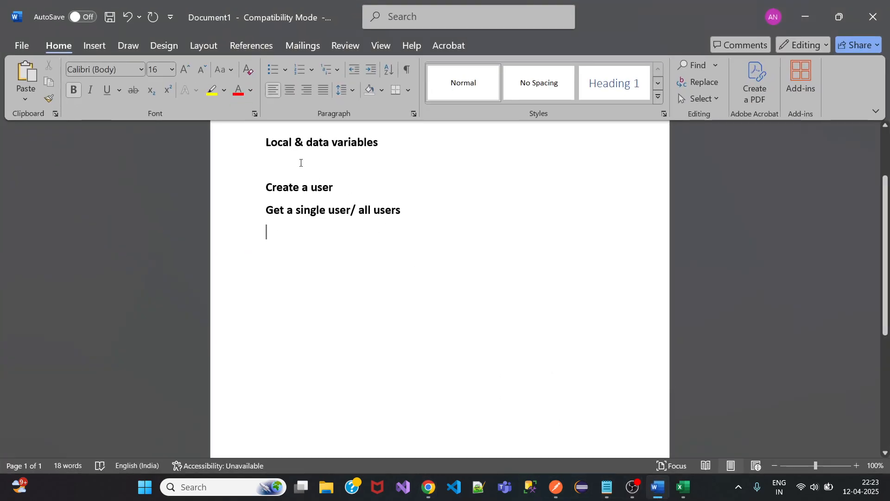
Type 'register' on the blank line above Create a user and glance at reqres.in.
text(register)
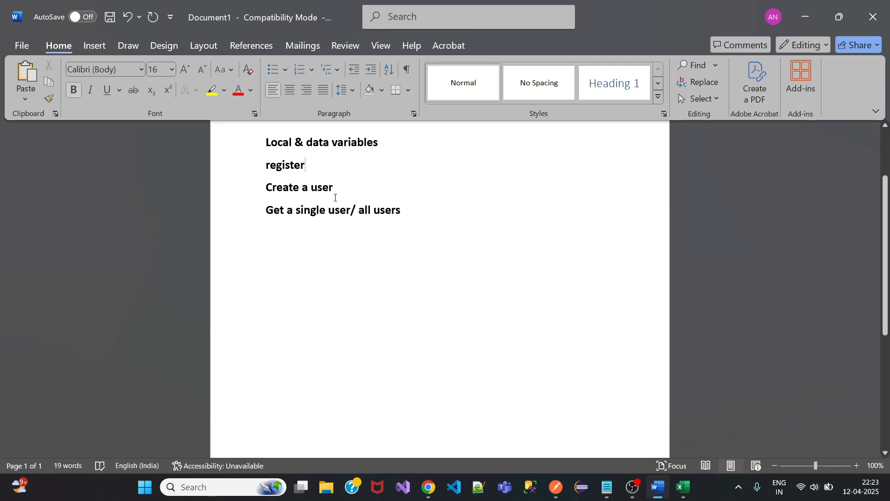
click(806, 16)
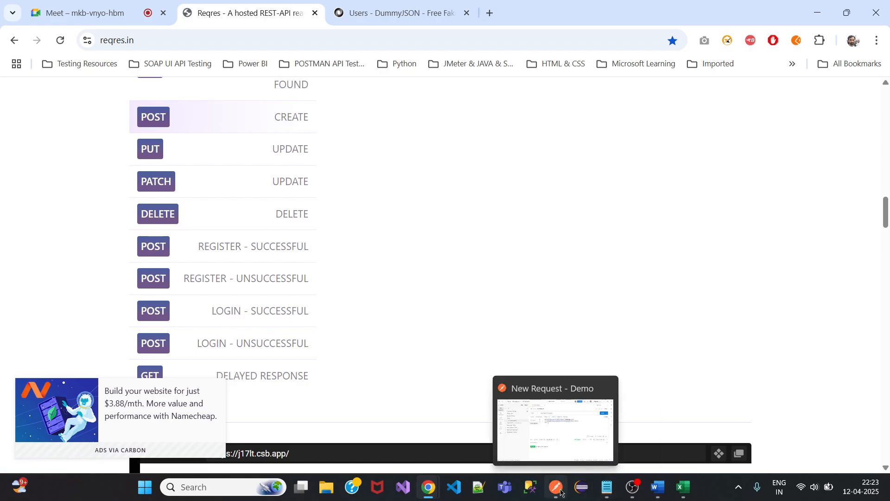
mouse_move(684, 490)
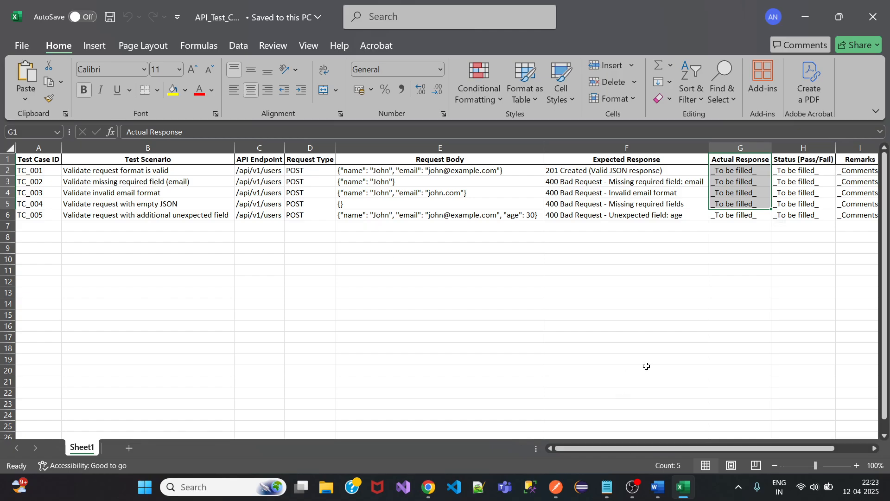
click(657, 487)
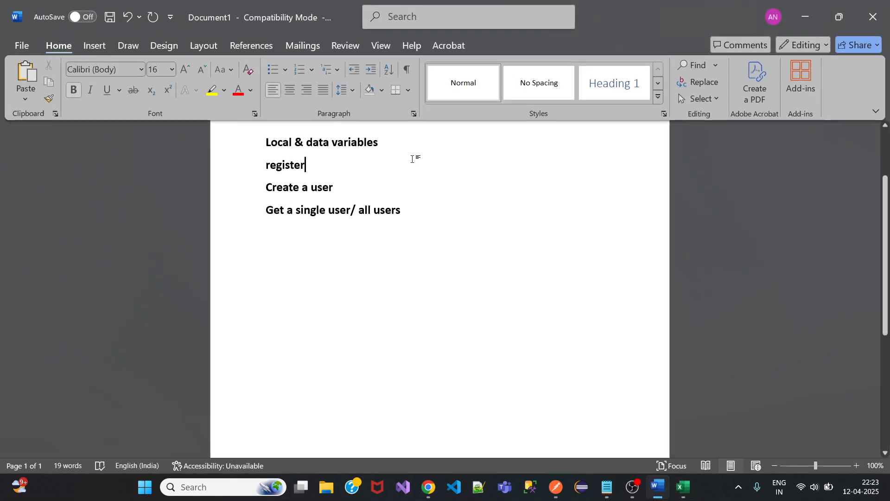
Add 'login' as a new last line of the notes, then minimise Word and Excel.
click(411, 209)
key(Return)
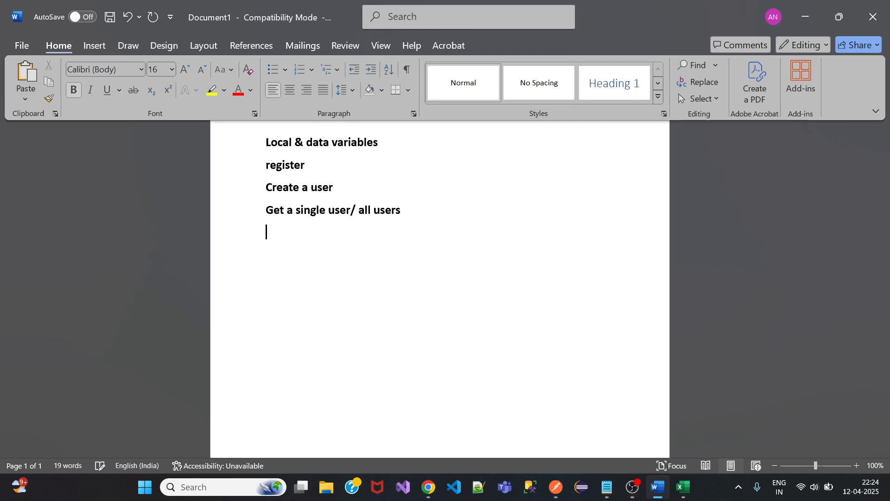
text(login)
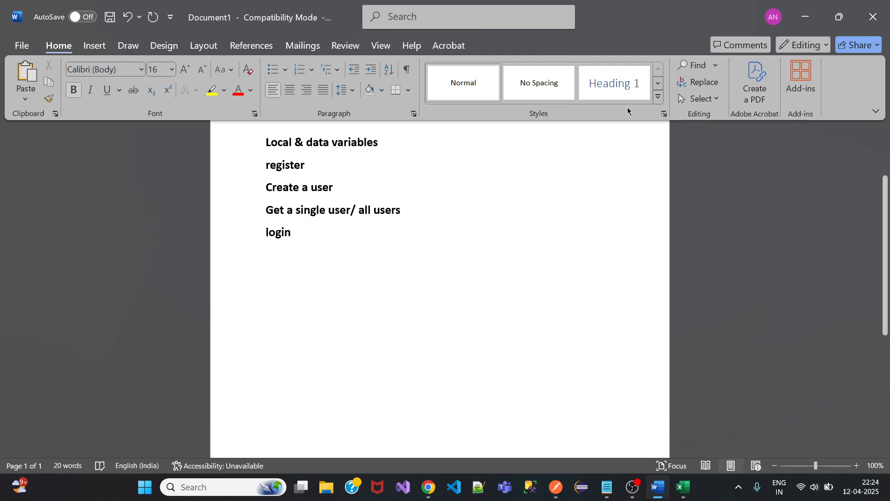
click(805, 16)
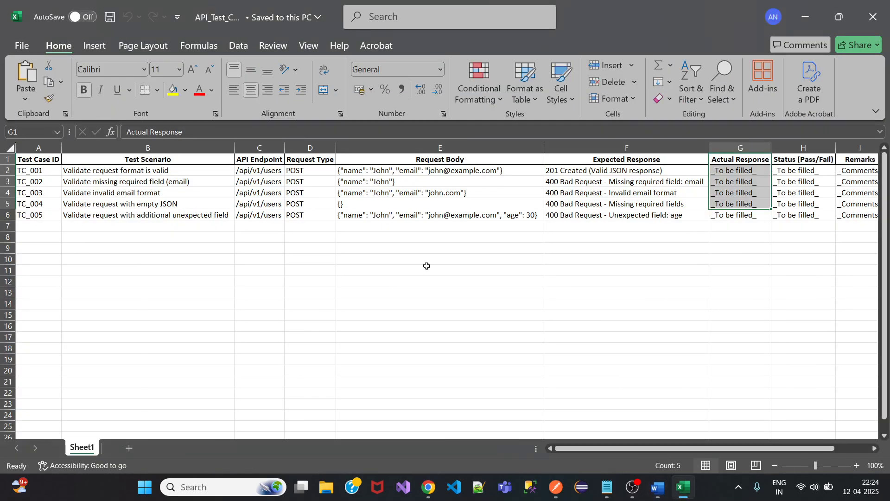
click(805, 17)
Scroll the reqres.in endpoint list and view the LIST USERS and SINGLE USER examples.
scroll(381, 333, up, 3)
scroll(380, 332, down, 3)
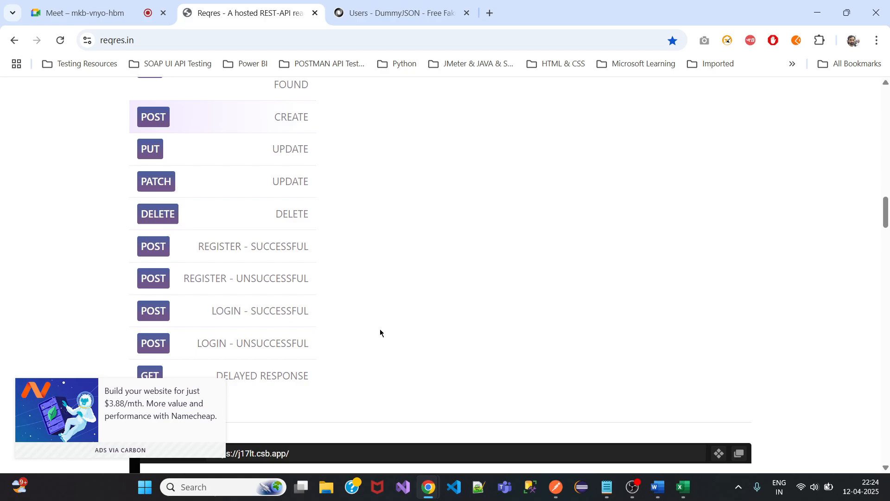
scroll(380, 332, up, 6)
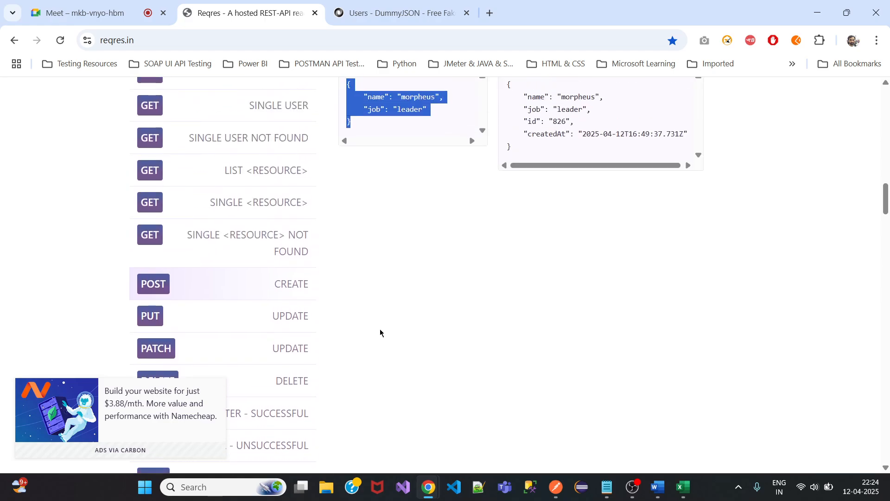
scroll(380, 333, down, 4)
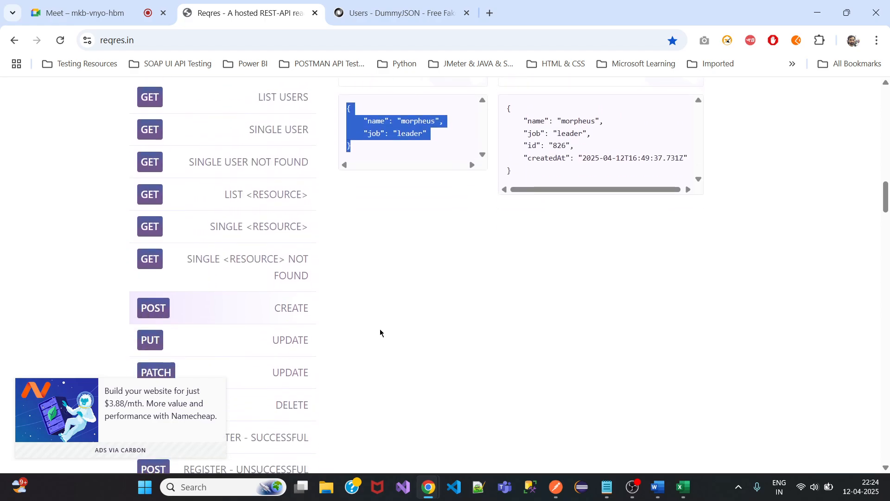
scroll(380, 332, down, 2)
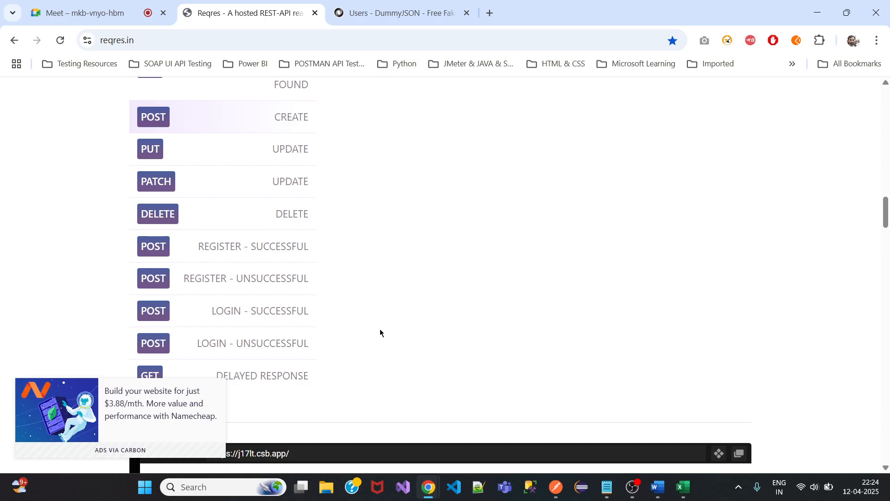
scroll(381, 332, up, 1)
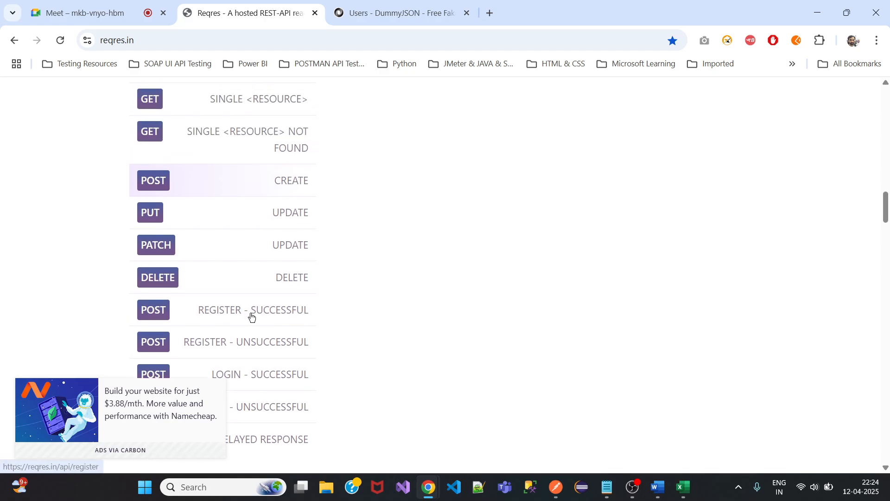
scroll(252, 317, down, 1)
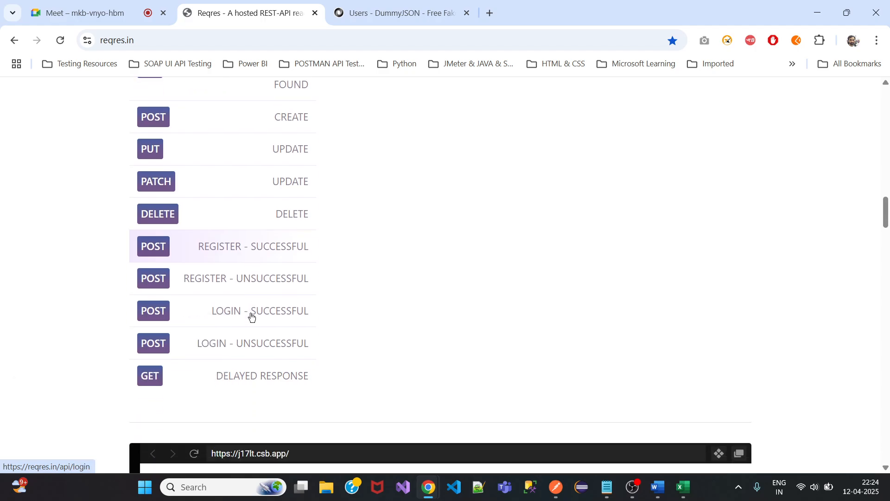
scroll(246, 283, up, 2)
scroll(239, 252, down, 2)
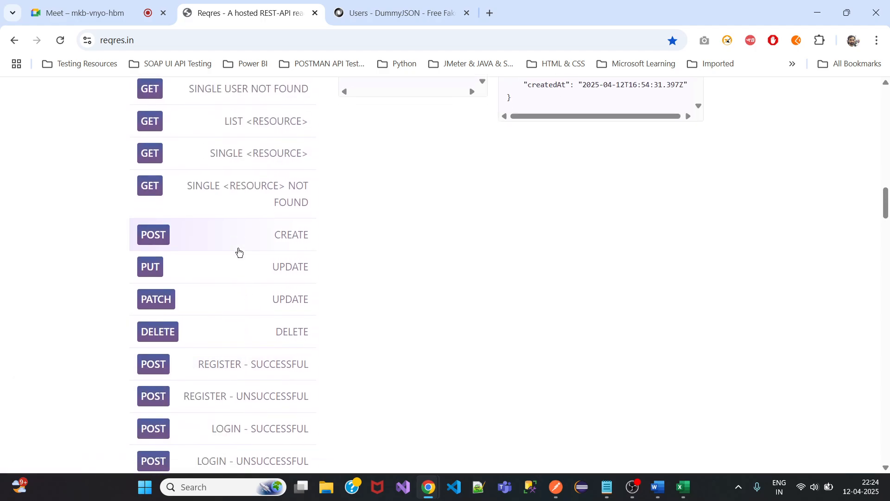
scroll(242, 315, up, 3)
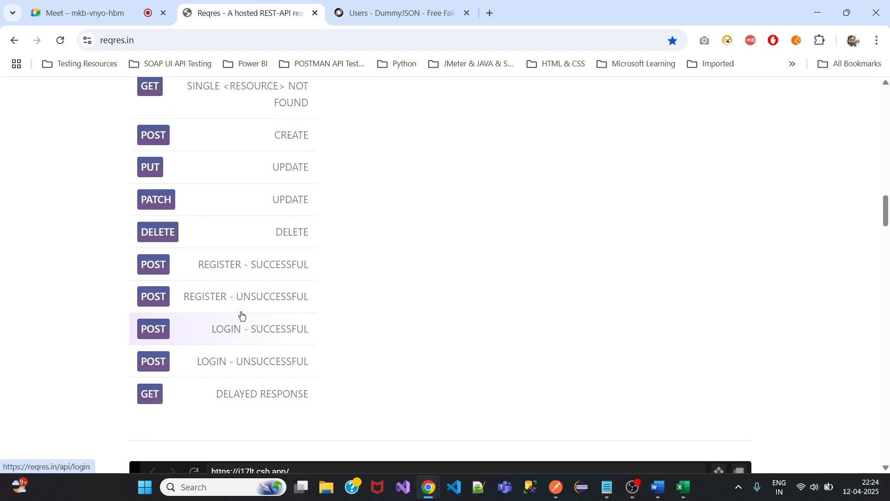
scroll(246, 106, up, 2)
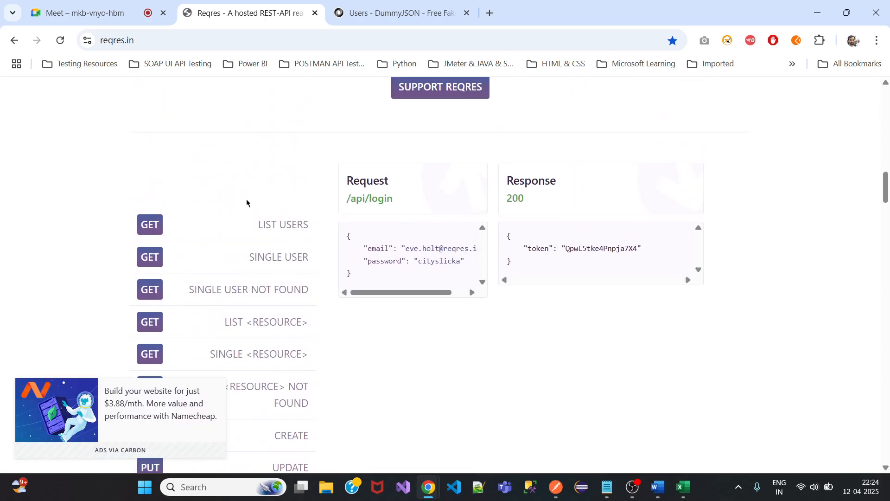
click(248, 230)
click(245, 260)
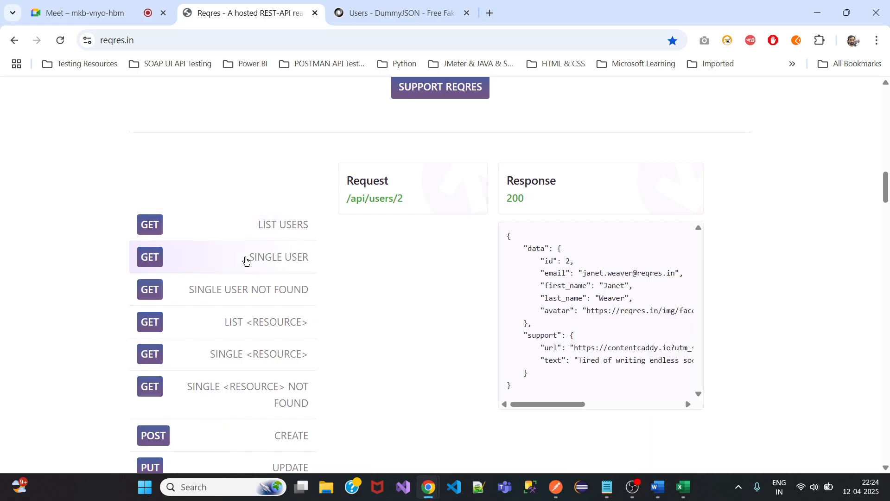
View the LIST <RESOURCE> and SINGLE <RESOURCE> examples, then bring the Word notes forward.
scroll(243, 260, down, 1)
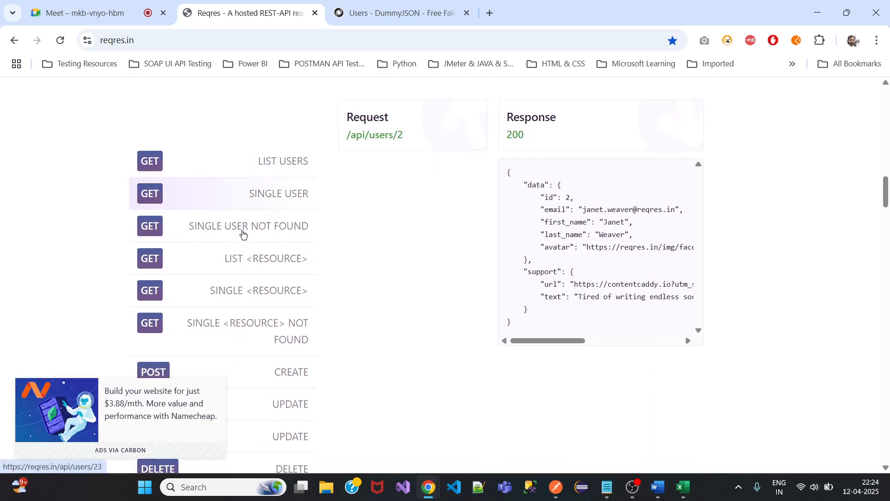
scroll(243, 233, down, 1)
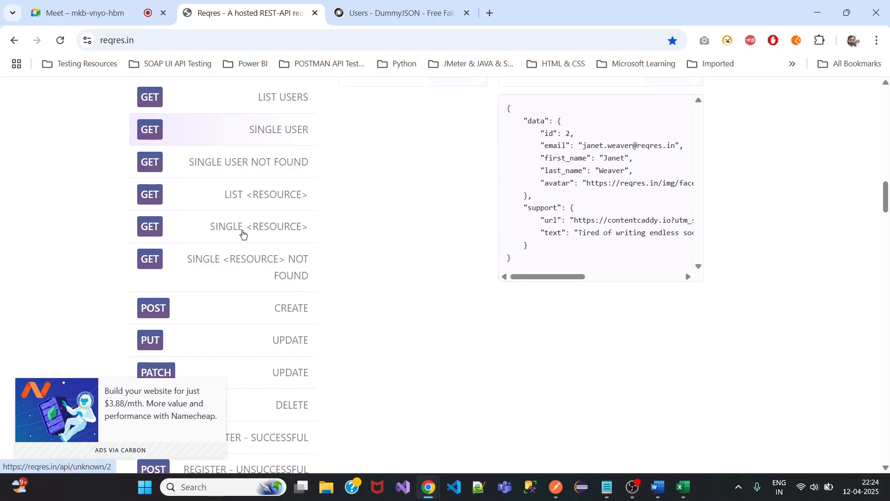
click(250, 199)
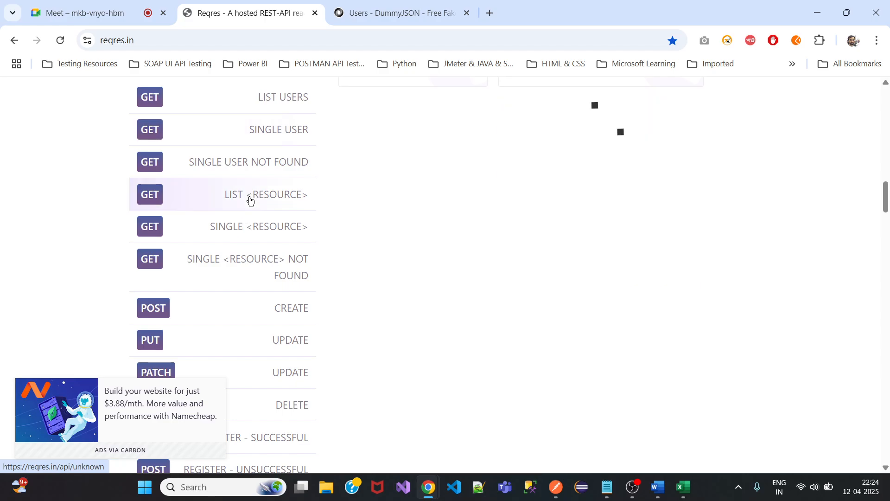
click(249, 233)
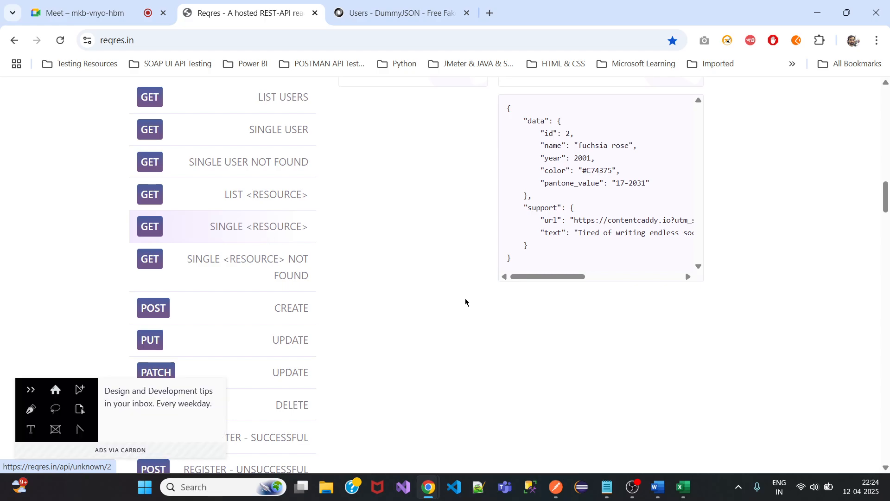
mouse_move(607, 493)
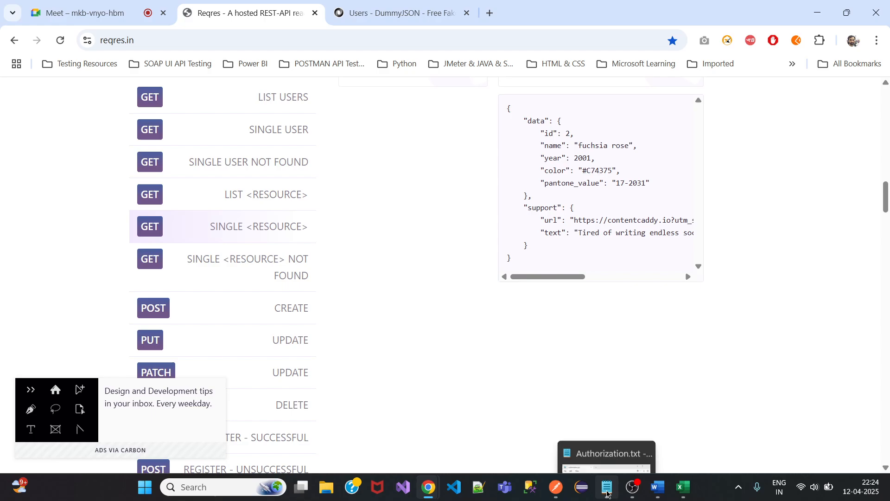
click(658, 487)
Add a 'single resource/ list resource' line below Login, then minimise Word.
key(Return)
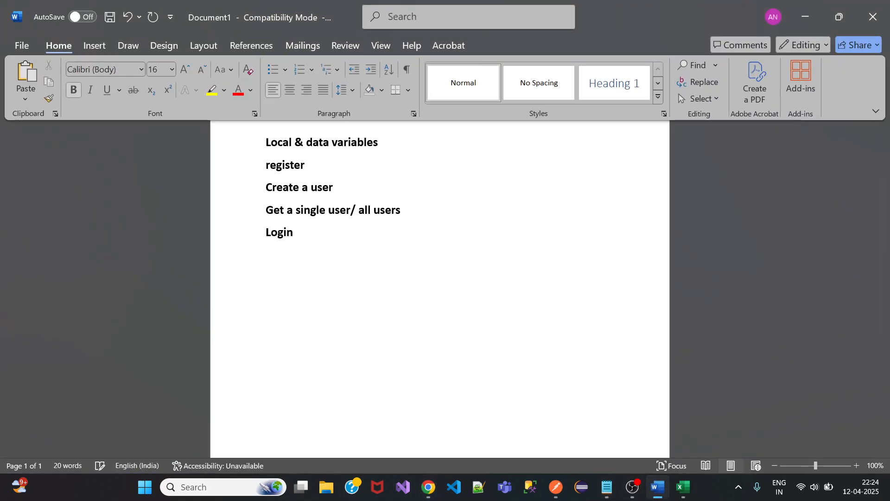
text(single resource)
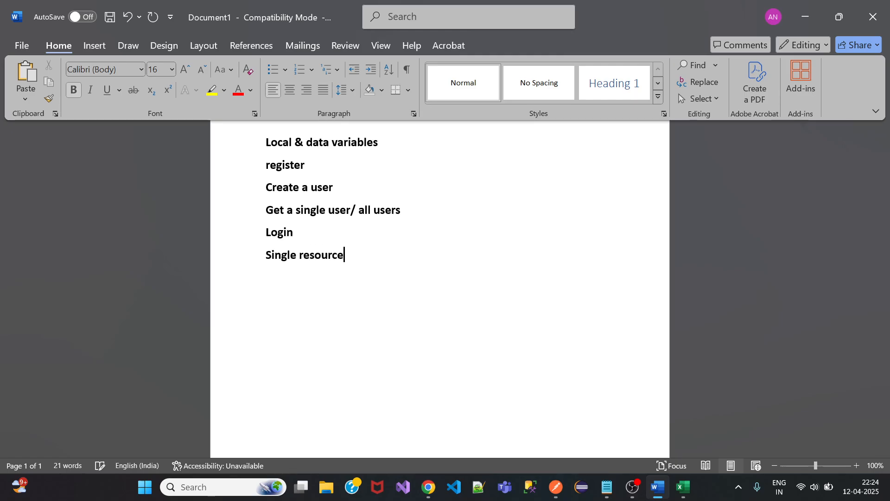
text(/ list resouce)
key(Return)
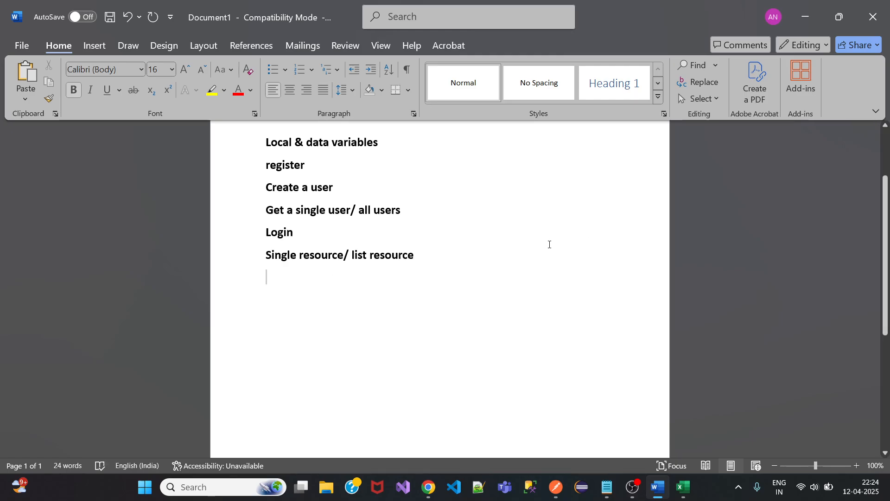
click(806, 16)
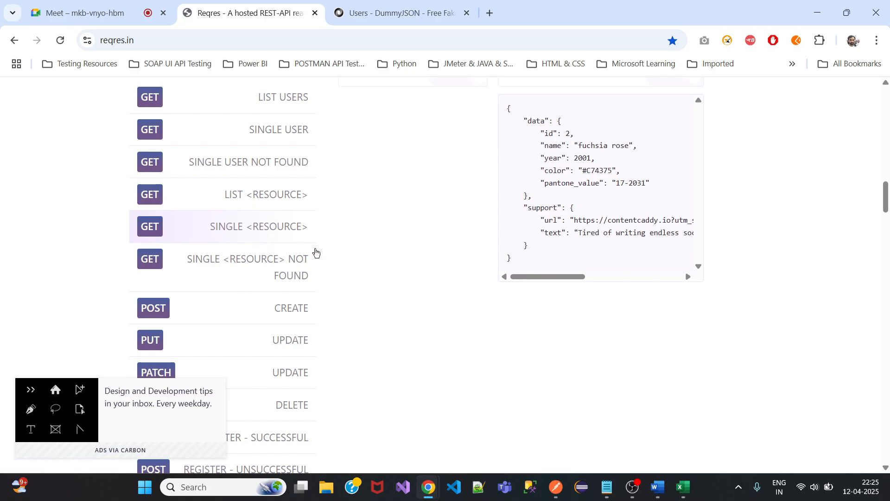
scroll(264, 283, up, 1)
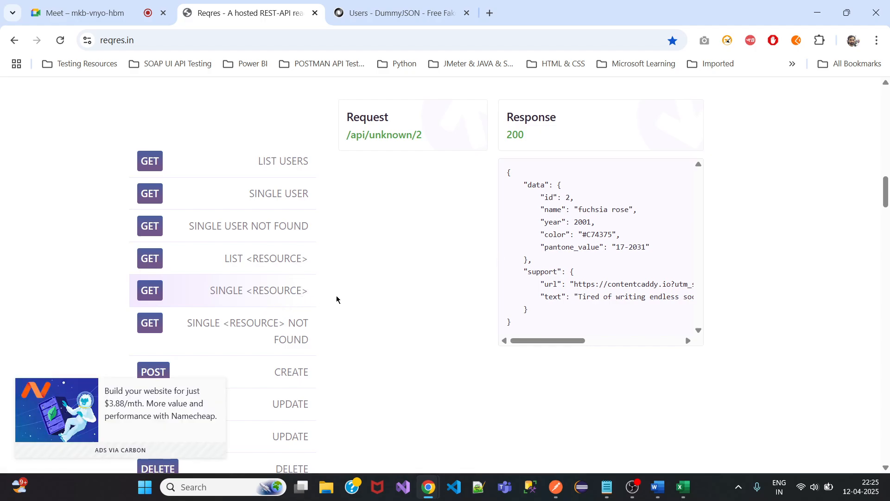
scroll(336, 299, down, 3)
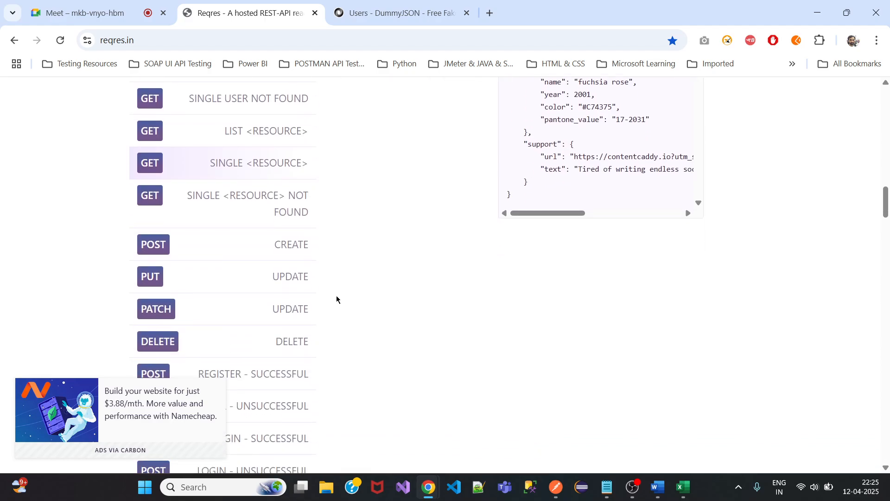
scroll(337, 300, down, 2)
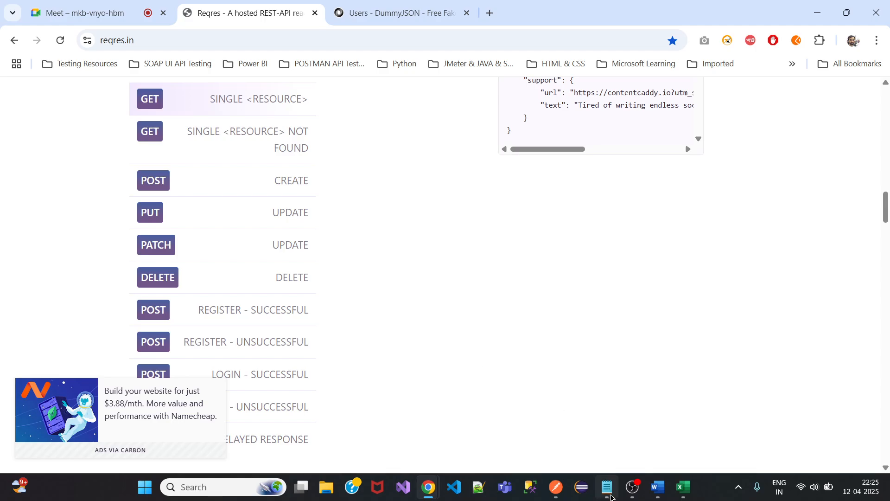
Add 'Update user' and 'delete user' lines to the Word notes.
click(659, 487)
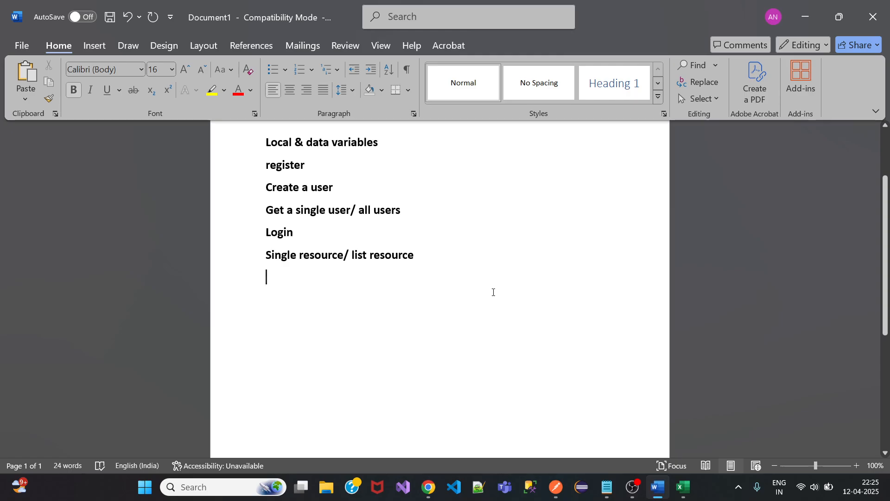
text(Update user)
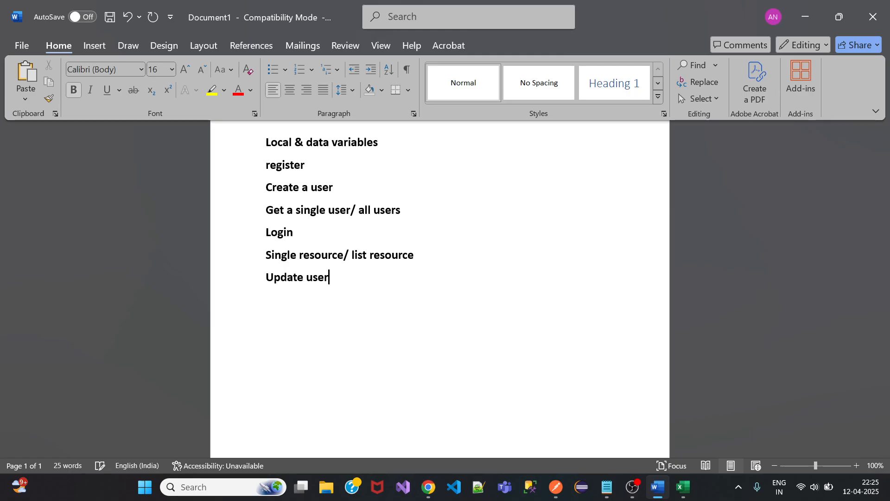
key(Return)
text(delete user)
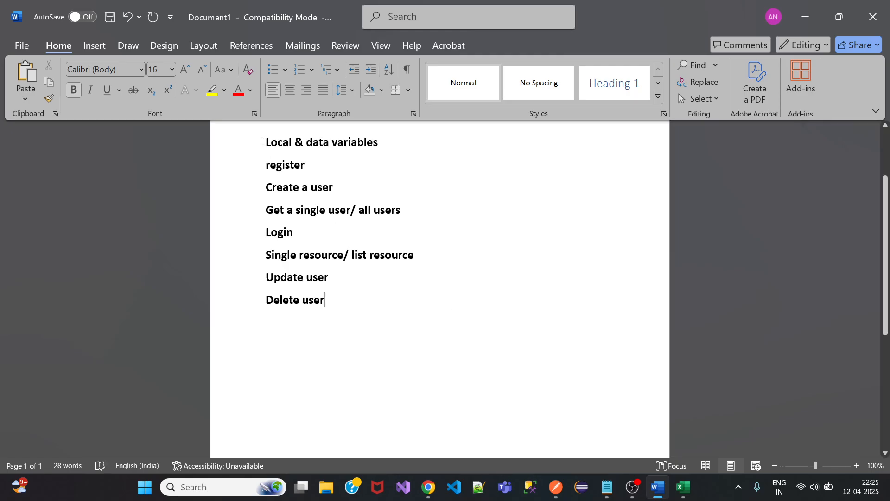
drag(268, 161, 343, 301)
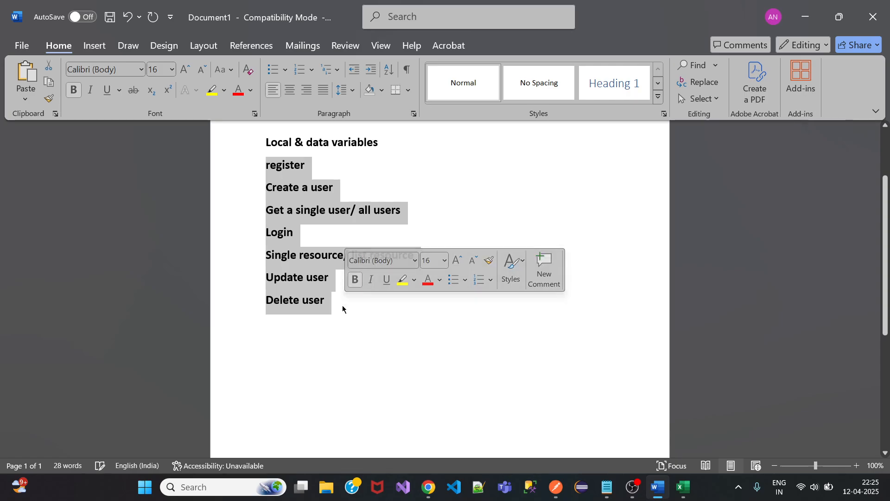
click(338, 300)
Add 'Search for a user' and 'Get all users' below Delete user, selecting the Get all users line.
key(Return)
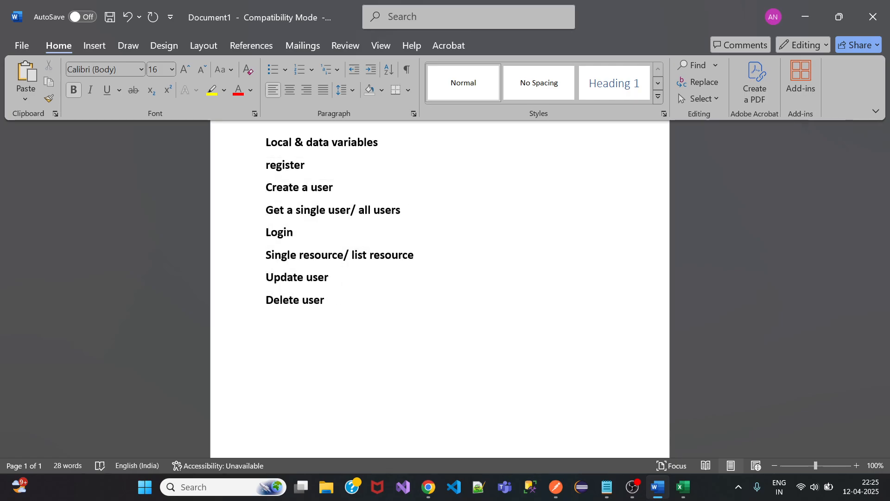
text(Search for a user )
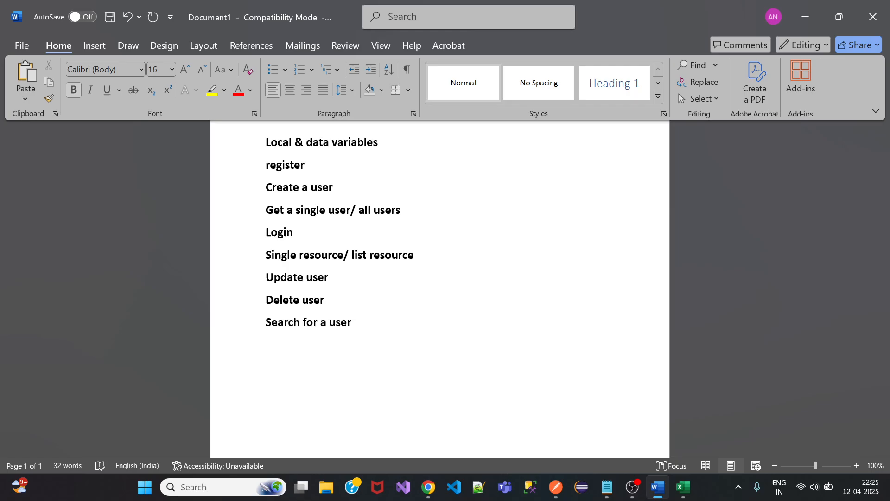
text(Get all users)
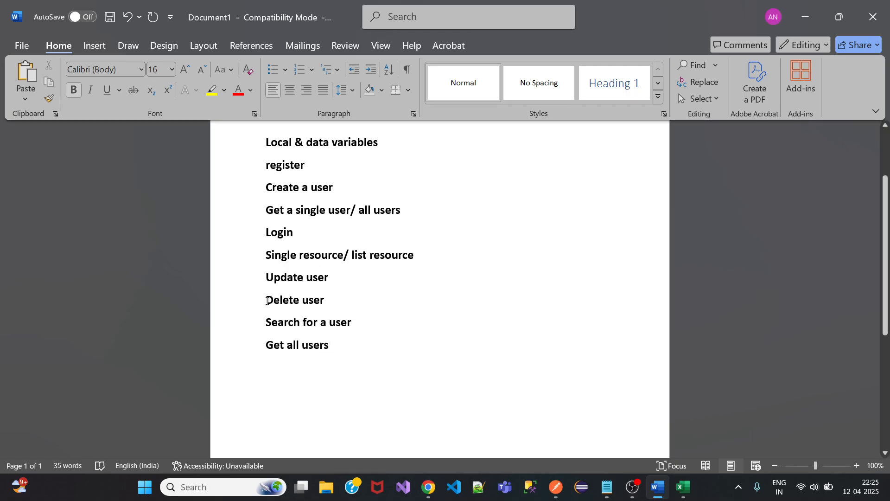
drag(278, 300, 320, 301)
drag(275, 345, 326, 351)
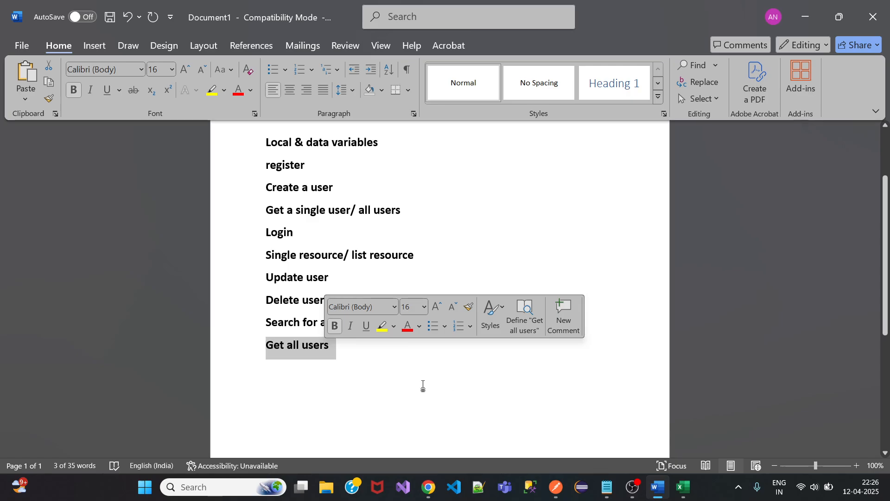
click(556, 486)
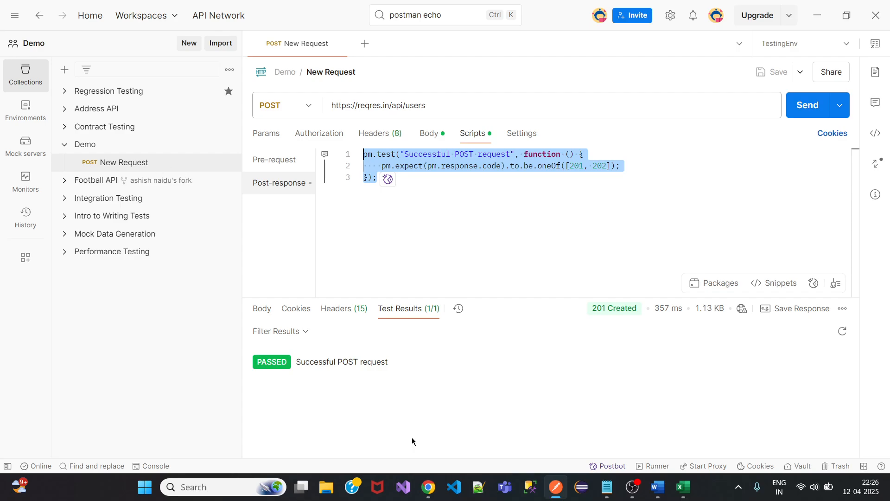
Review the Word topic list, selecting the topics from register down to Get all users.
click(603, 495)
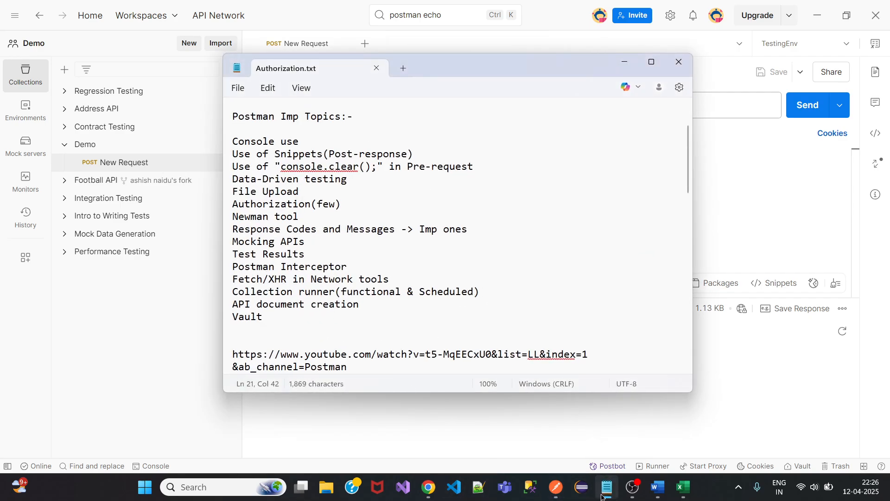
click(658, 487)
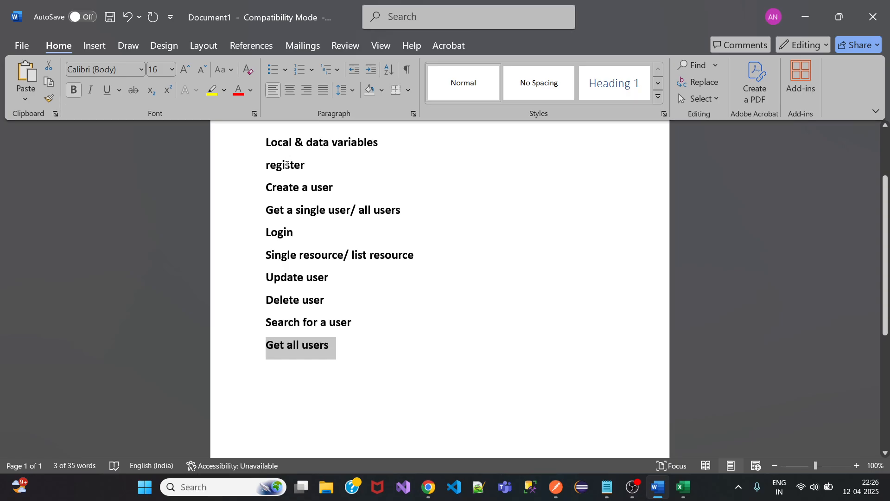
drag(265, 164, 342, 315)
click(302, 300)
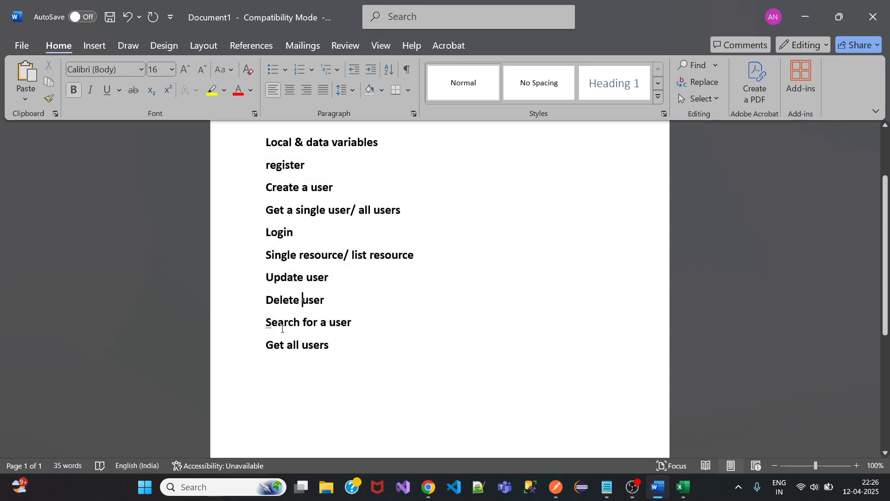
drag(261, 325, 360, 318)
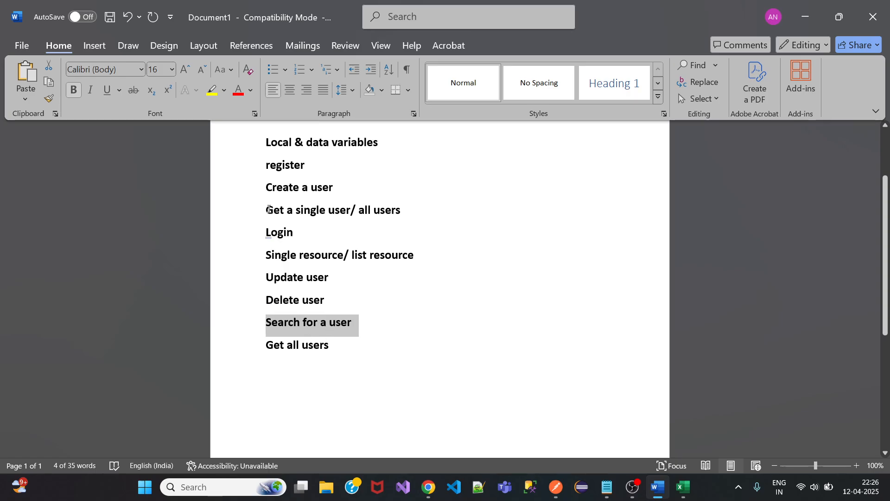
drag(265, 165, 347, 299)
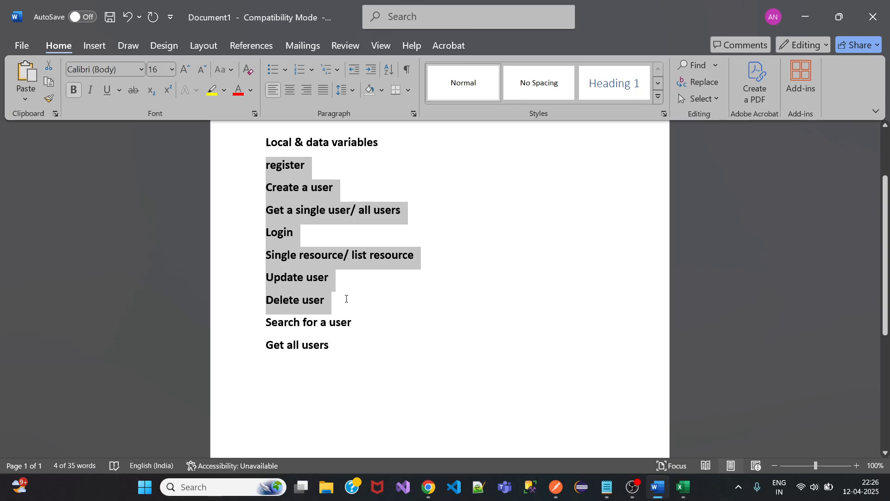
drag(346, 299, 347, 301)
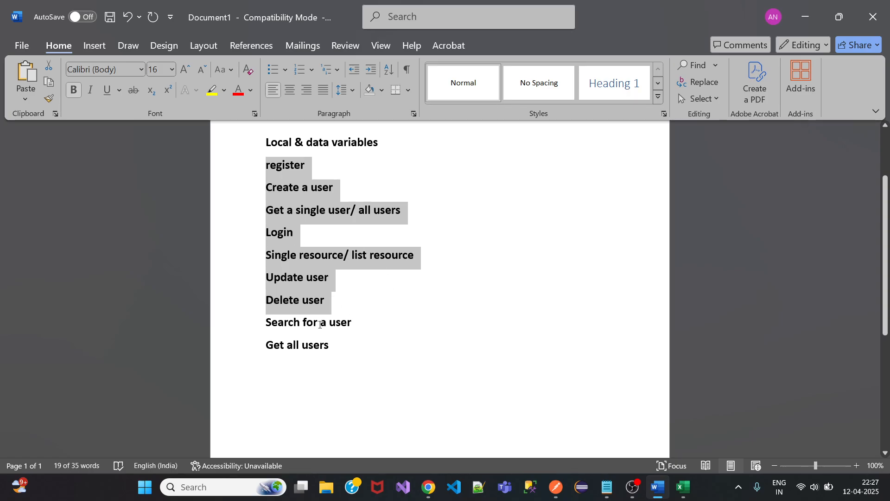
click(317, 297)
drag(266, 166, 335, 343)
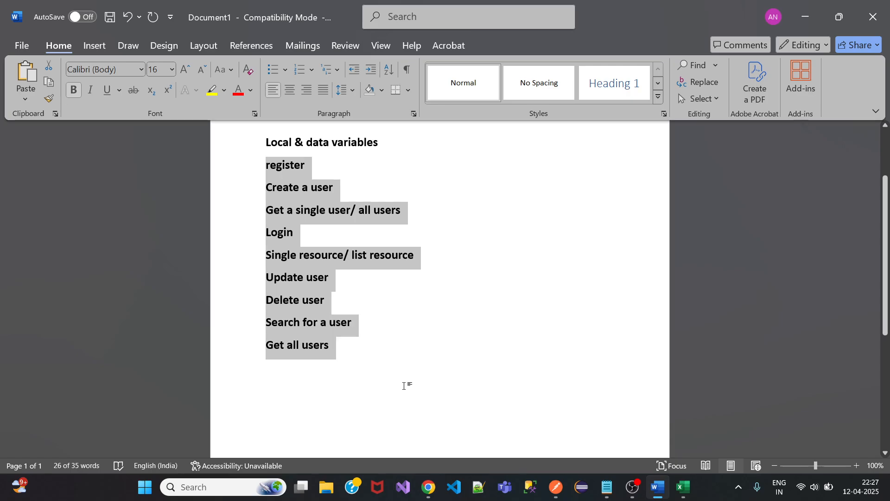
click(403, 383)
click(556, 487)
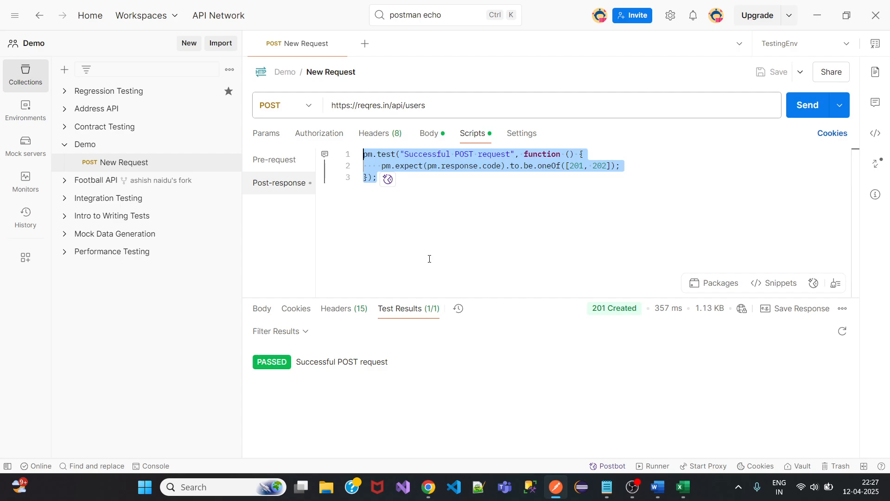
Clear the test-script selection, then try the reqres.in DELAYED RESPONSE and DELETE examples.
click(451, 243)
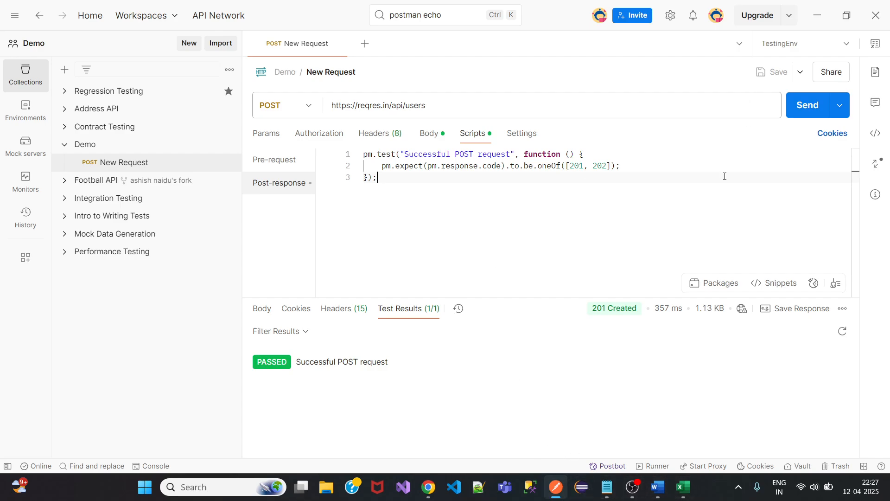
mouse_move(428, 487)
click(361, 441)
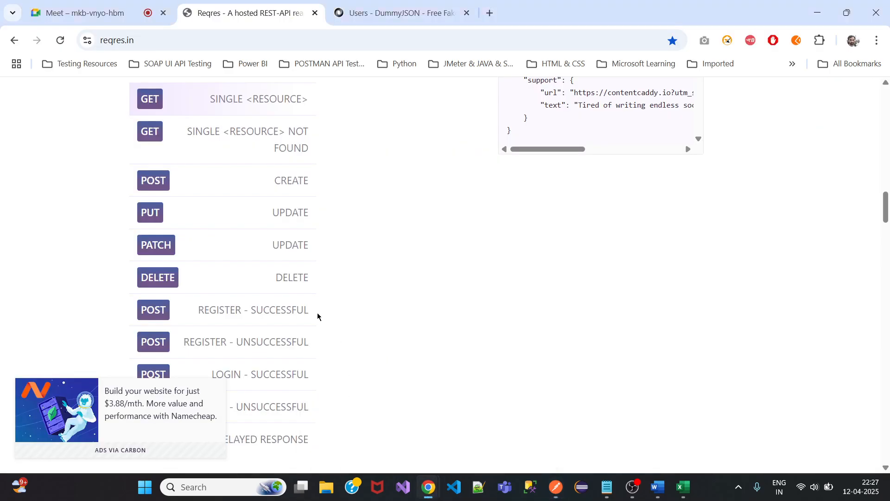
scroll(248, 313, down, 2)
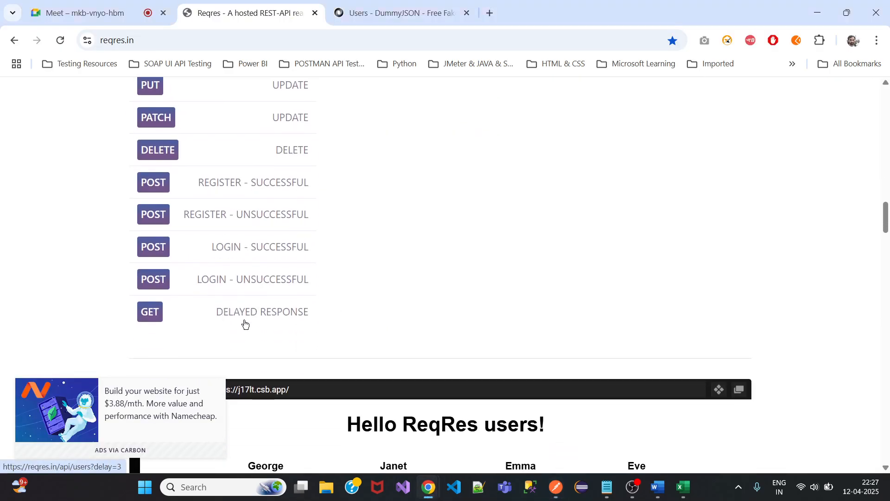
click(270, 316)
scroll(471, 310, up, 5)
scroll(471, 310, down, 2)
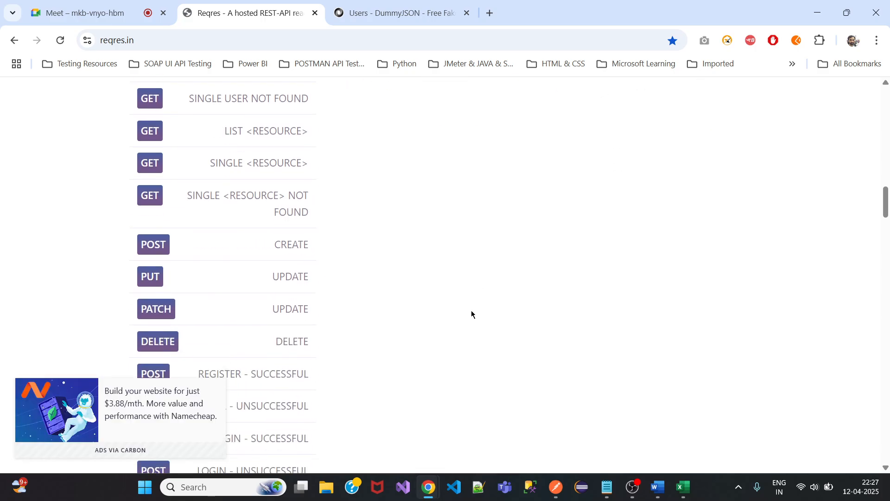
scroll(471, 311, down, 2)
click(225, 223)
Run the SINGLE RESOURCE NOT FOUND example and copy the /api/unknown/23 link address.
scroll(383, 244, up, 3)
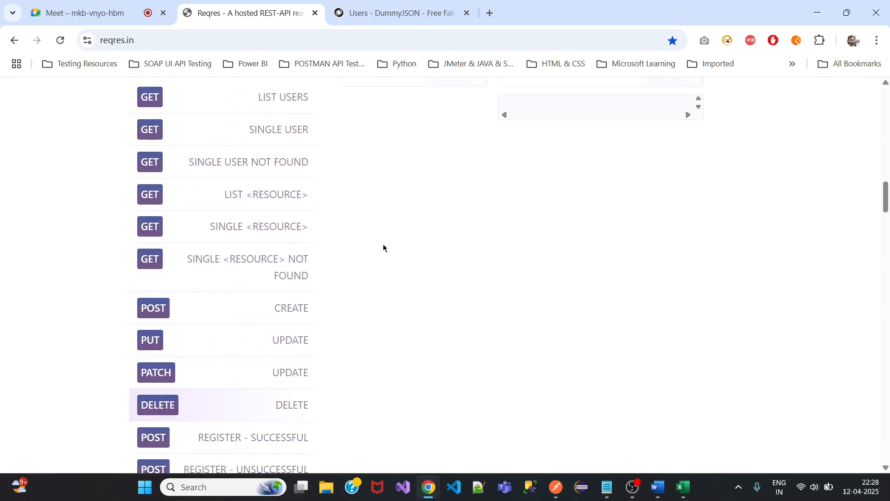
scroll(383, 244, up, 3)
scroll(388, 283, down, 3)
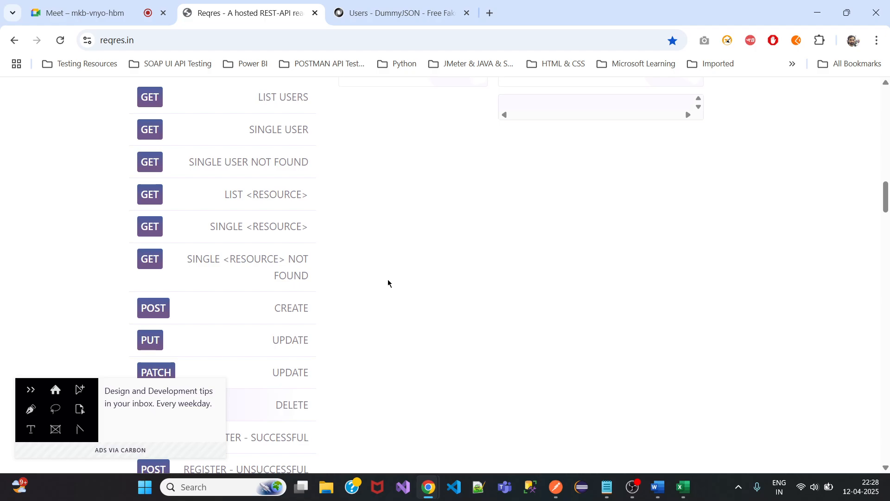
scroll(190, 194, down, 3)
scroll(230, 212, up, 3)
click(254, 262)
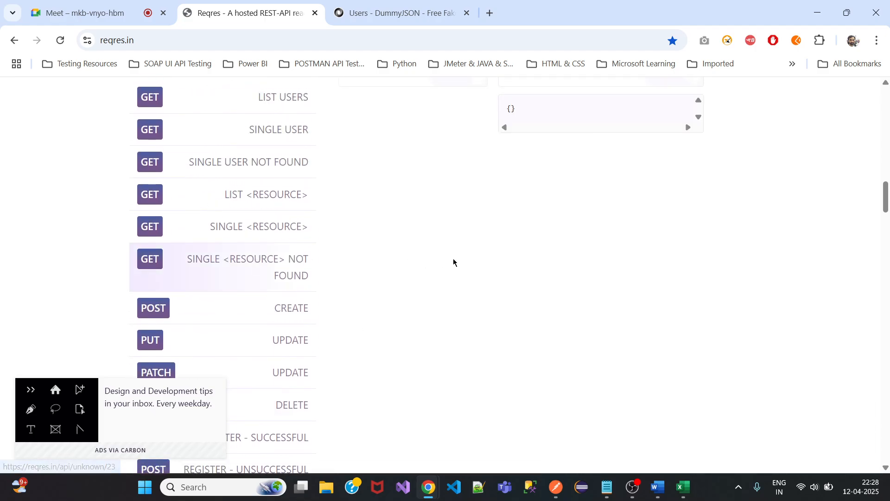
scroll(454, 261, up, 3)
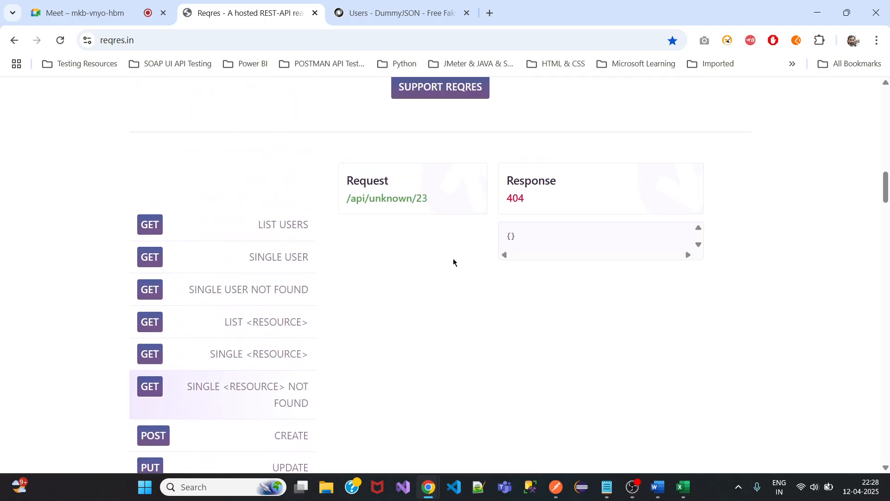
right_click(403, 199)
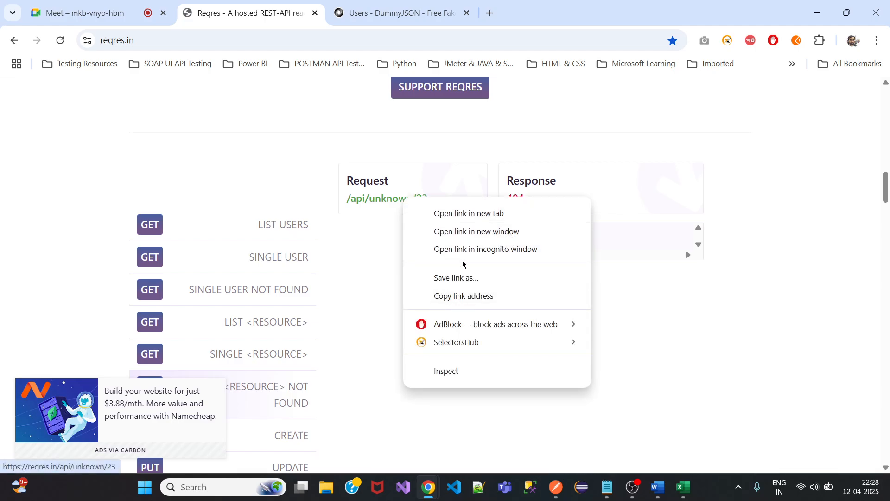
click(461, 296)
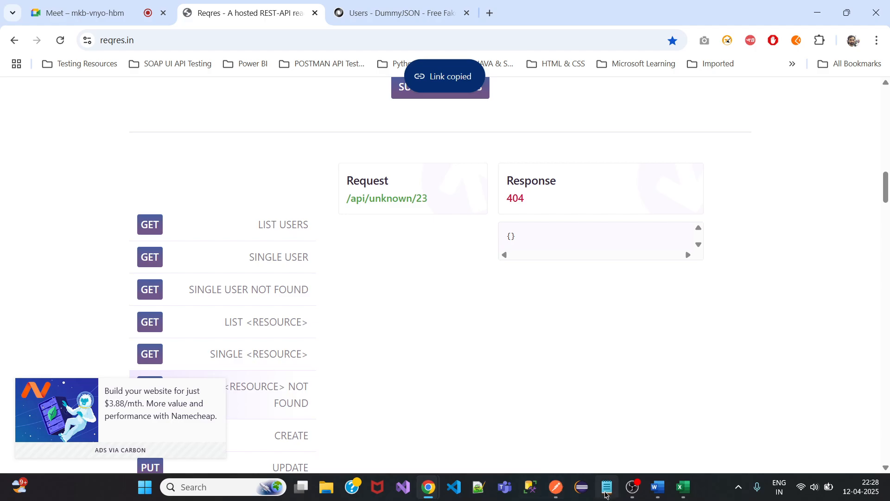
click(556, 487)
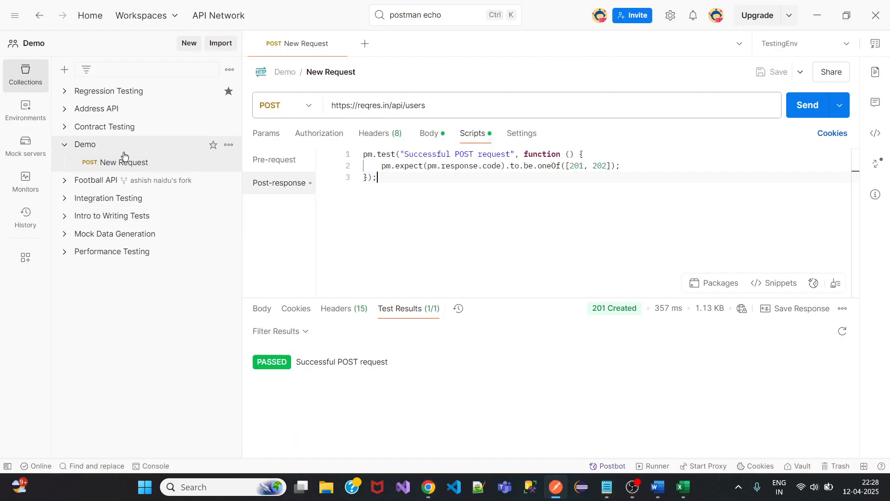
Add a PositiveFlow folder to Demo and move New Request into it.
click(229, 145)
click(269, 190)
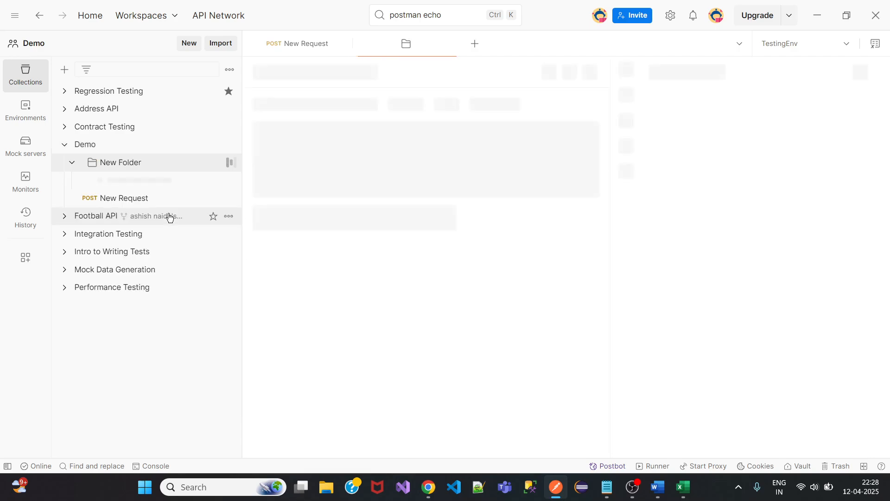
text(Posi)
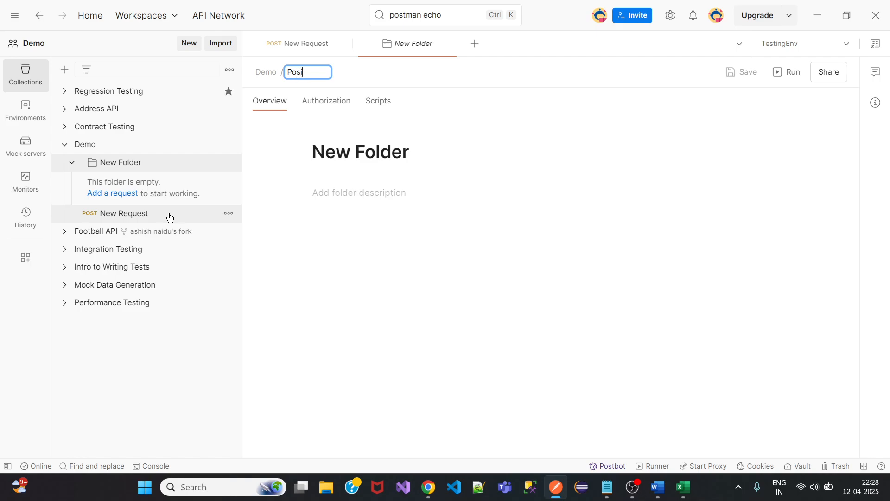
text(tiveFlow)
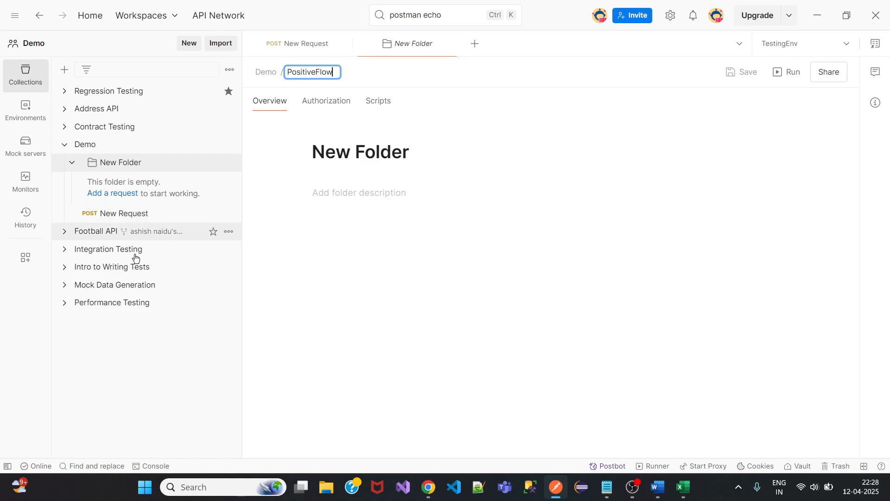
key(Return)
drag(123, 215, 124, 165)
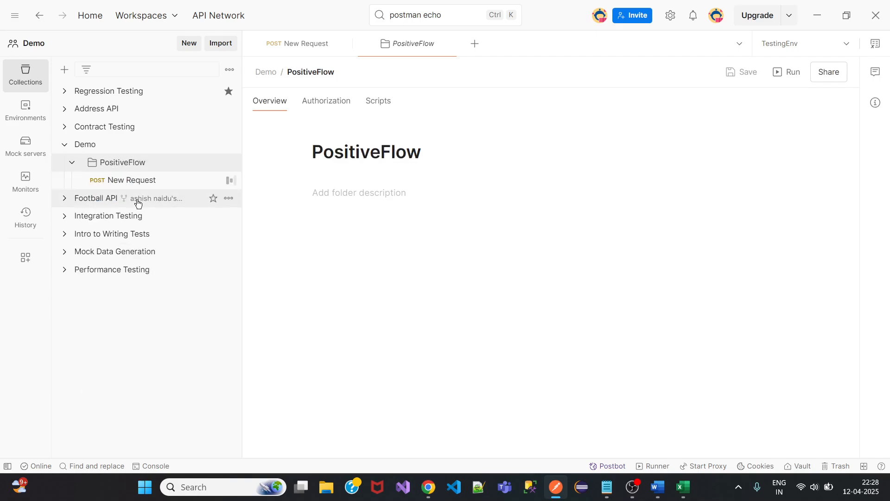
click(73, 163)
Add a new request to Demo, then delete that stray blank GET request.
click(229, 145)
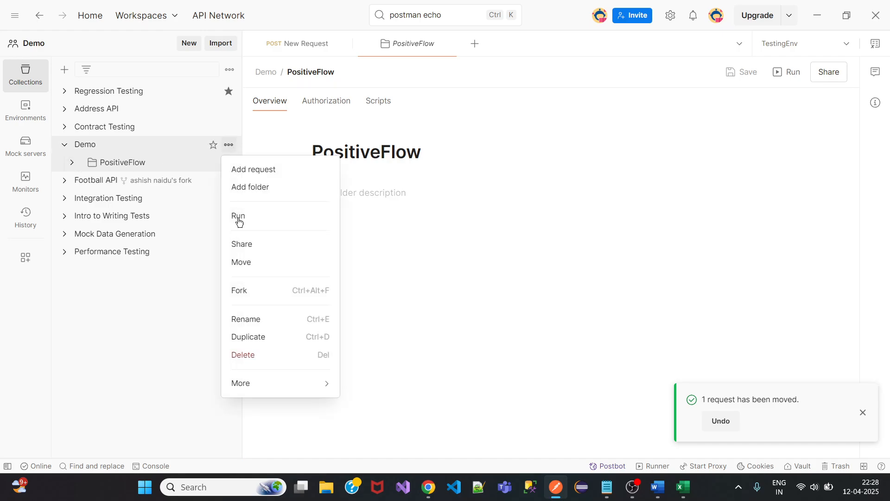
click(267, 170)
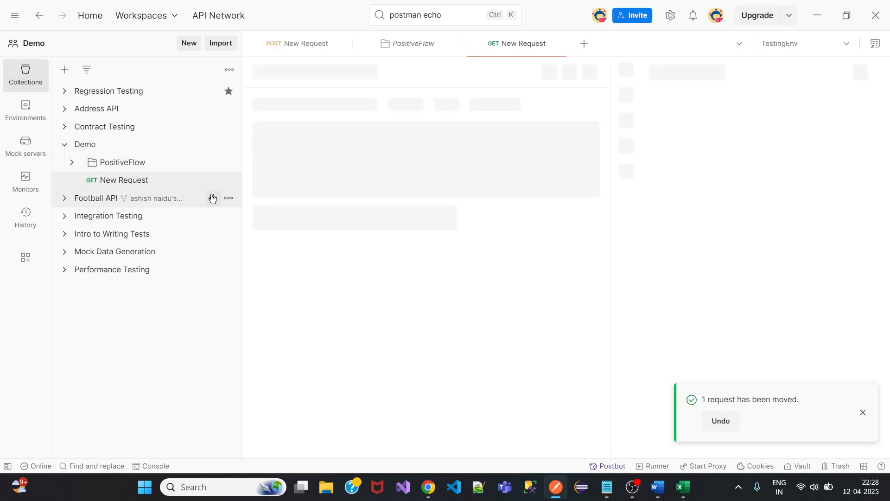
click(229, 181)
click(246, 314)
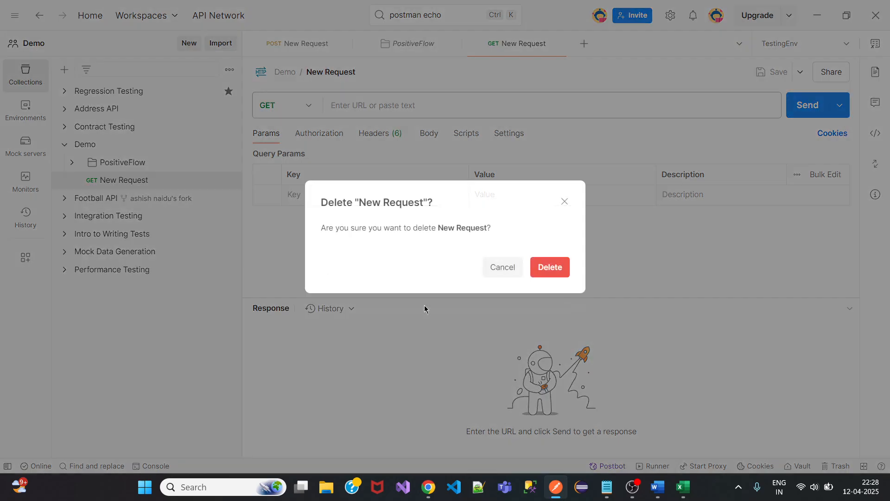
click(549, 268)
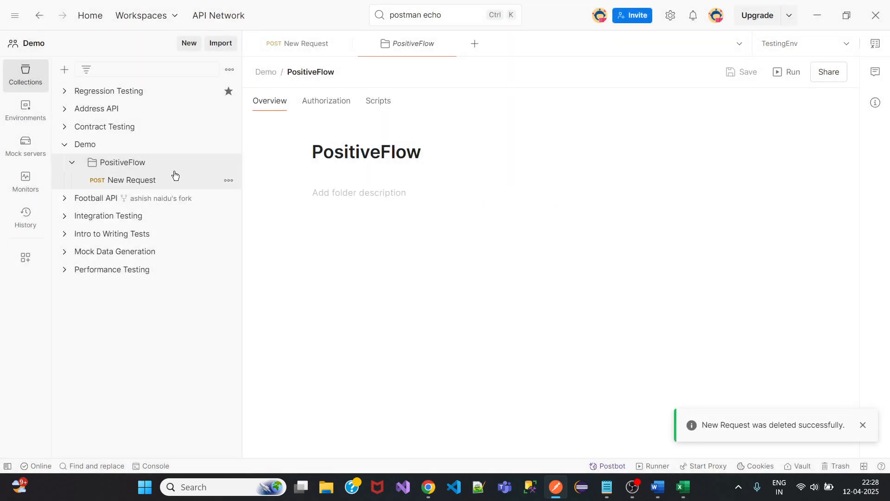
click(229, 181)
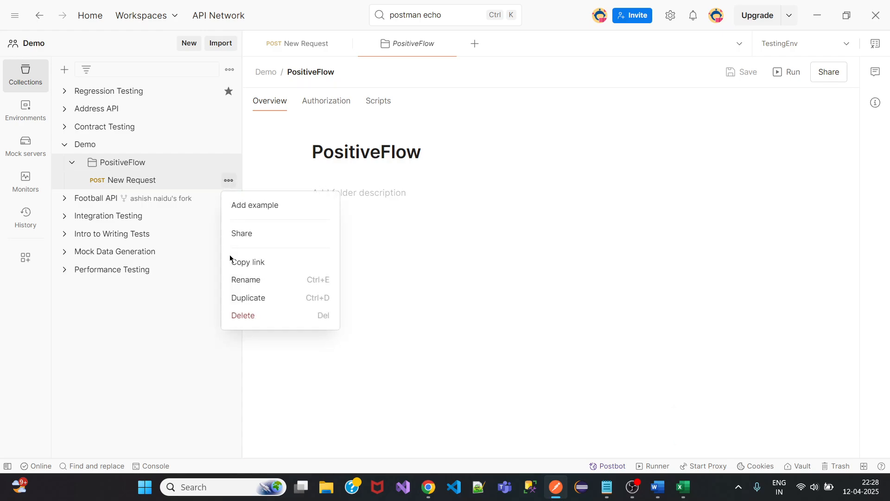
click(167, 319)
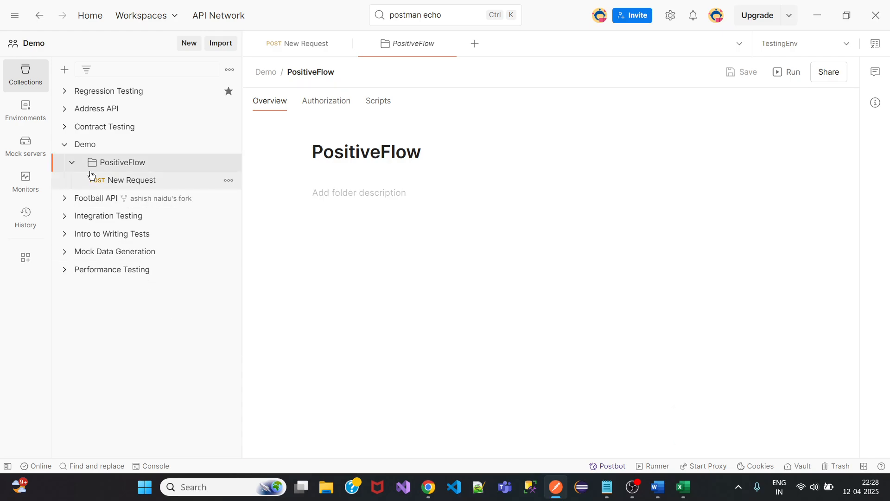
click(72, 164)
Create a folder named NegativeFlow in the Demo collection.
click(229, 145)
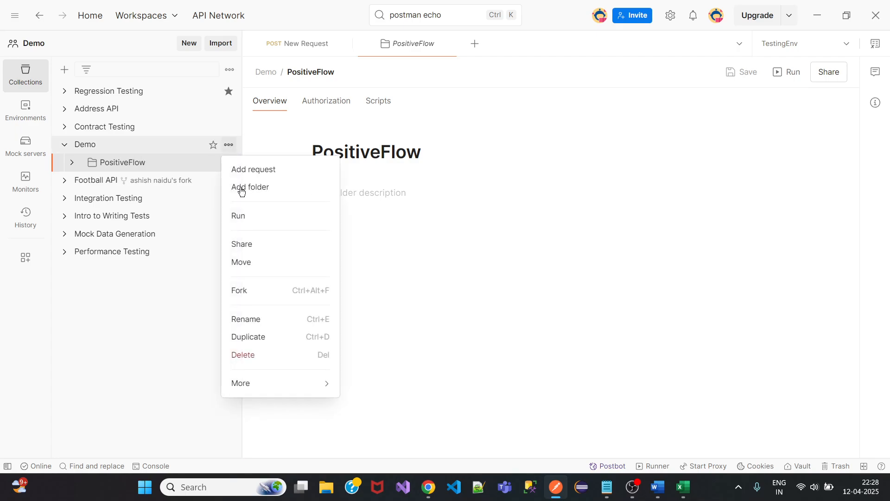
click(258, 188)
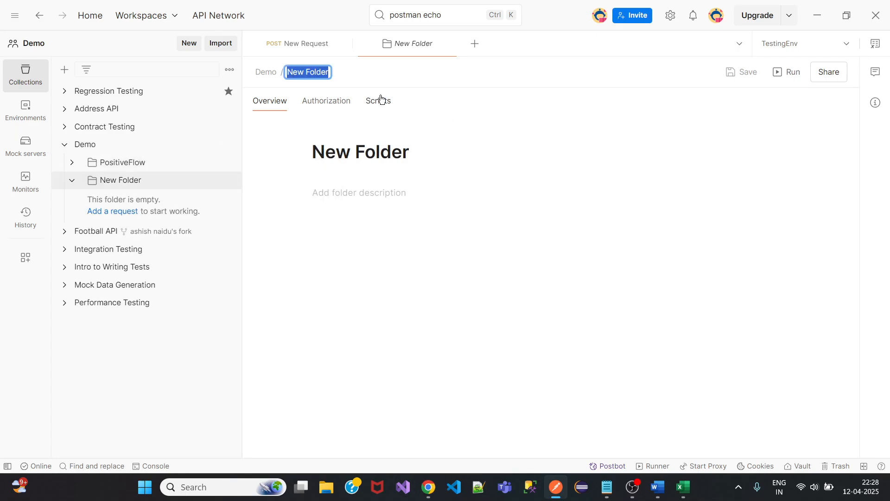
text(Negative)
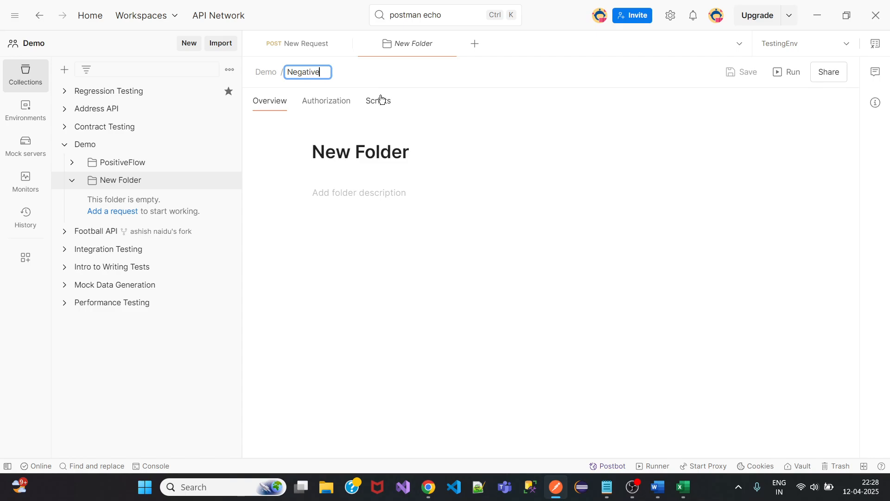
text(Flow)
click(105, 373)
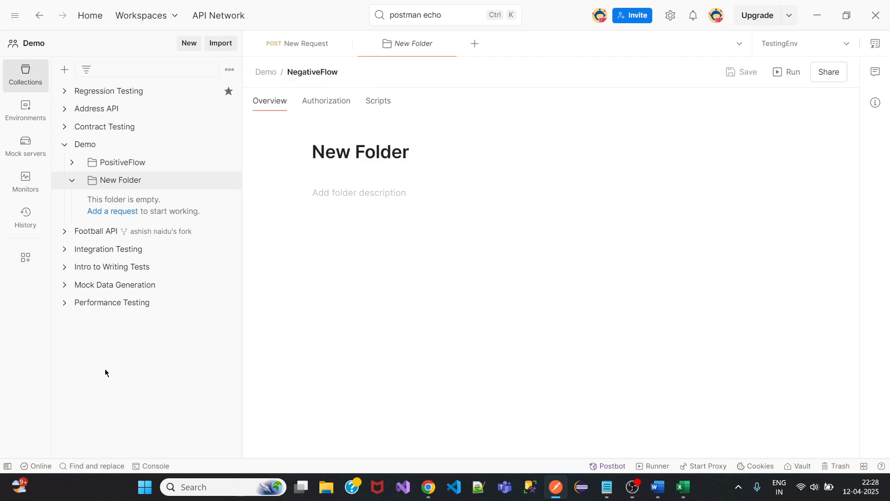
click(121, 212)
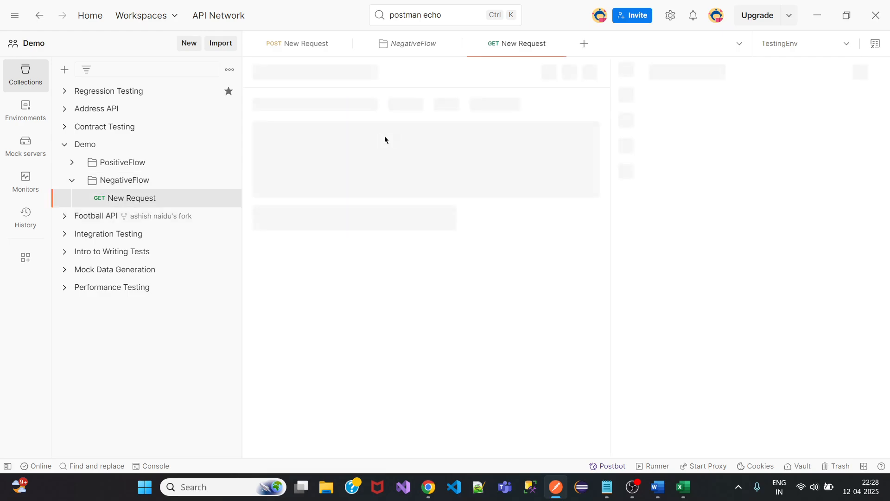
mouse_move(428, 487)
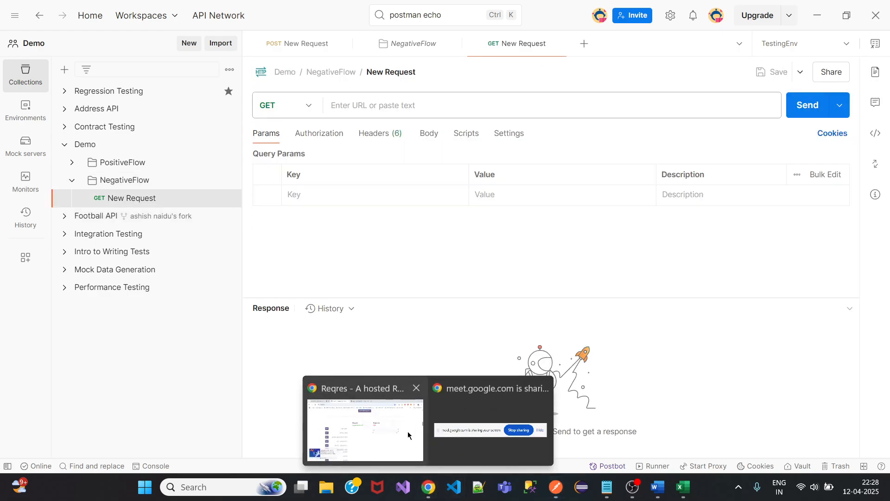
click(339, 408)
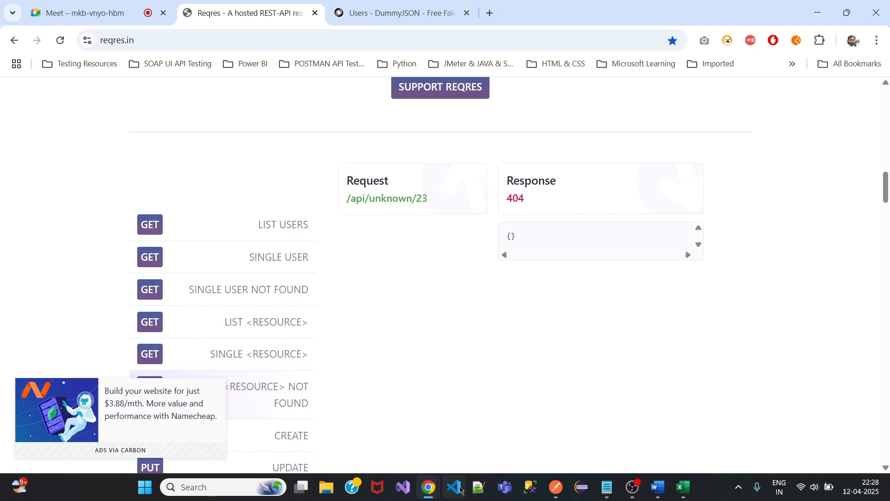
click(553, 494)
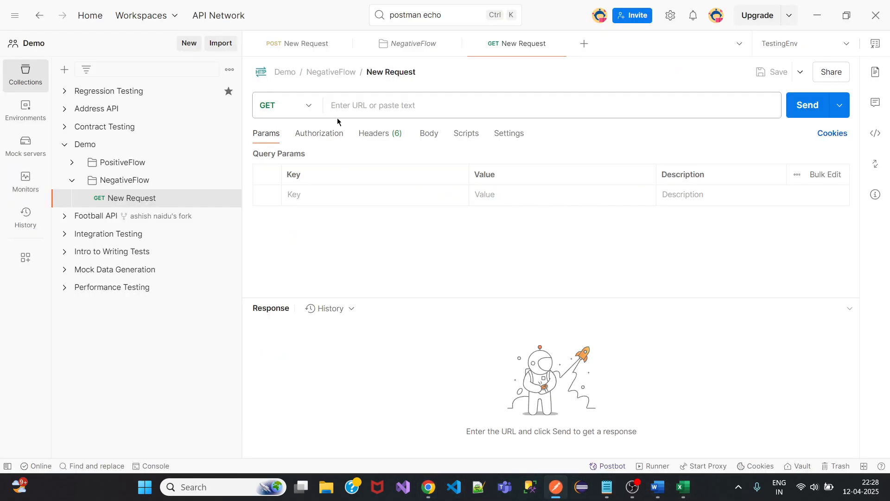
click(385, 105)
text(https://reqres.in/api/unknown/23)
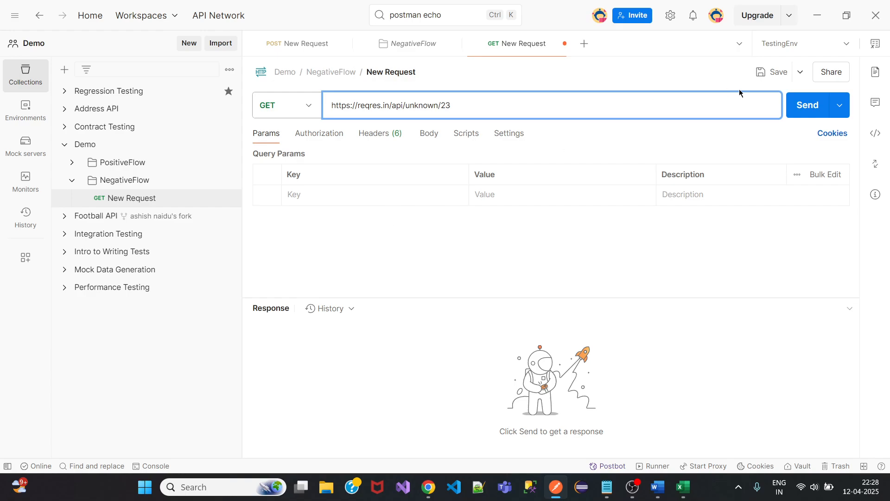
click(771, 72)
click(808, 105)
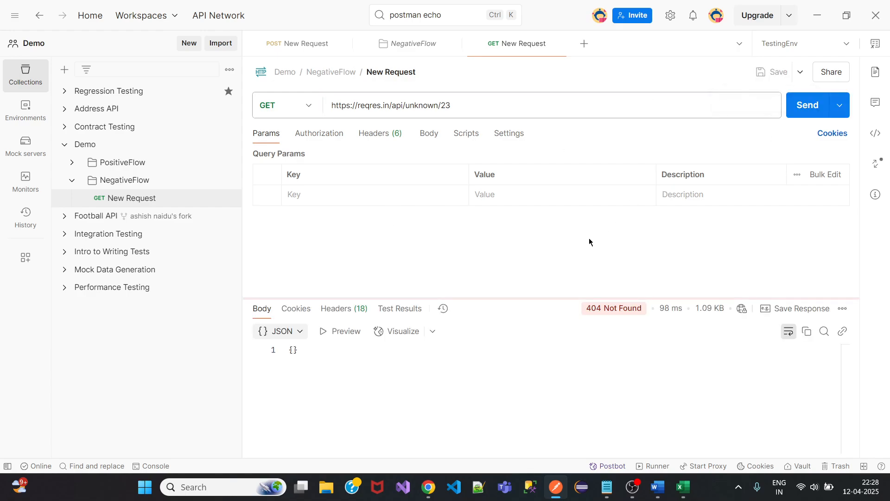
Insert the 'Status code is 200' snippet into the post-response script and save.
mouse_move(617, 314)
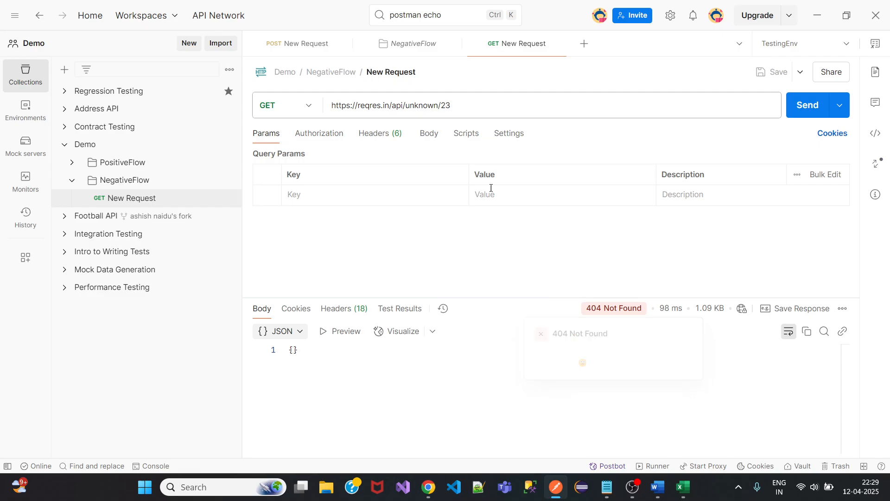
click(429, 133)
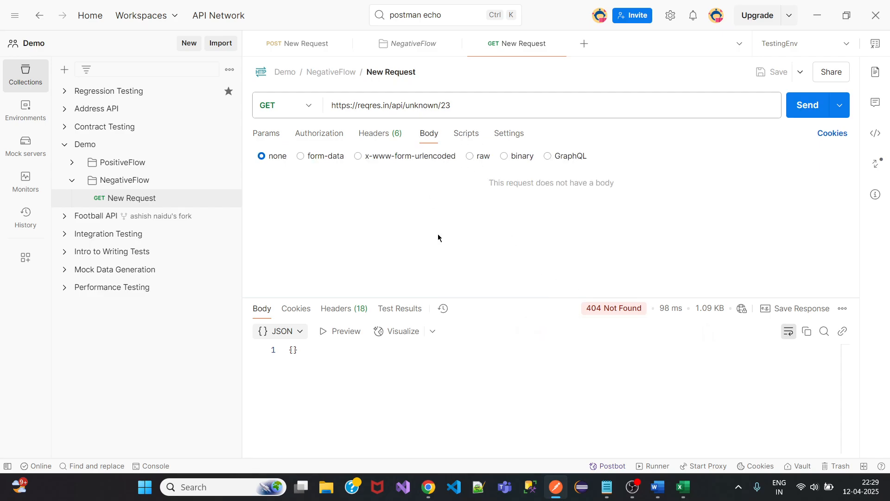
click(466, 134)
click(767, 284)
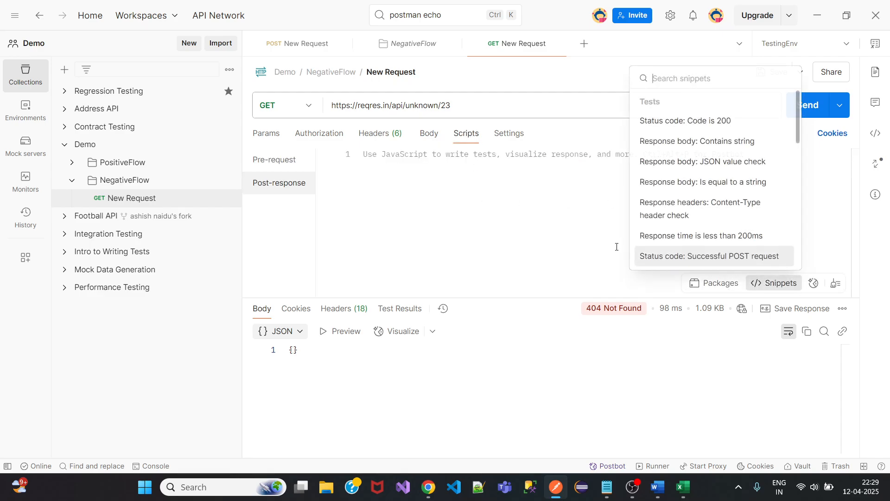
click(699, 120)
click(517, 212)
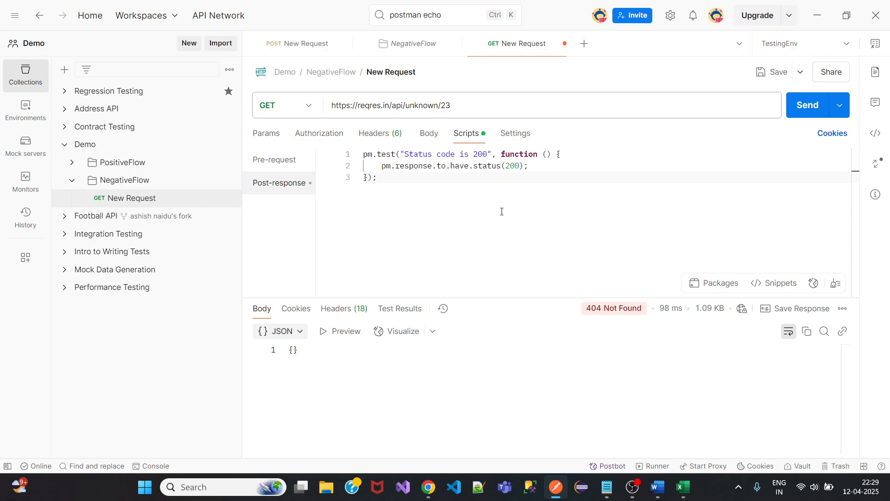
key(ctrl+s)
Change the test's name and expected status to 404, save, re-send and check the passing result.
shift+click(487, 153)
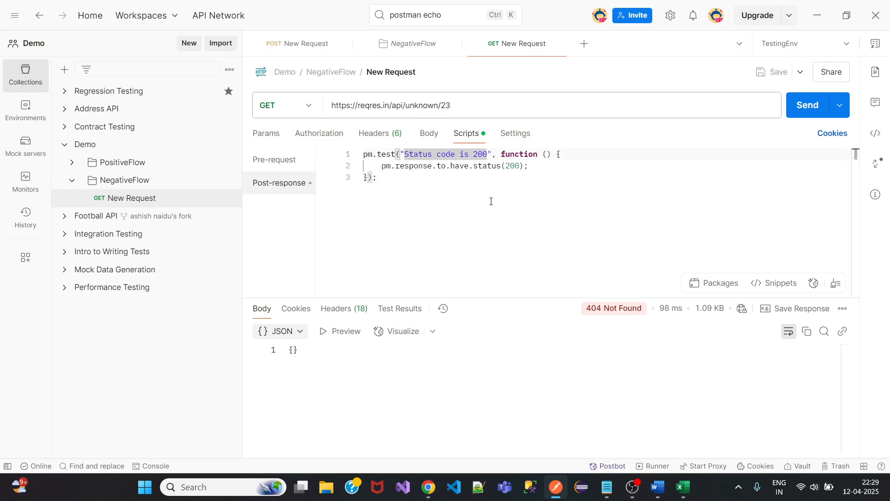
key(BackSpace)
key(BackSpace)
key(BackSpace)
text(404)
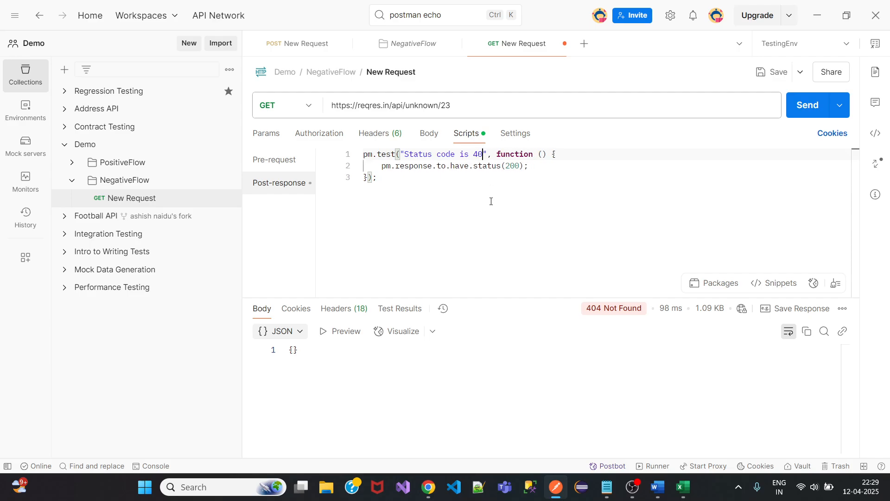
click(520, 169)
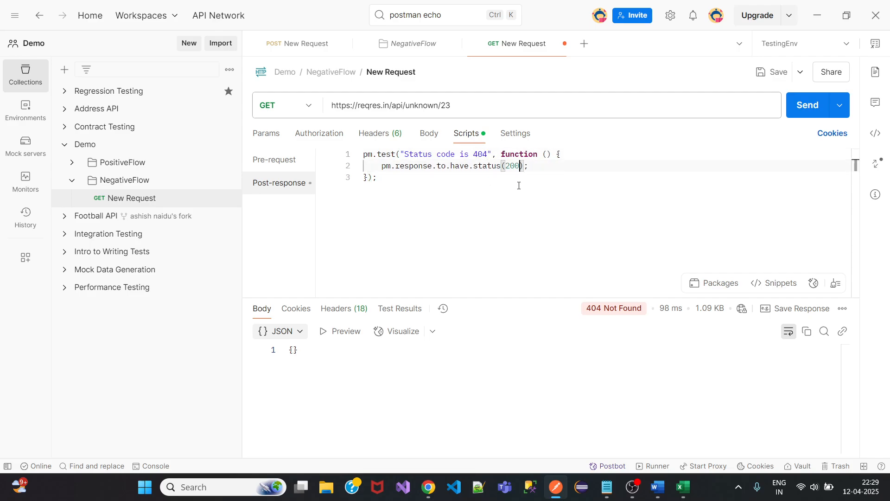
key(BackSpace)
key(BackSpace)
key(BackSpace)
text(404)
click(768, 72)
mouse_move(616, 309)
click(807, 105)
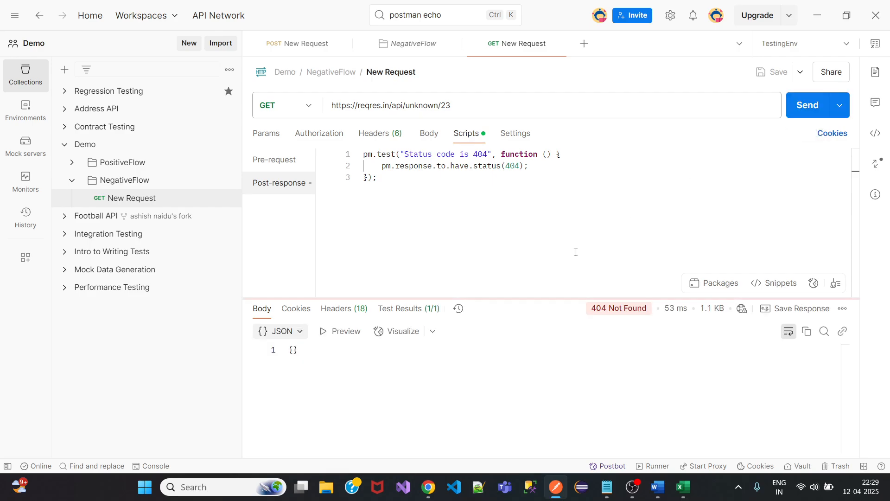
click(408, 309)
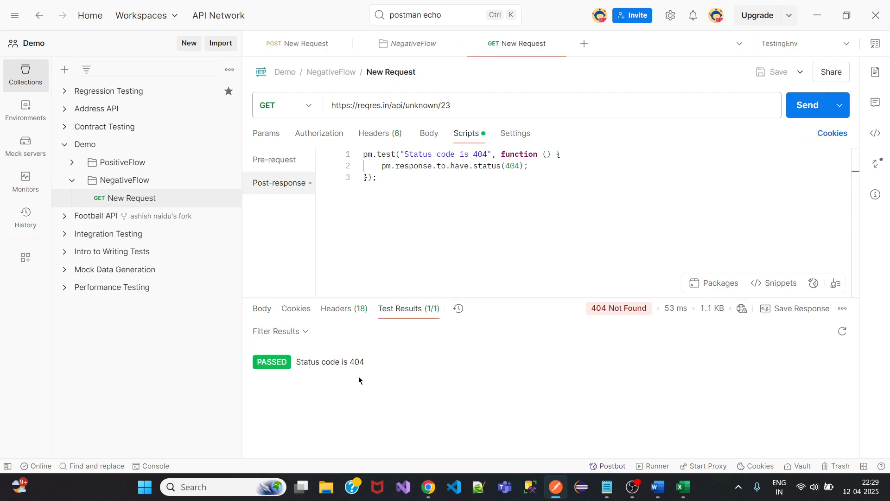
Add requests named Register and Createuser to the PositiveFlow folder.
click(73, 163)
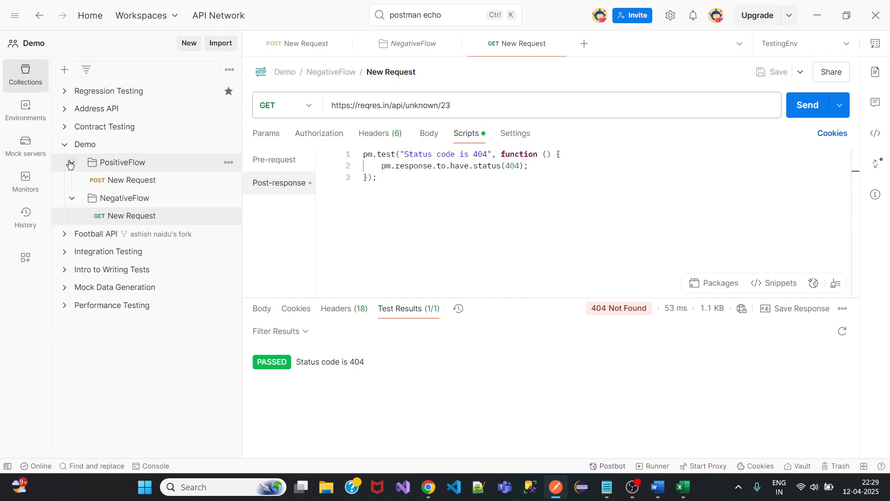
click(228, 162)
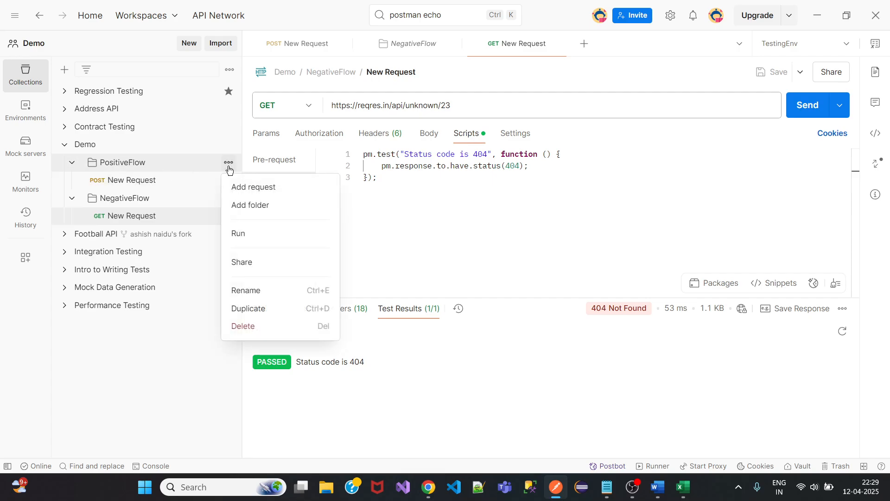
click(263, 187)
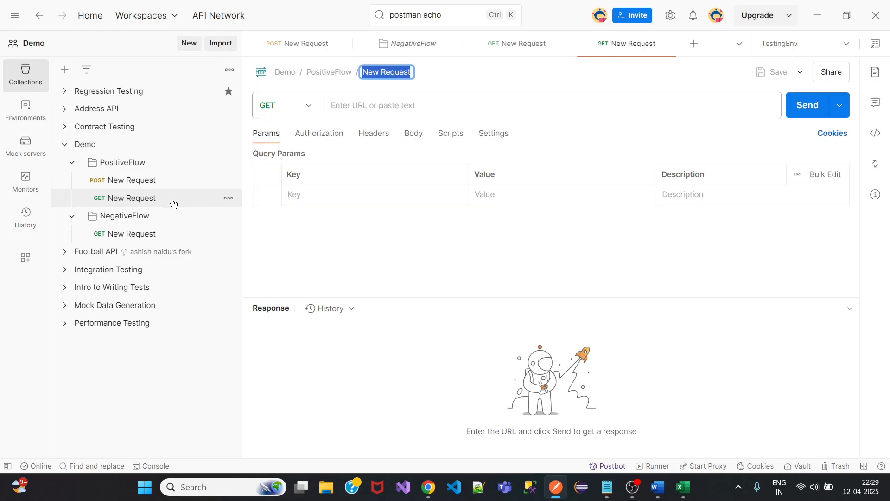
text(Register)
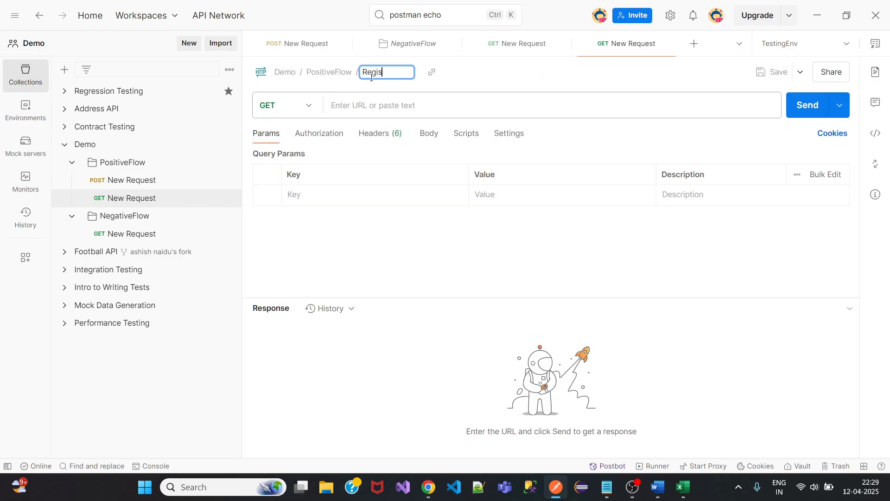
click(159, 415)
click(228, 164)
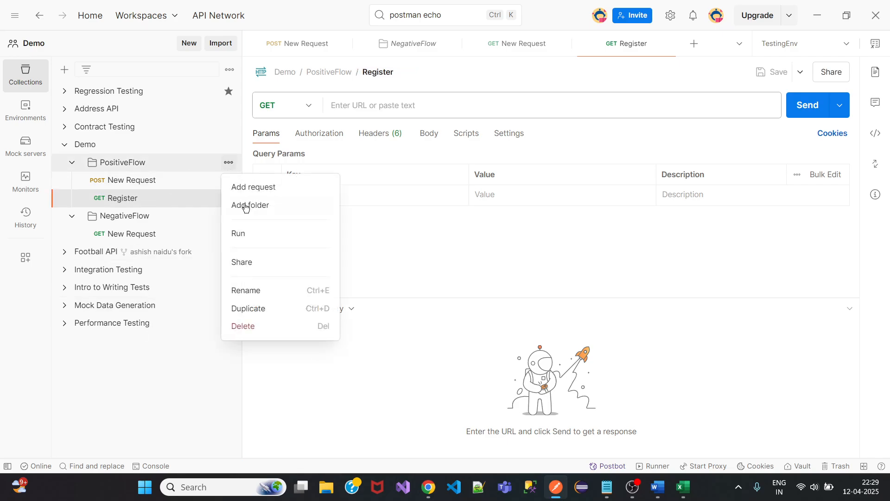
click(258, 188)
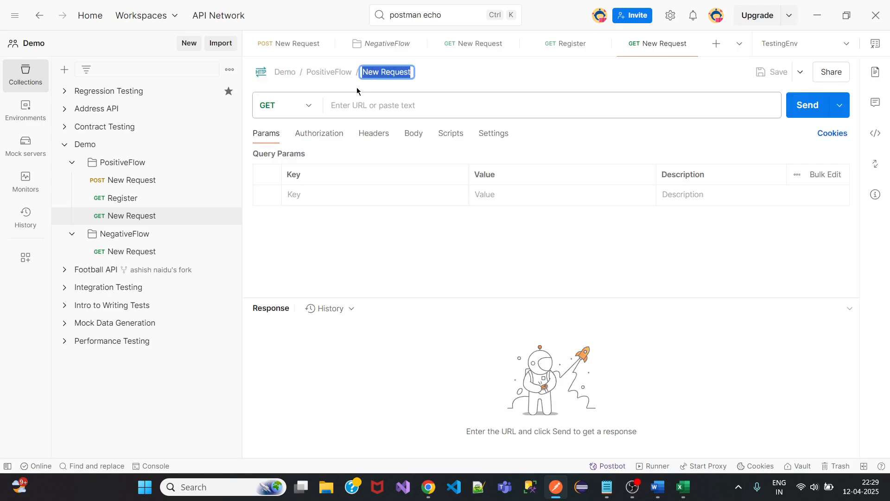
text(Cr)
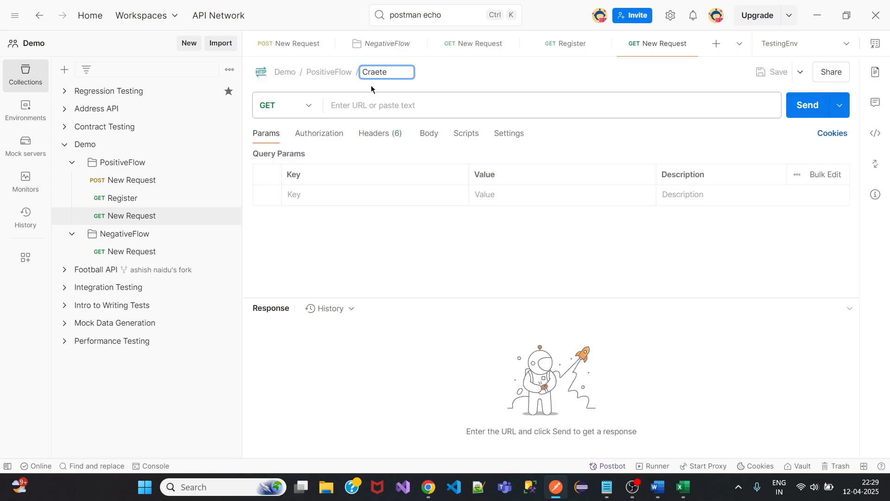
text(eateuser)
key(Return)
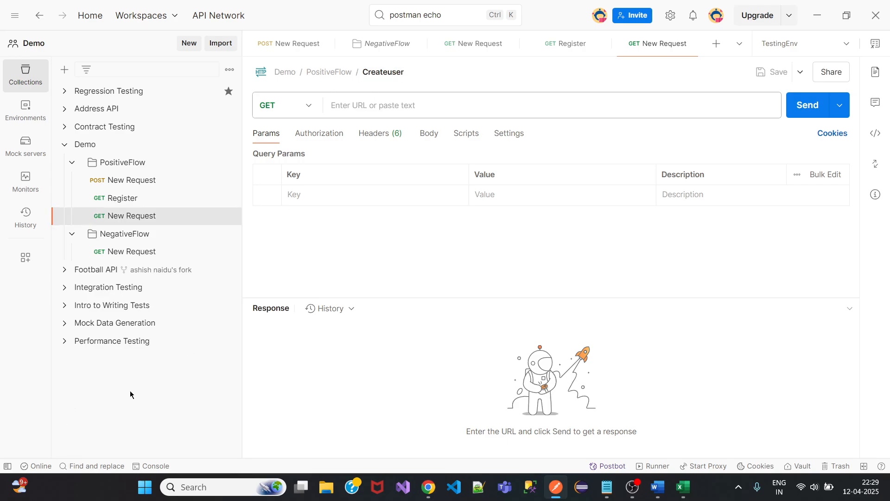
Set both Register and Createuser to the POST method and save.
click(123, 198)
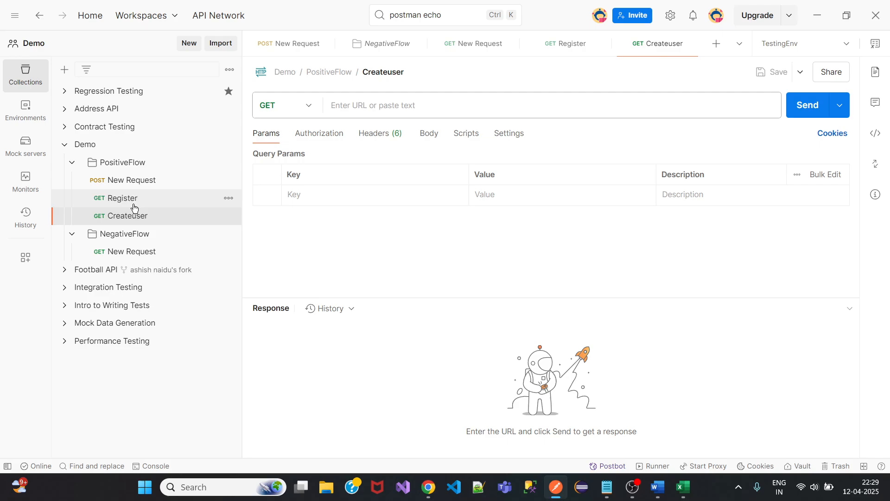
click(289, 106)
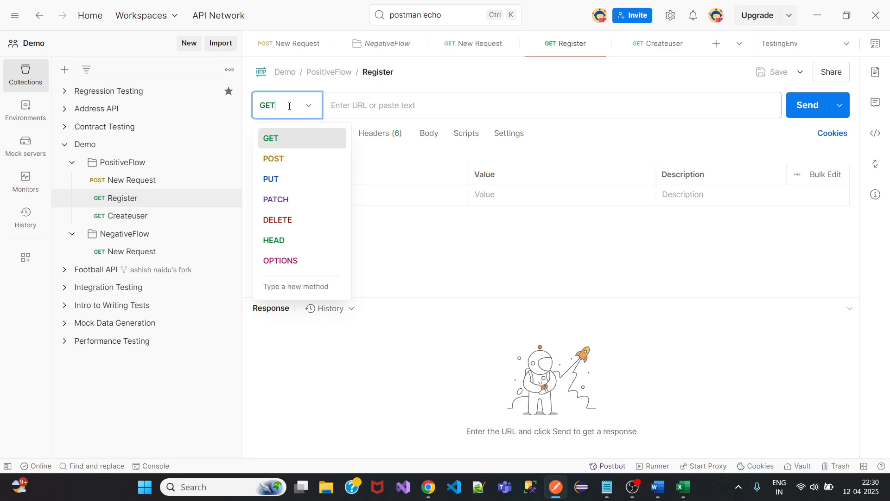
click(273, 158)
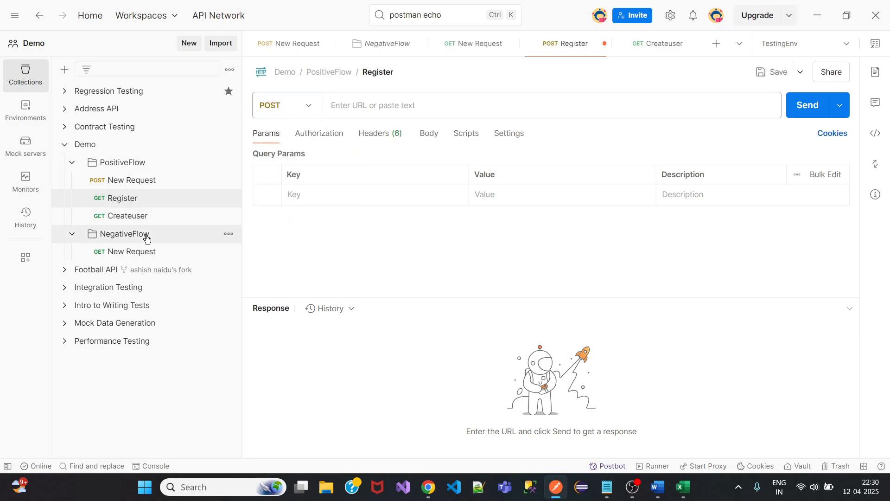
click(132, 217)
click(286, 100)
click(297, 160)
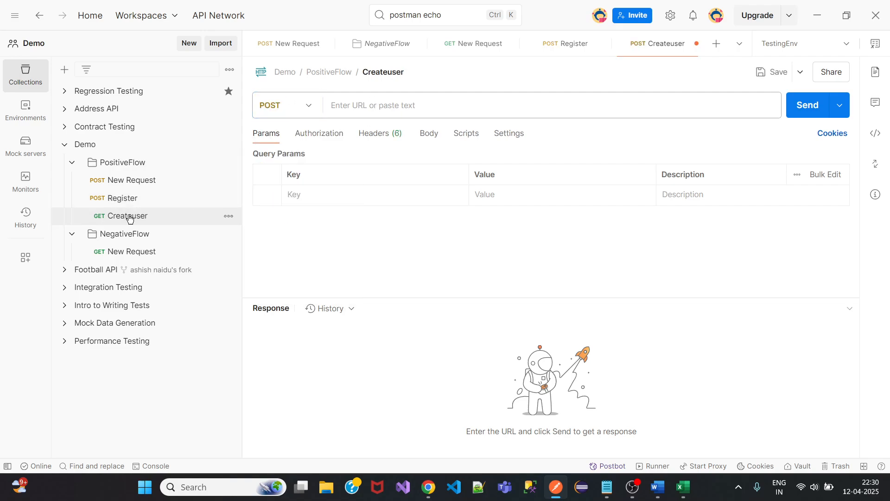
key(ctrl+s)
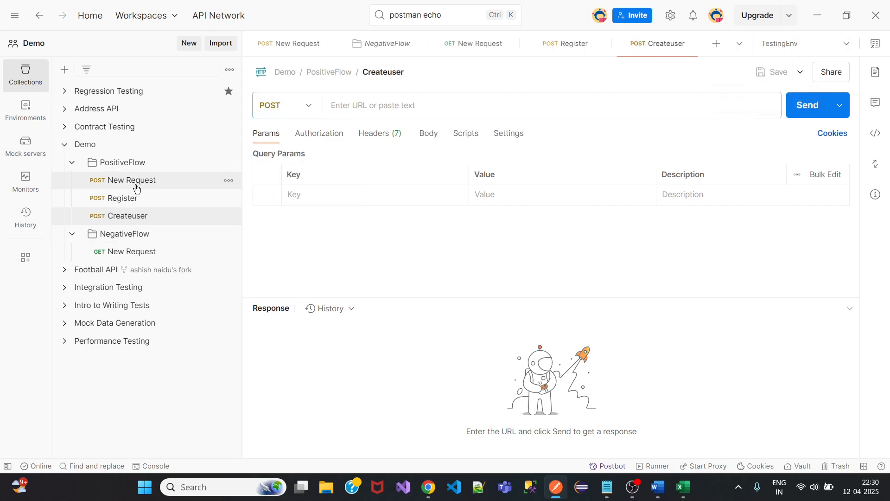
Delete the old POST New Request from PositiveFlow.
click(132, 181)
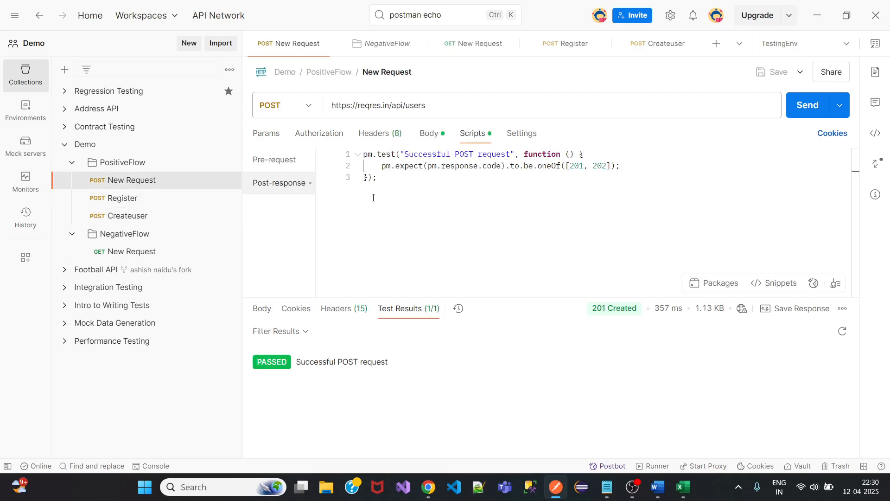
click(434, 136)
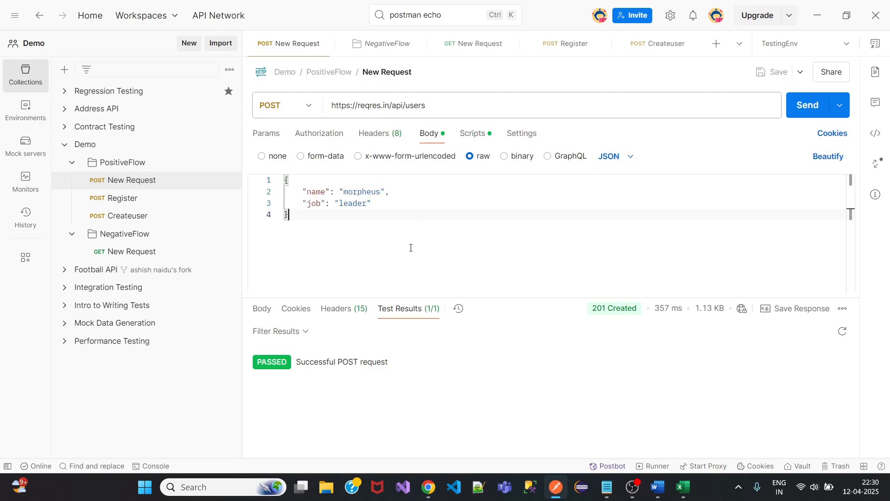
click(228, 180)
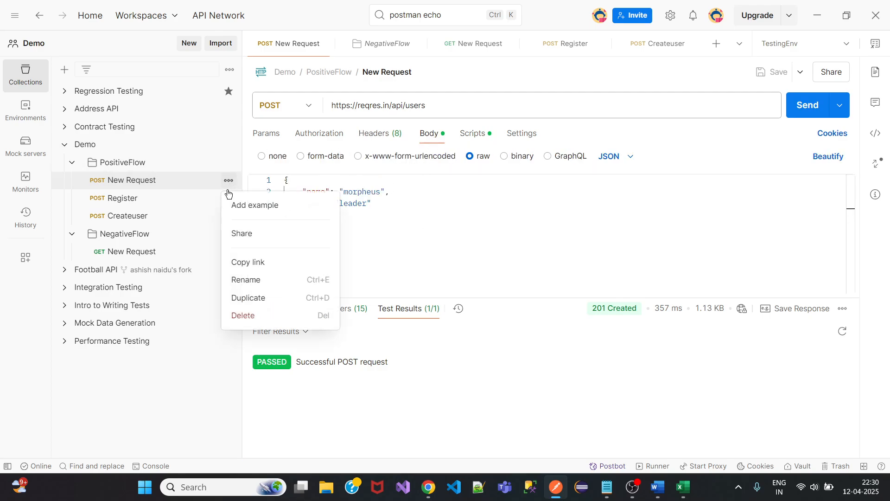
click(253, 324)
click(537, 274)
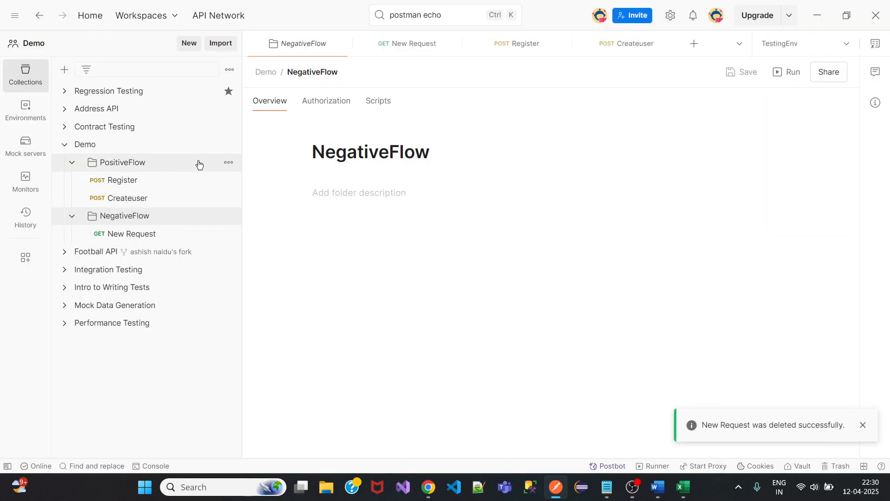
Add Getuser and Getallusers requests to PositiveFlow.
click(229, 163)
click(252, 185)
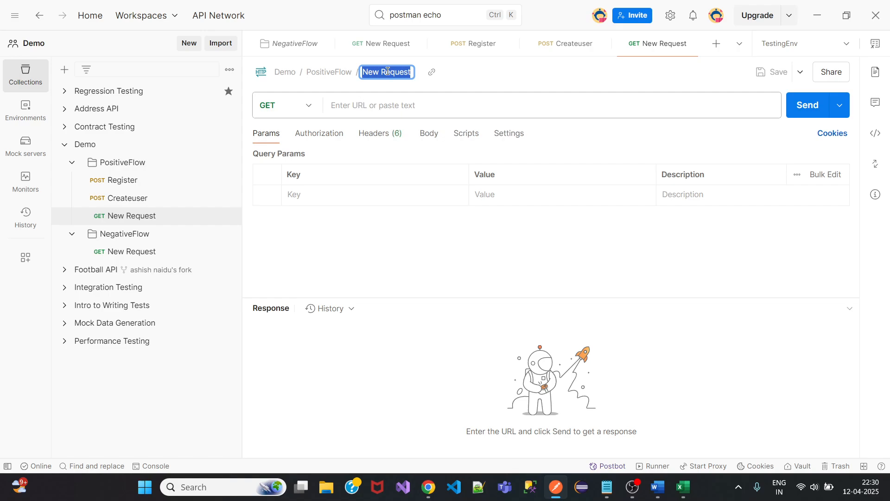
text(Getuser)
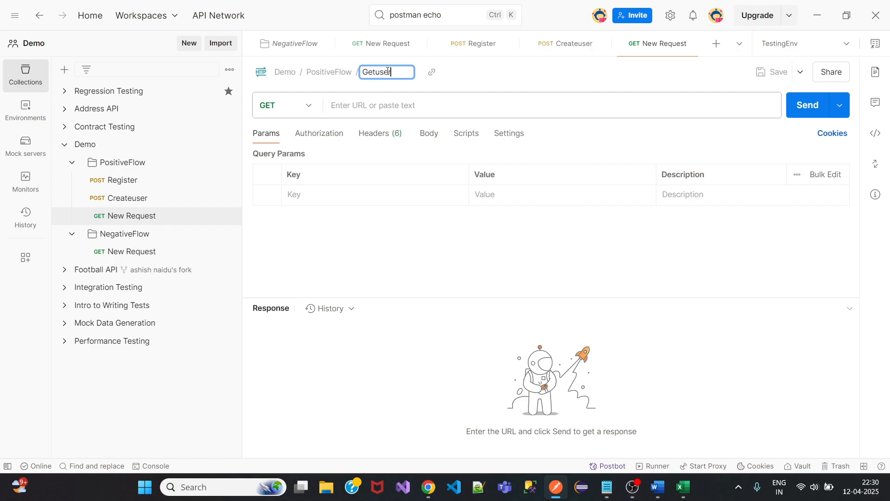
click(132, 393)
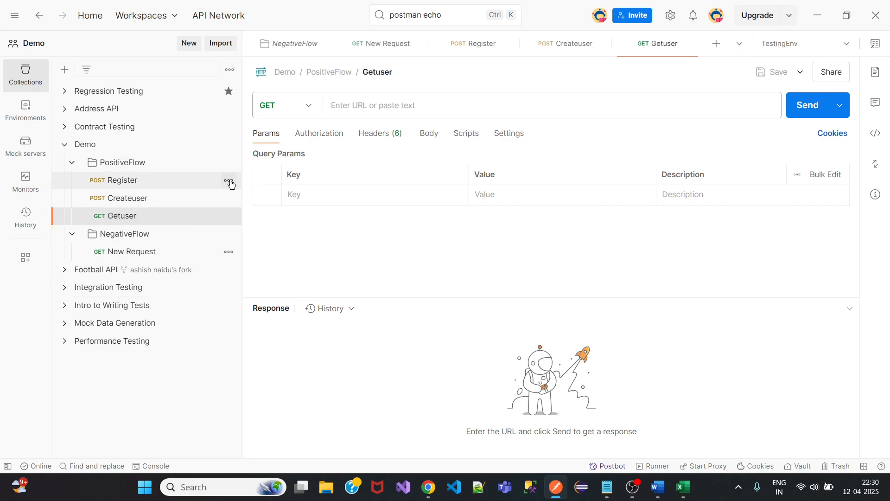
click(229, 162)
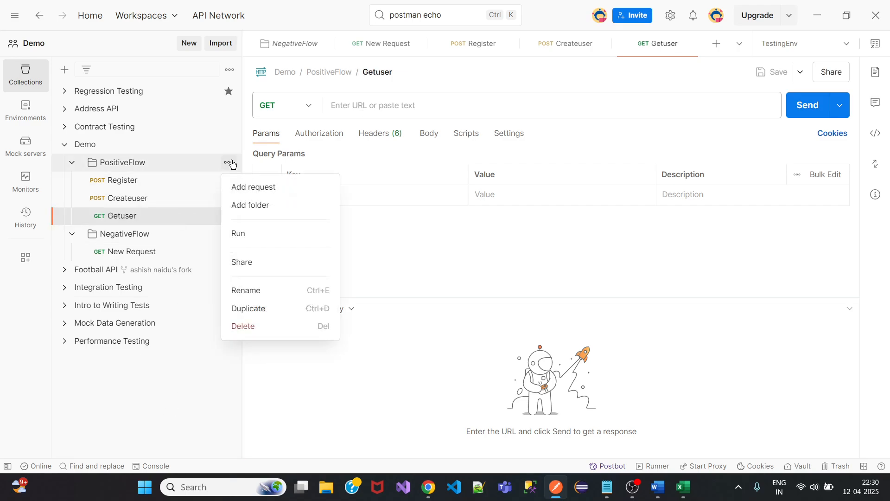
click(260, 187)
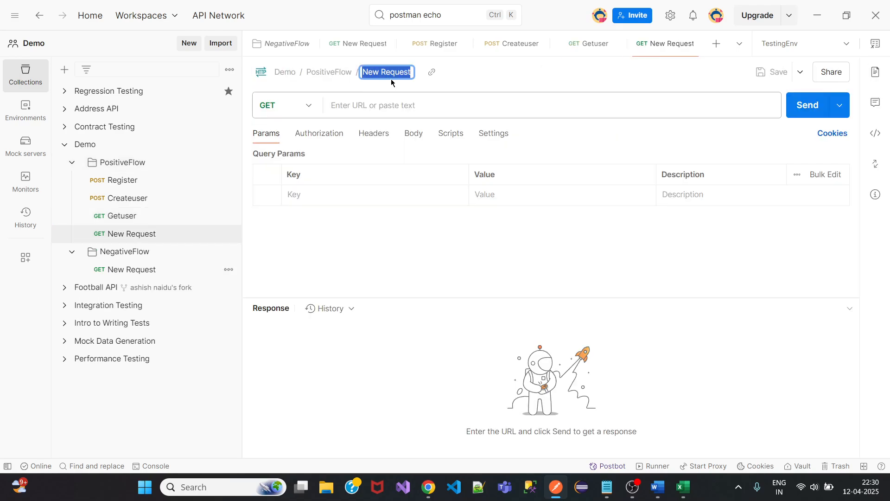
text(Geta)
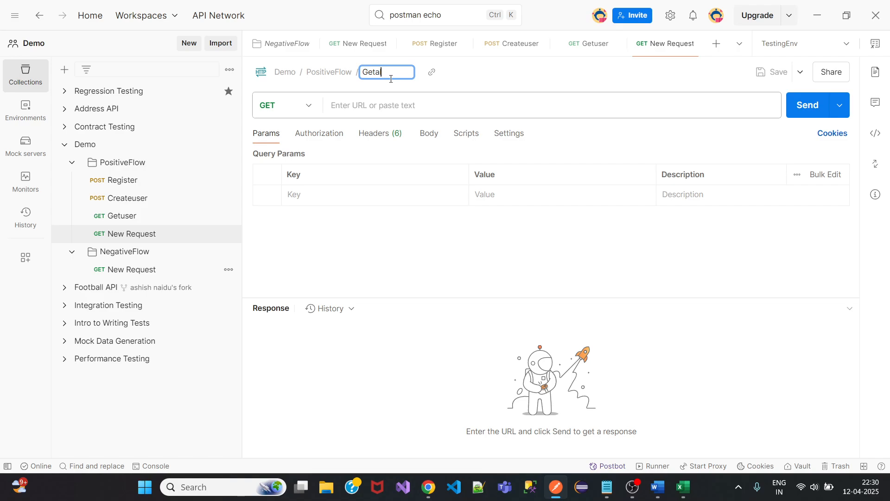
text(ll users)
click(387, 72)
key(BackSpace)
key(Return)
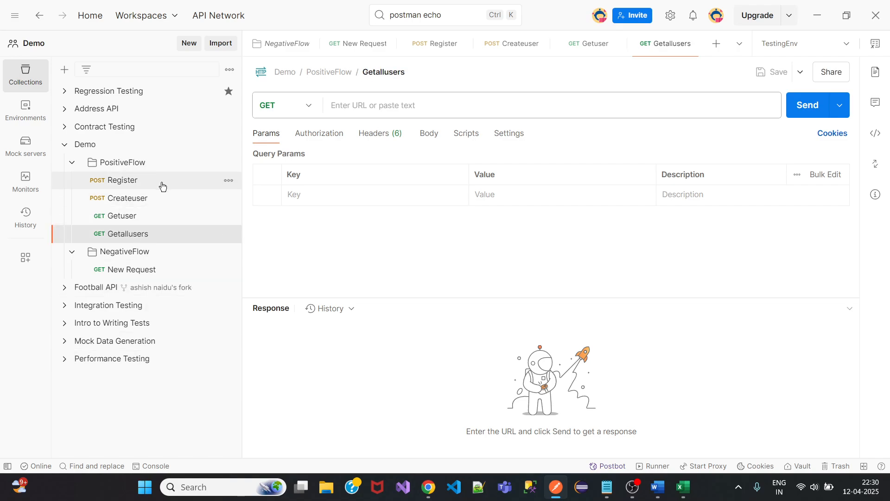
Add Updateuser and Deleteuser requests to PositiveFlow.
click(228, 162)
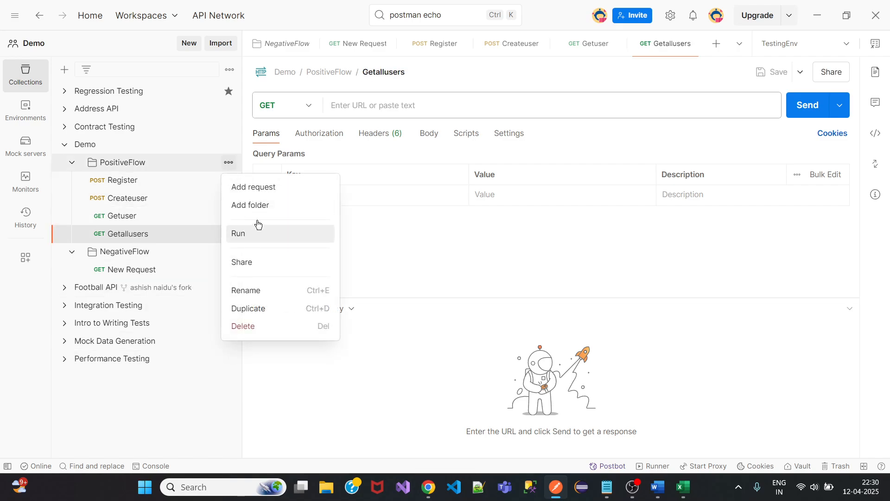
click(254, 187)
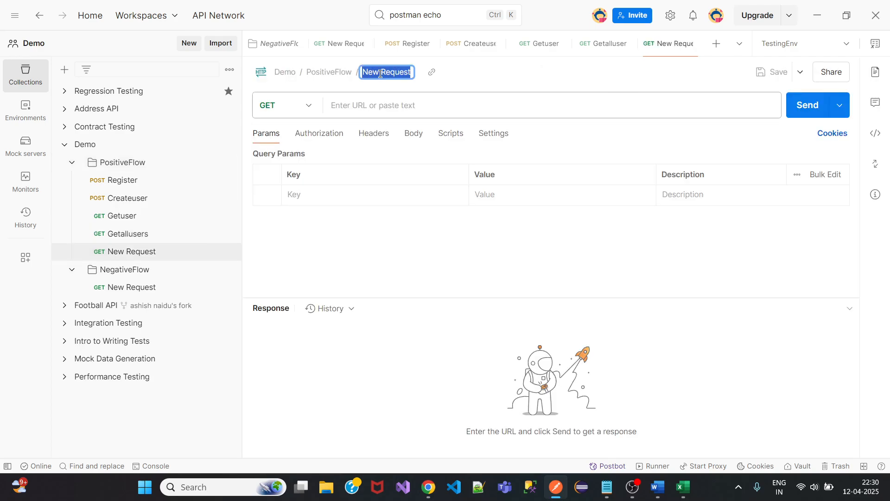
text(Updateyuser)
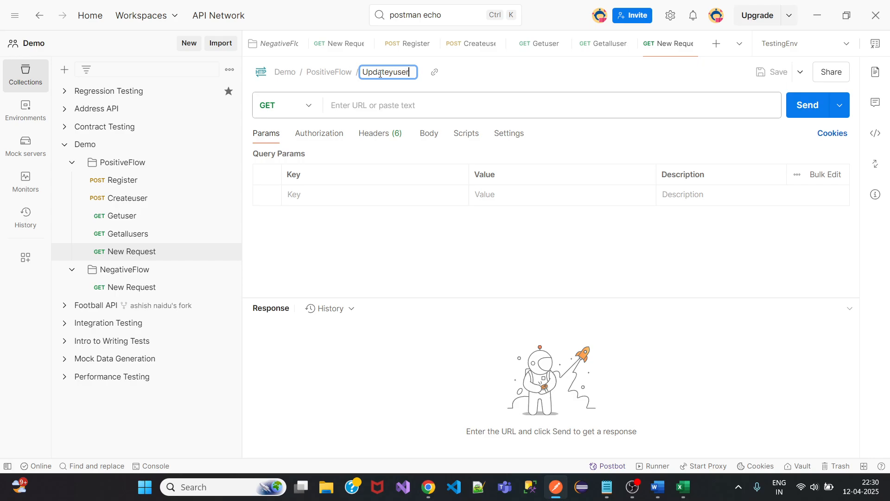
key(BackSpace)
key(BackSpace)
key(BackSpace)
key(BackSpace)
key(BackSpace)
text(user)
key(Return)
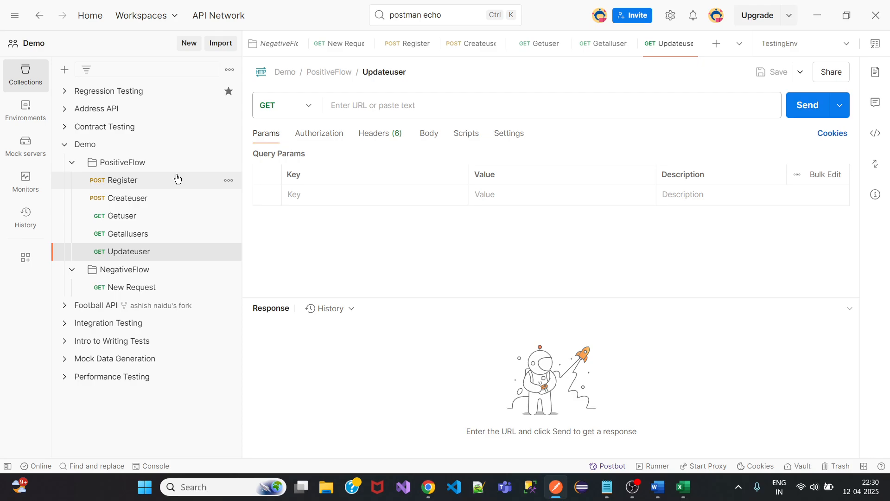
click(229, 163)
click(262, 187)
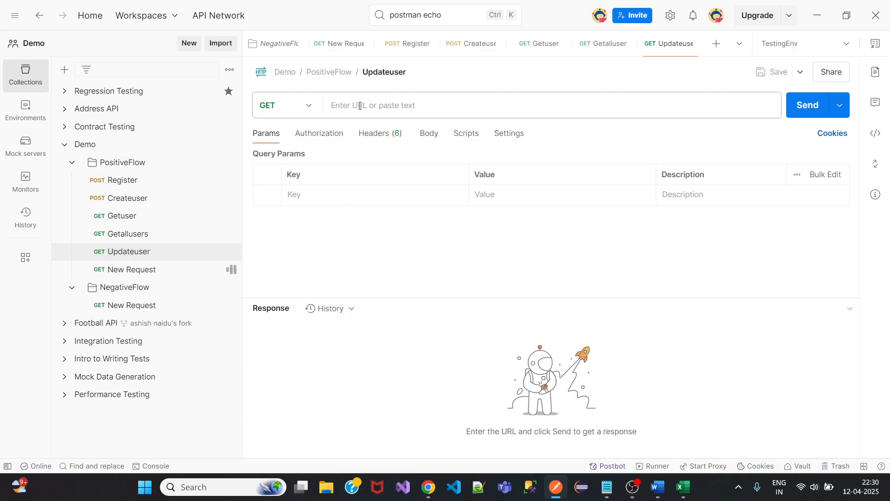
text(De)
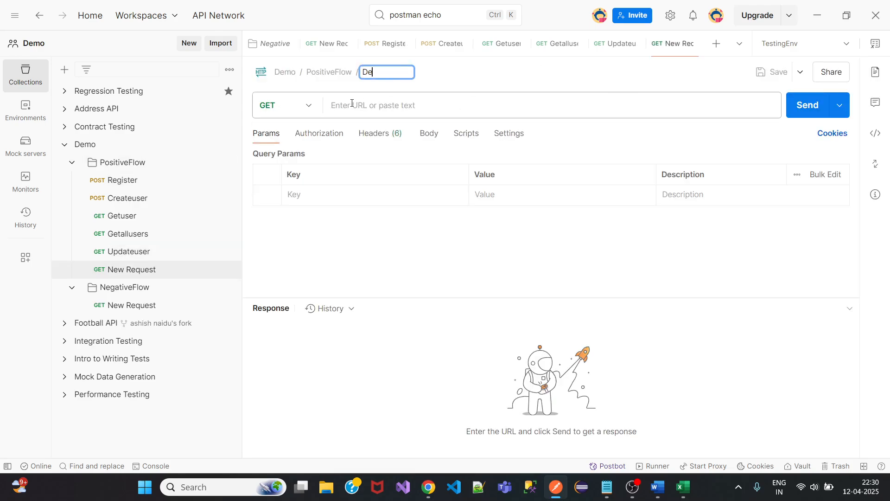
text(leteuser)
key(Return)
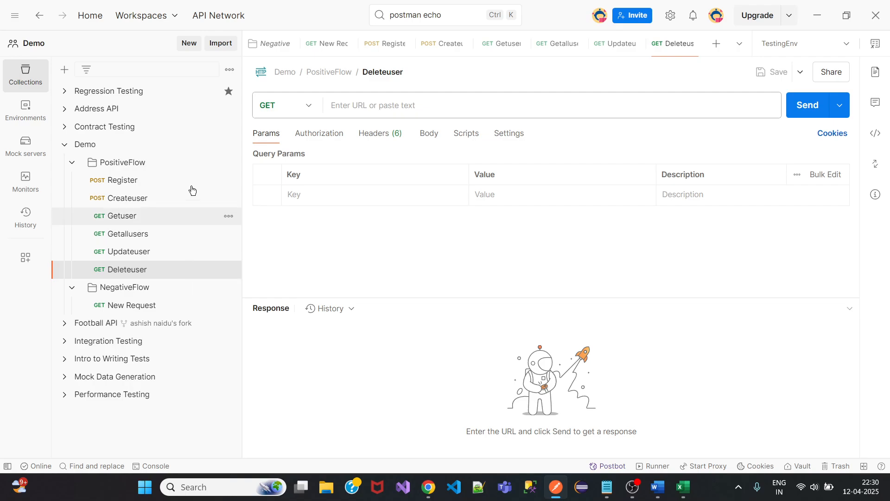
click(229, 163)
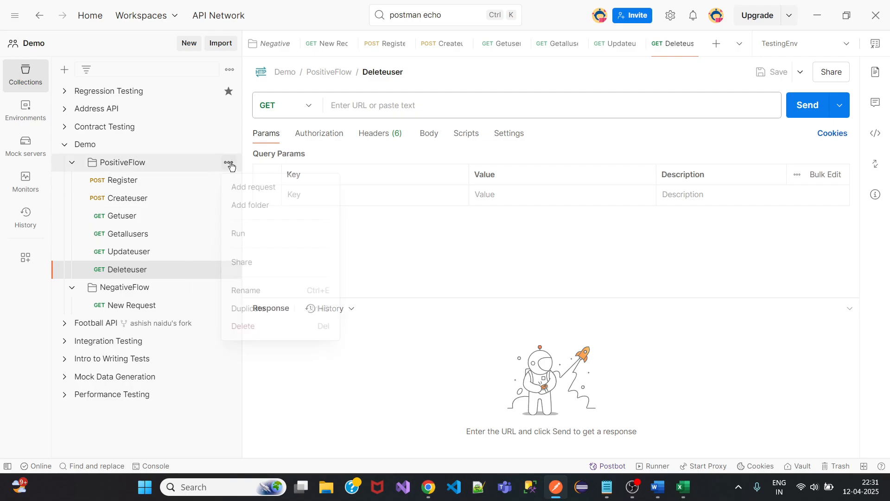
Add another PositiveFlow request and name it Getallusers.
click(253, 187)
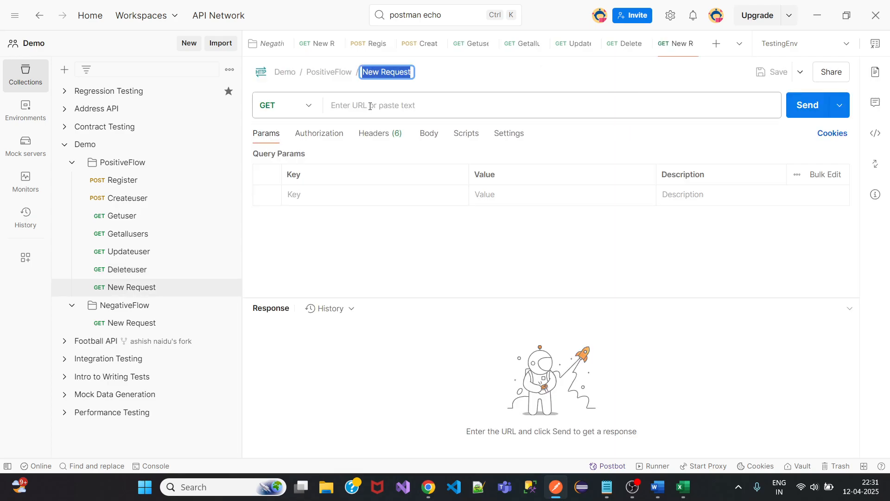
text(Get)
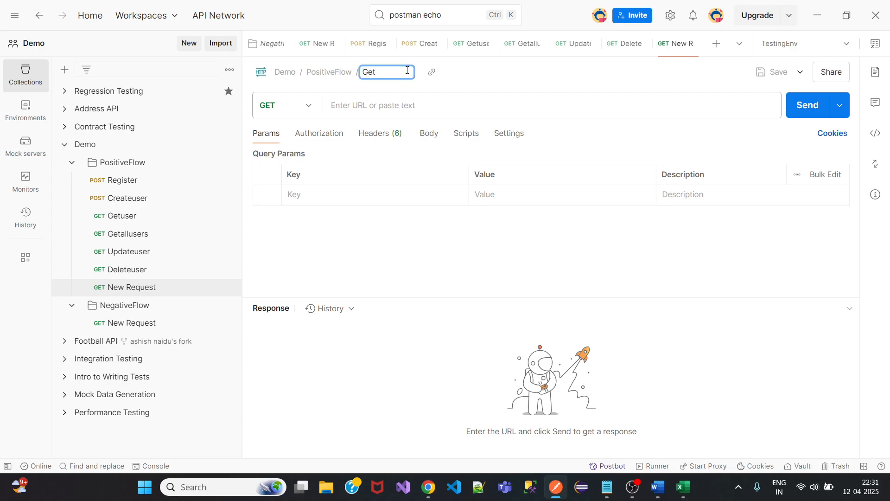
text(allyser)
key(BackSpace)
key(BackSpace)
key(BackSpace)
key(BackSpace)
text(luser)
Close its tab and delete the extra Getallusers request.
click(696, 44)
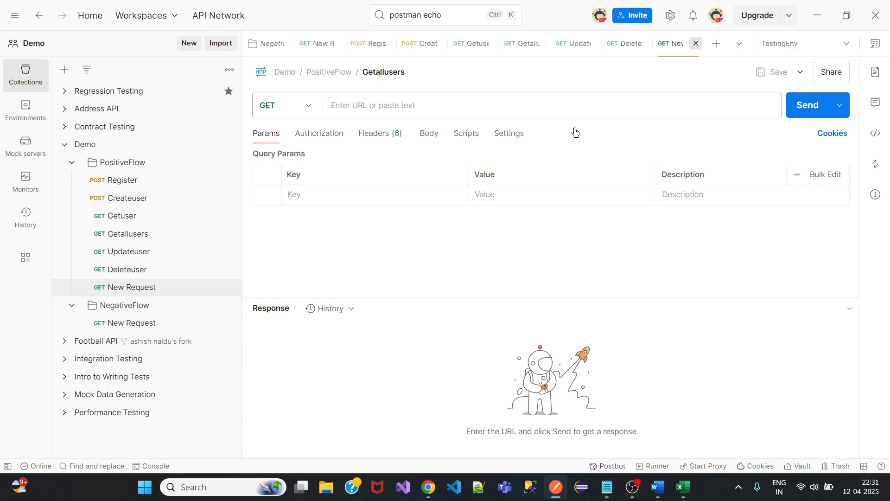
click(229, 287)
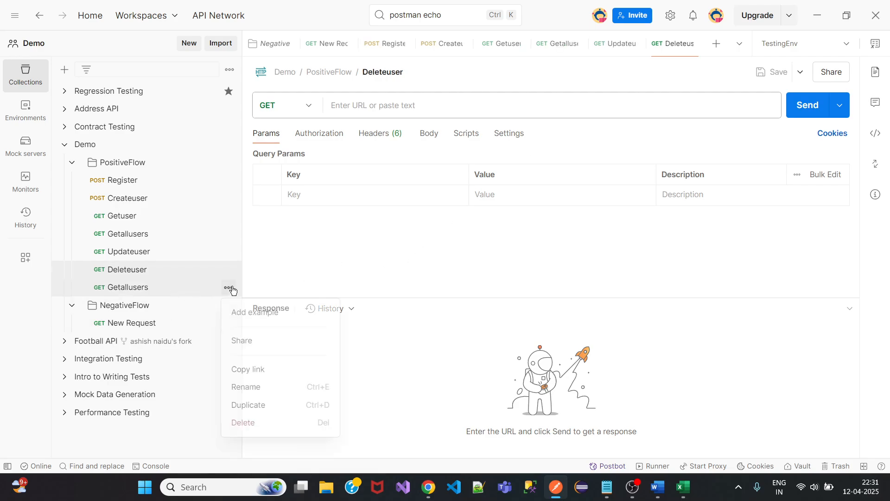
click(267, 431)
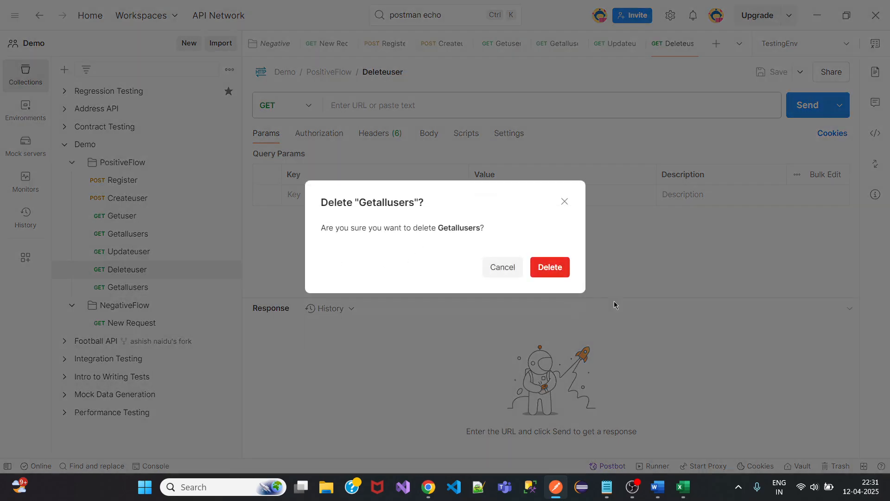
click(556, 267)
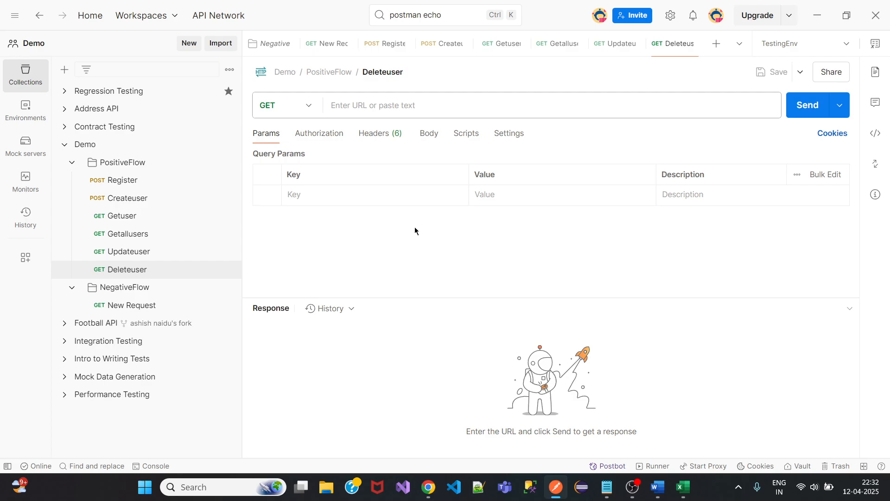
Close all request tabs, delete Register from PositiveFlow, and view the empty Trash.
right_click(268, 48)
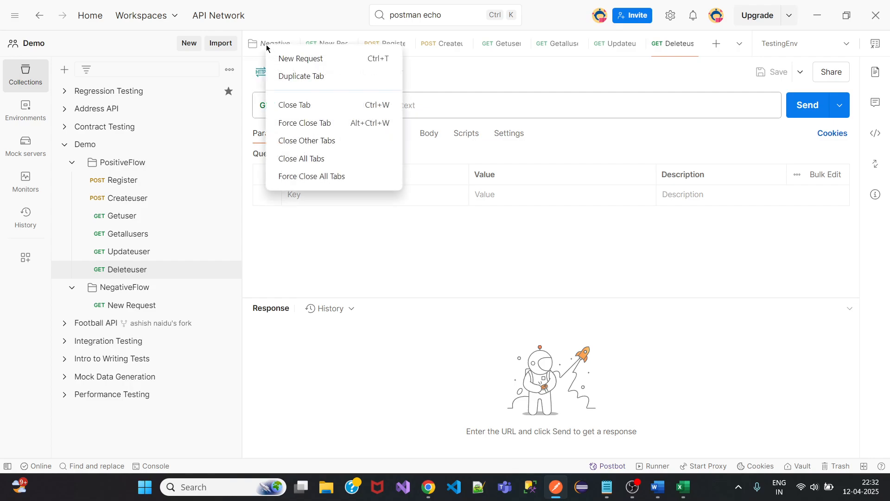
click(303, 160)
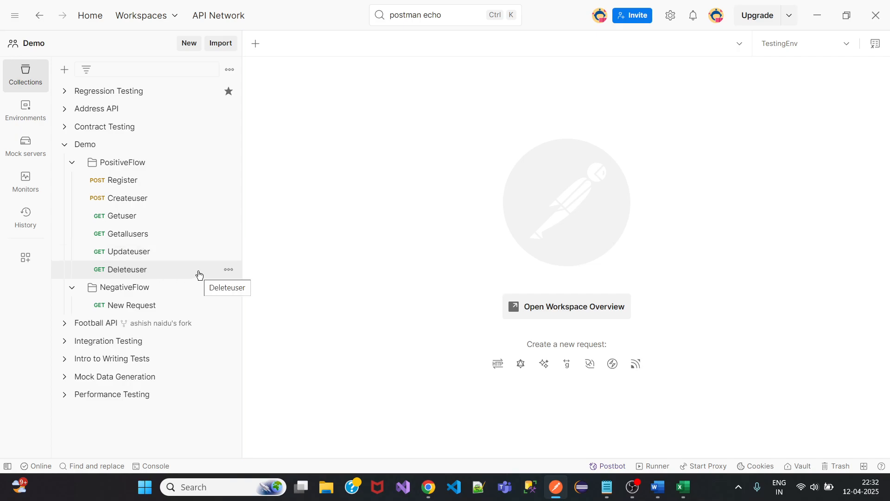
click(229, 181)
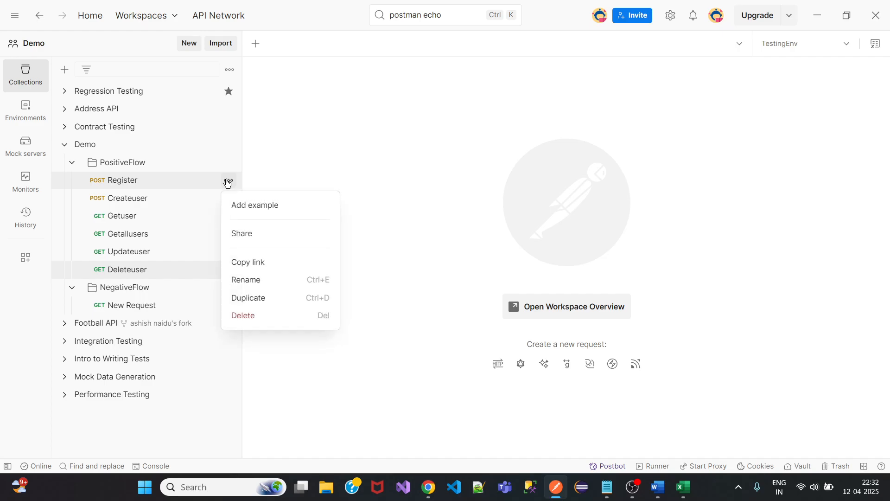
click(272, 320)
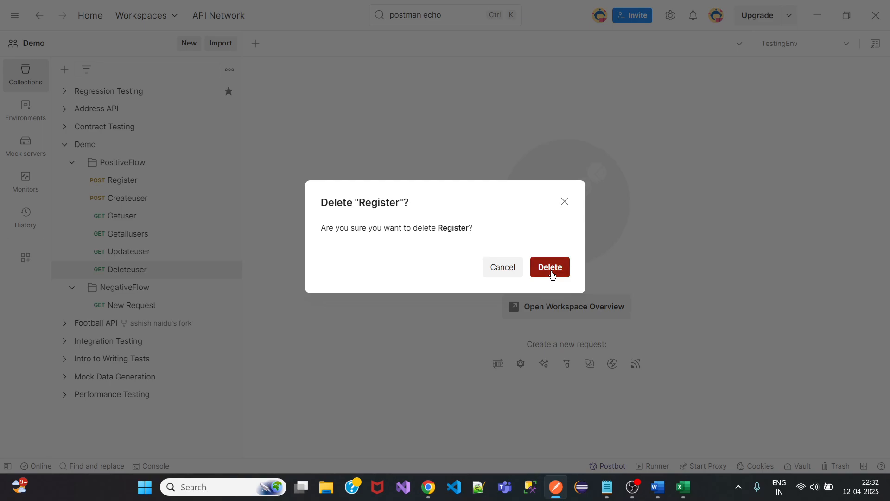
click(551, 268)
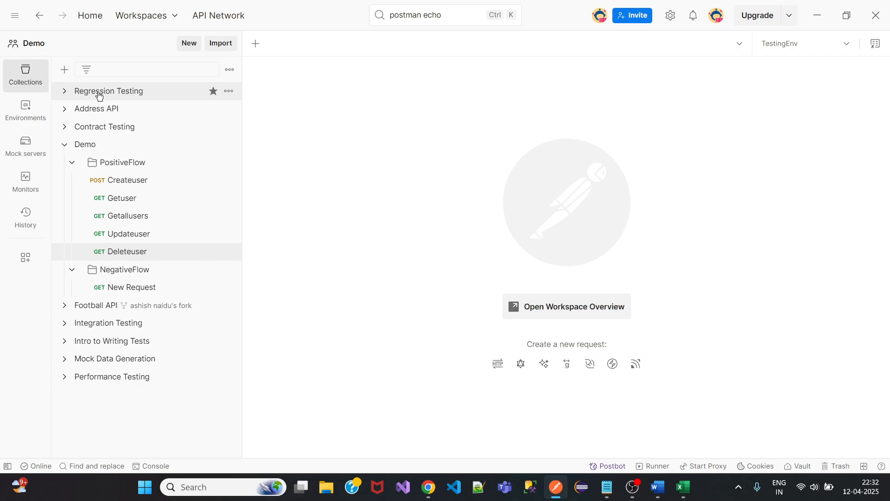
click(837, 466)
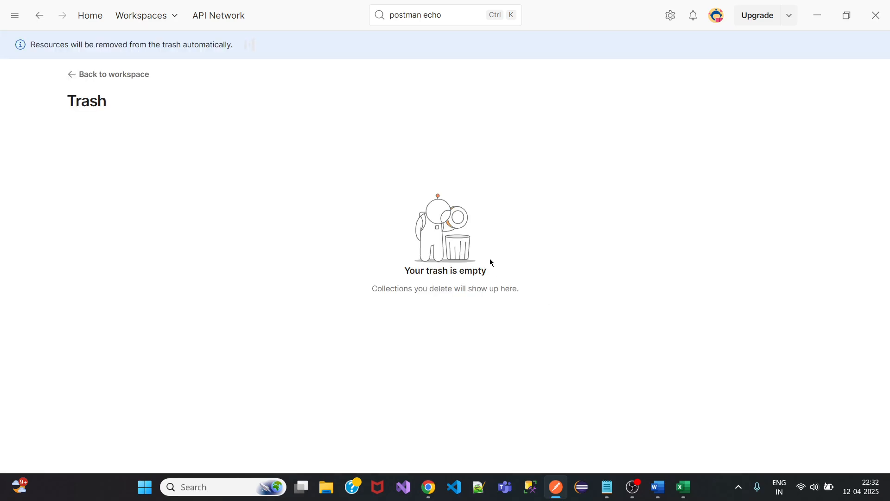
Go back to the Demo workspace and expand Demo and PositiveFlow to list Createuser and the GET requests.
click(136, 74)
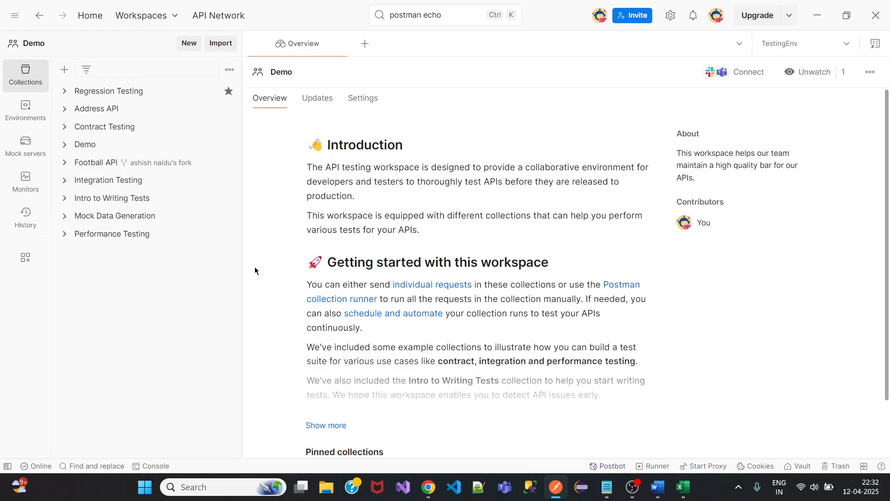
click(81, 144)
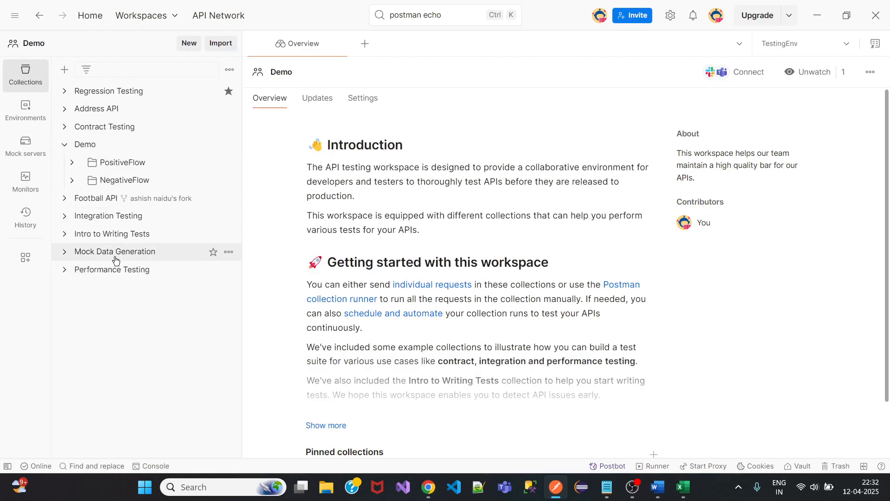
click(73, 163)
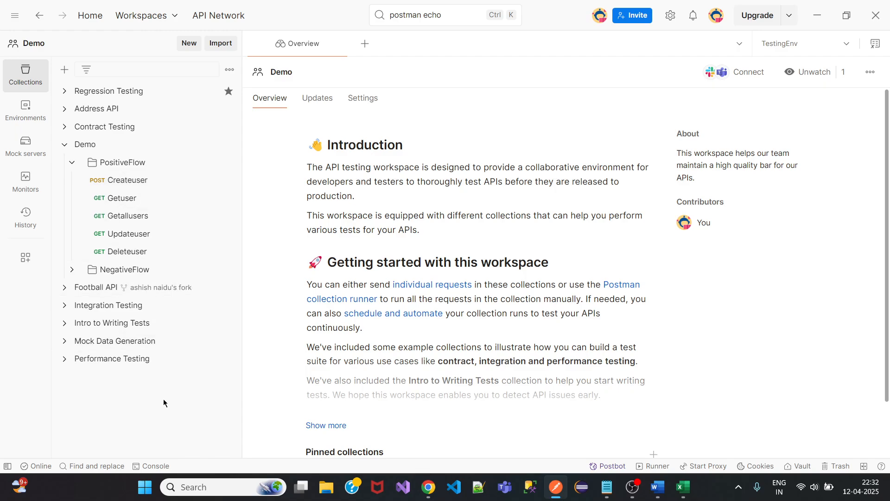
click(228, 180)
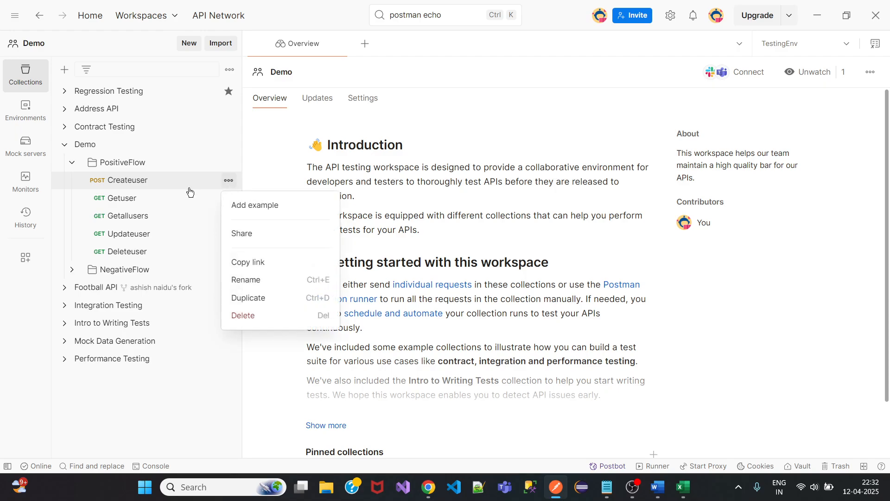
click(163, 383)
click(228, 145)
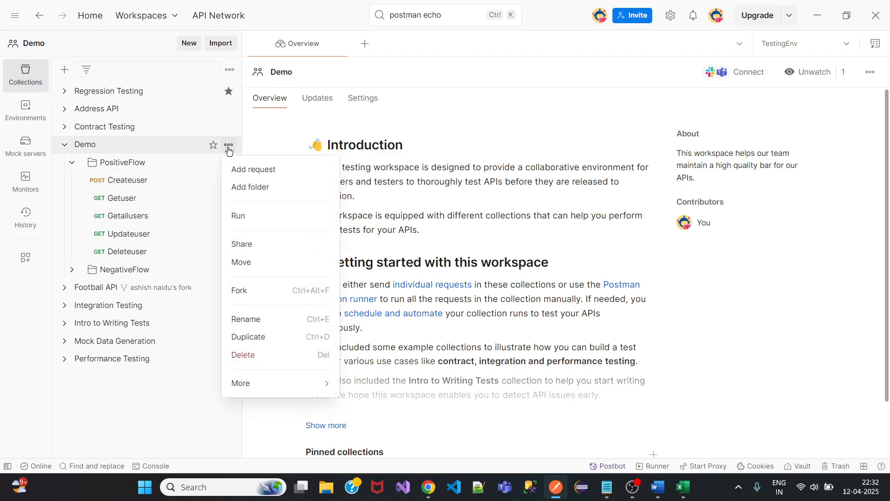
mouse_move(271, 385)
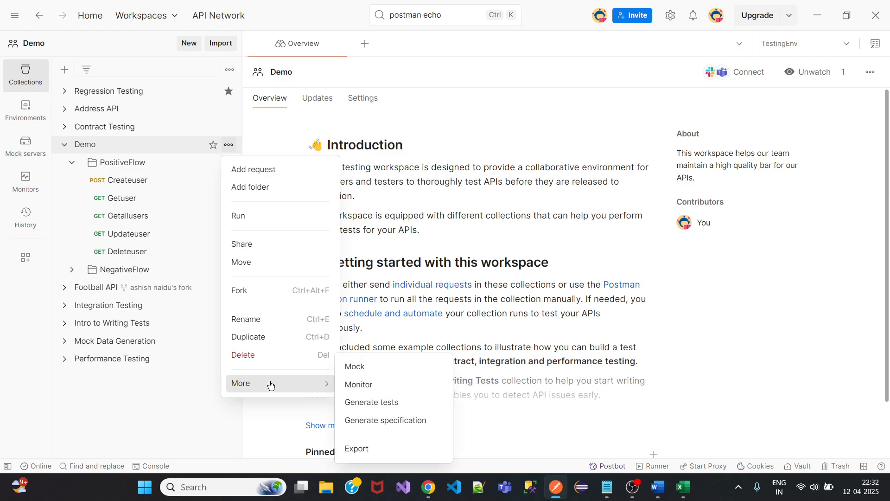
click(117, 432)
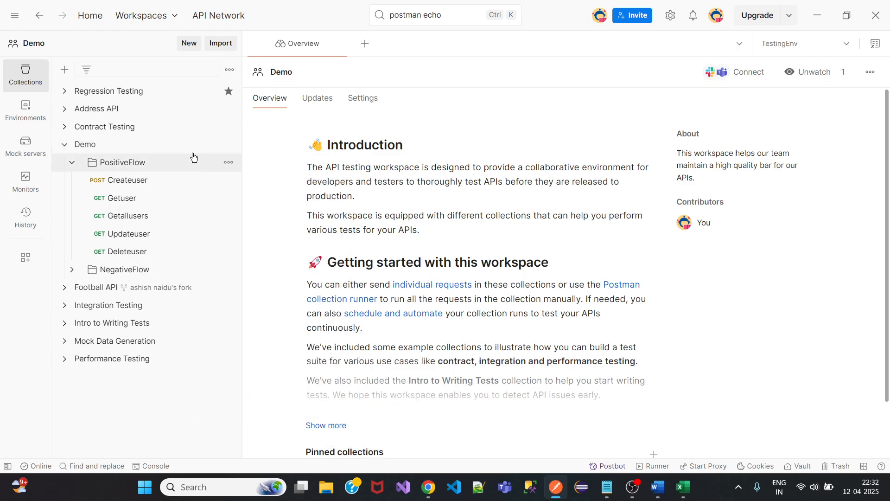
click(229, 162)
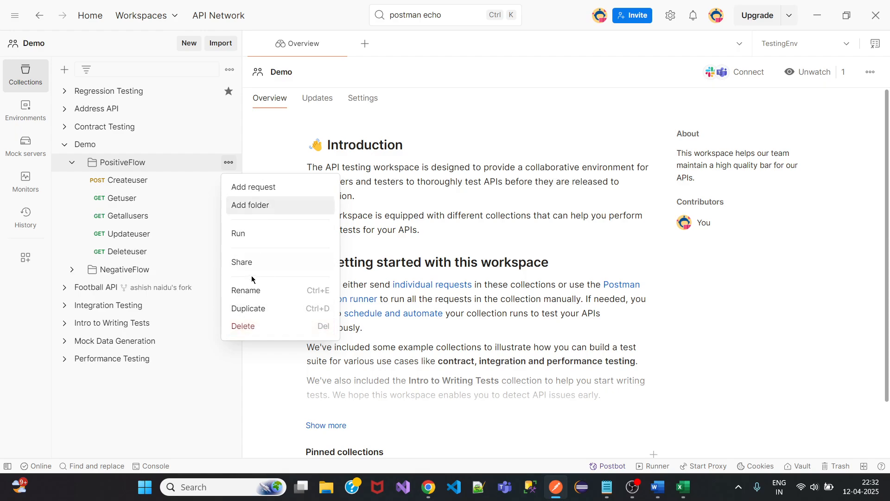
click(177, 416)
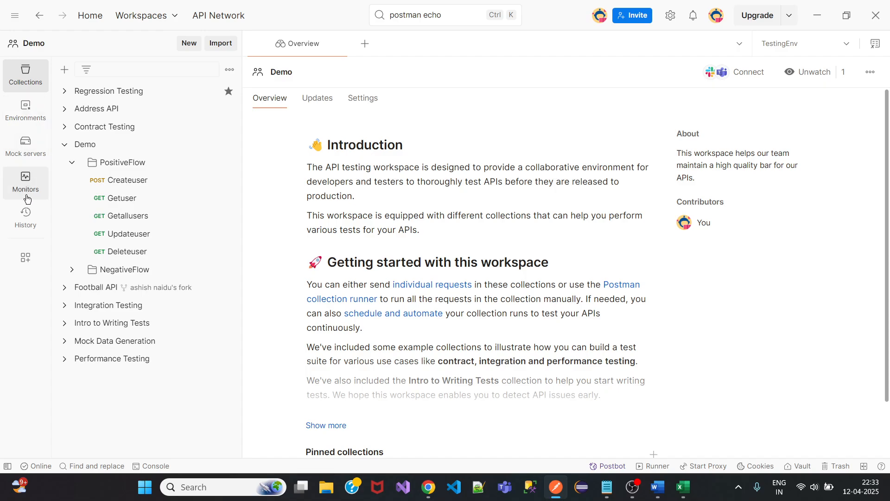
Look over today's request history, then expand the Demo collection's NegativeFlow folder.
click(26, 219)
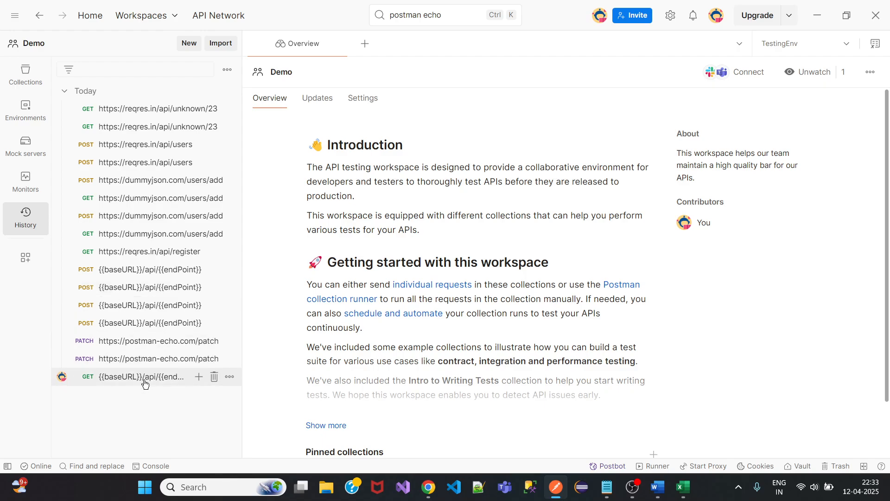
click(230, 378)
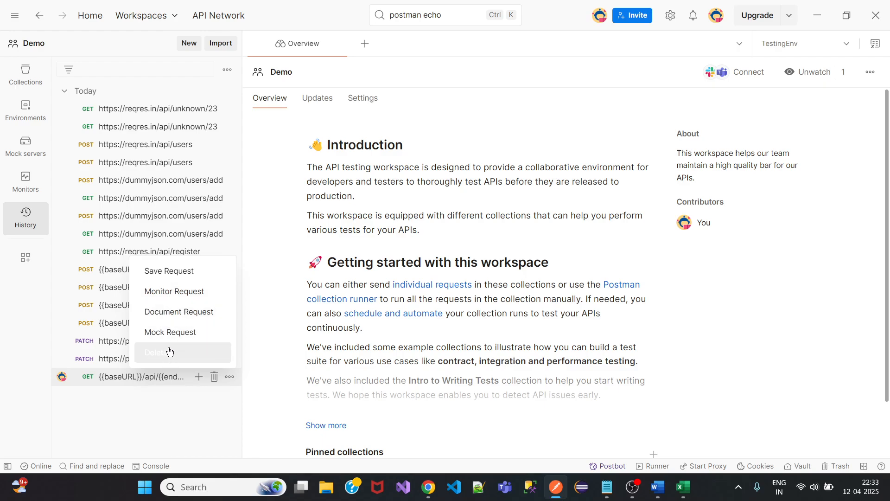
click(162, 404)
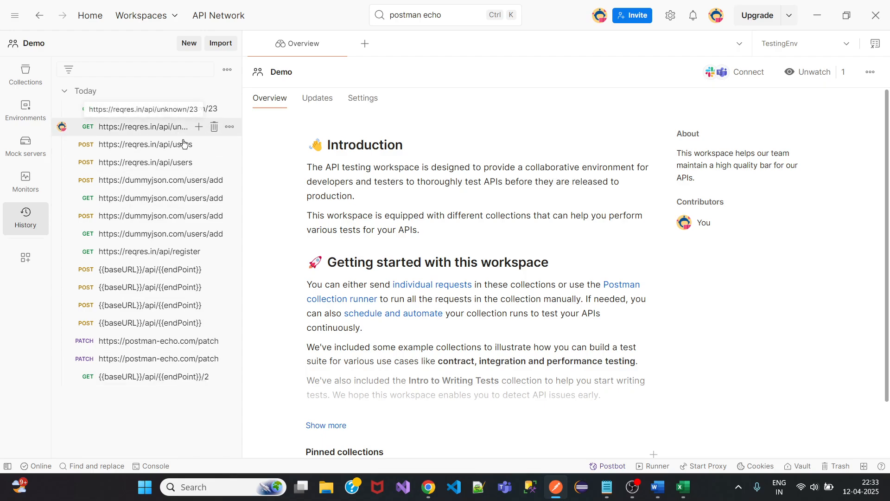
click(25, 74)
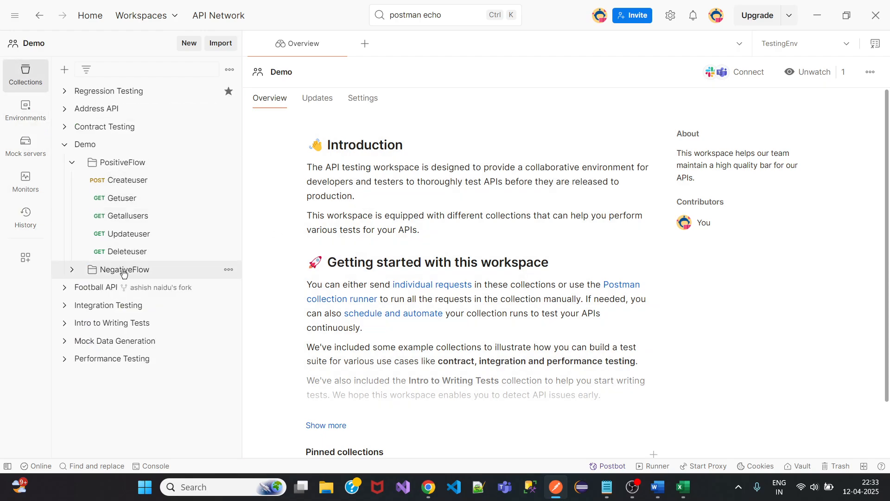
click(72, 269)
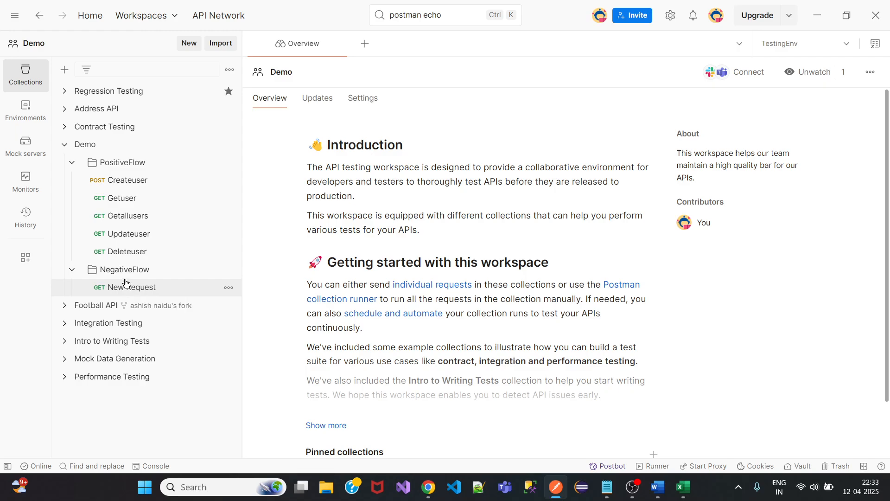
Change the Deleteuser request's method to DELETE and save it.
click(126, 253)
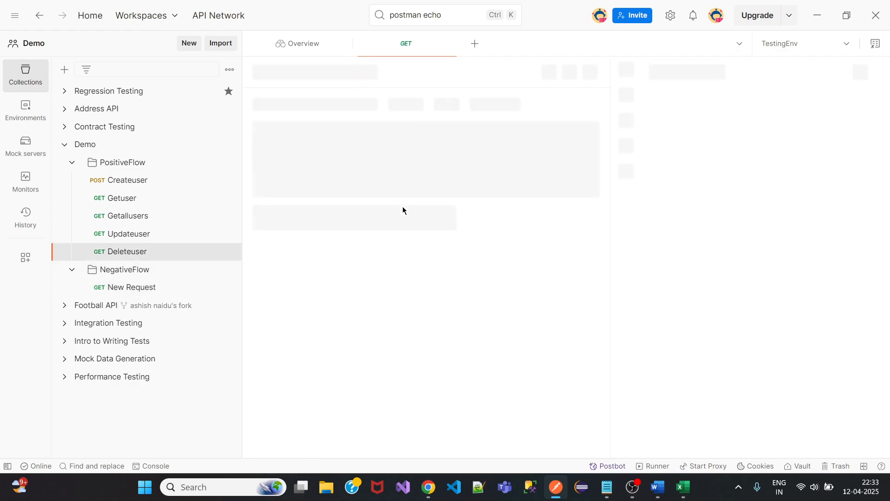
click(308, 106)
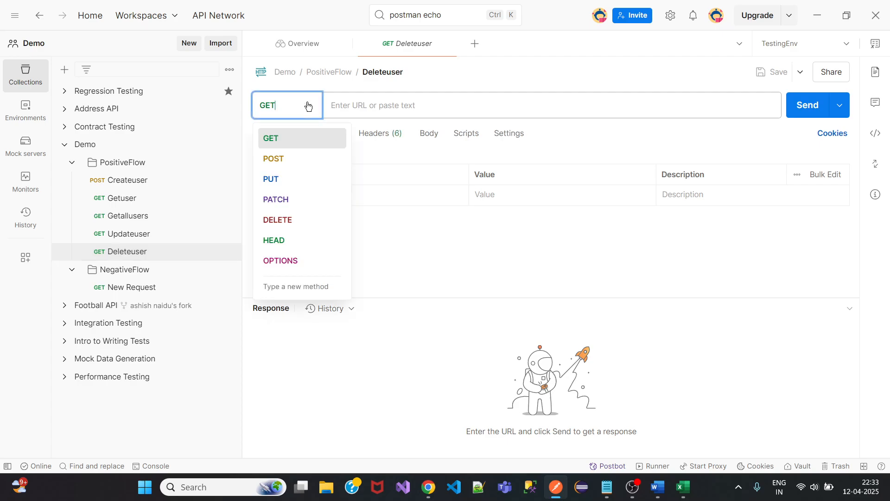
click(298, 220)
click(771, 71)
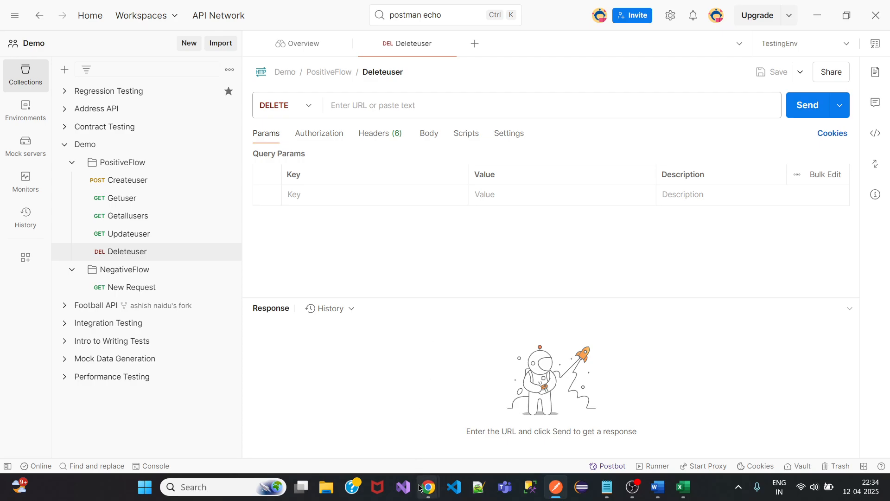
On the reqres.in page in Chrome, copy the /api/unknown/23 link address.
mouse_move(429, 487)
click(366, 427)
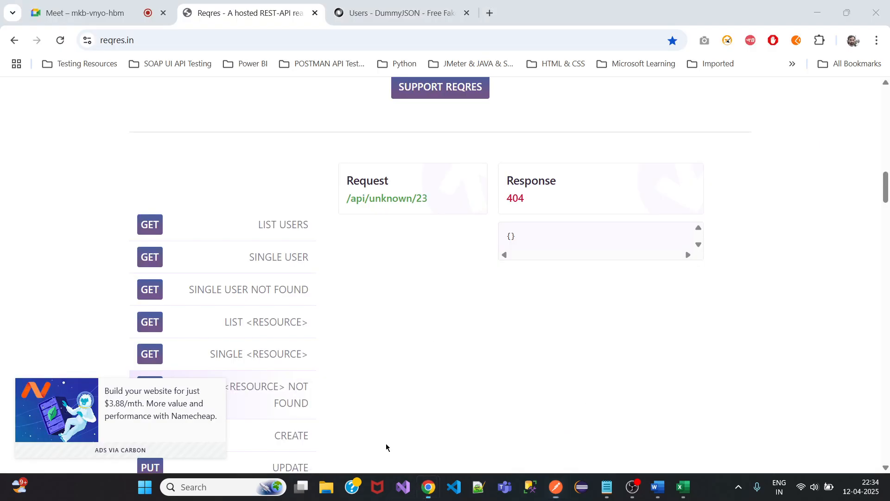
right_click(394, 204)
click(449, 303)
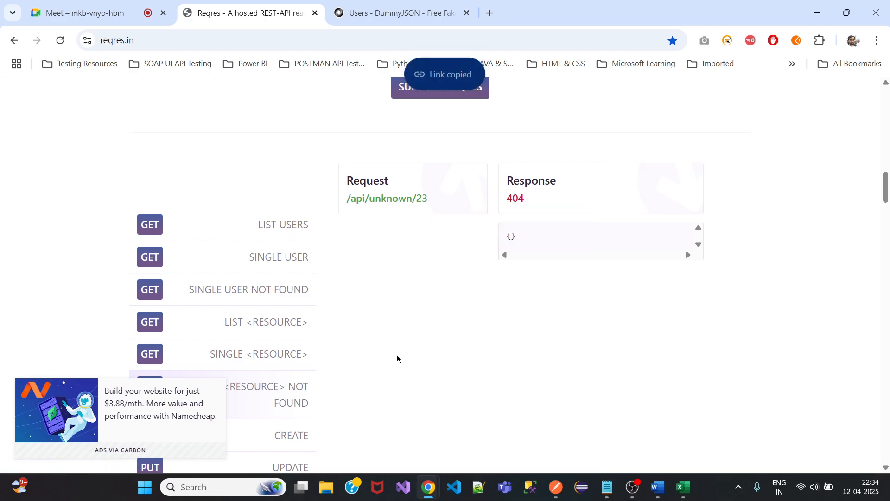
click(556, 494)
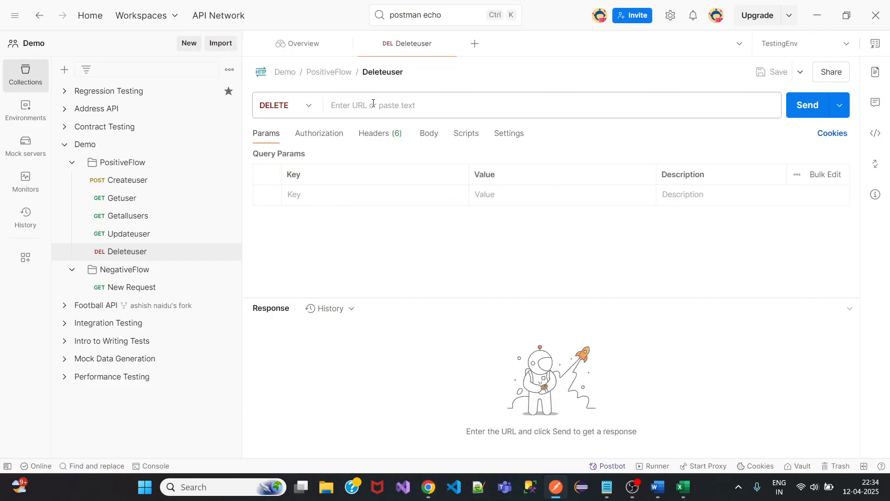
click(369, 104)
key(ctrl+v)
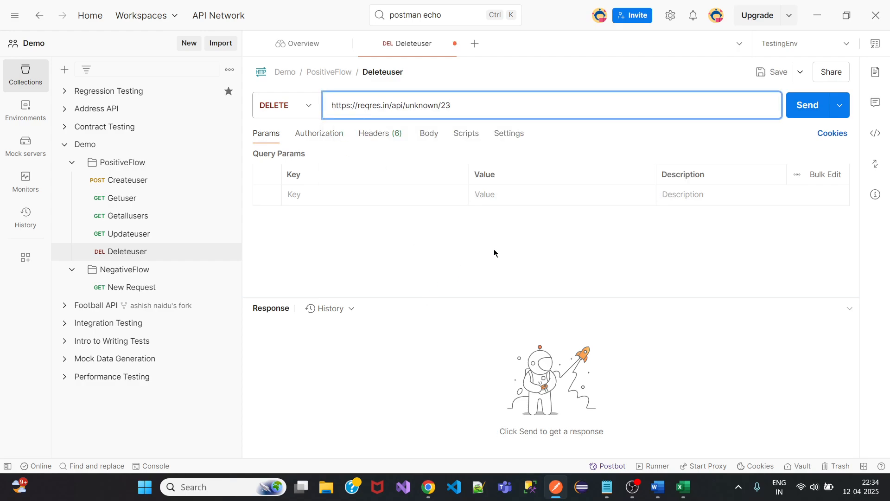
click(773, 72)
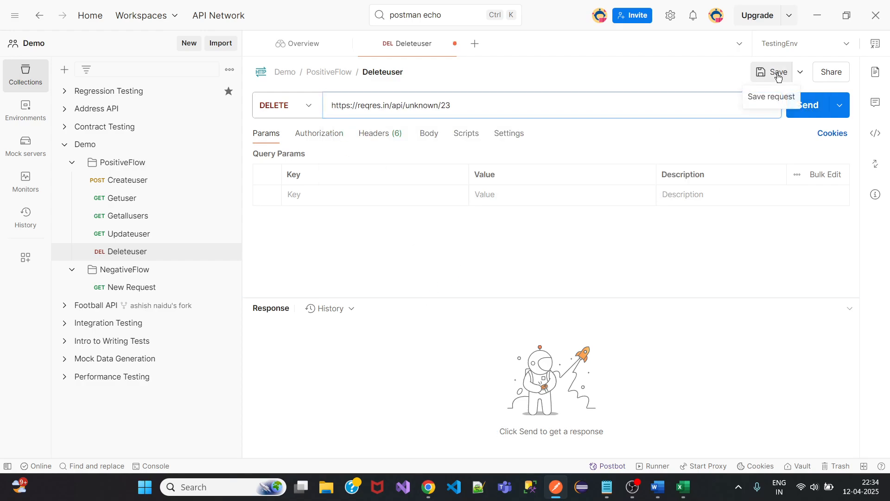
click(803, 109)
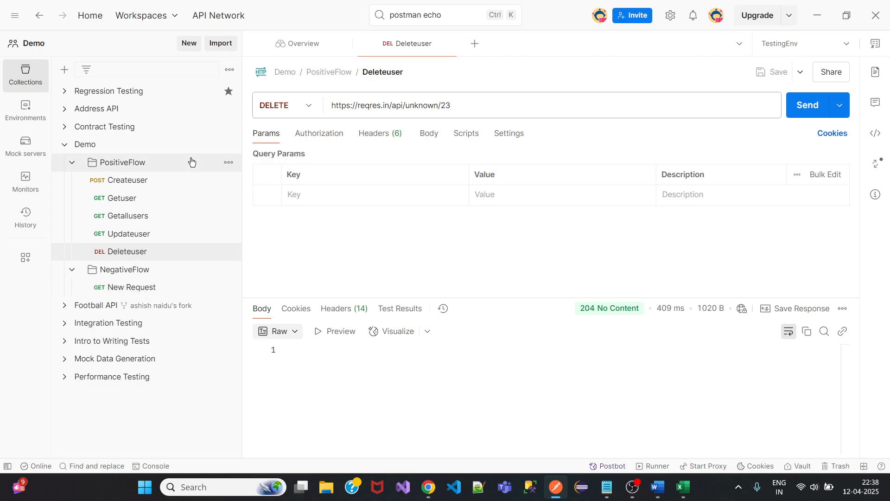
Add a new folder named CombinedFlow to the Demo collection.
click(228, 145)
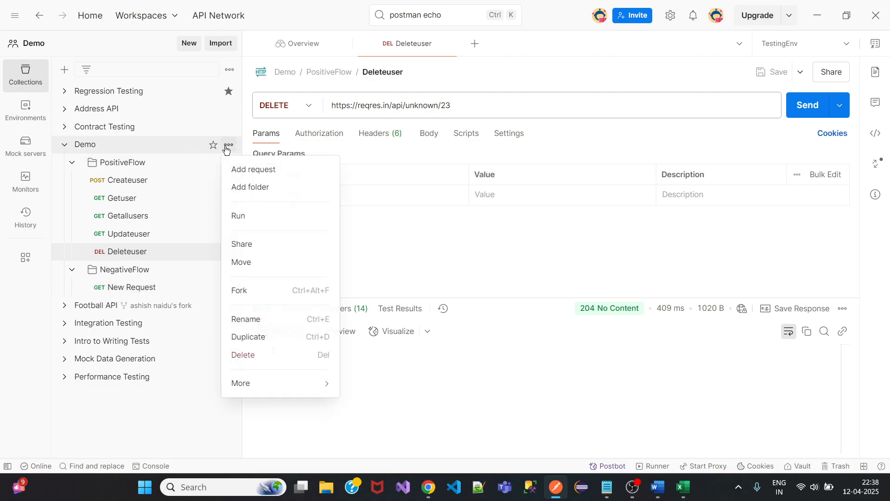
click(256, 185)
text(Com)
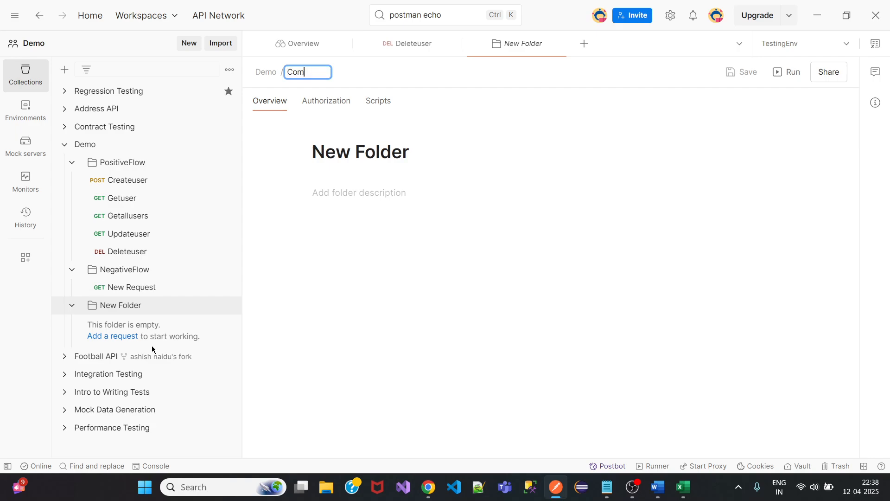
text(binedFlow)
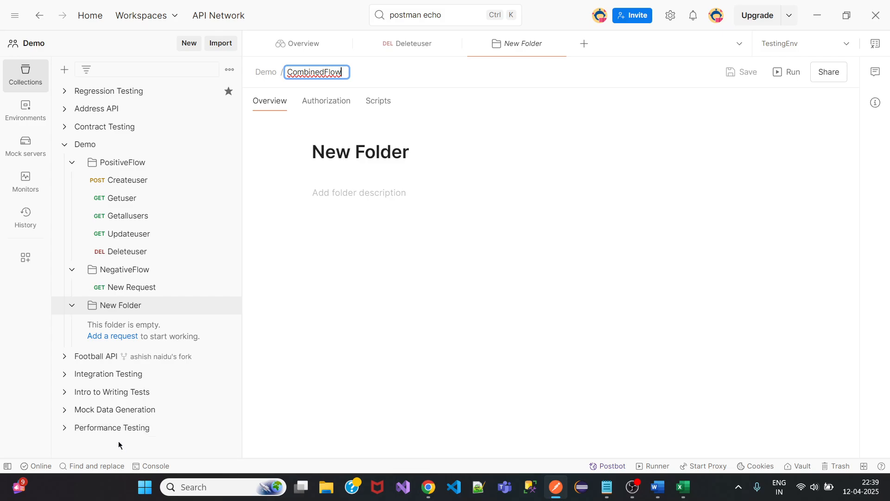
key(Return)
Drag Createuser and New Request into the CombinedFlow folder.
drag(123, 185, 142, 251)
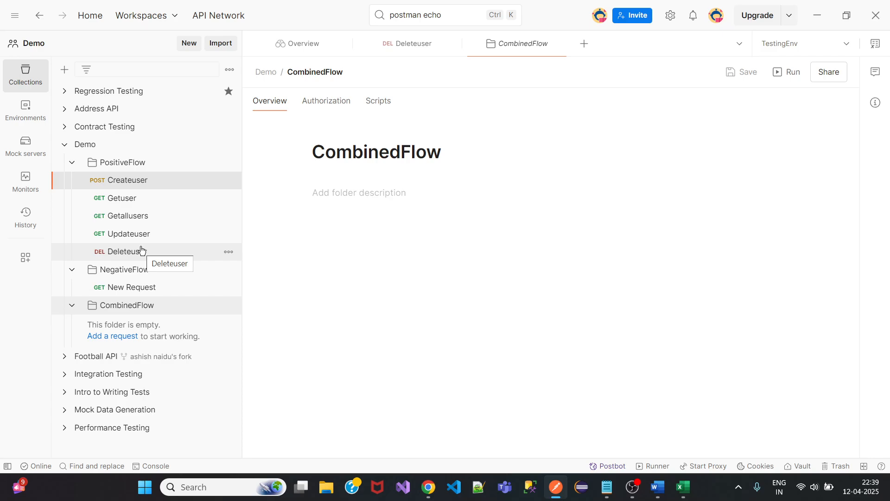
drag(119, 181, 122, 306)
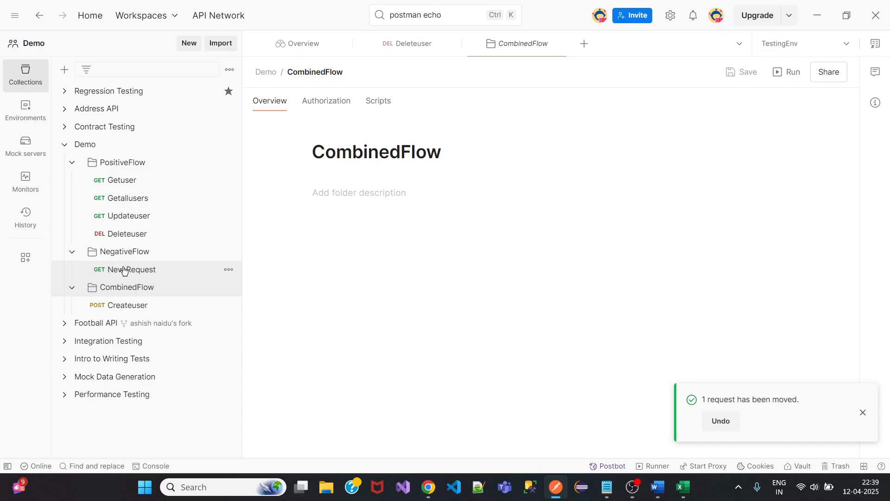
drag(123, 269, 124, 293)
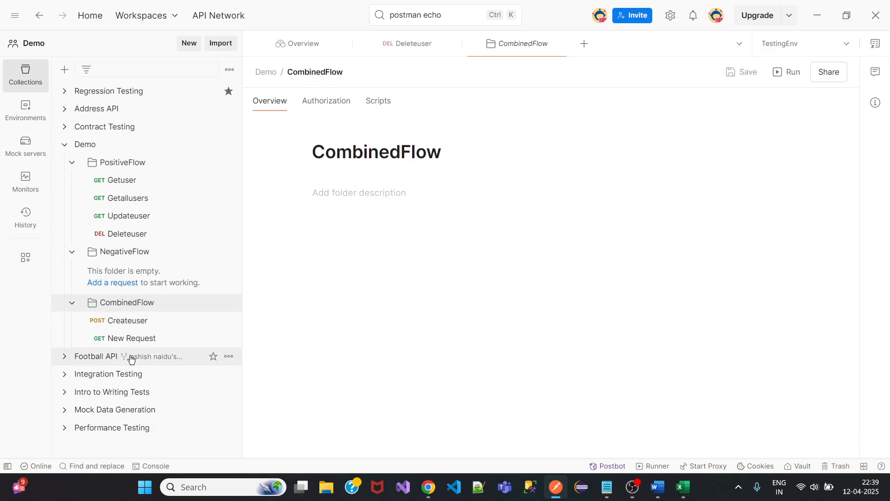
Switch to BookStoreWorkspace and expand BookStoreCollection Main to list AddUser through DeleteUser.
click(147, 16)
click(174, 117)
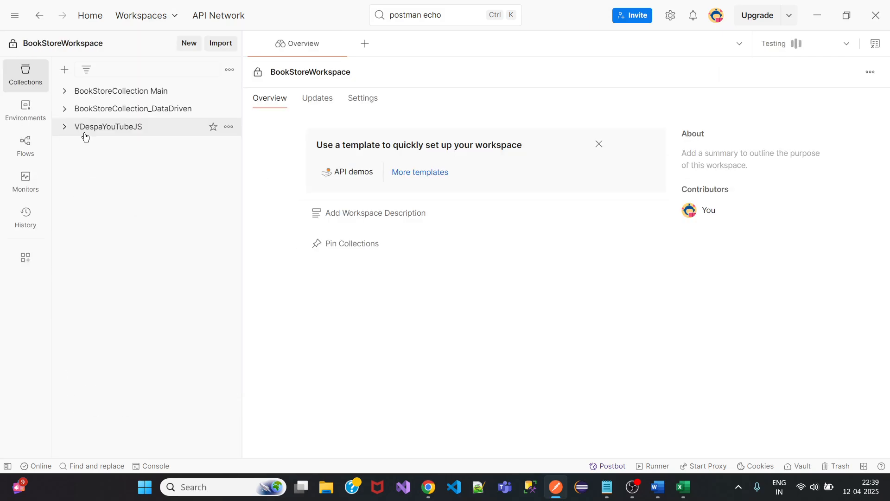
click(65, 91)
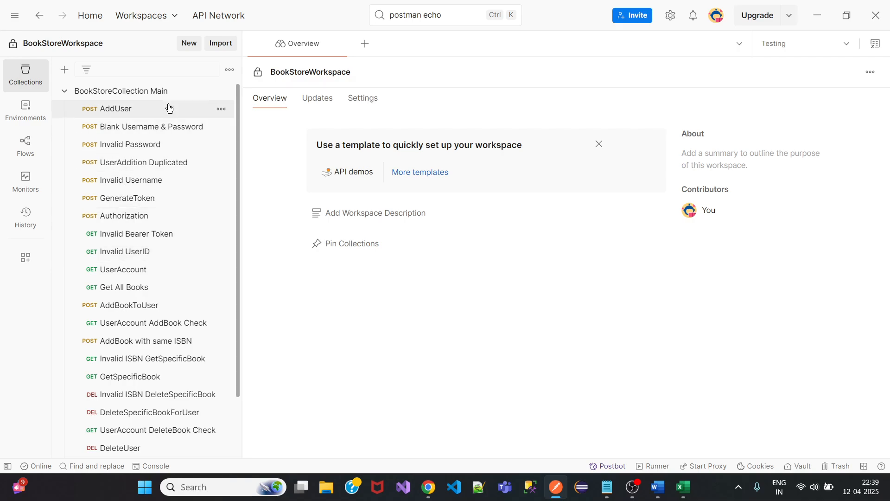
click(221, 90)
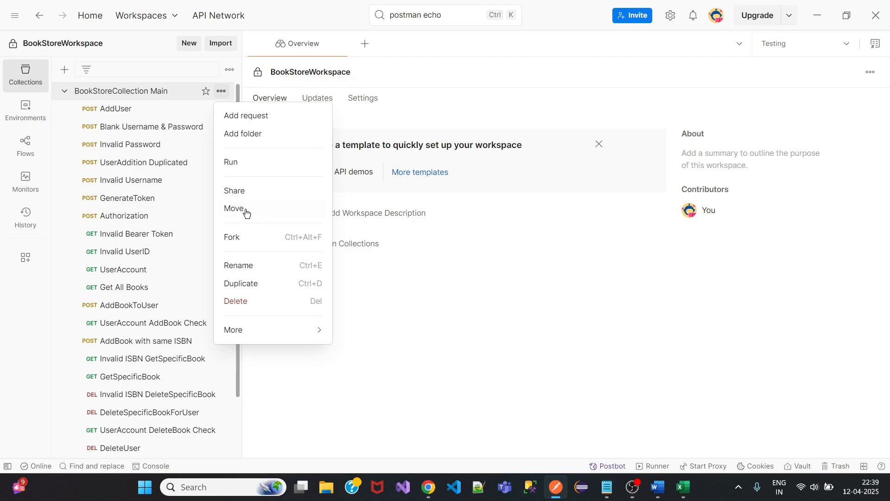
click(260, 162)
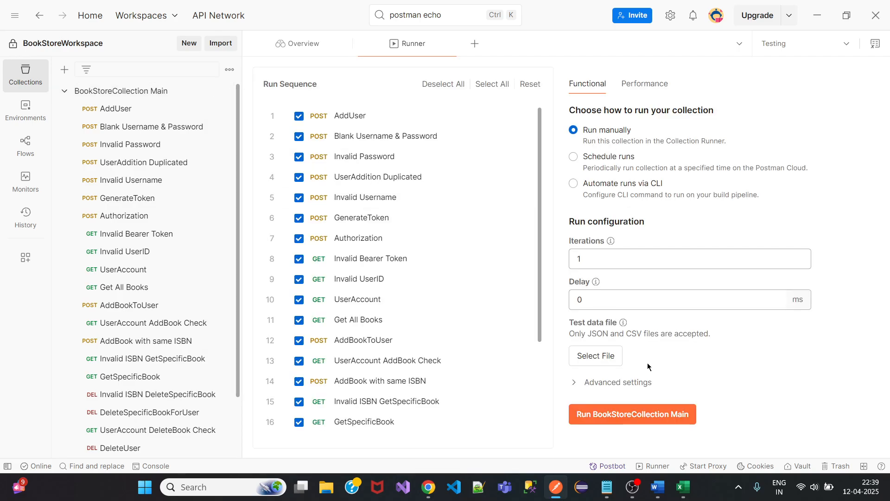
click(649, 414)
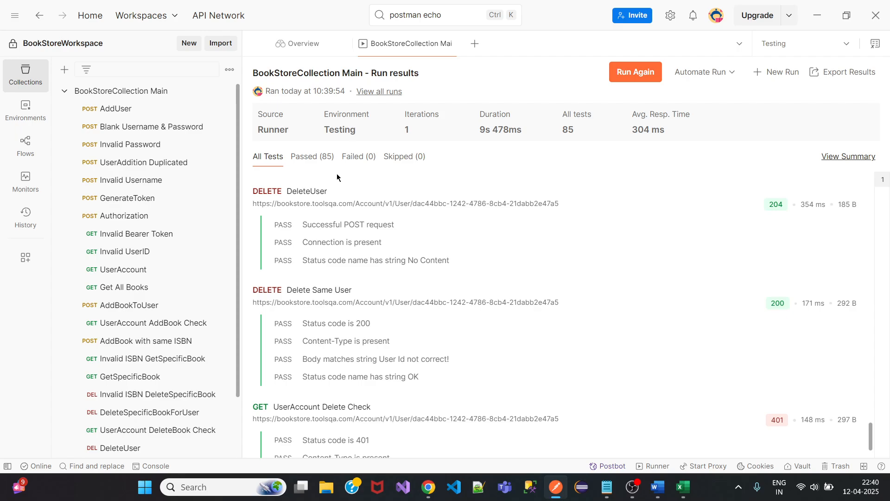
Visit API Test Automation Badge, Training Public API's and Default POSTMAN workspaces, ending in CxRegServices API's.
click(144, 15)
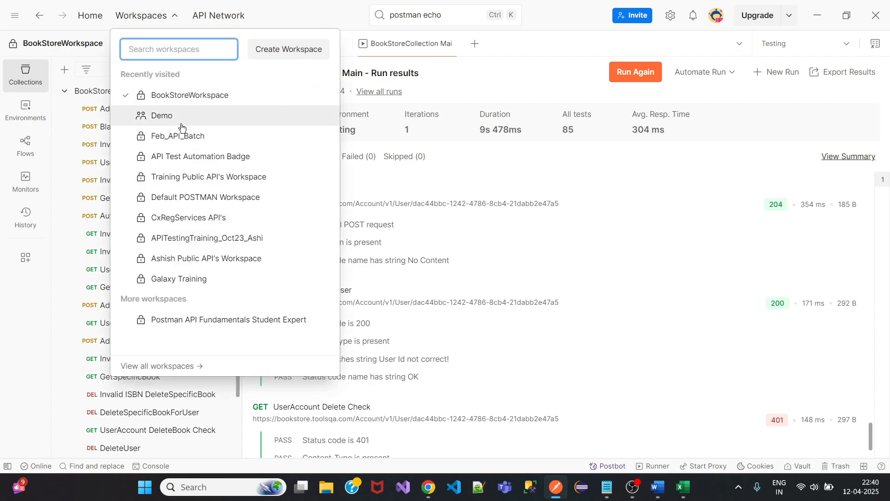
click(180, 157)
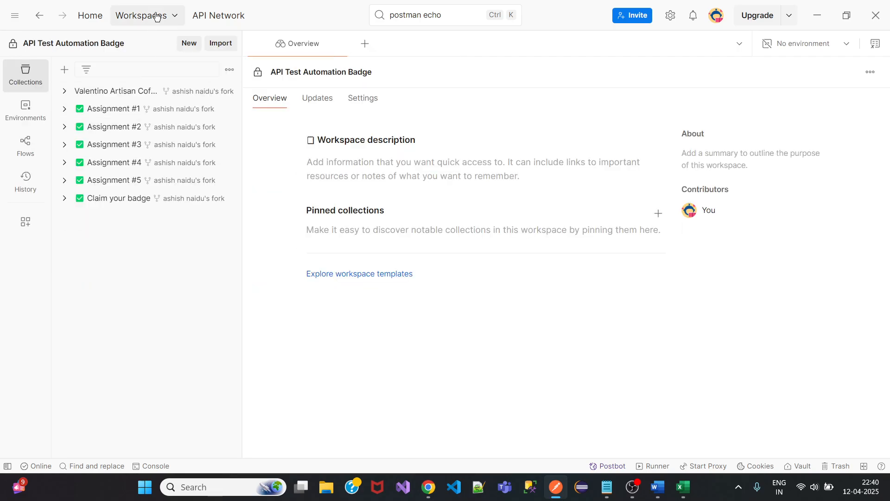
click(159, 16)
click(179, 177)
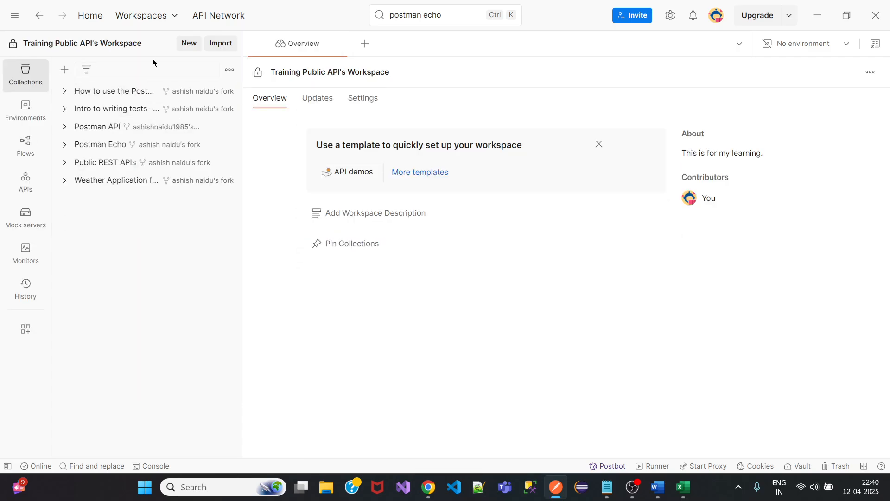
click(141, 16)
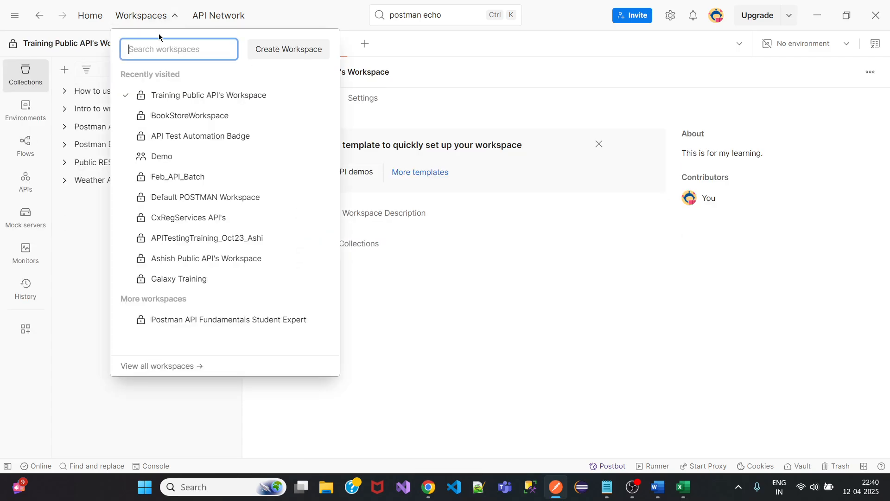
click(180, 202)
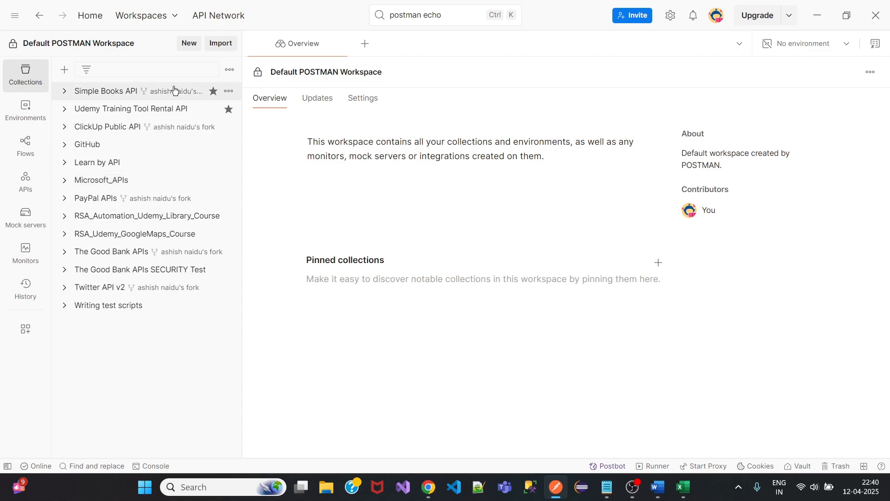
click(168, 17)
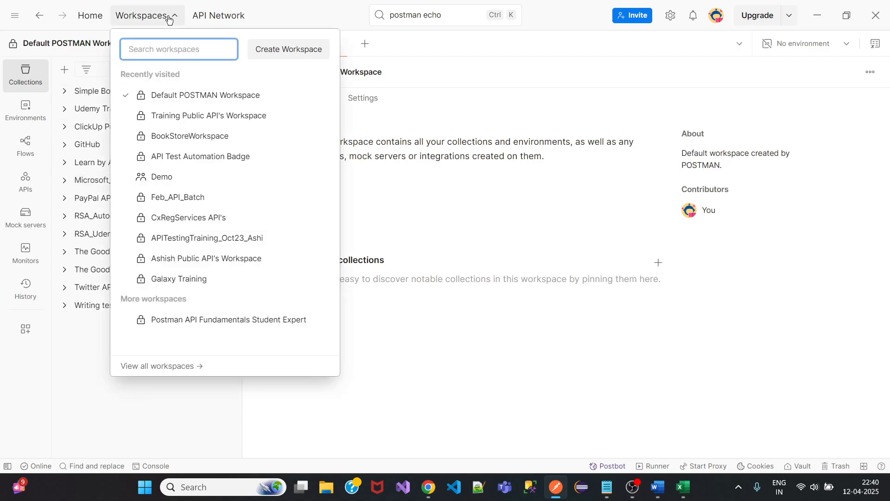
click(185, 221)
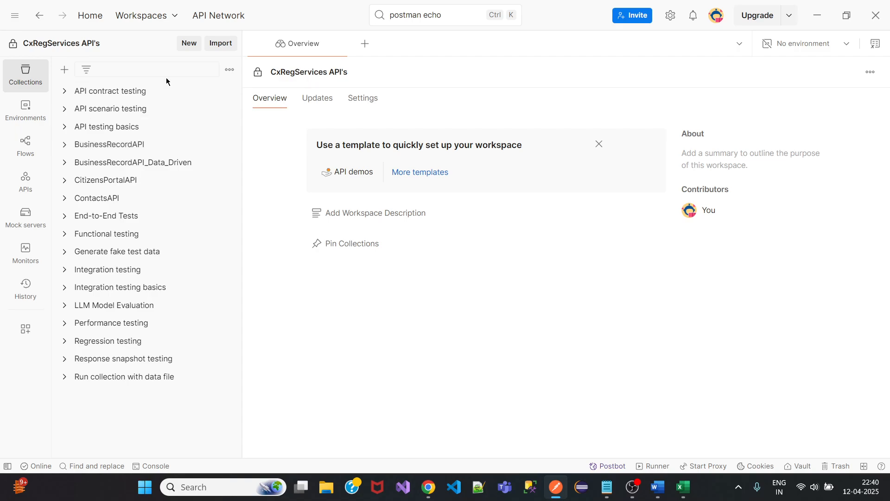
Switch to October 2023 API testing training and expand Contact_List_LinkedIn's Basic_Endpoint_Tests and Negative_Tests folders.
click(163, 21)
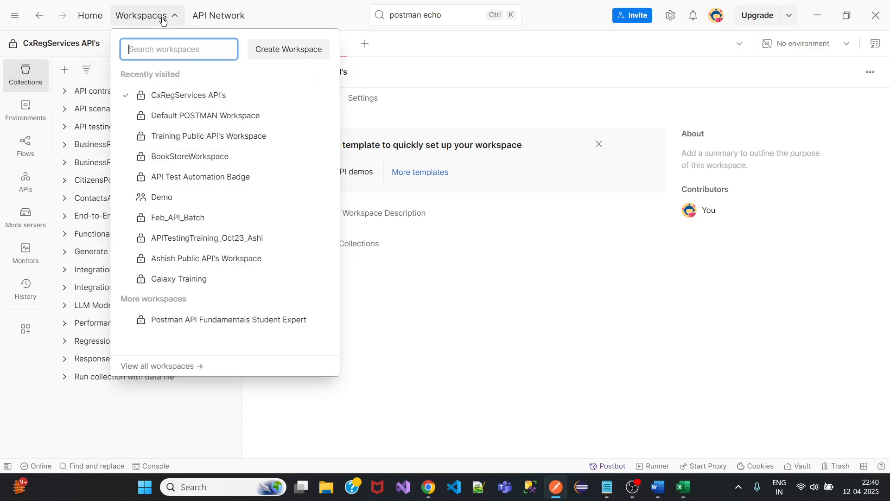
click(183, 239)
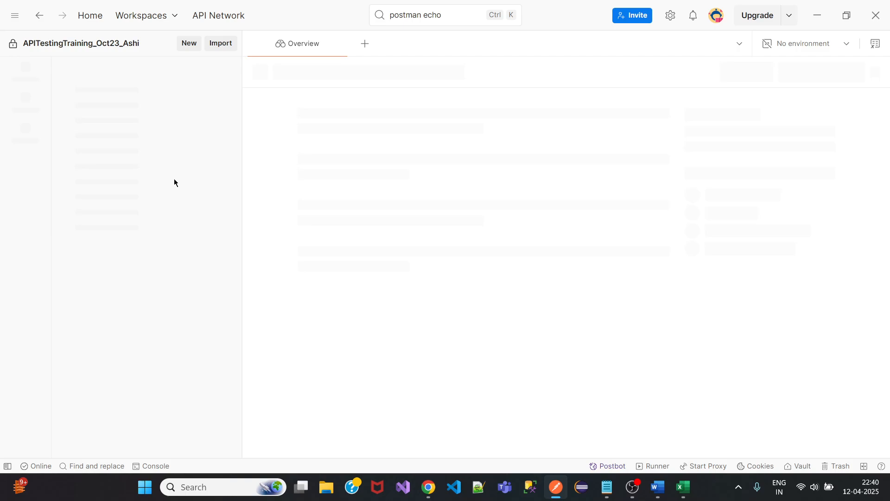
click(63, 128)
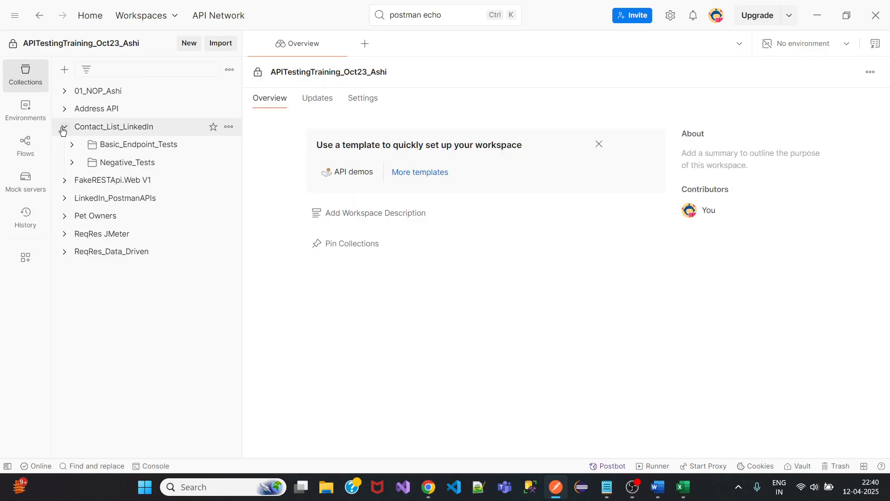
click(73, 145)
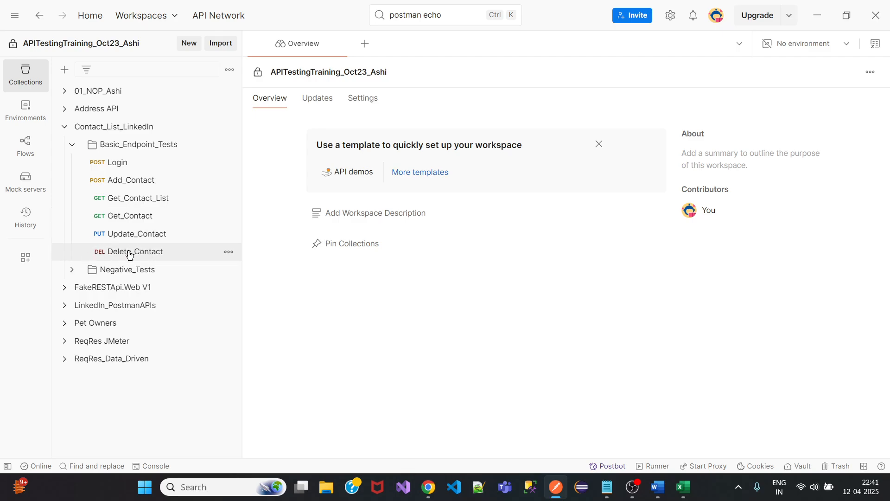
click(72, 269)
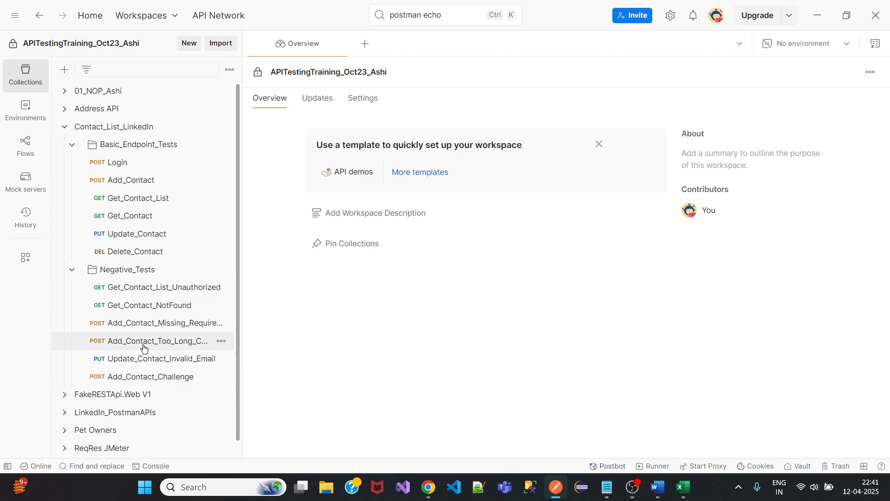
Open Get_Contact_List_Unauthorized, highlight its 401 test, copy its herokuapp base URL, and minimize Postman.
click(159, 288)
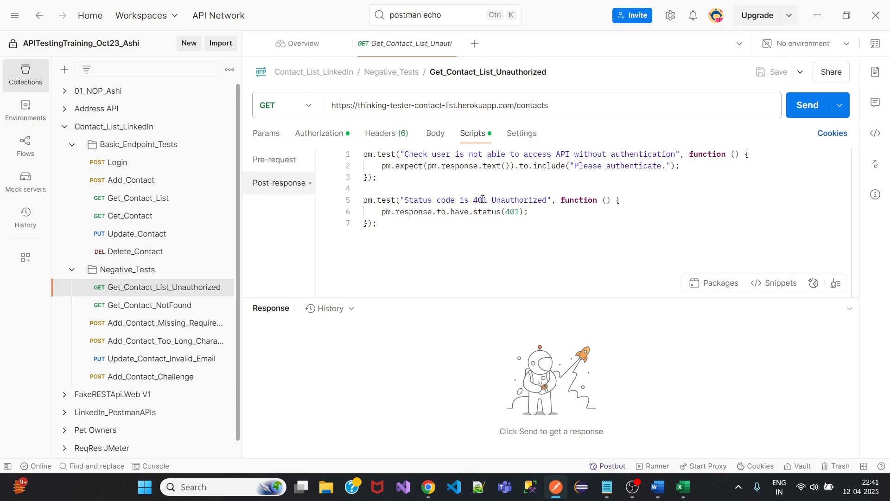
drag(482, 199, 529, 212)
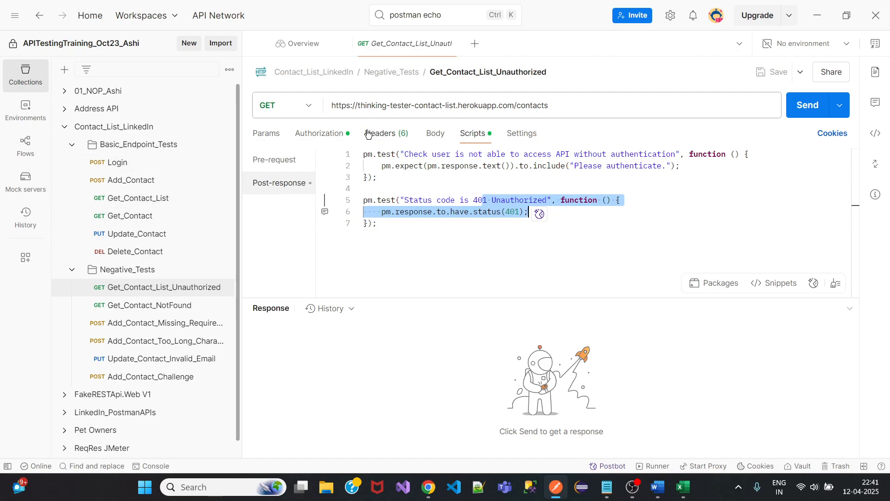
drag(513, 105, 332, 105)
key(ctrl+c)
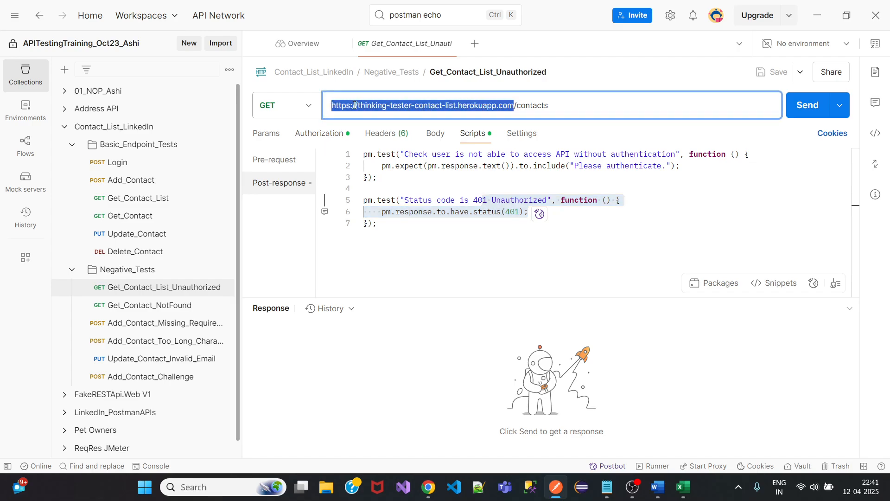
click(817, 15)
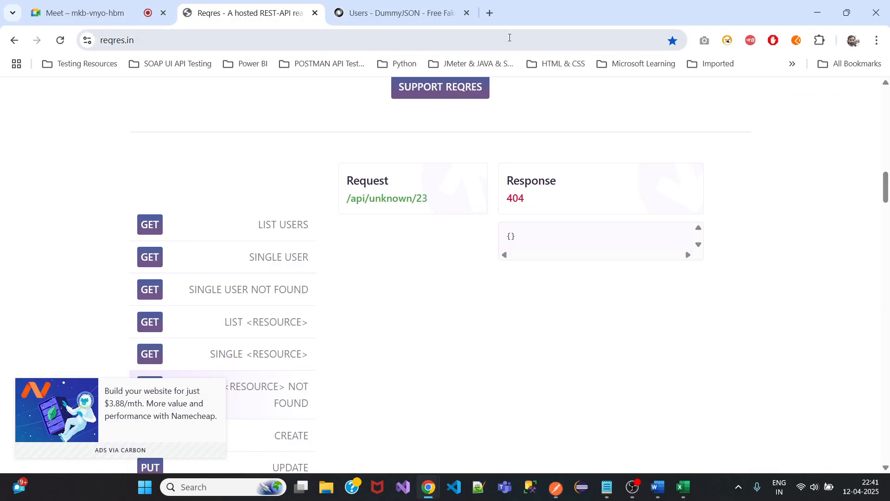
Load the copied herokuapp Contact List App URL in a new Chrome tab.
click(490, 14)
key(ctrl+v)
key(Return)
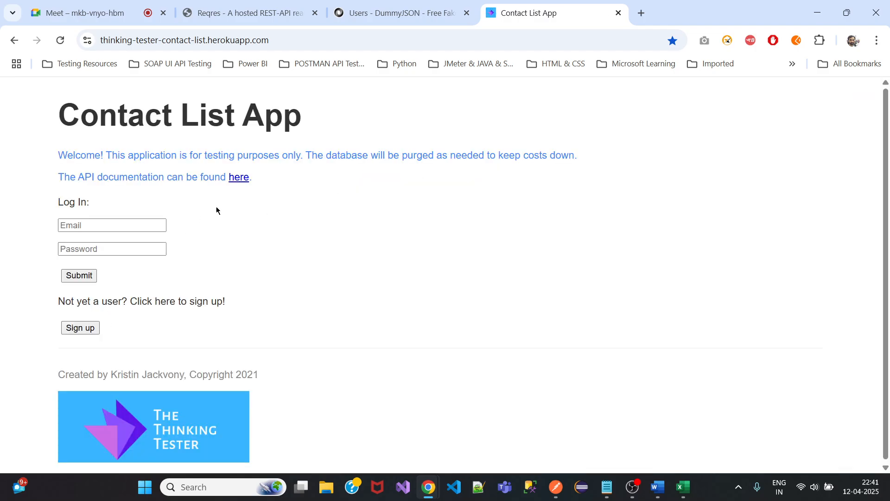
Skim the Contact List API documentation, close that tab, and return to Postman.
click(239, 180)
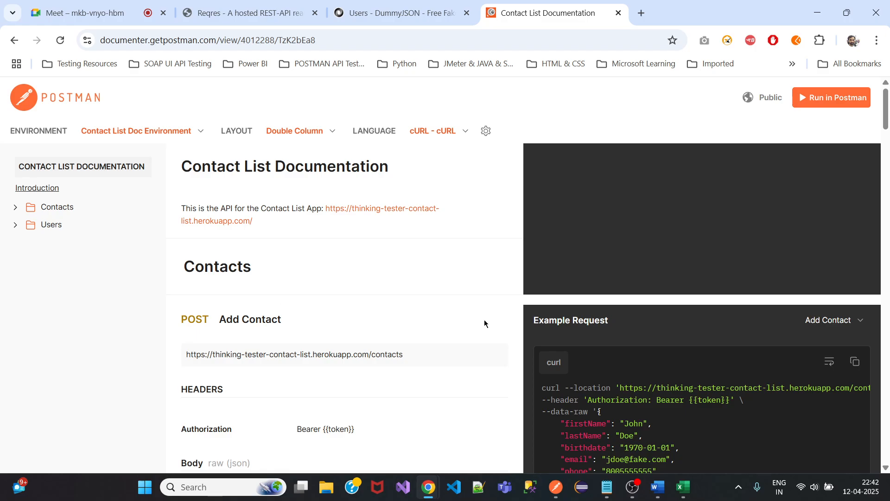
scroll(354, 304, down, 7)
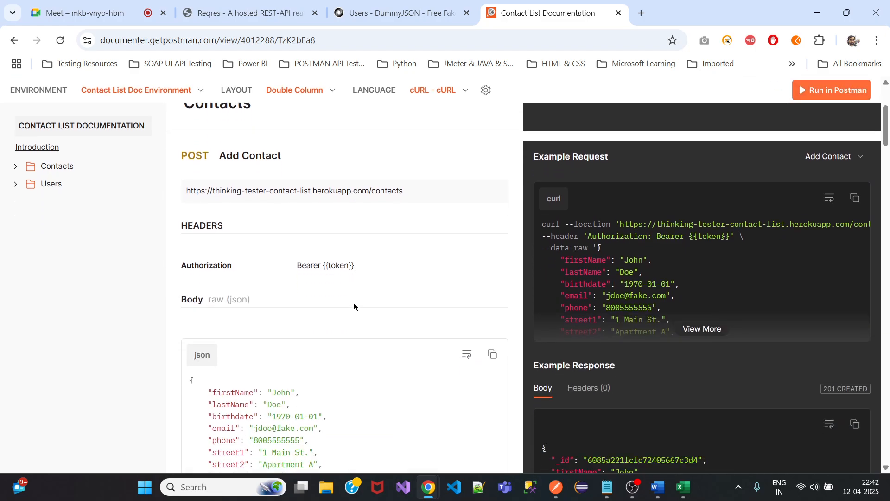
scroll(354, 307, down, 5)
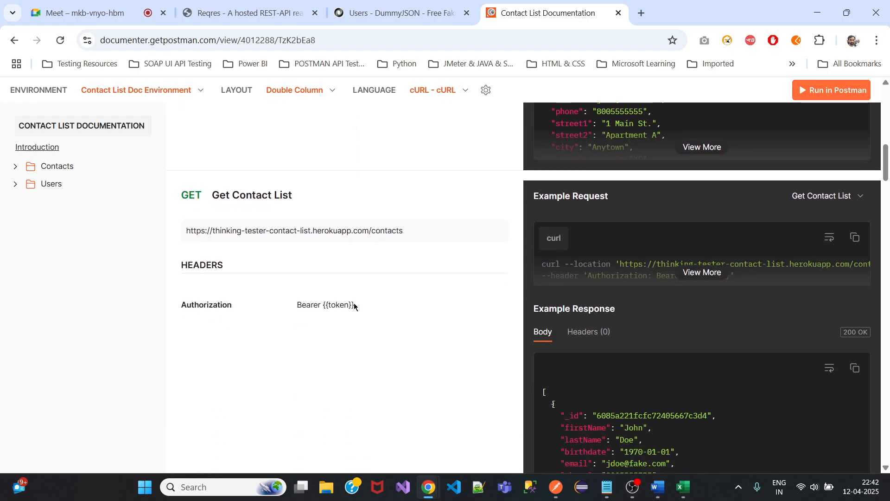
scroll(355, 302, up, 13)
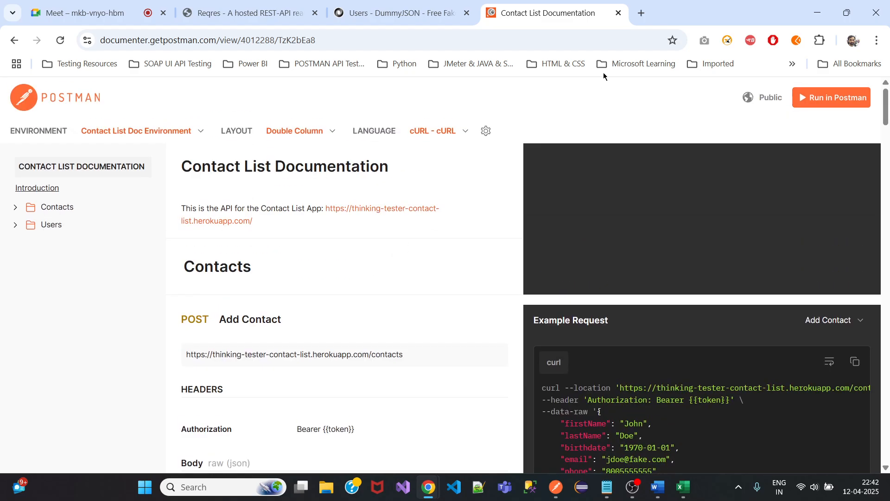
click(619, 13)
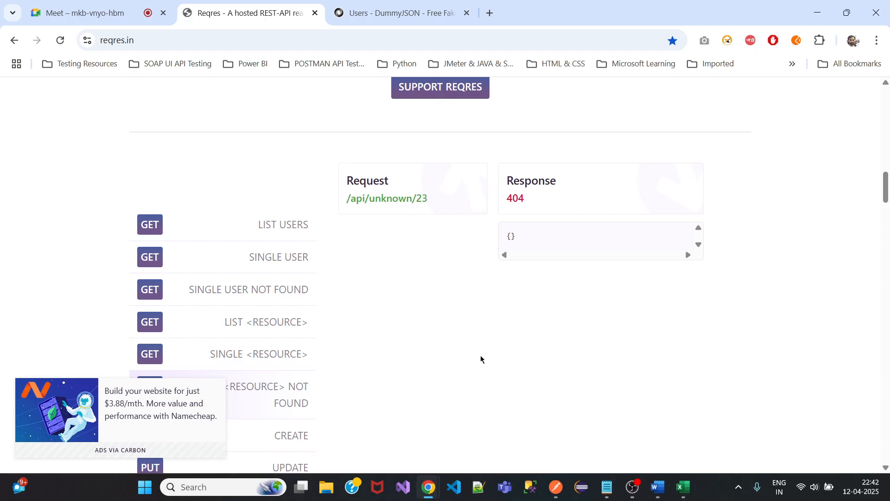
click(558, 495)
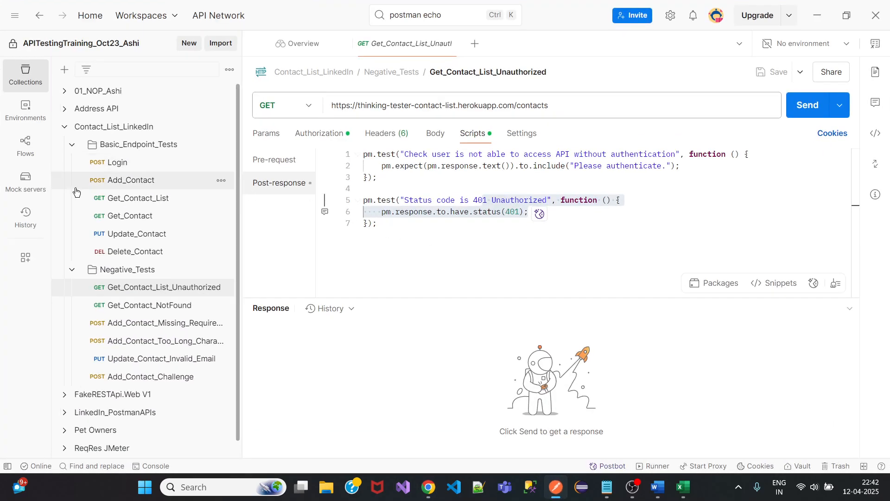
Collapse the Negative_Tests and Basic_Endpoint_Tests folders and the Contact_List_LinkedIn collection.
click(72, 269)
click(72, 146)
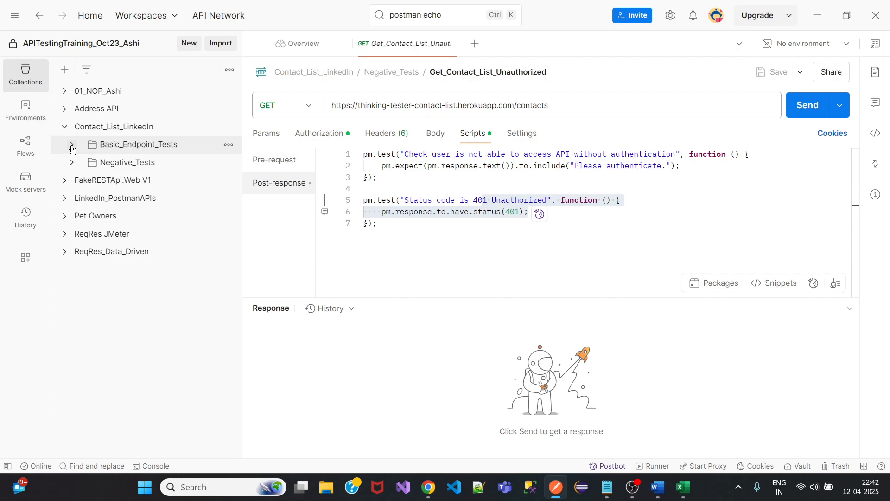
click(65, 126)
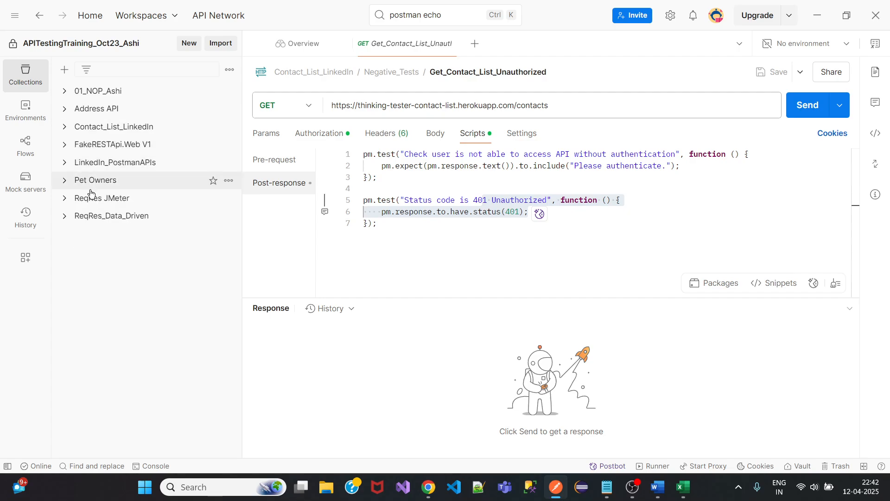
Switch to the Demo workspace and close all open tabs.
click(172, 19)
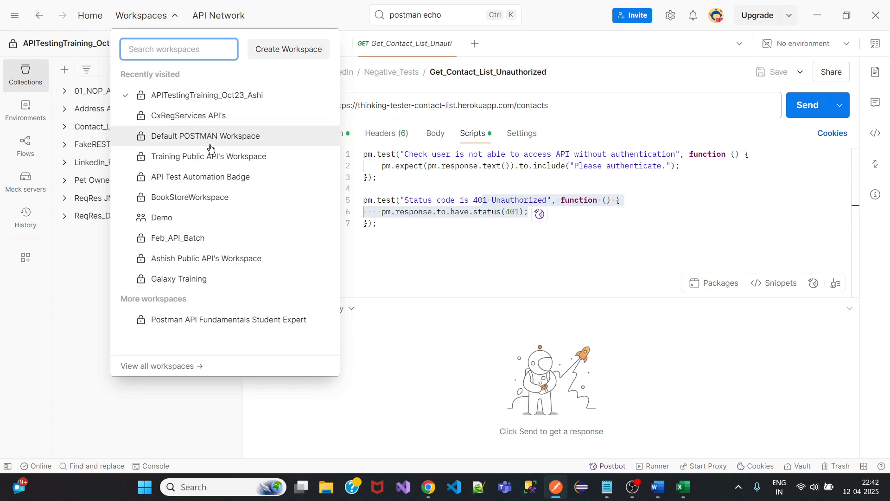
click(209, 221)
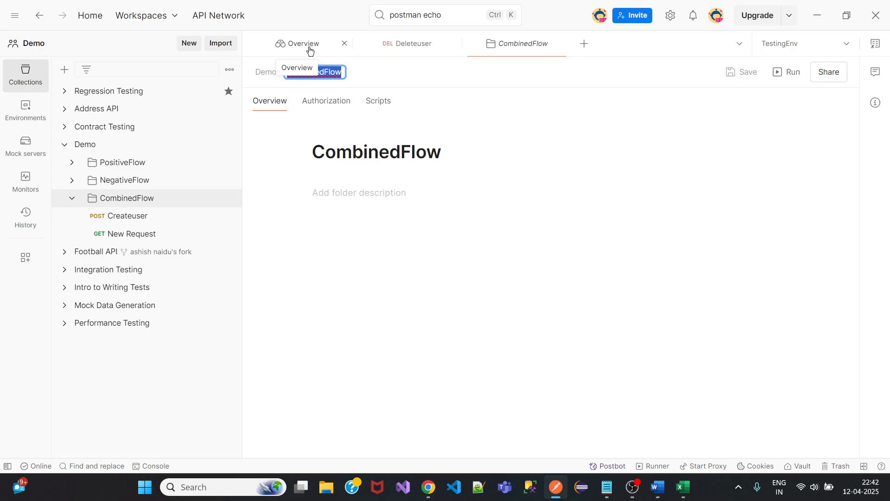
right_click(309, 47)
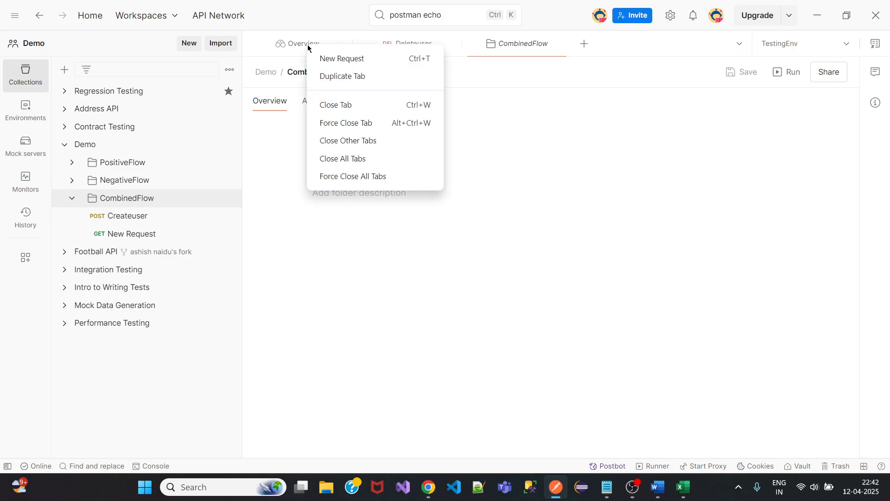
click(346, 159)
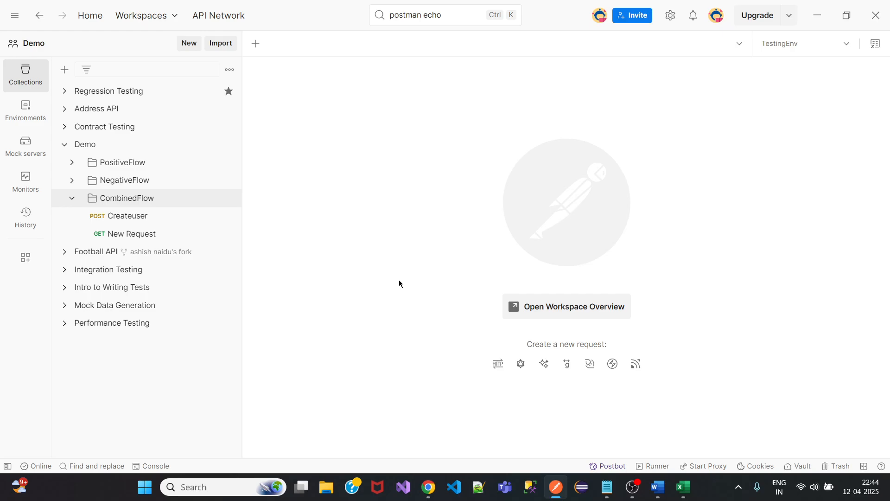
In the Authorization.txt notes, delete the blank line above the YouTube link.
click(607, 487)
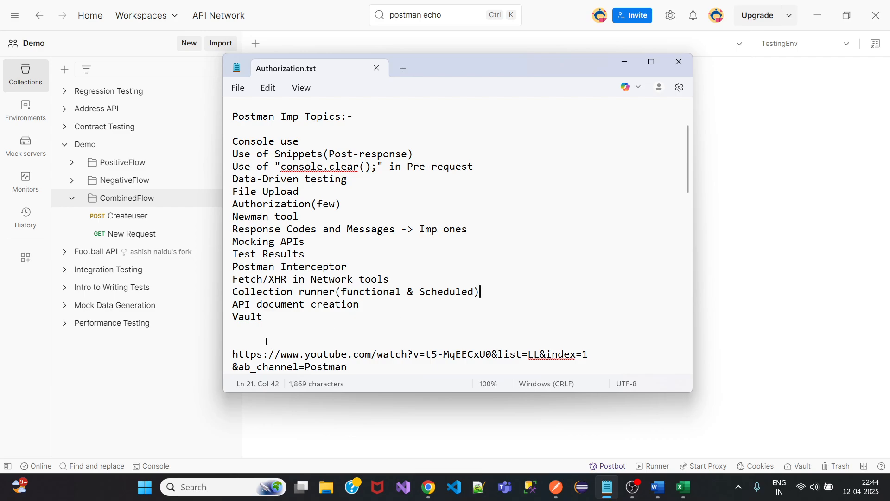
scroll(297, 324, down, 2)
drag(364, 296, 233, 278)
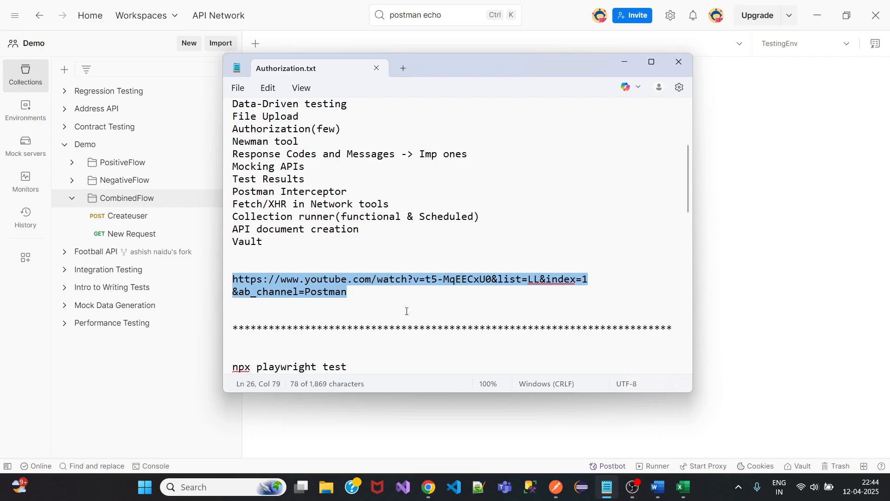
click(250, 264)
key(Delete)
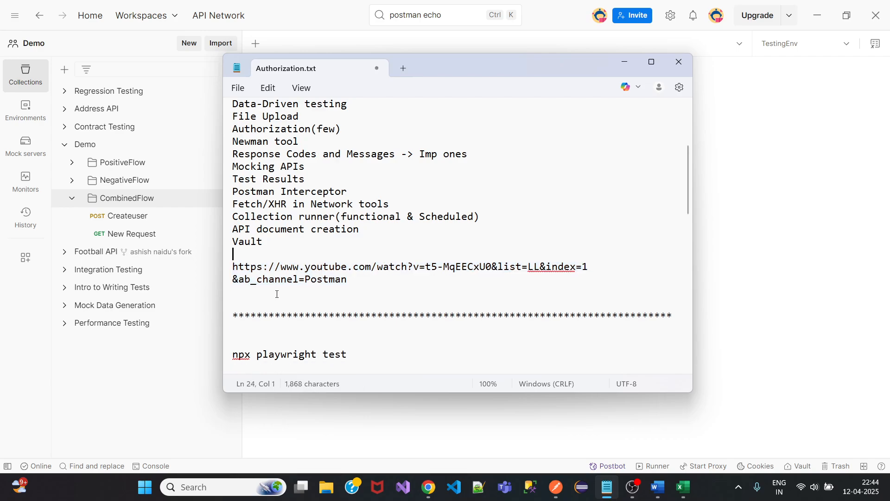
Select the list of Postman topics down through Vault.
scroll(359, 281, up, 1)
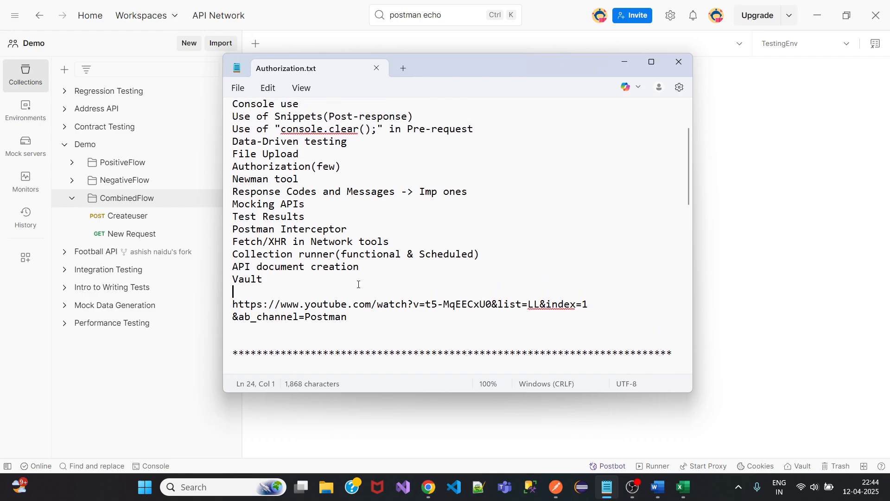
scroll(359, 284, up, 1)
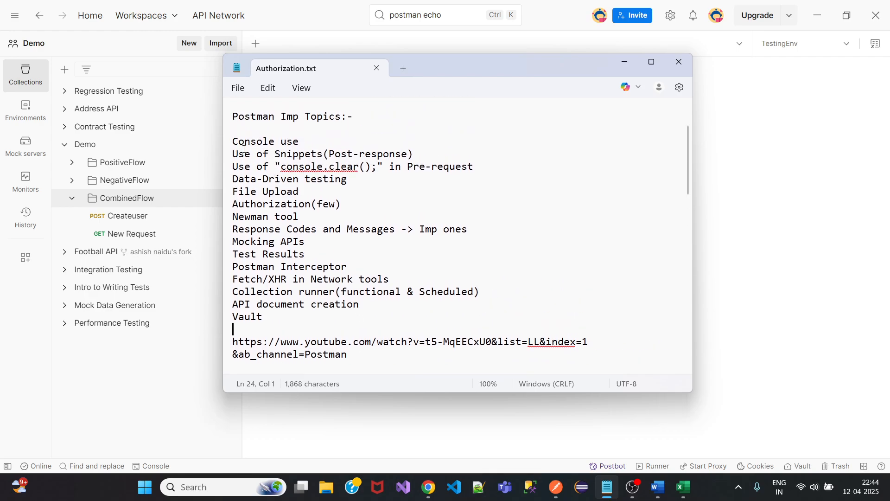
drag(232, 141, 284, 250)
key(shift+Down)
key(shift+Down)
key(shift+Down)
key(shift+Down)
key(shift+Down)
key(shift+Down)
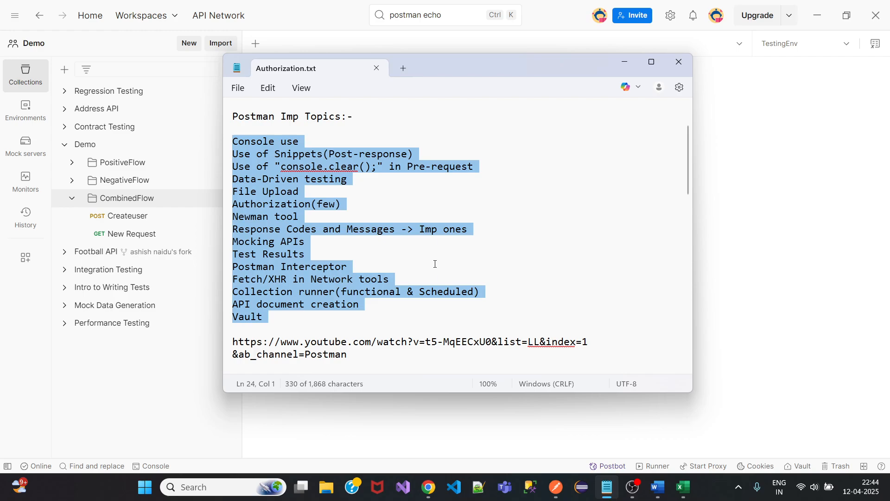
Switch back to the Google Meet call in Chrome and stop presenting the screen.
click(366, 429)
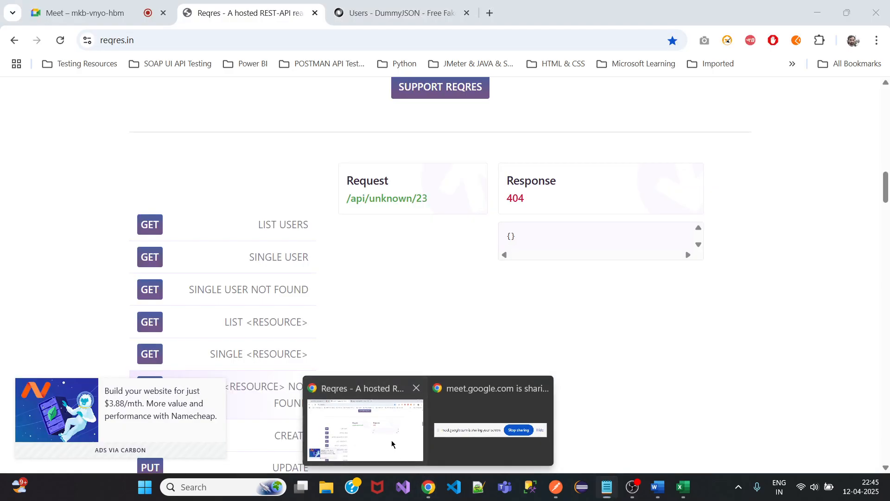
click(111, 14)
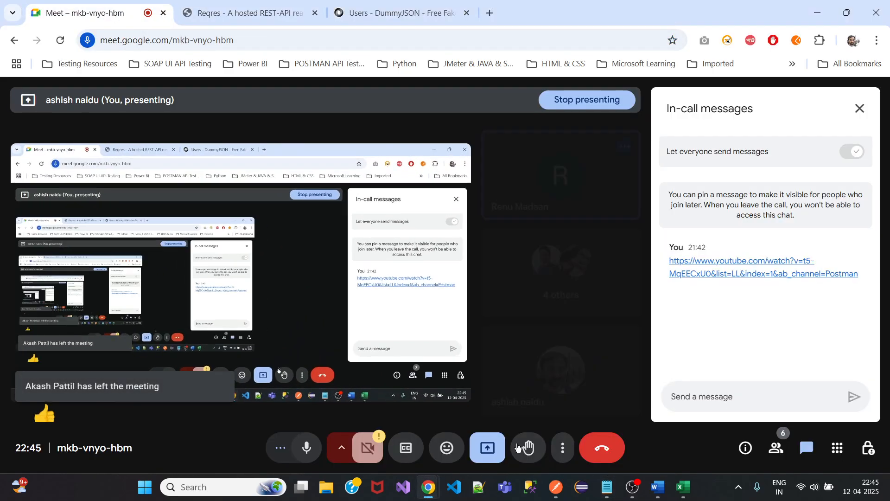
click(502, 451)
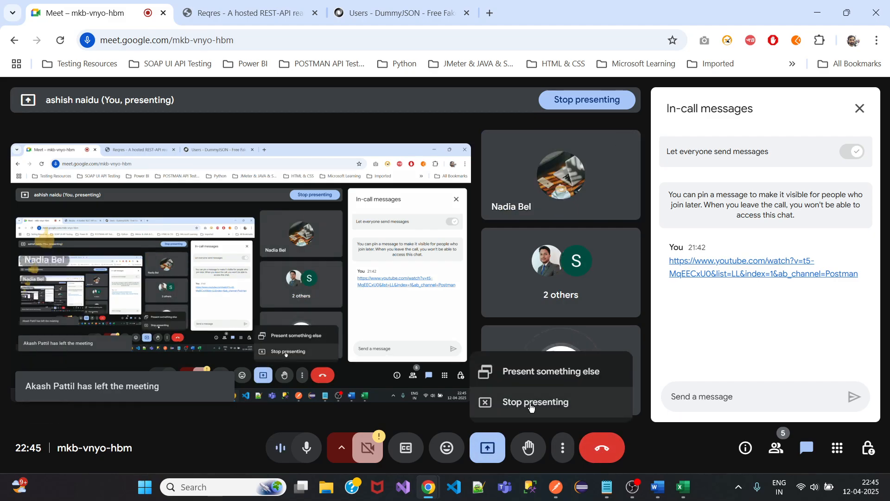